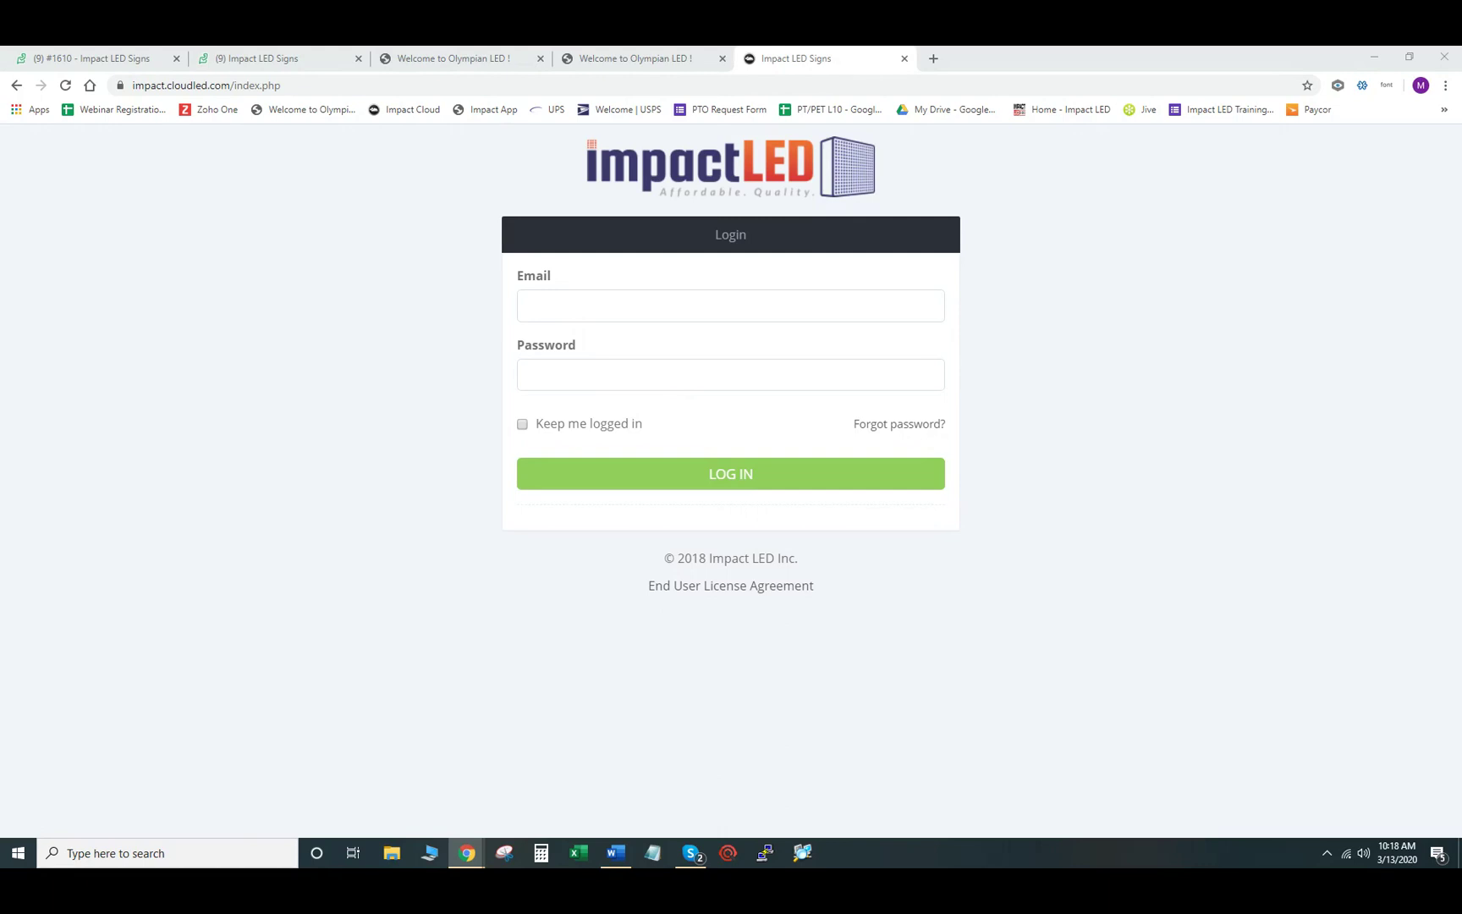
- Paste the account e-mail into the Email field and enter the account password
right_click(542, 306)
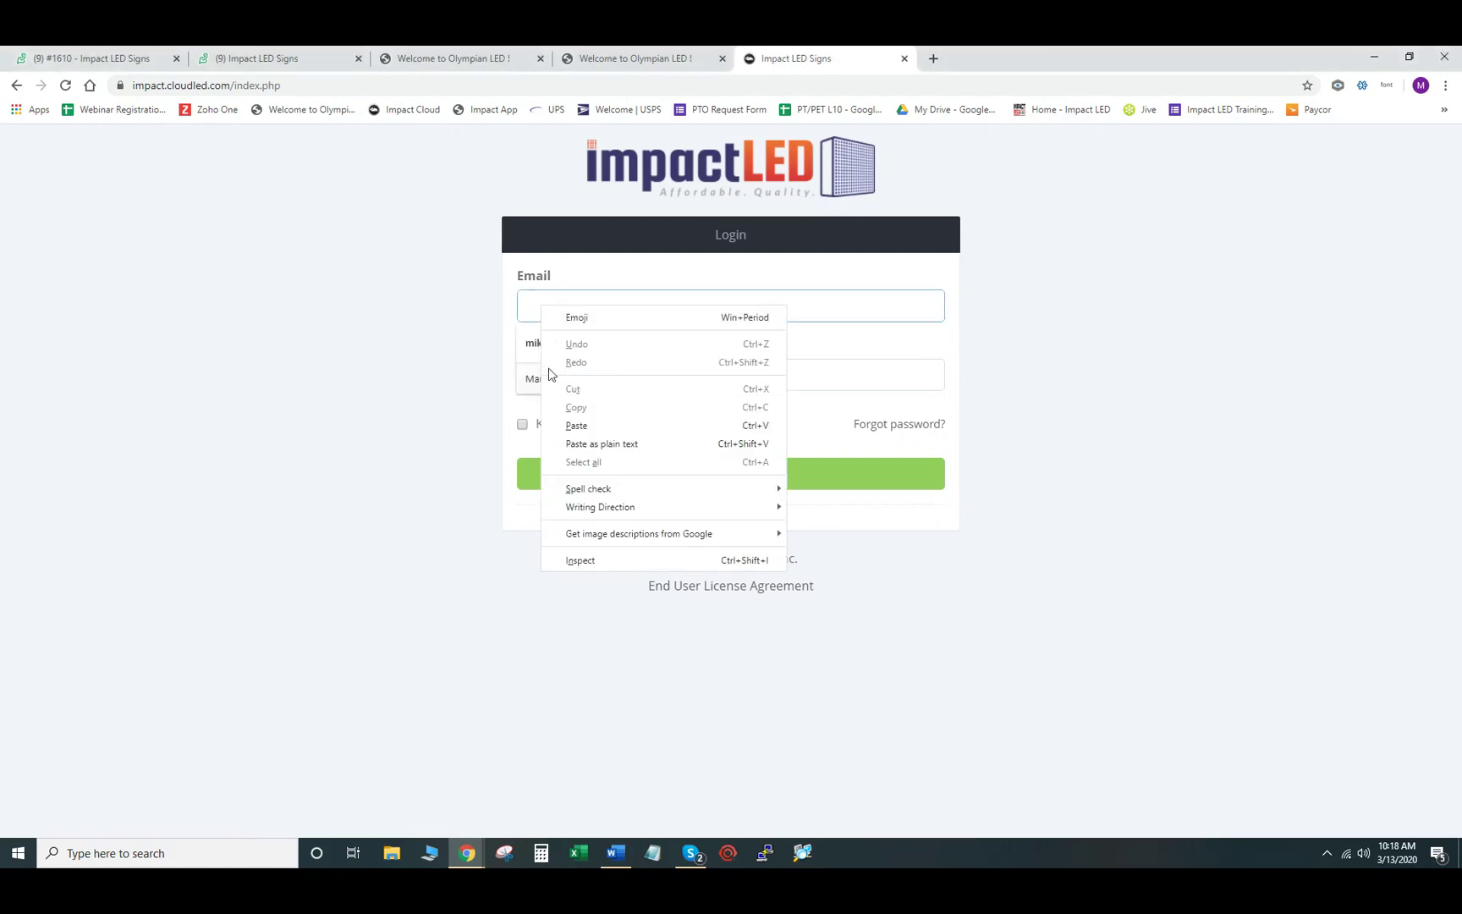
click(581, 426)
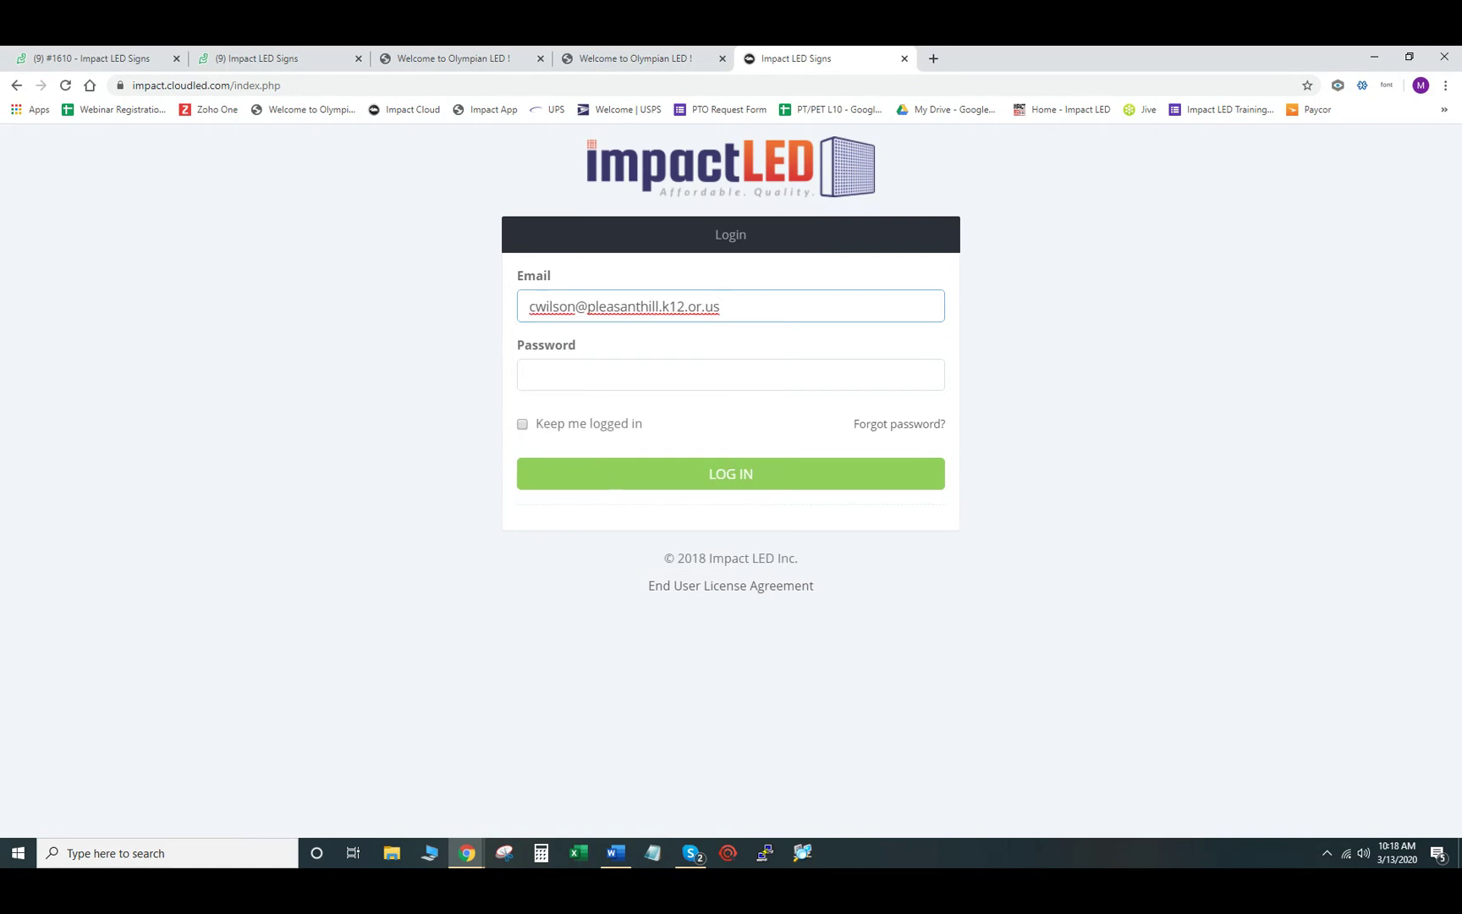
click(622, 378)
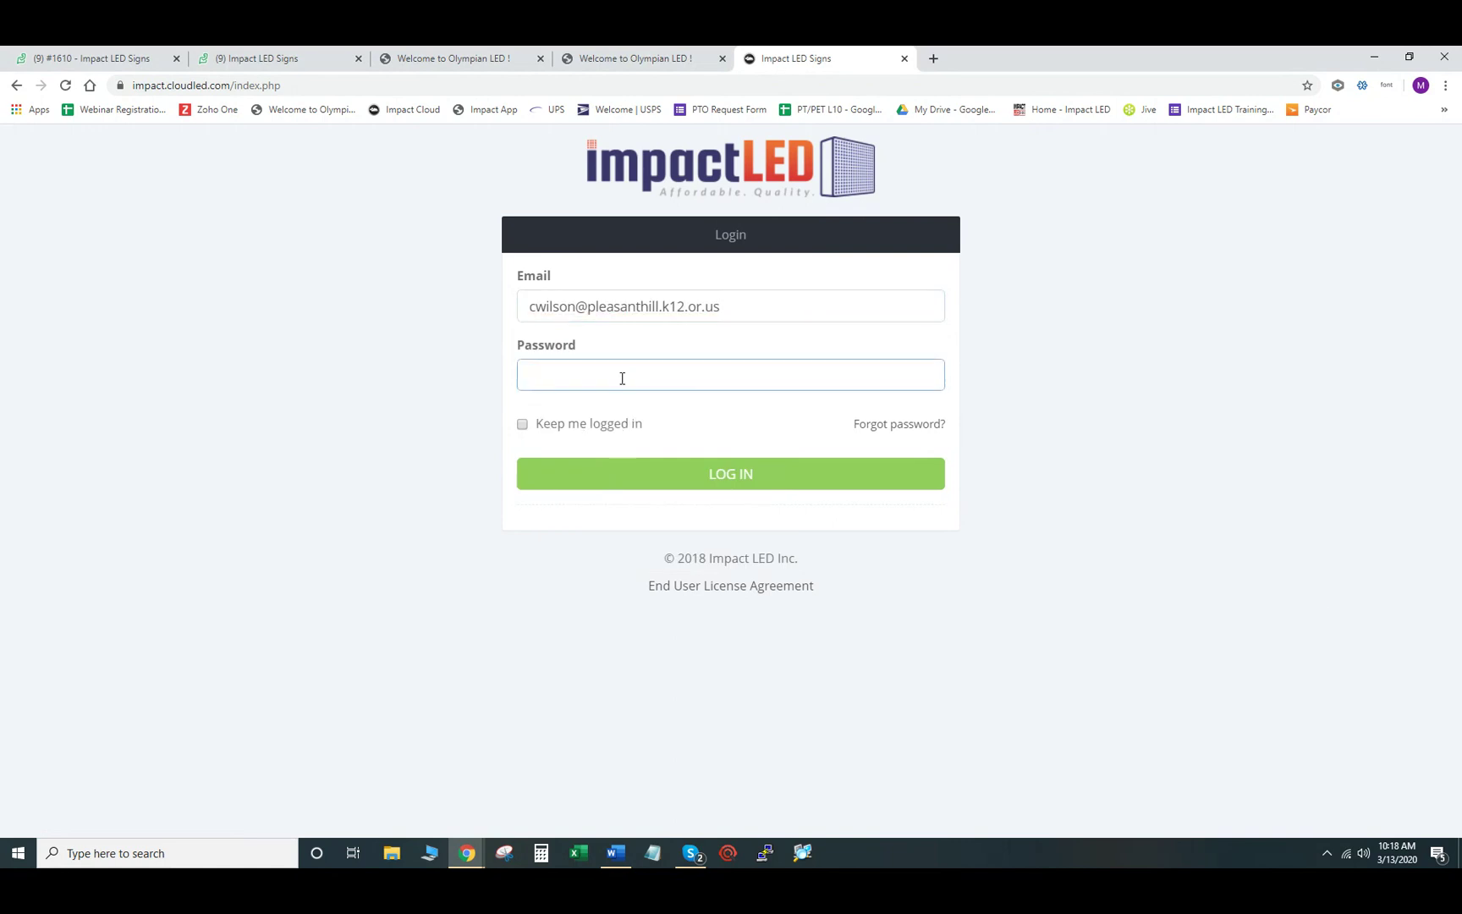
text(*************)
- Log in, then review the Update Profile dialog from Edit account and close it unchanged
click(724, 481)
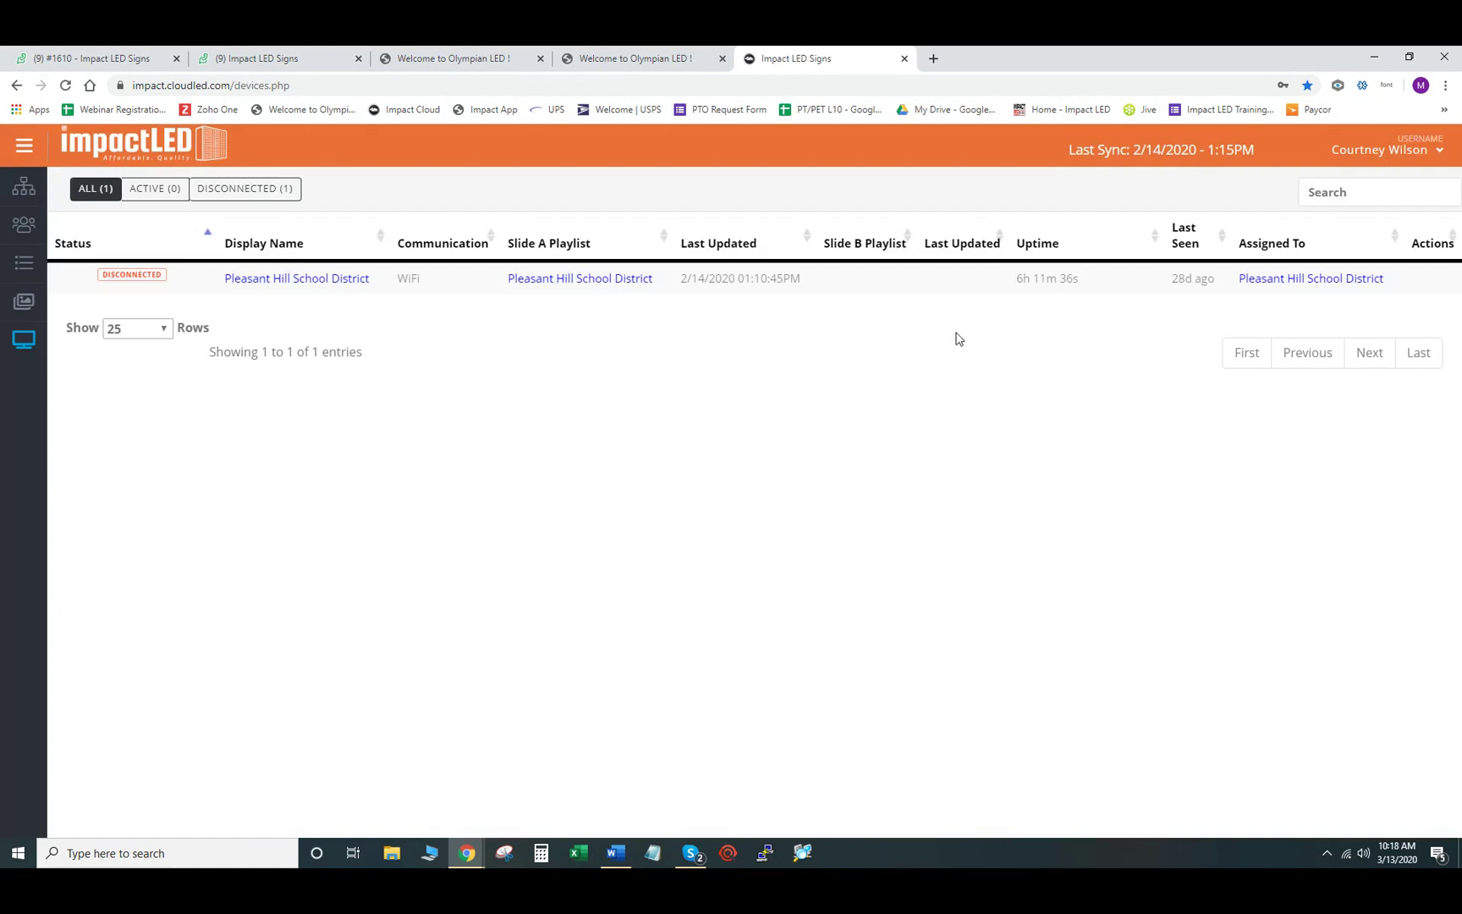
click(1440, 155)
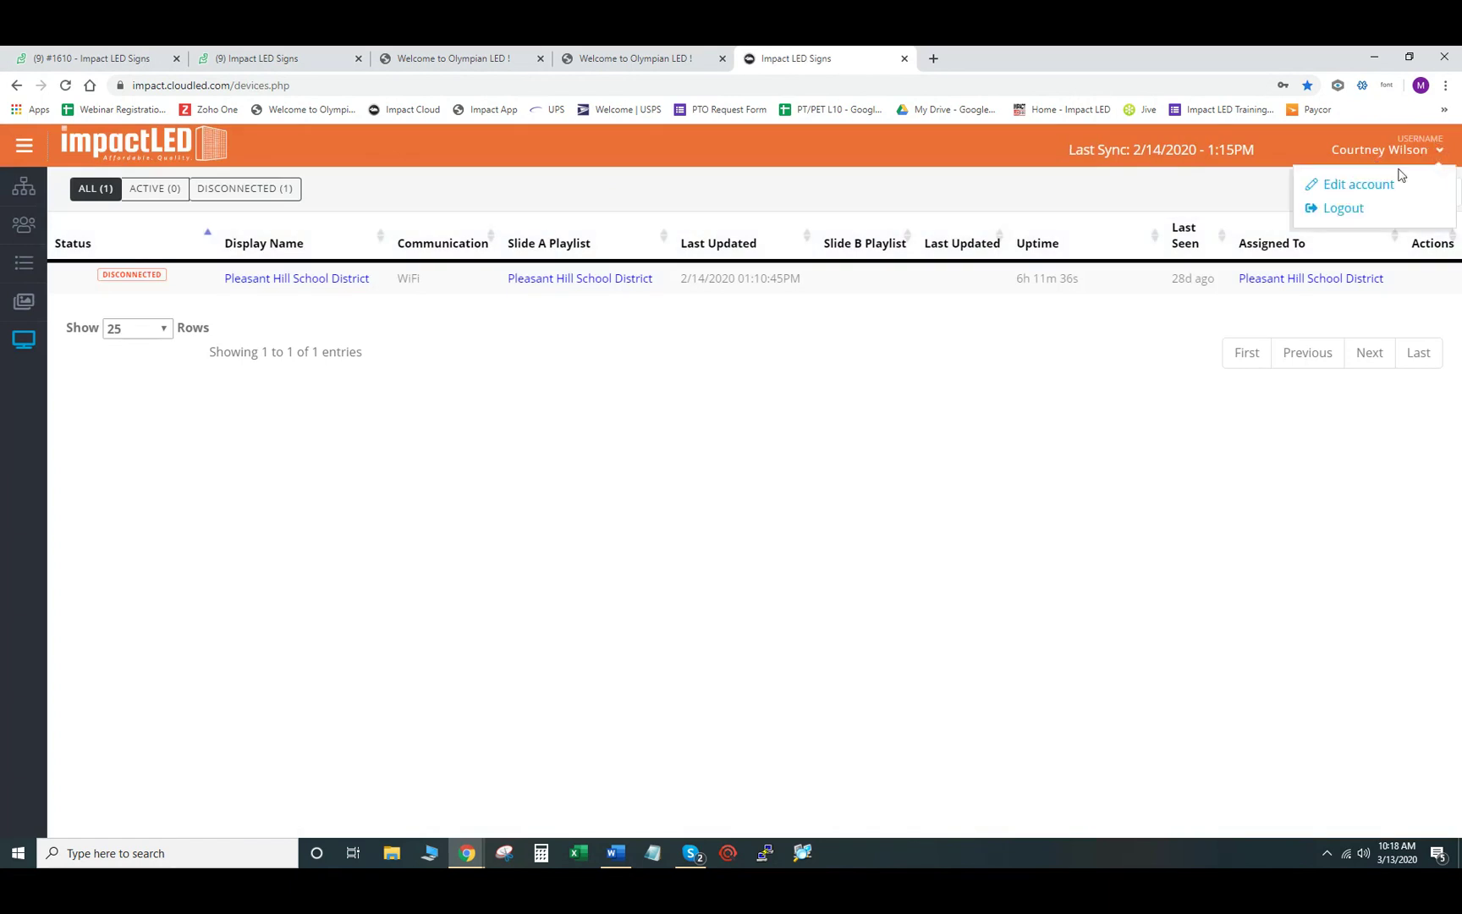
click(1374, 185)
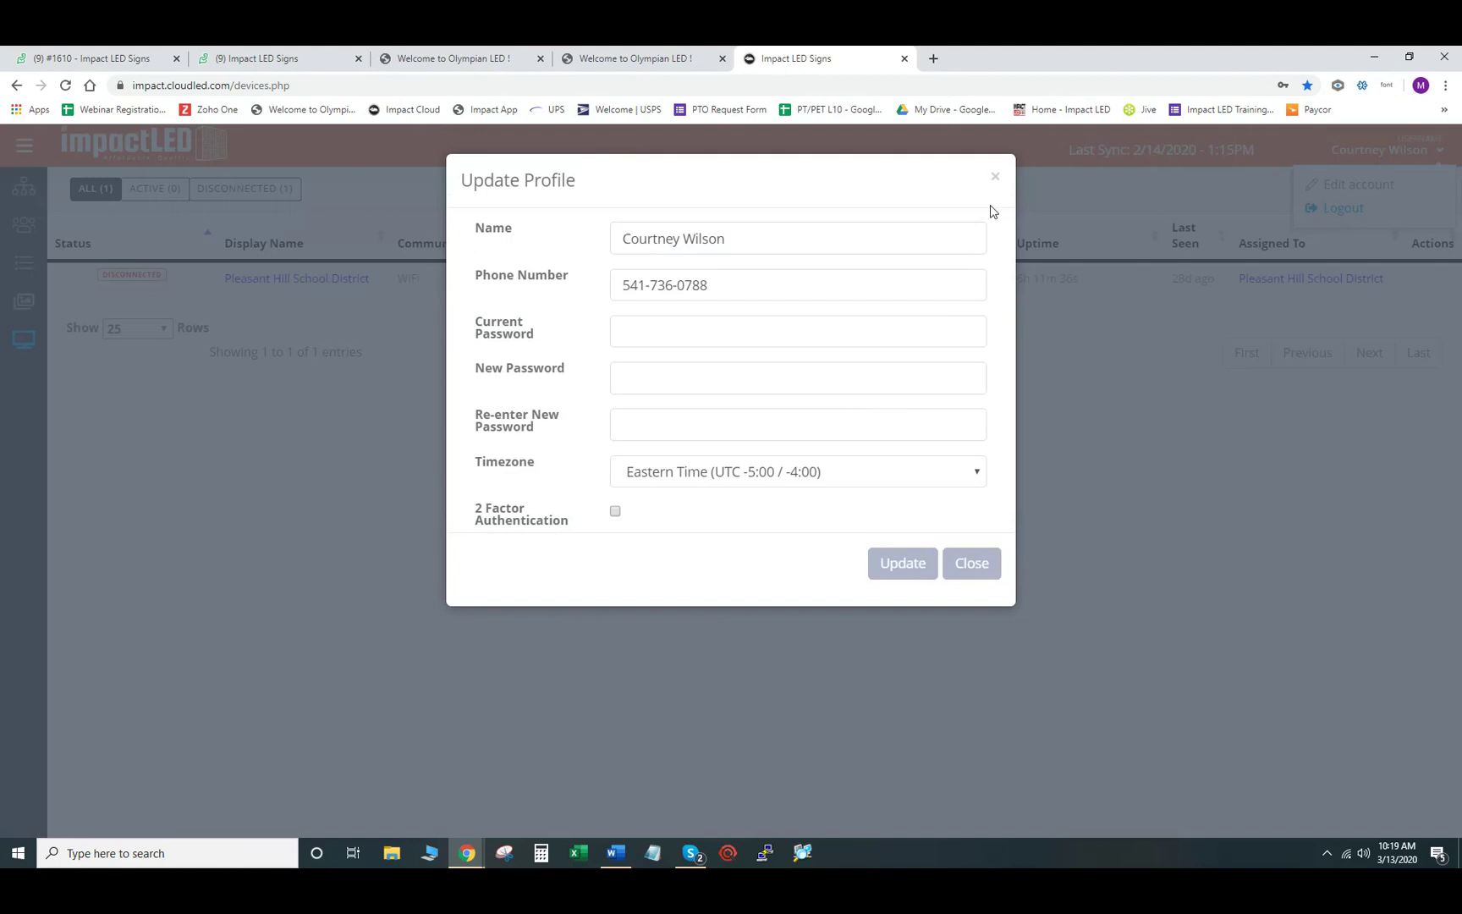
click(995, 178)
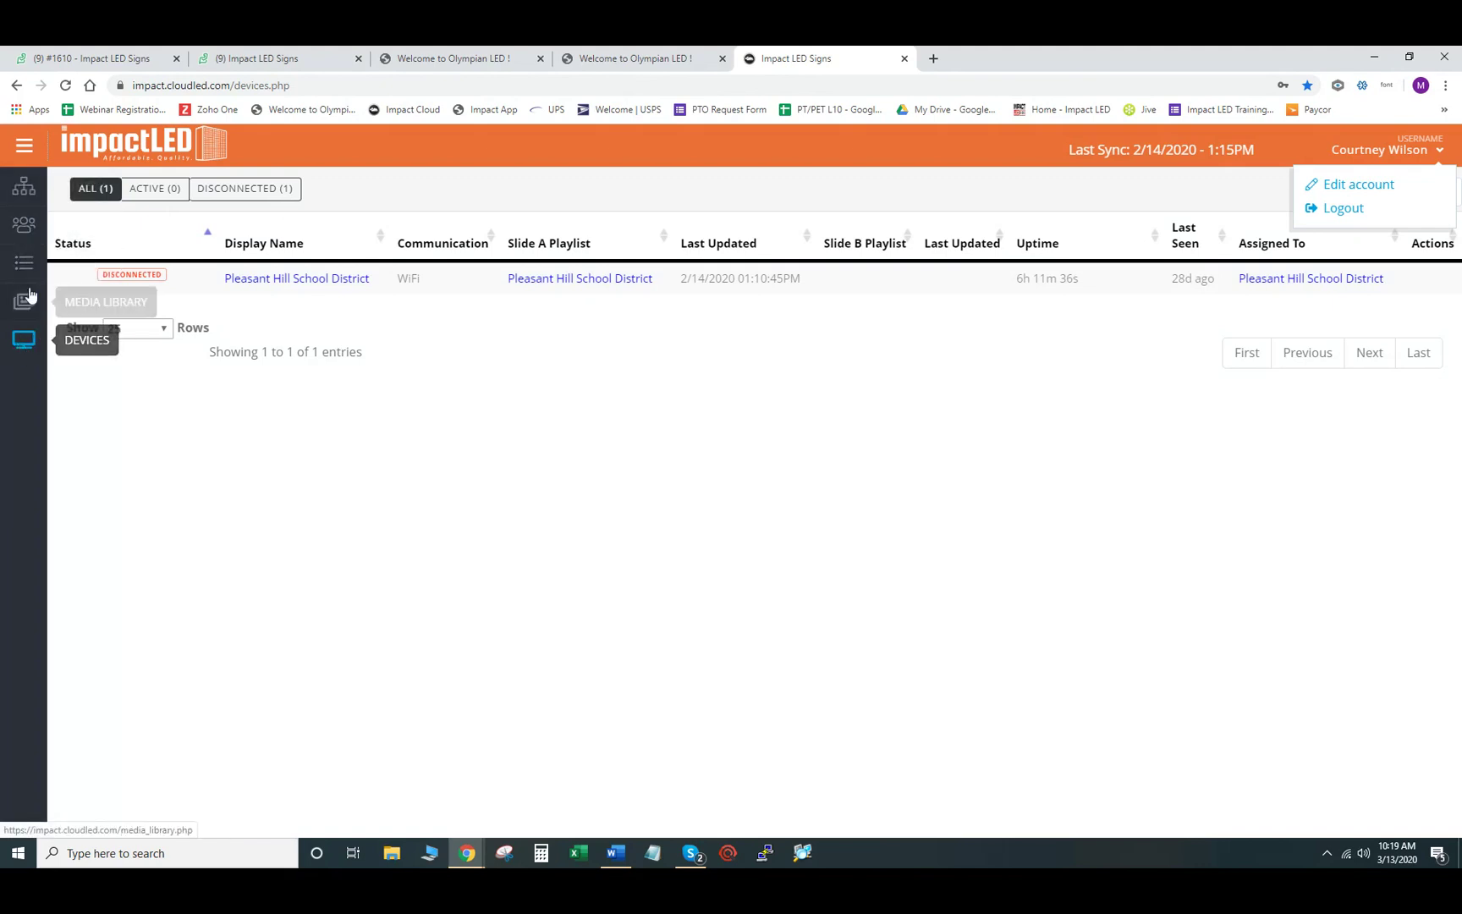
- View the Sites list, then switch to the Users page
click(24, 191)
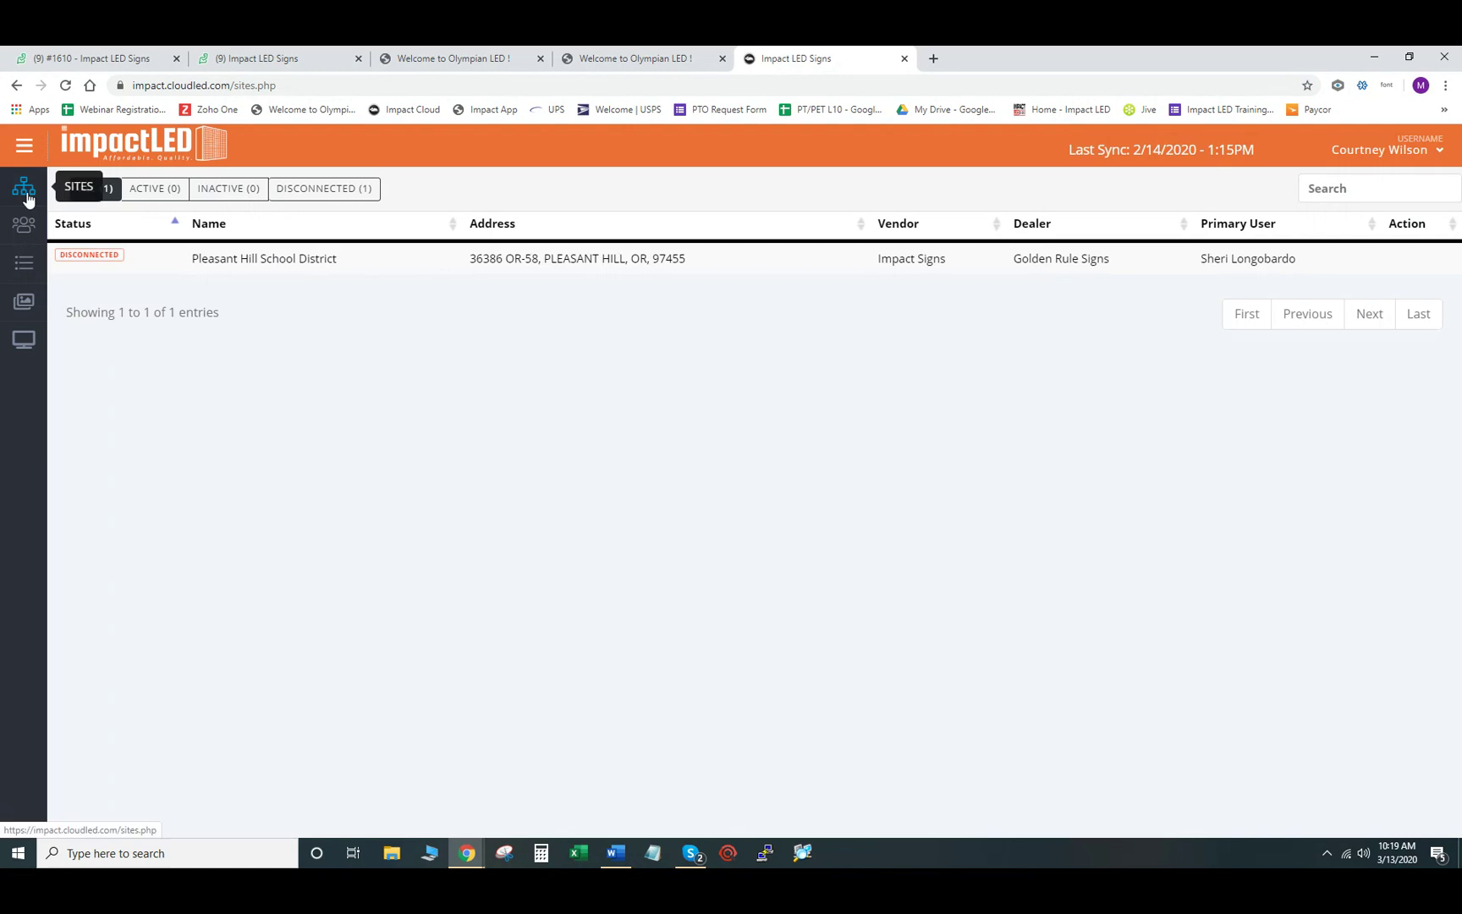
click(24, 229)
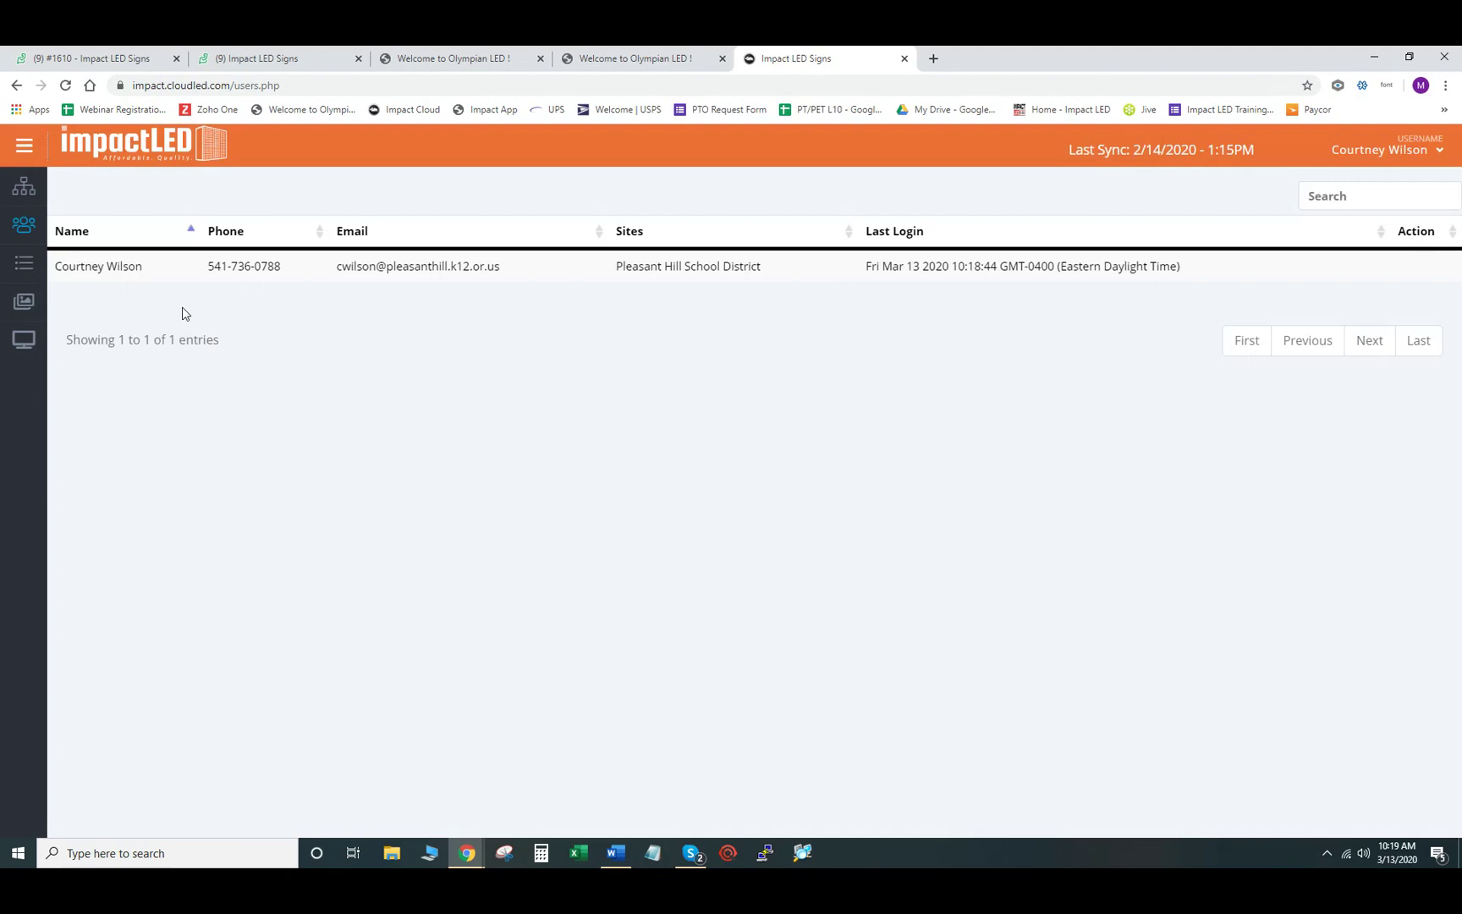
click(633, 61)
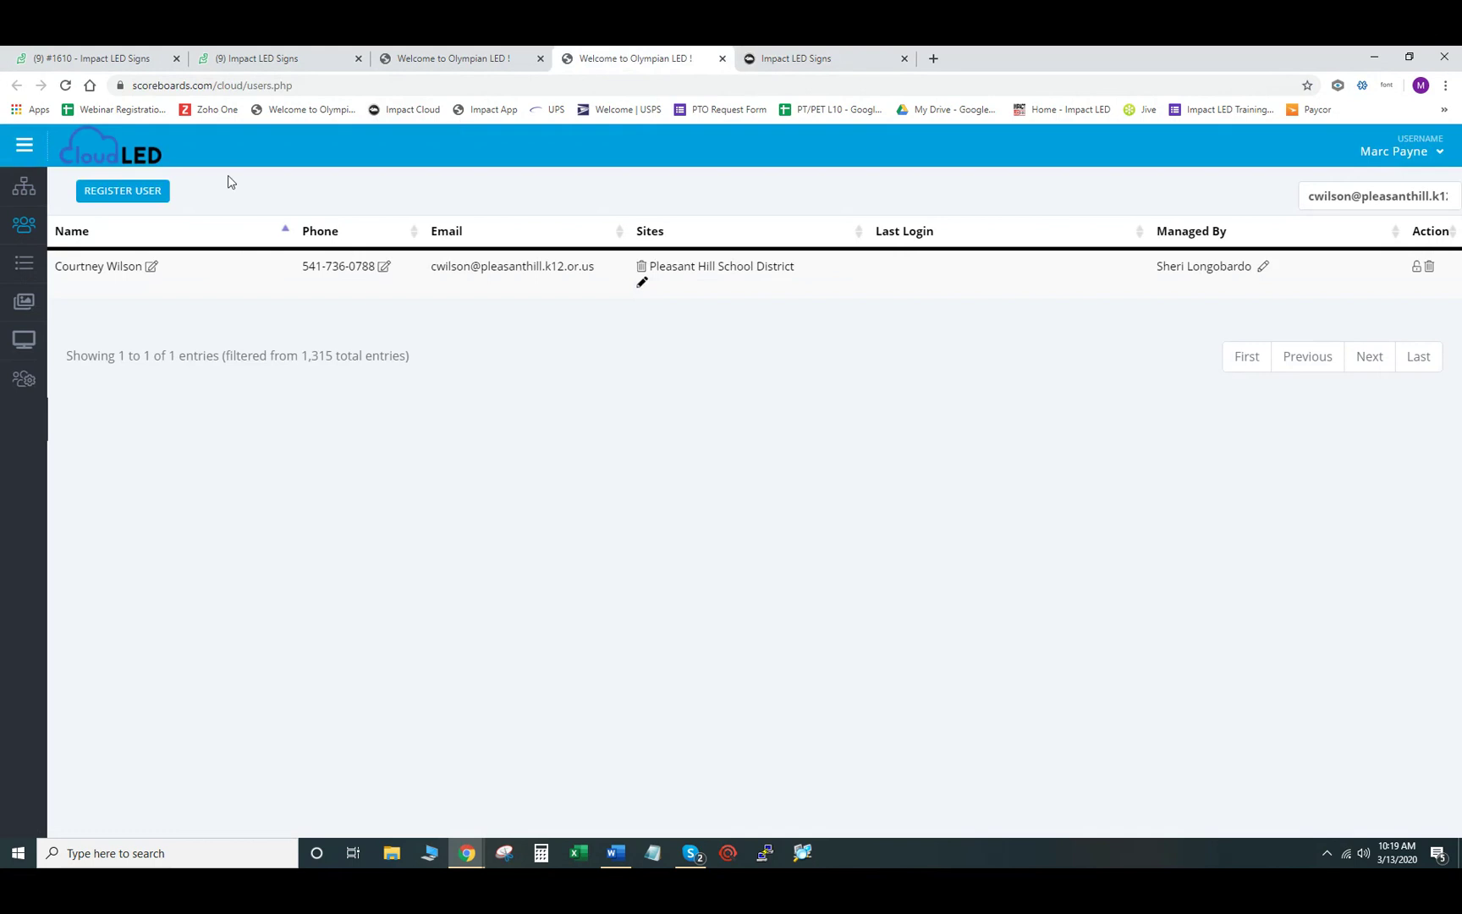
click(118, 194)
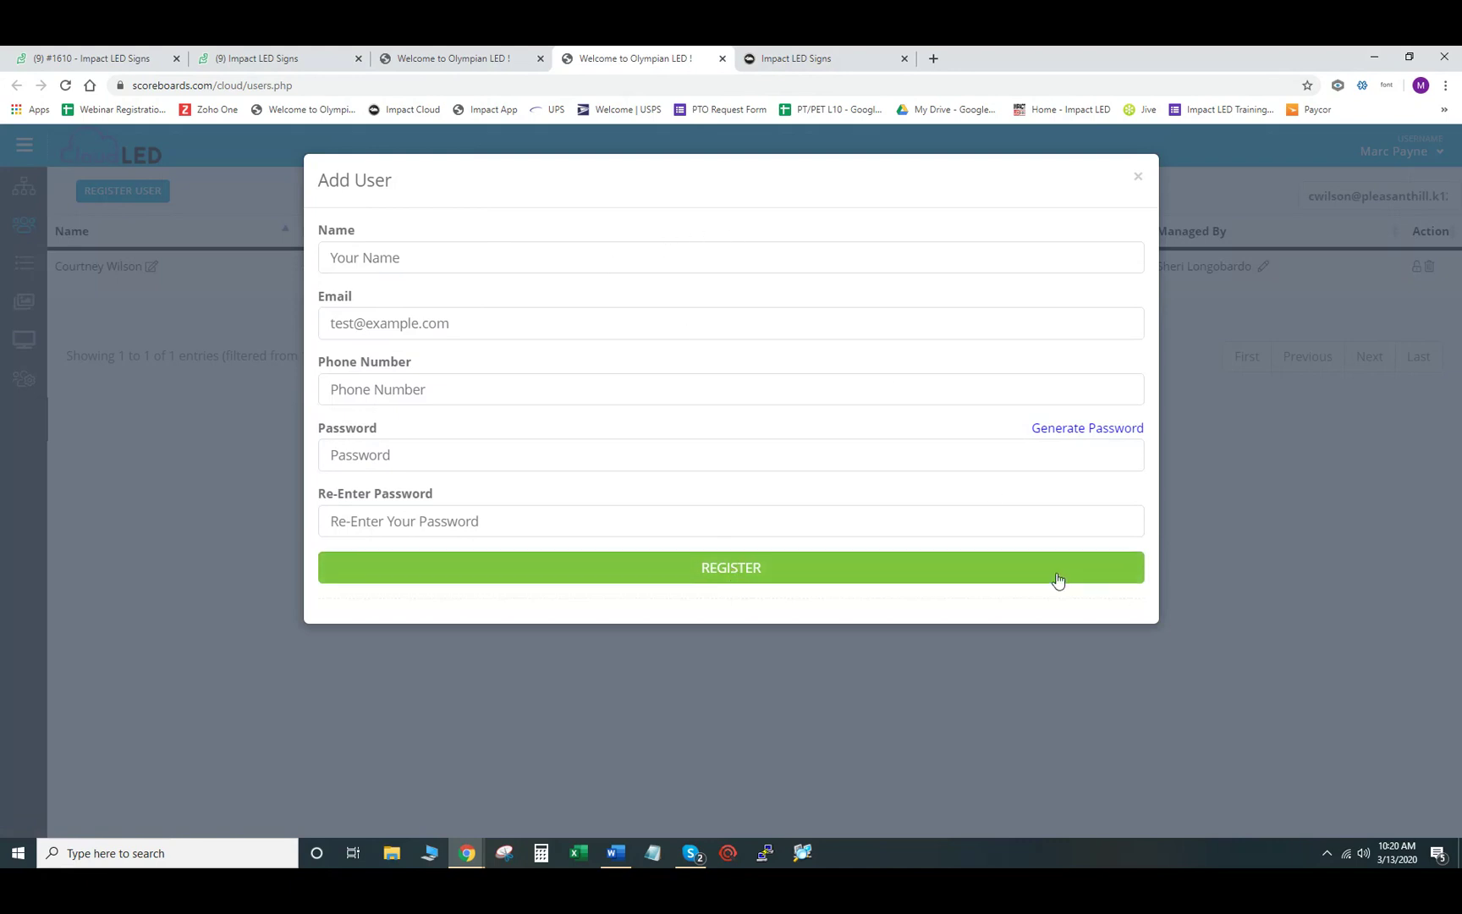
click(1138, 177)
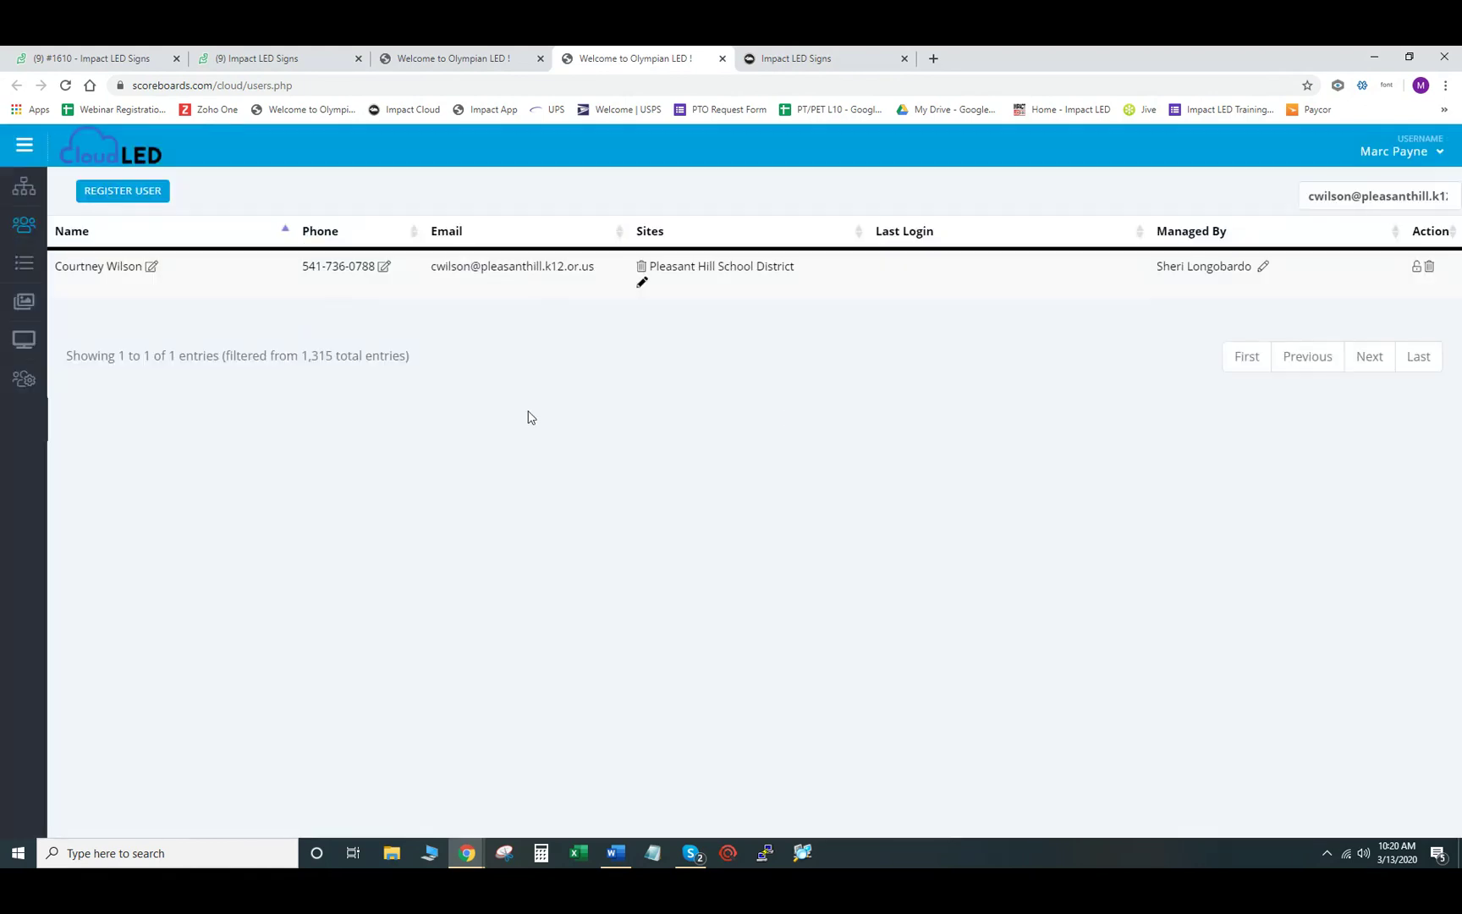
click(823, 67)
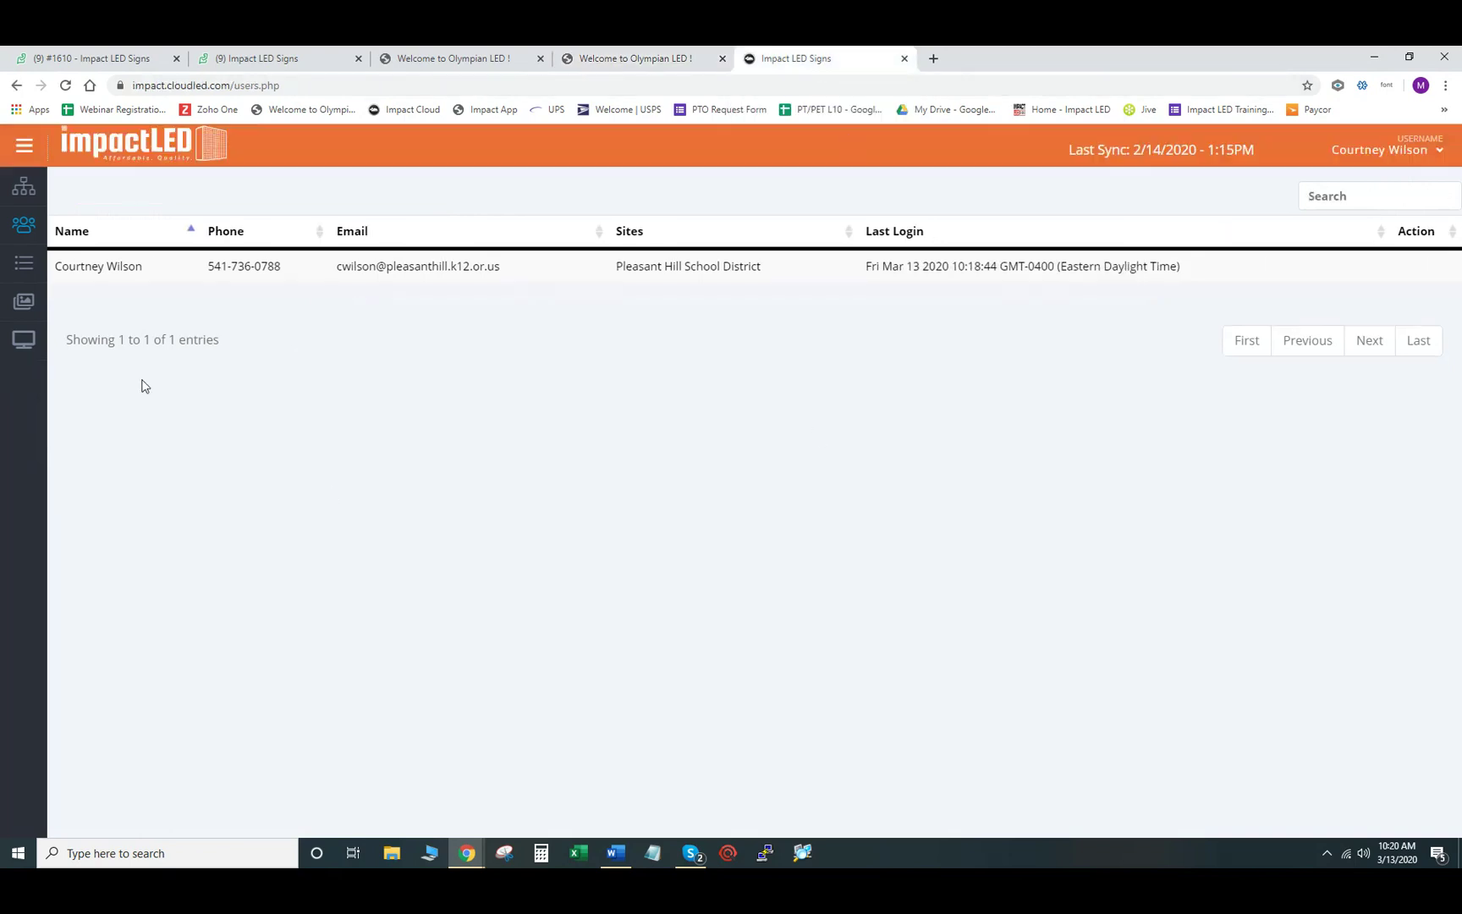
- Browse the Media Library, then go to the Playlists page showing TEST (48 X 144)
click(23, 303)
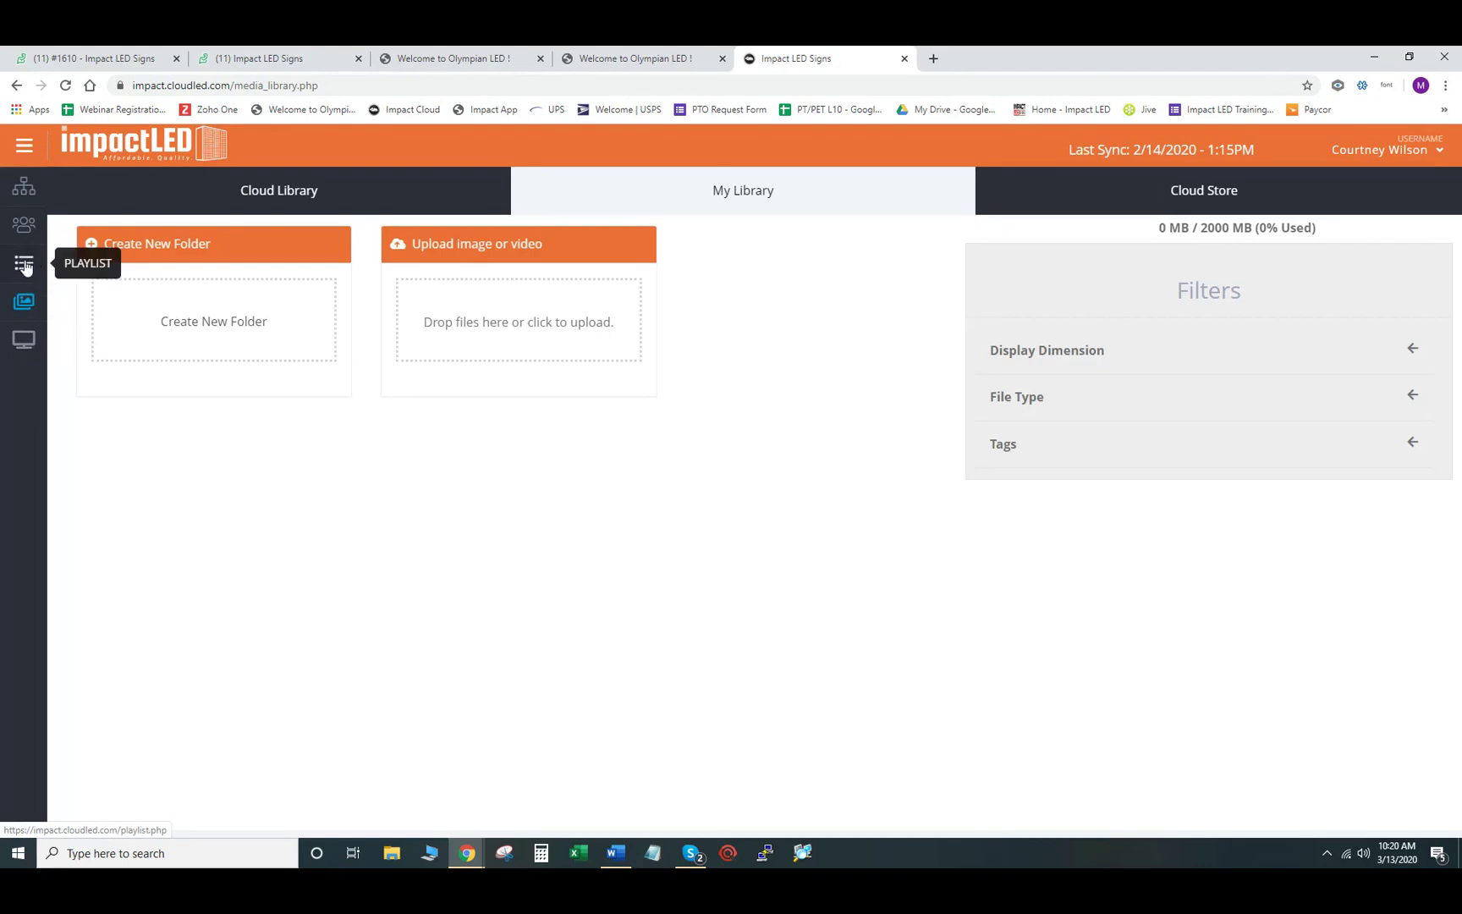
click(24, 265)
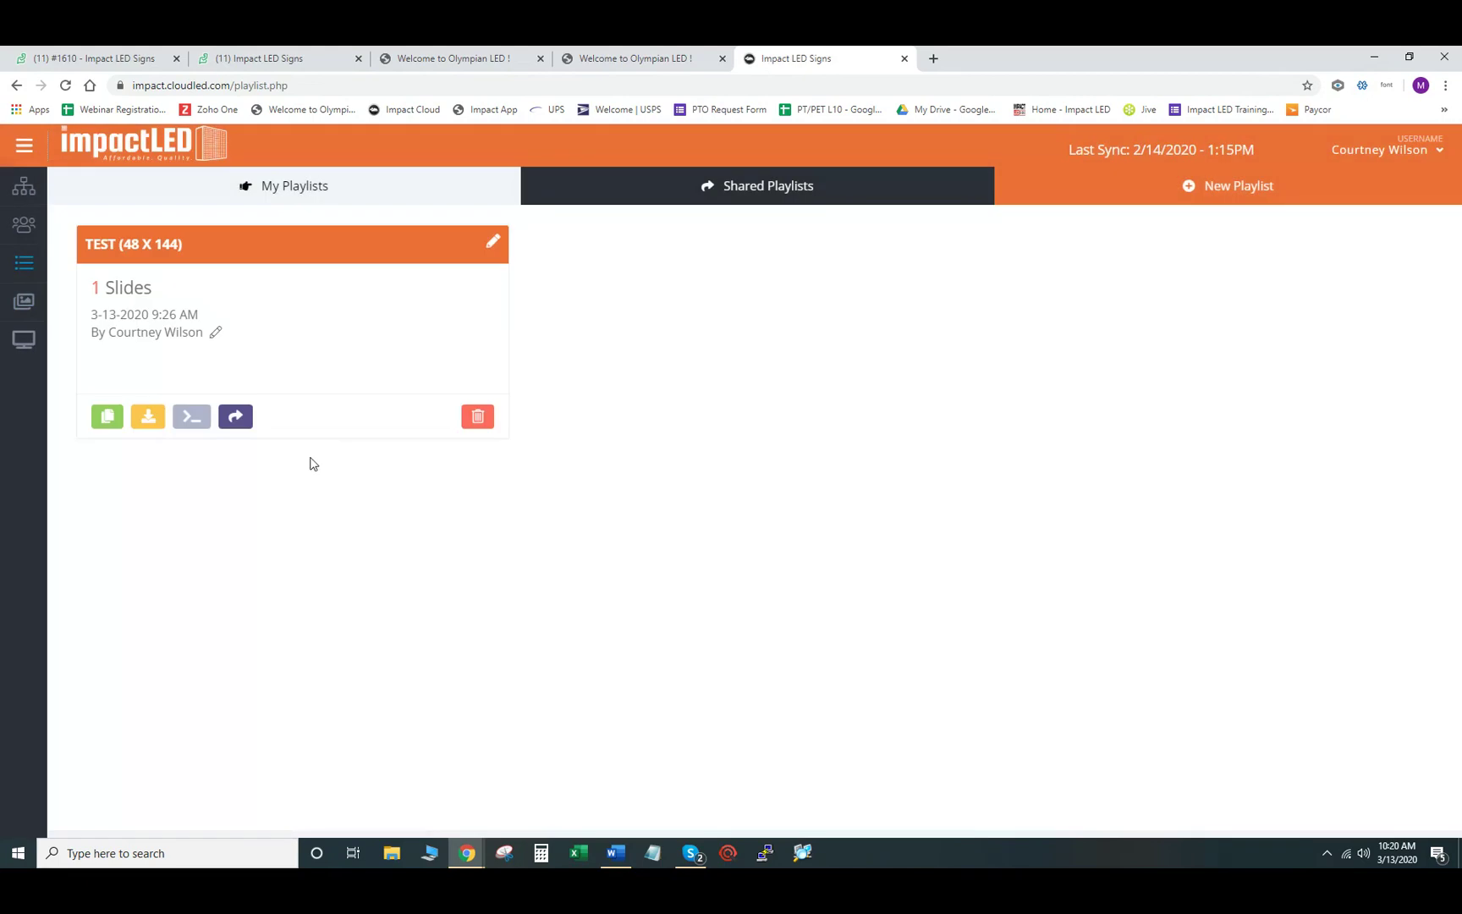
- Delete the old TEST playlist and create a new empty playlist named TEST
click(479, 418)
click(806, 172)
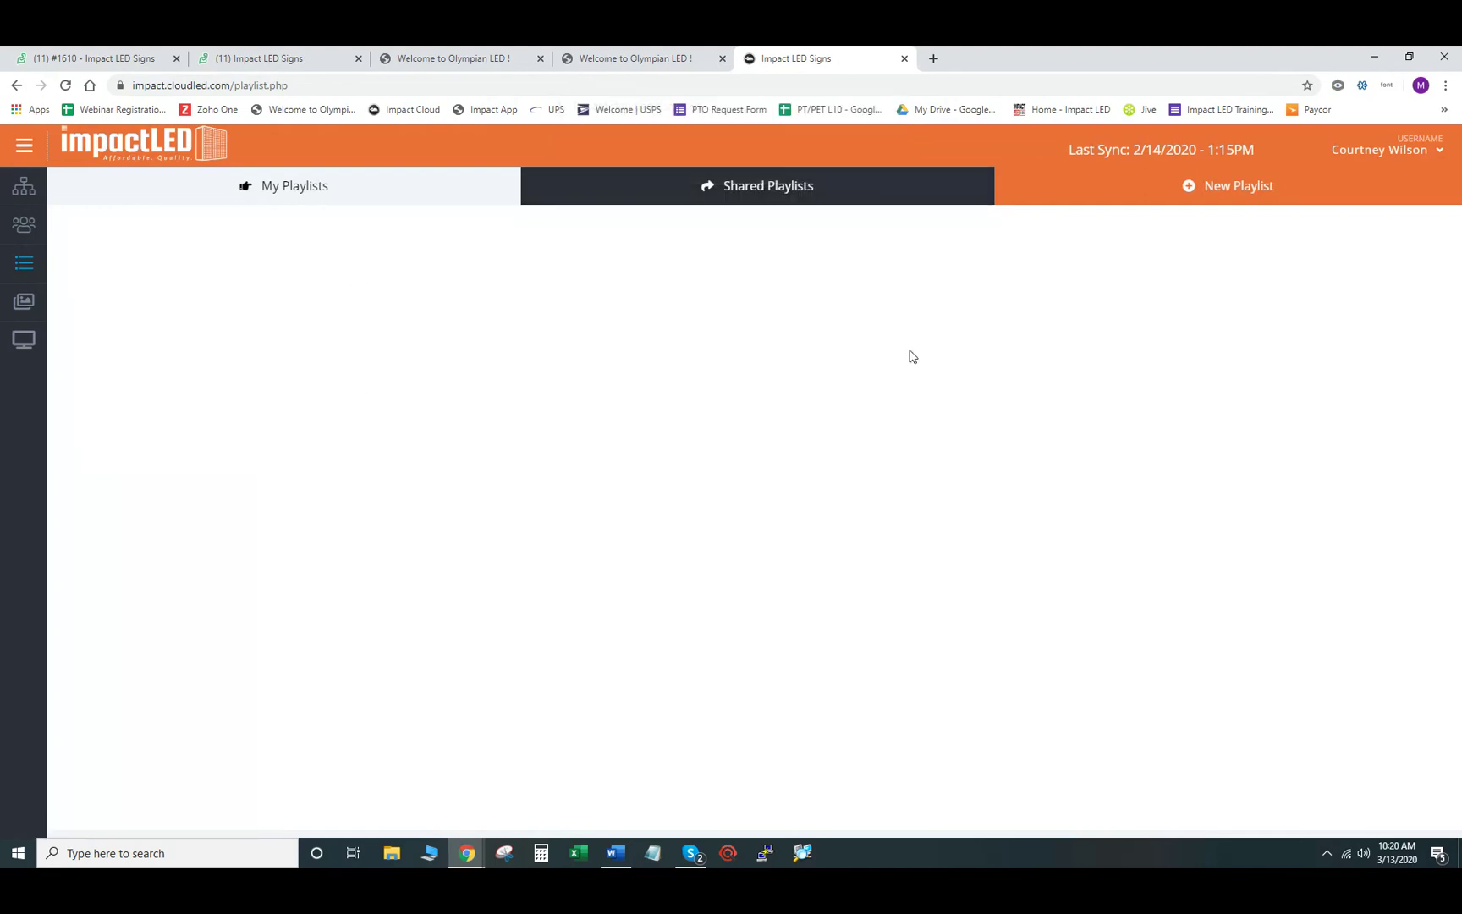
click(1233, 192)
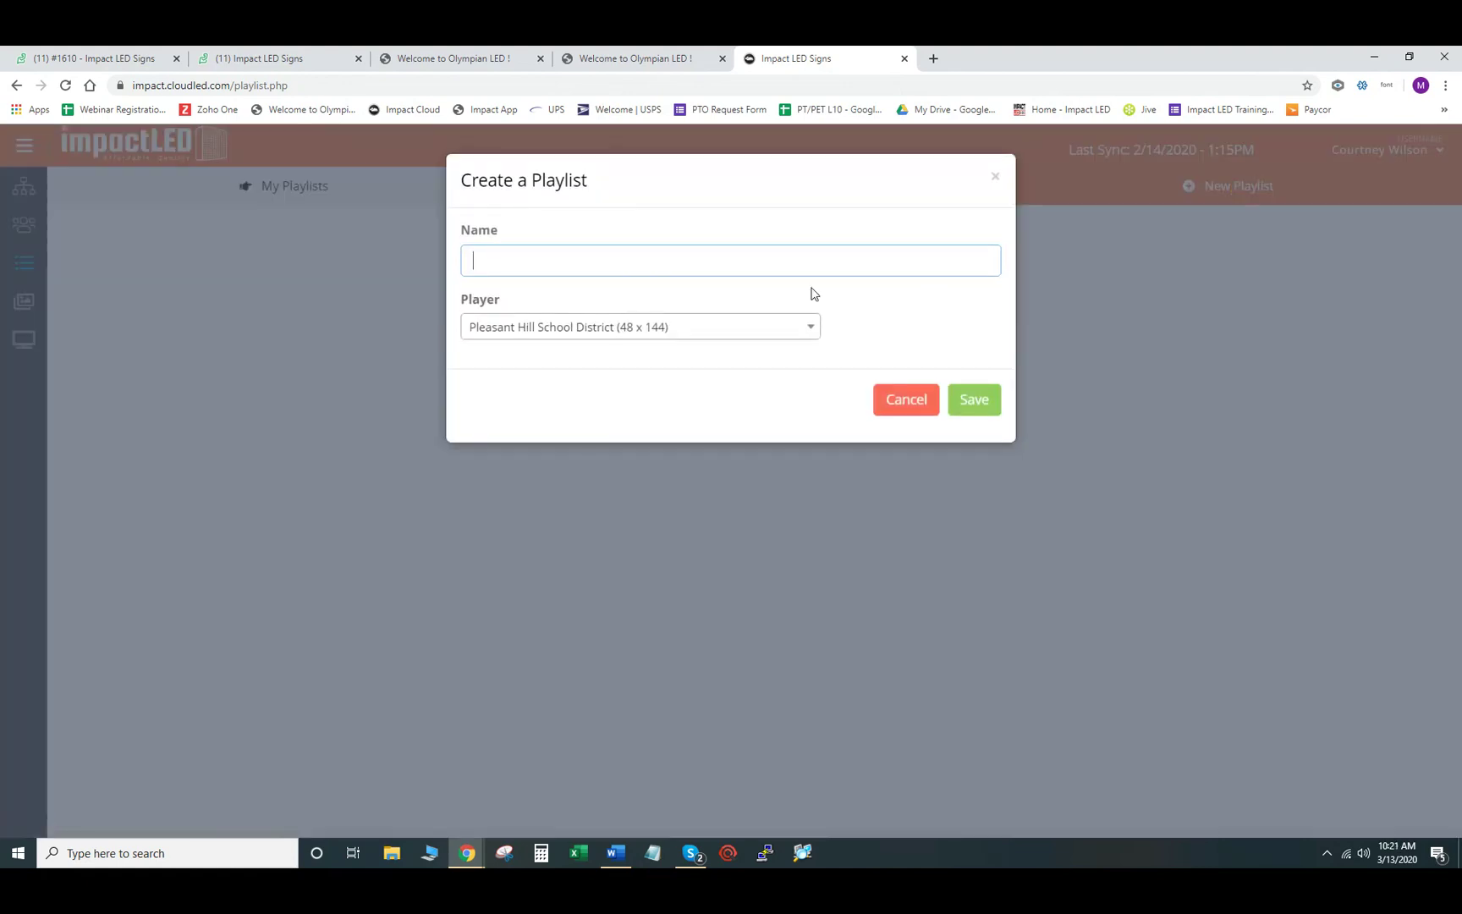
text(TEST)
click(967, 411)
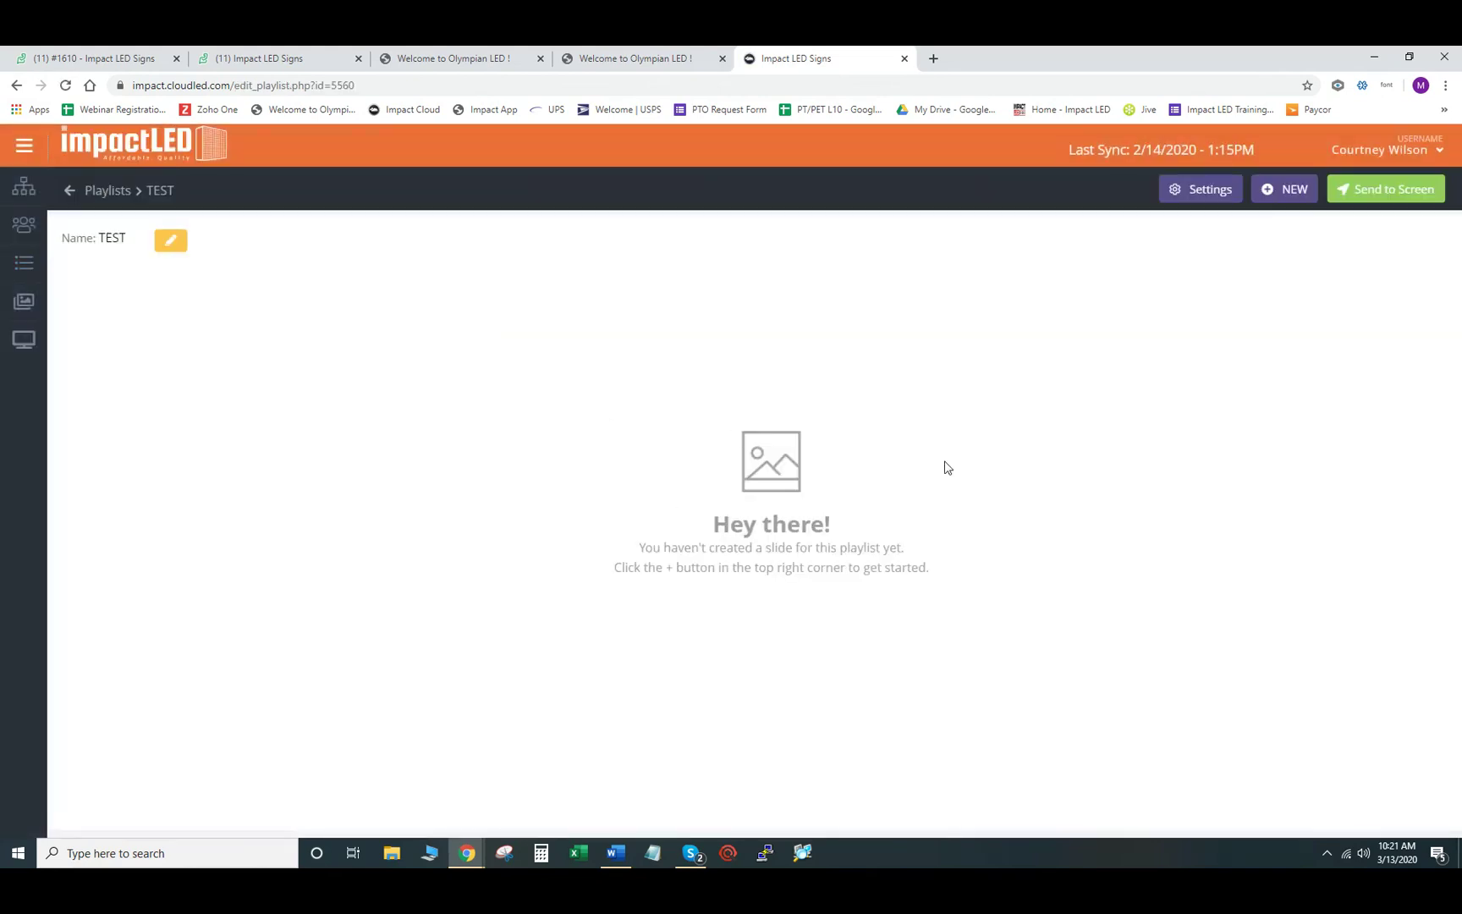
click(70, 193)
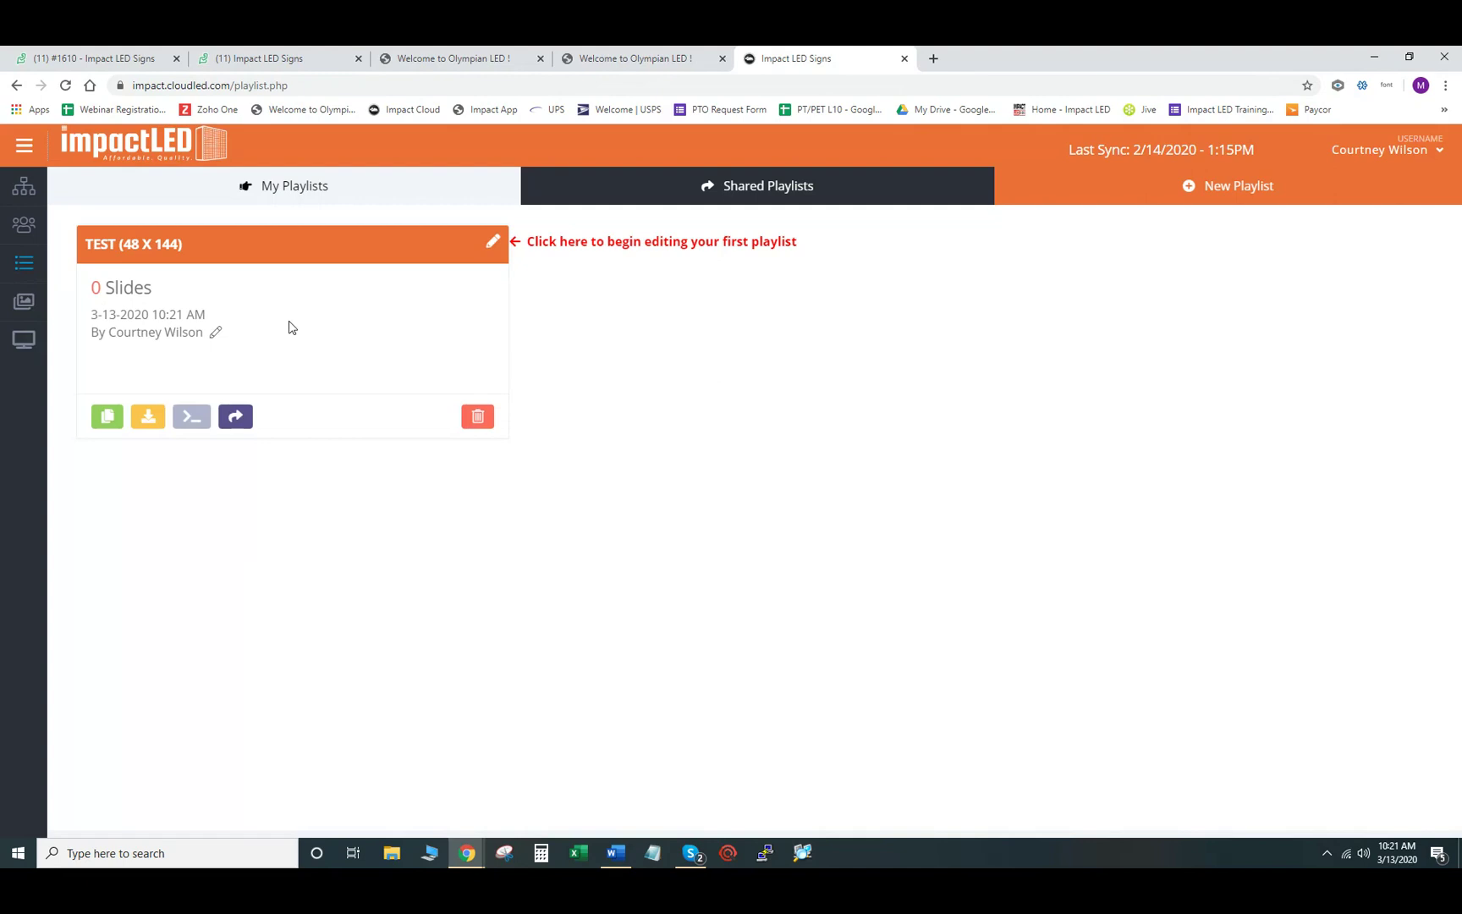
- Look at the TEST playlist's sharing options without sharing, then open TEST for editing
click(236, 423)
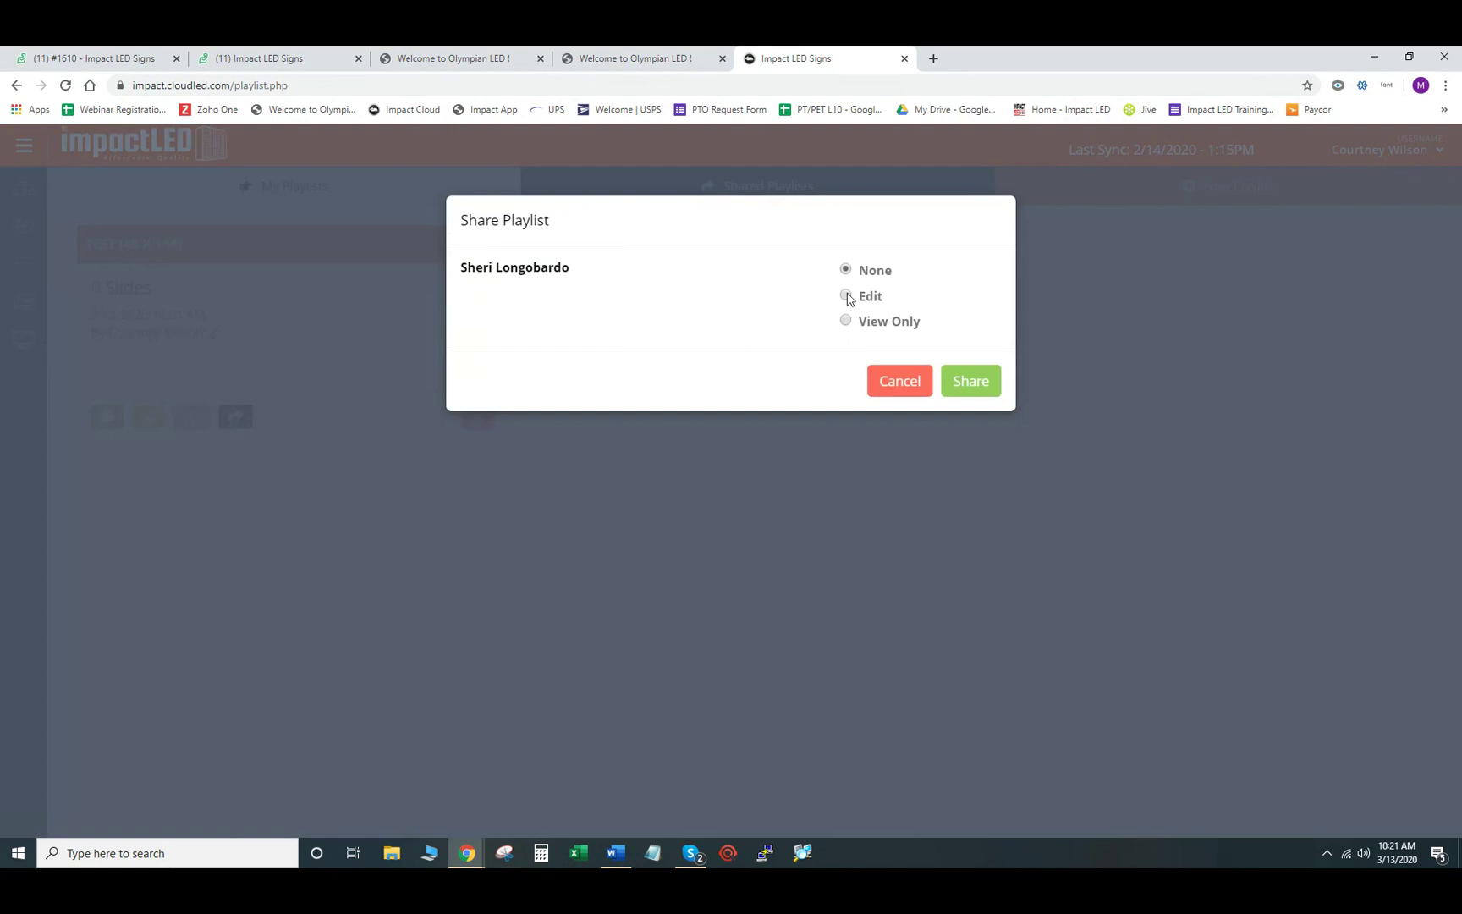
click(889, 393)
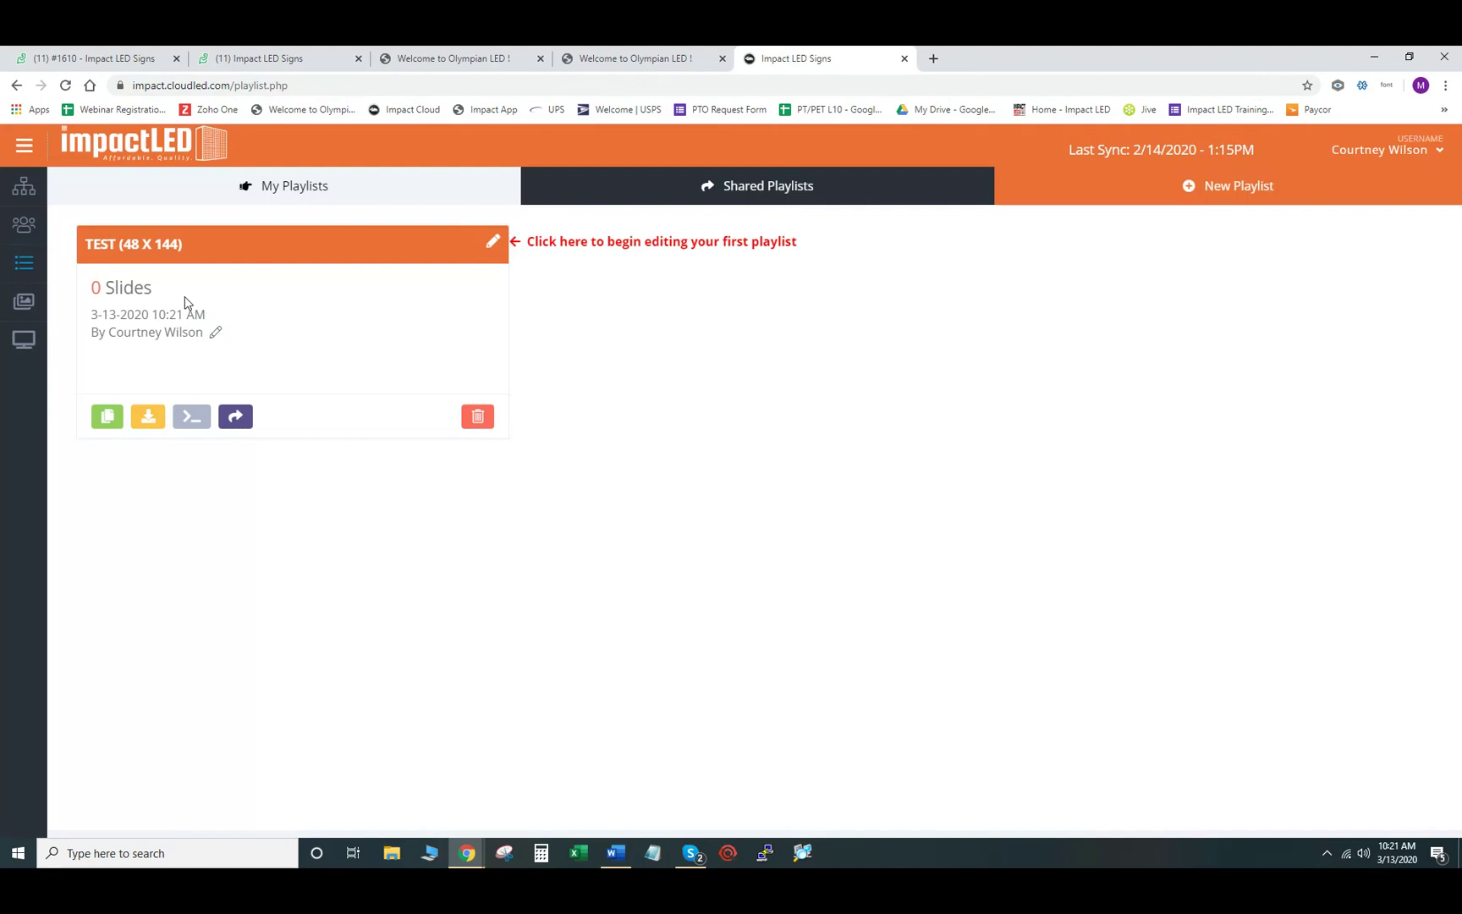
click(103, 251)
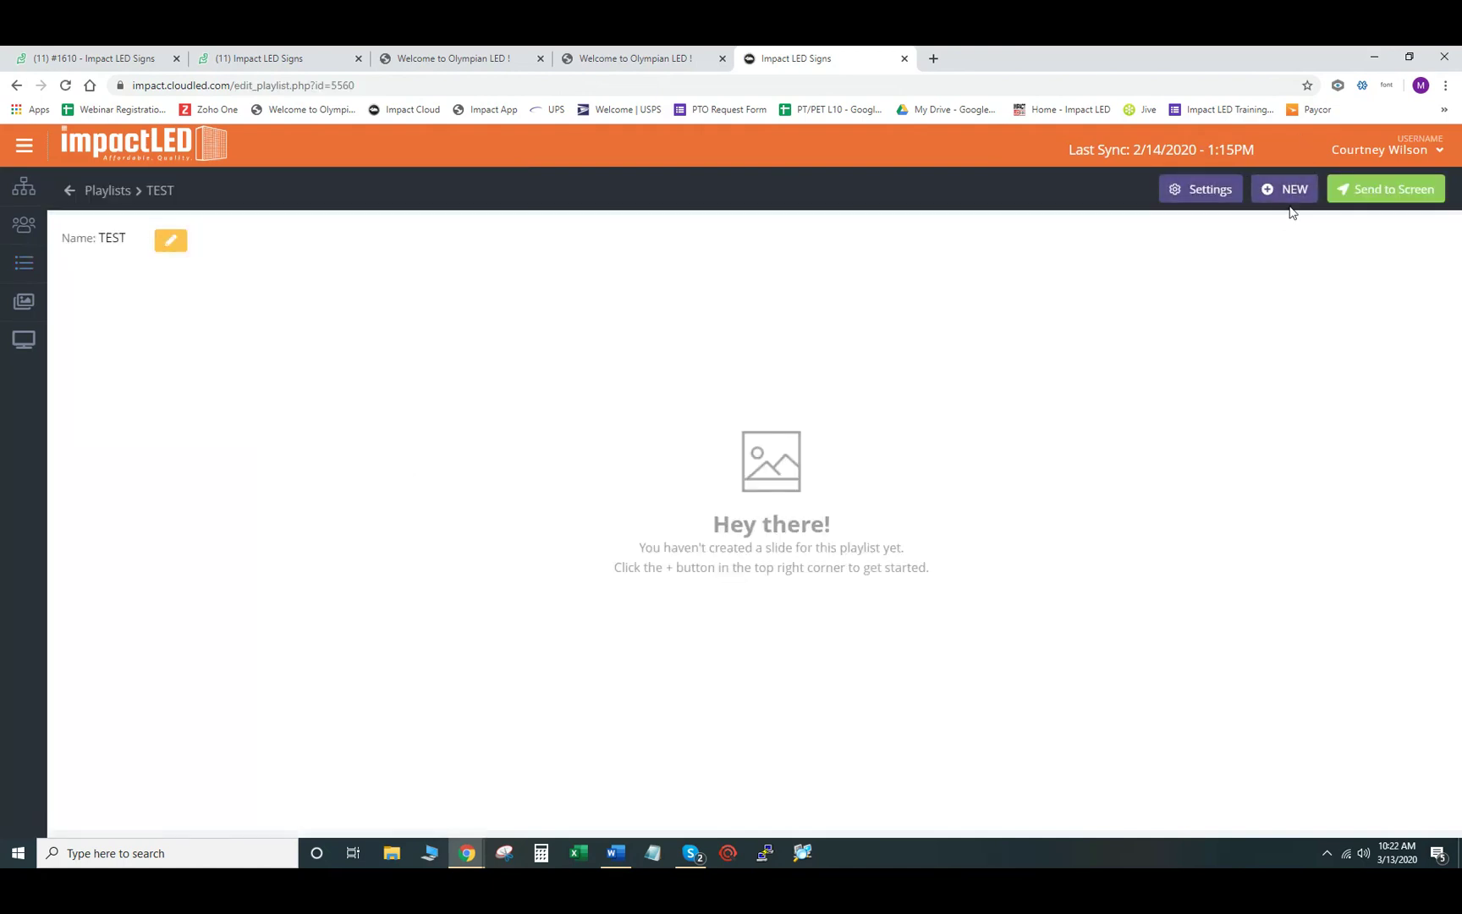
- Create a new blank slide in TEST, zoom the canvas in twice, and show the Add Object list
click(1299, 192)
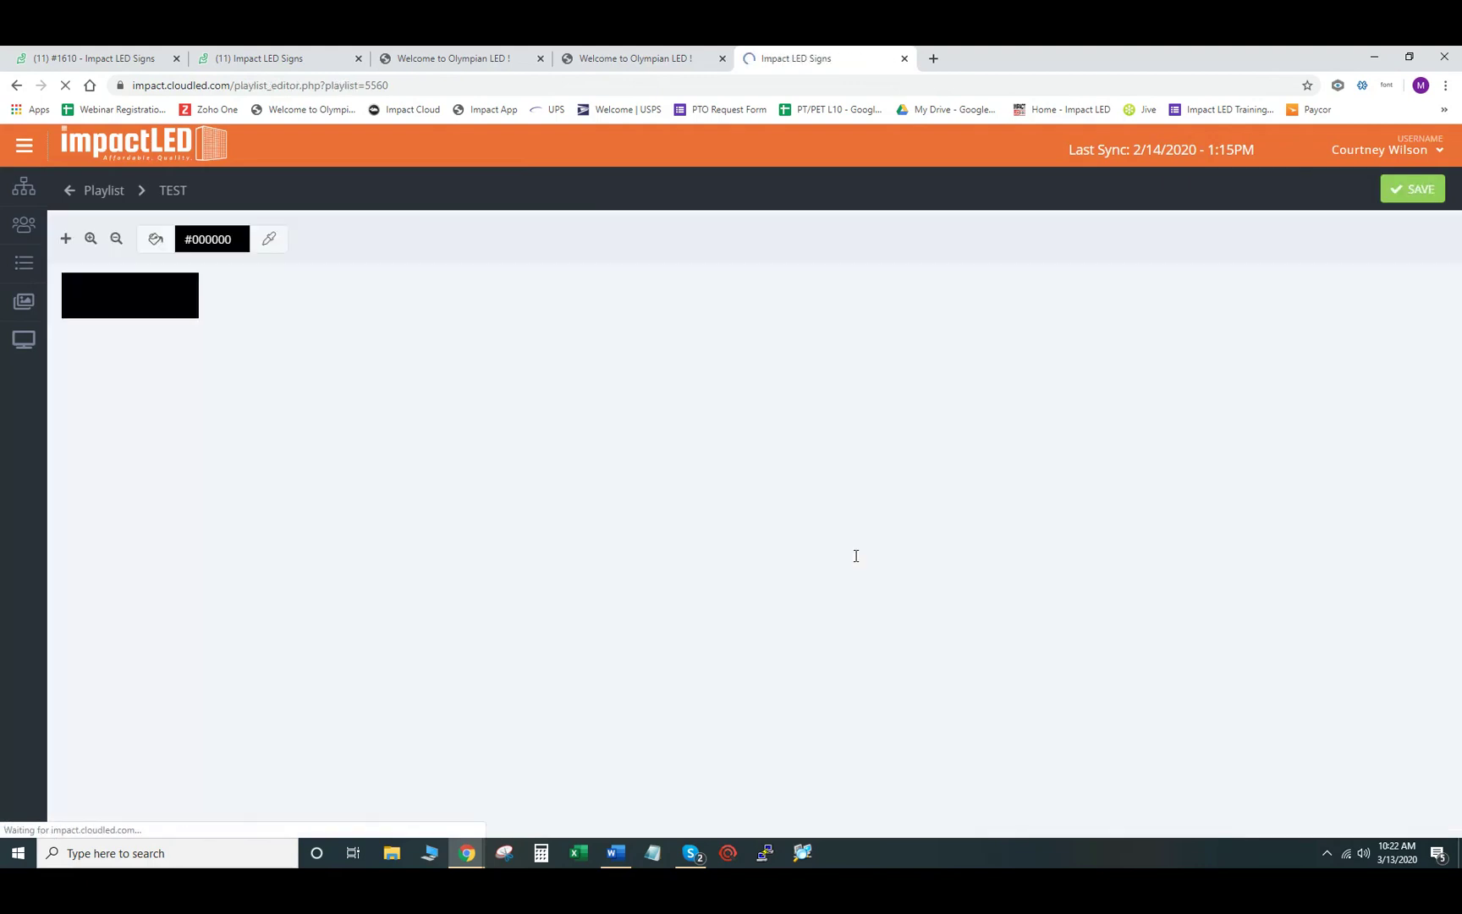
click(89, 240)
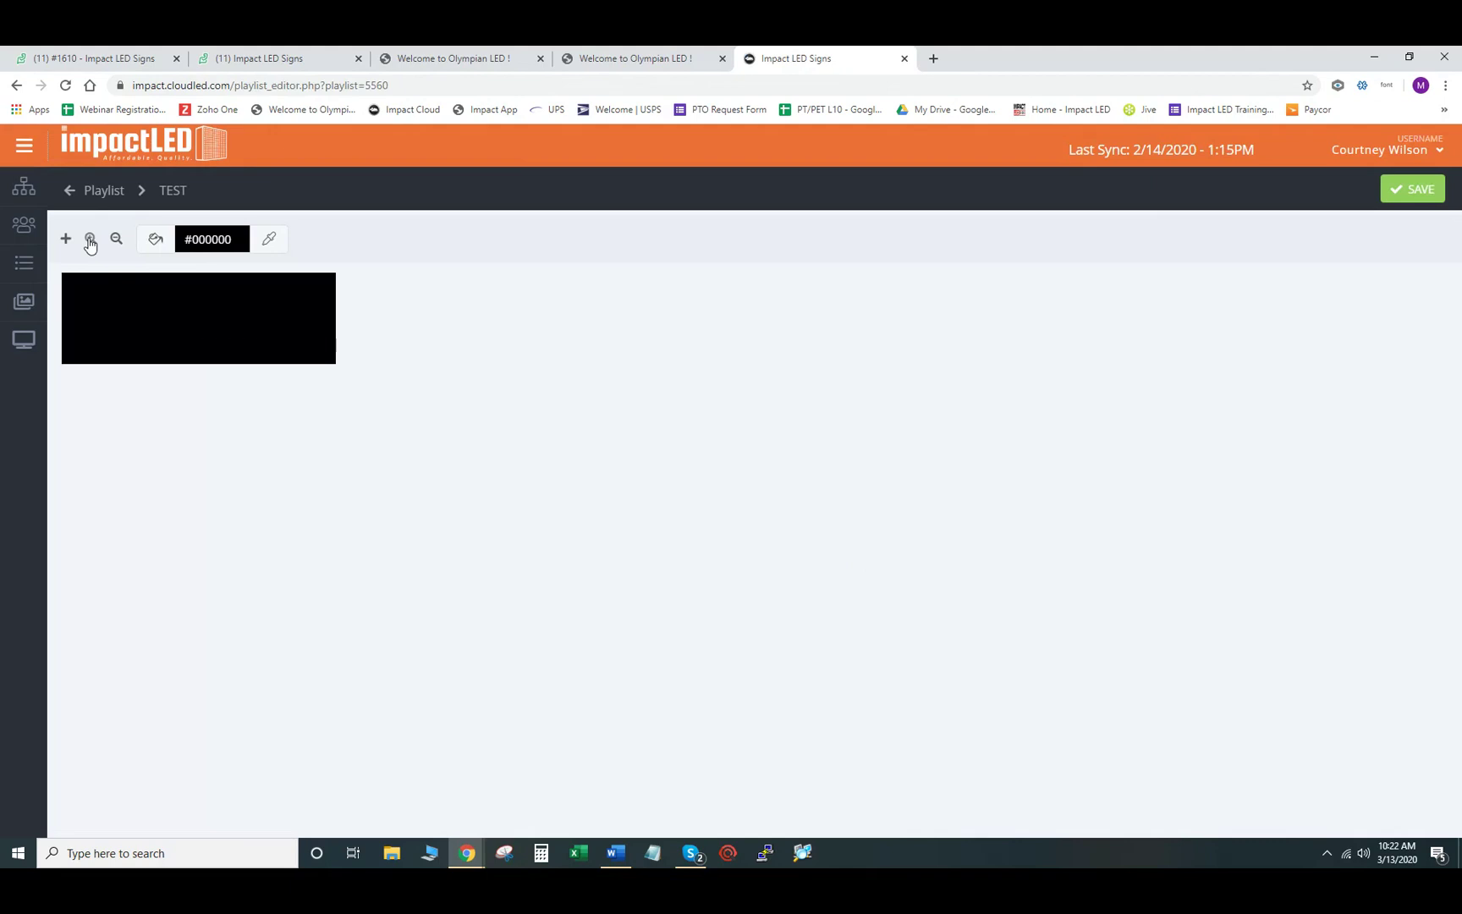
click(90, 241)
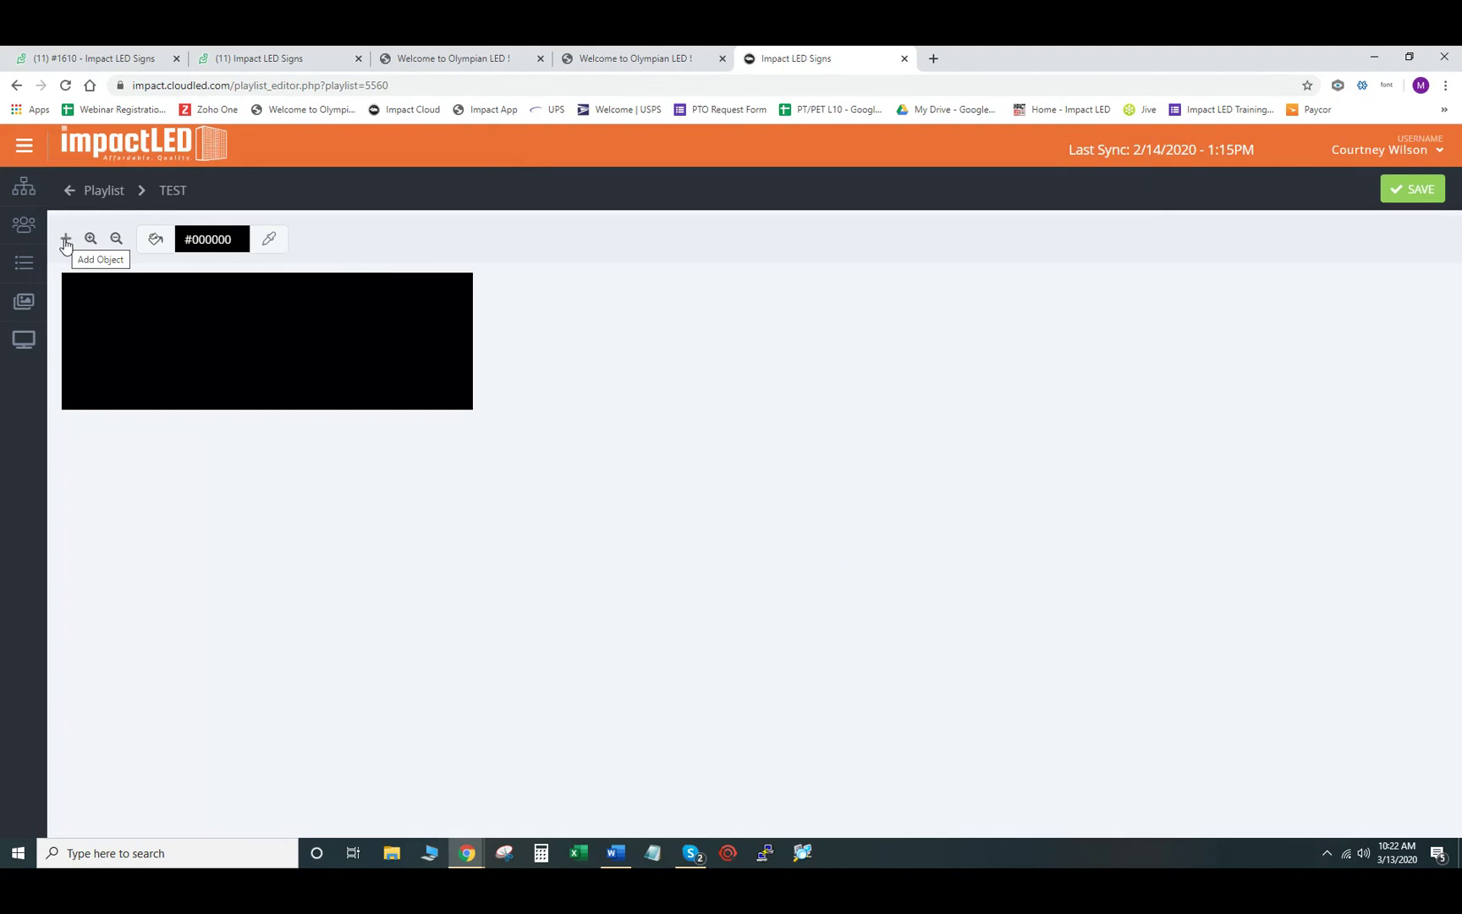
click(65, 241)
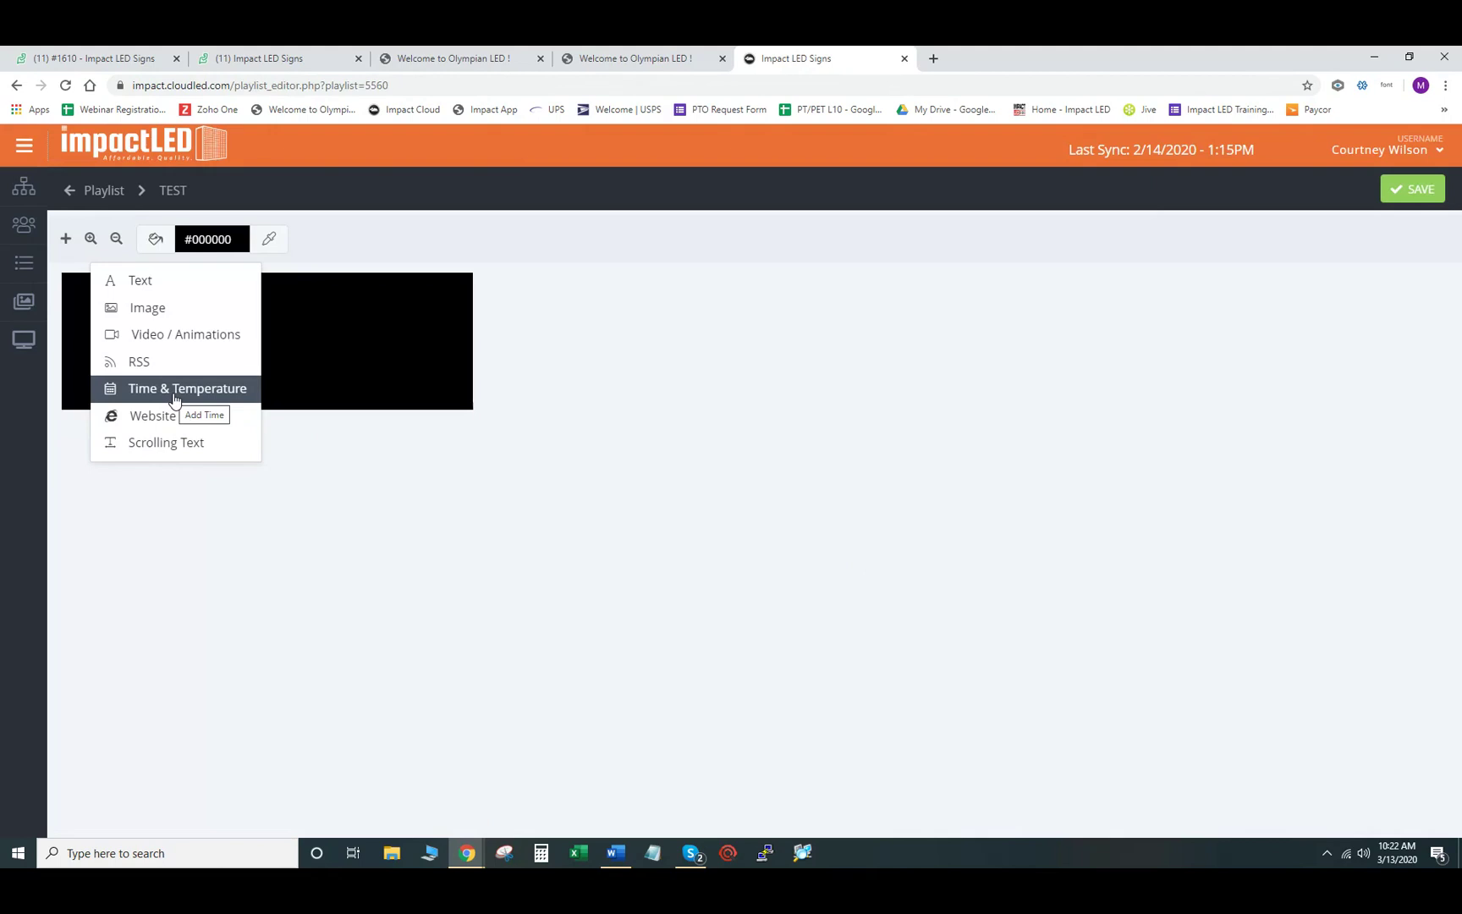
- Add a Time & Temperature object with the default date/time format and save it as Slide #1
click(173, 392)
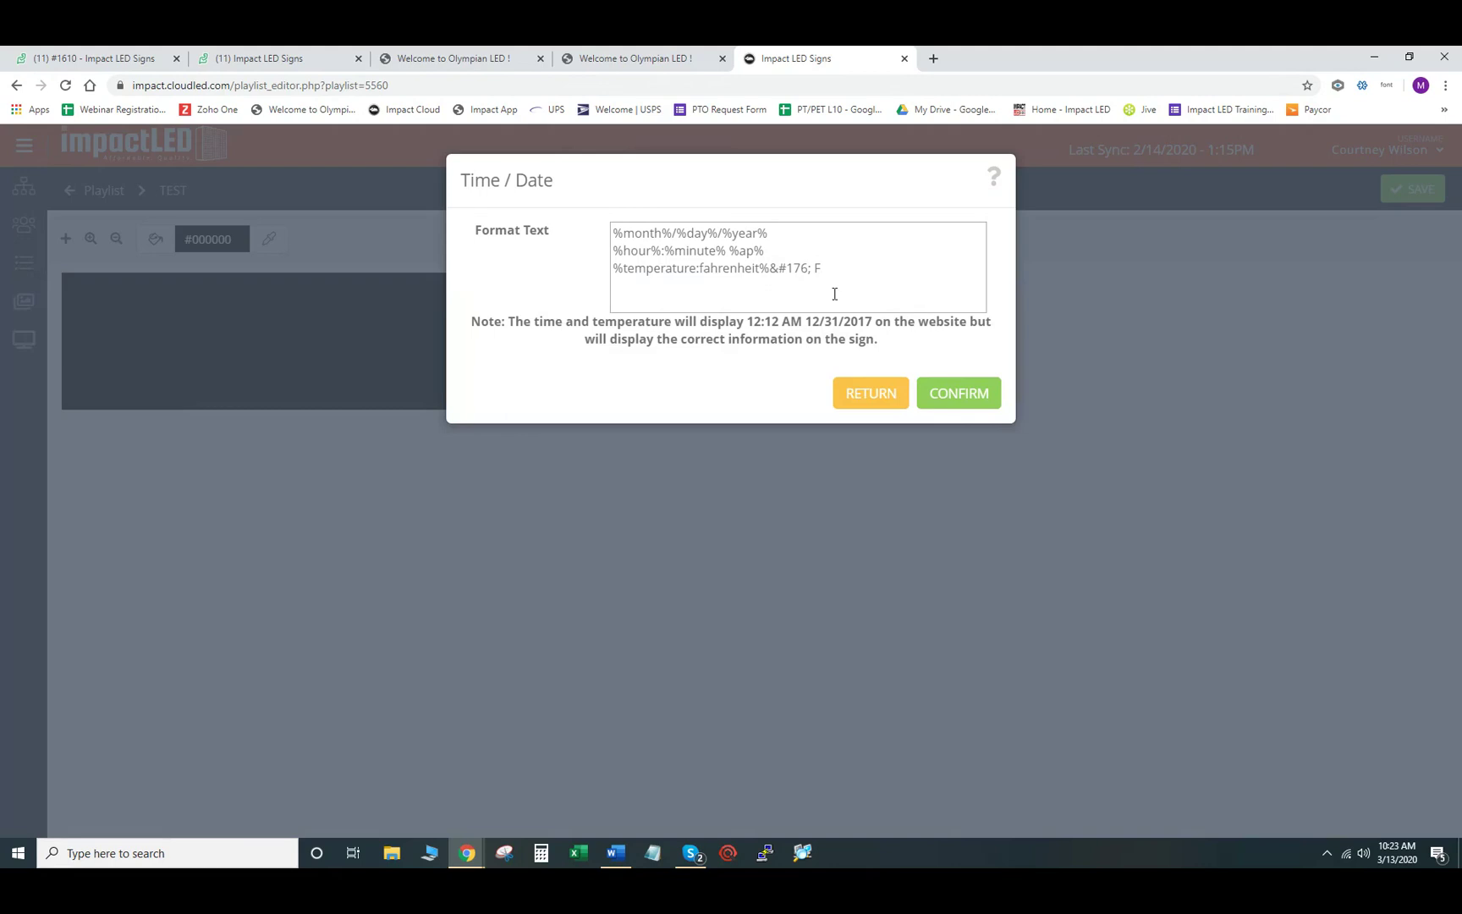
click(960, 398)
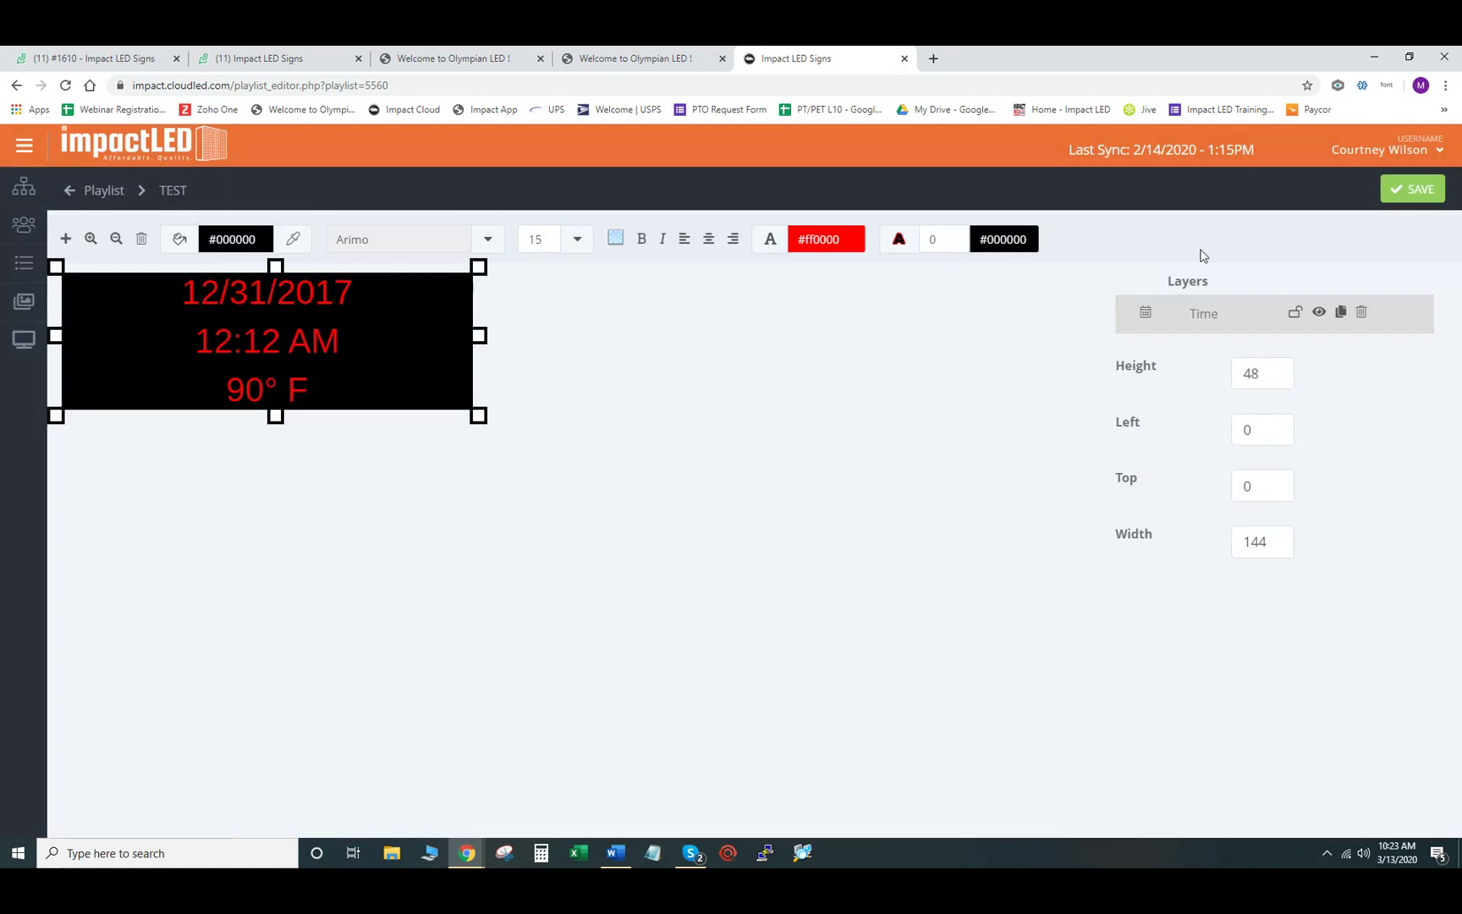
click(1411, 190)
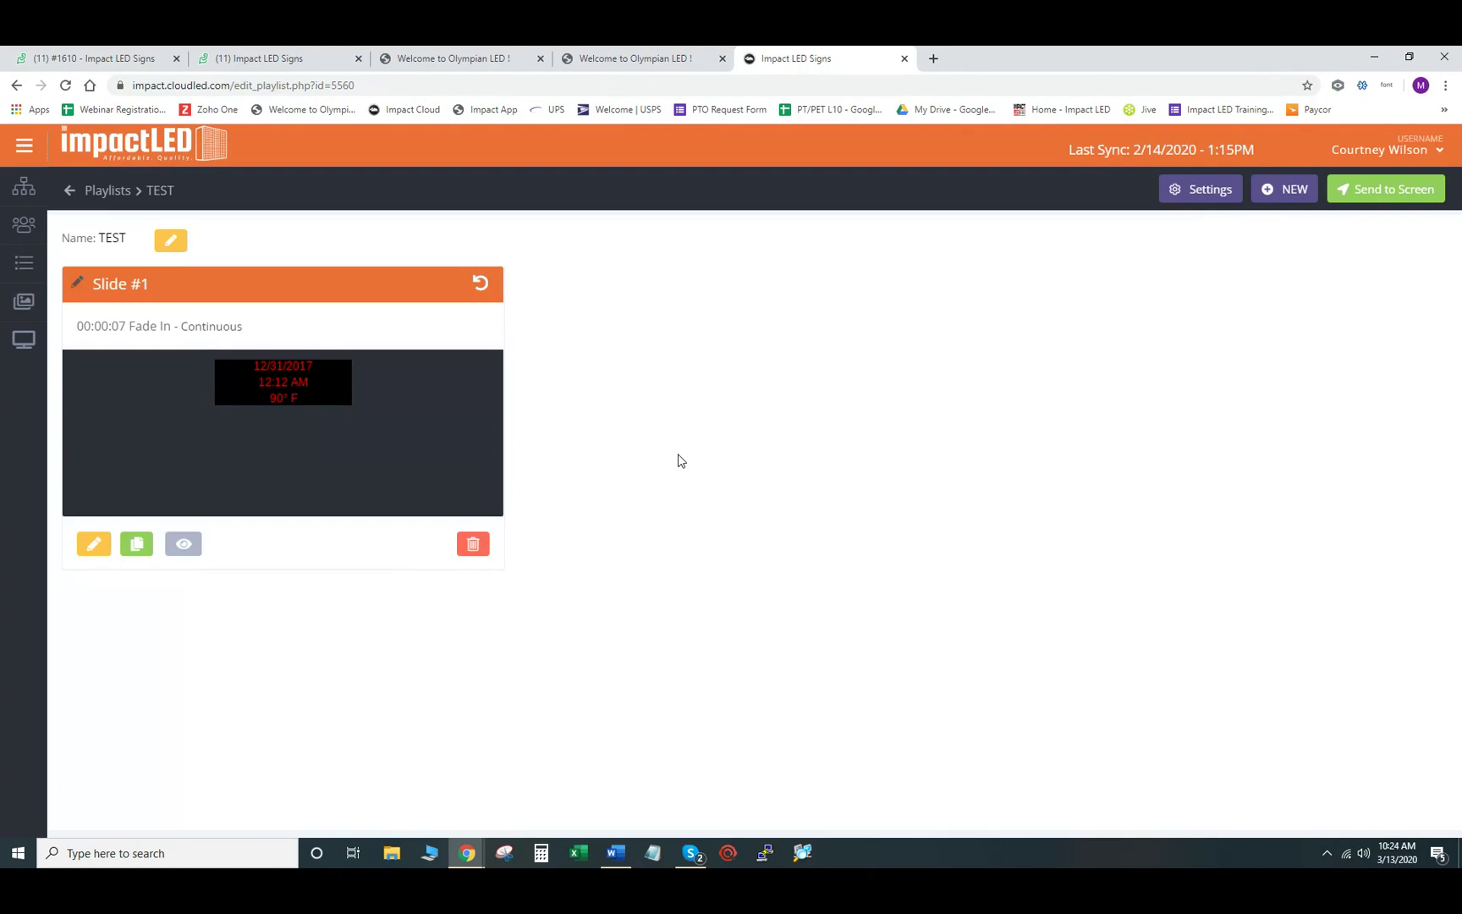
click(1297, 194)
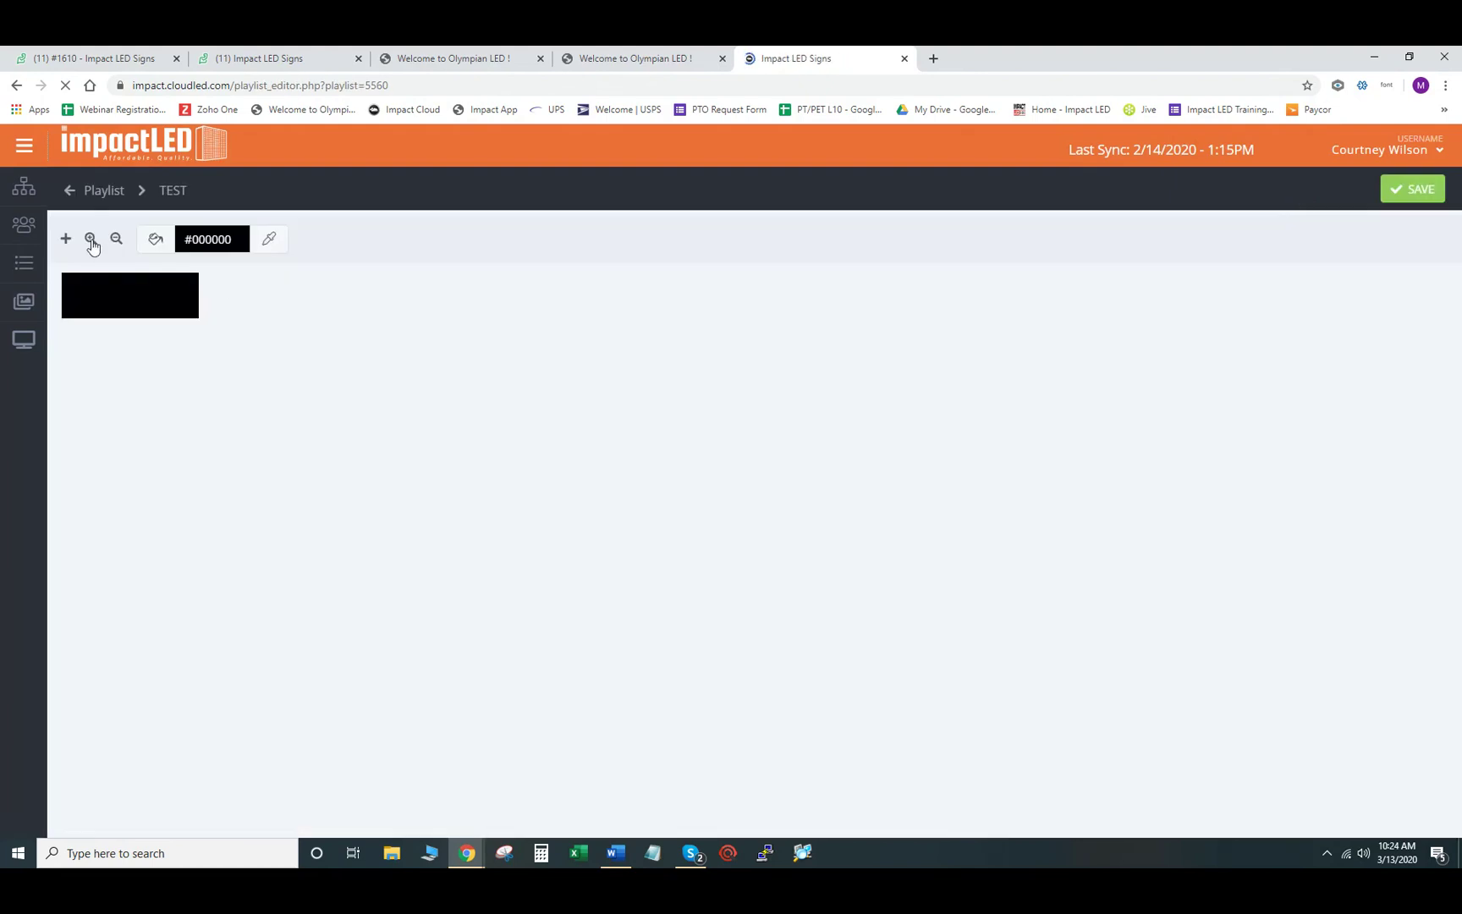
click(91, 242)
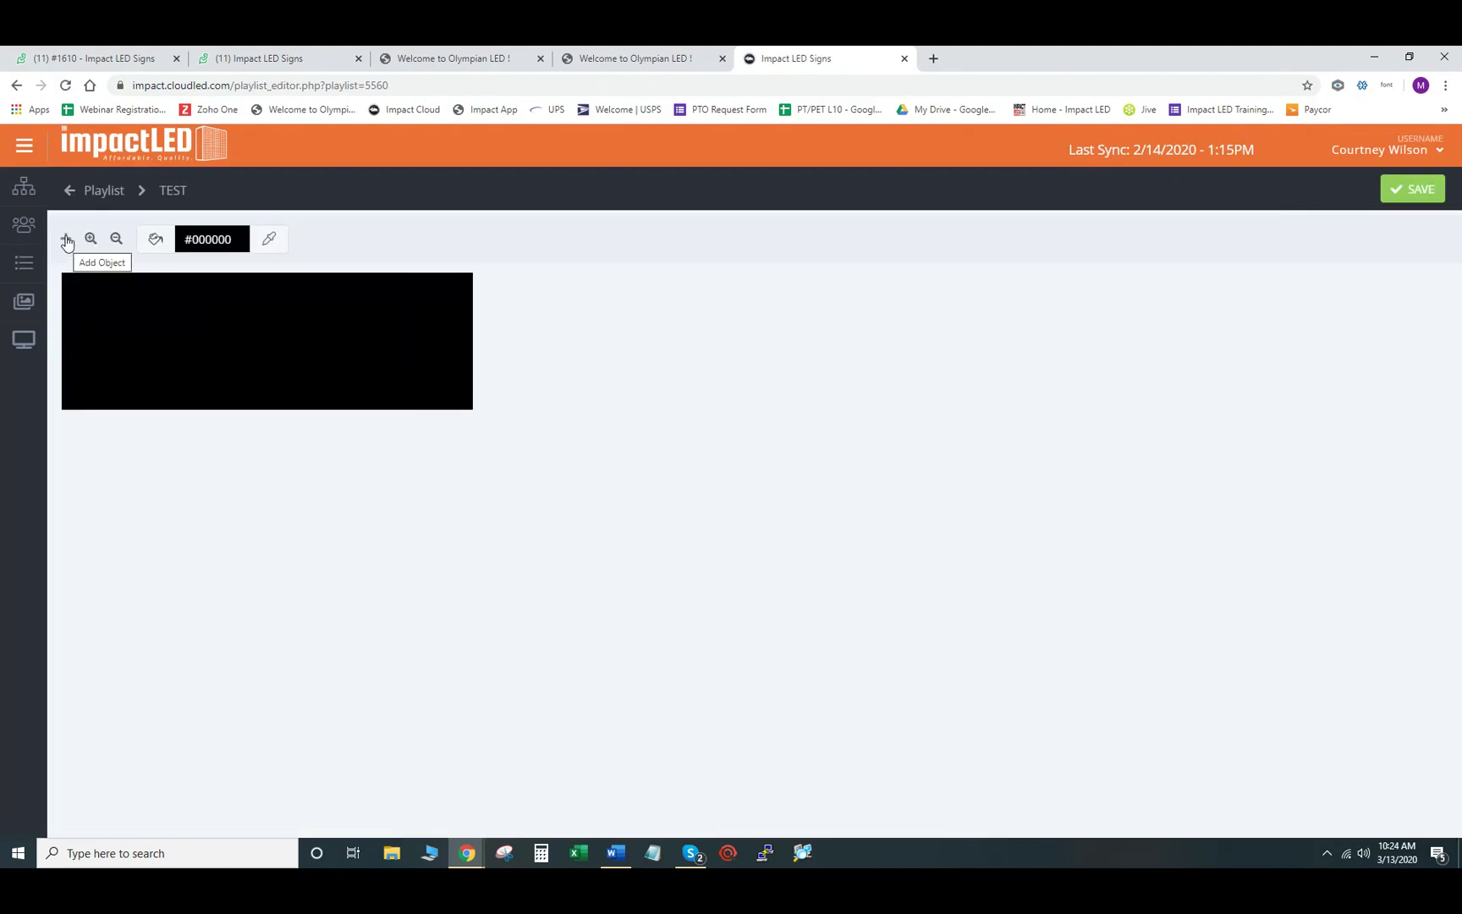
click(67, 242)
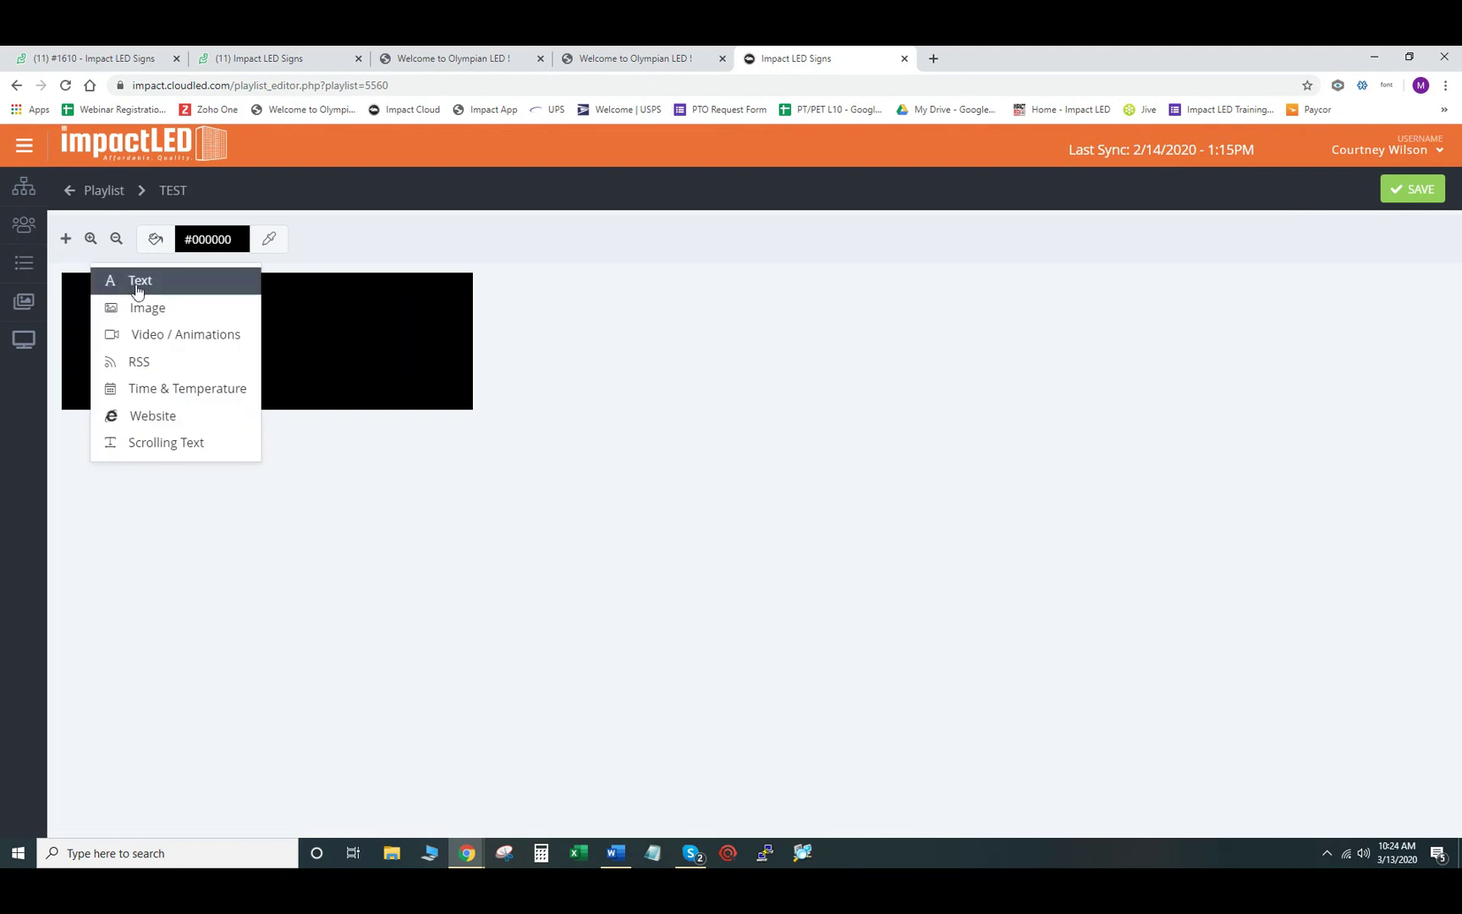
click(139, 284)
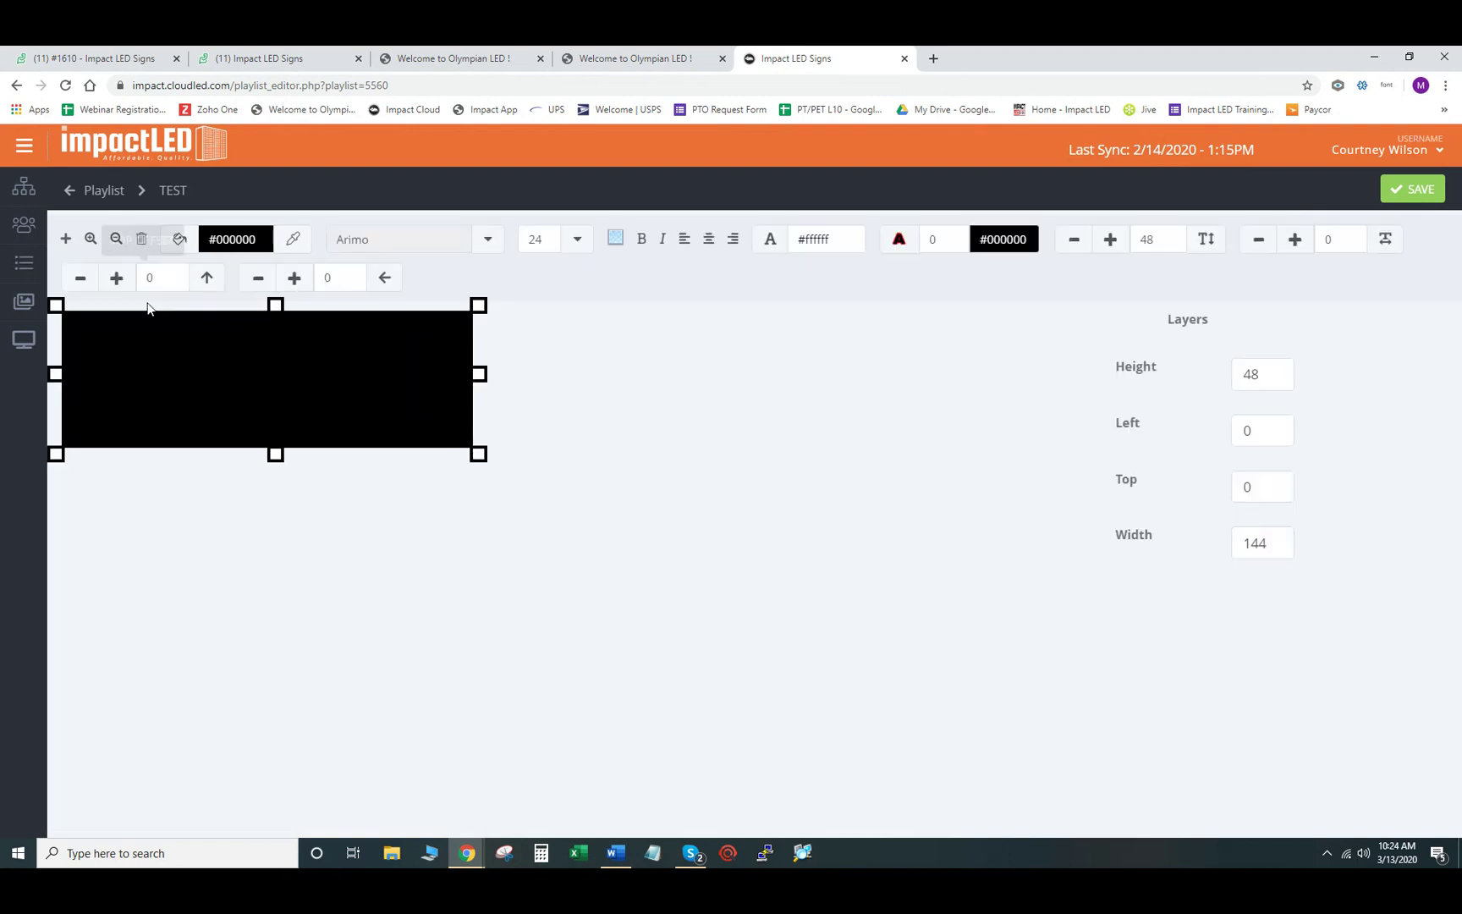
double_click(263, 378)
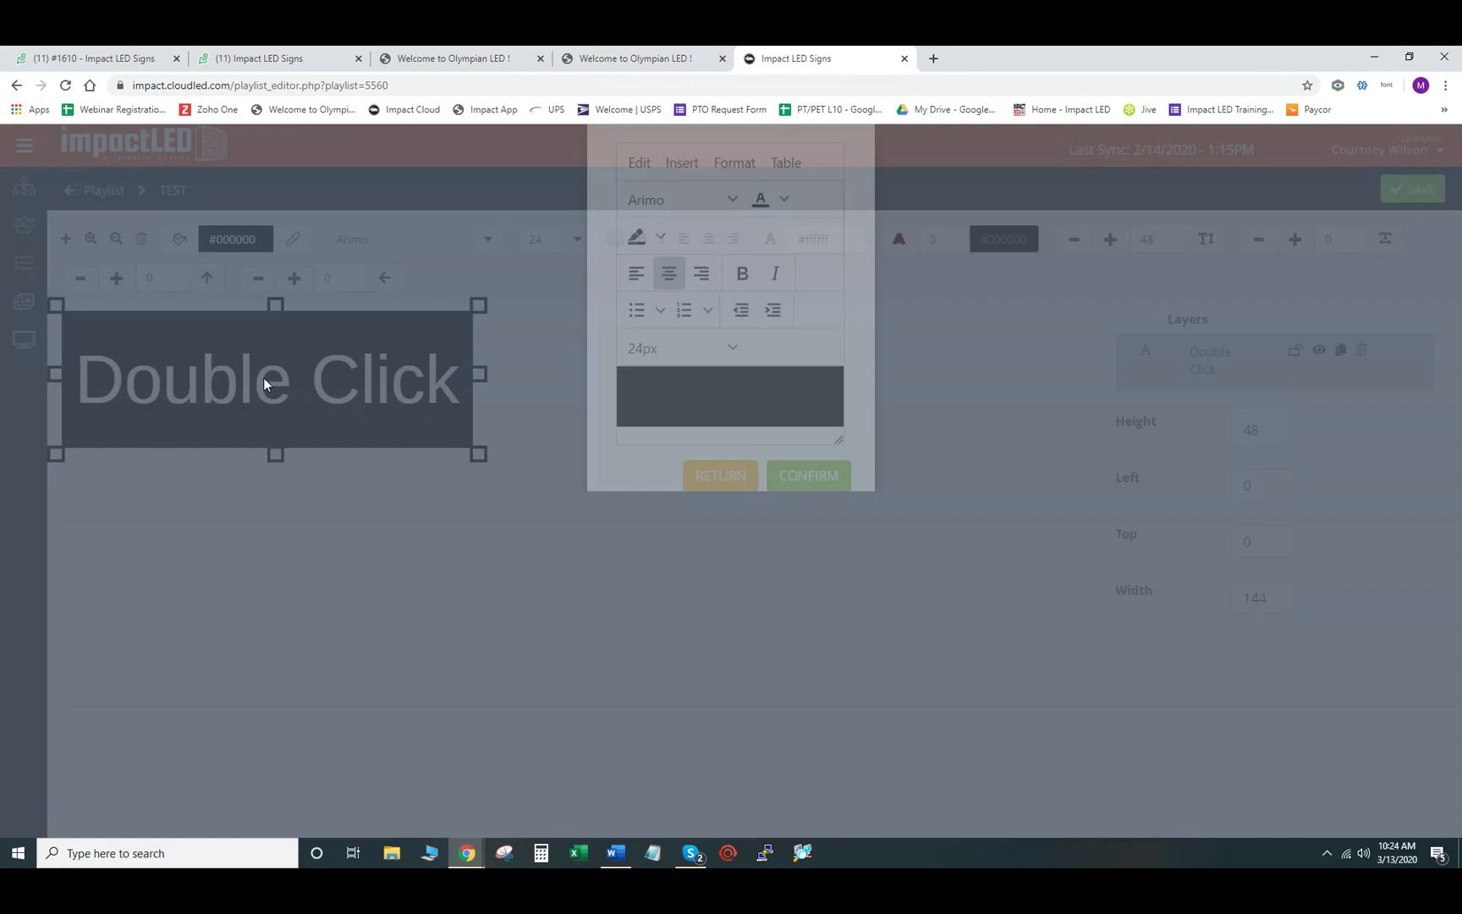
drag(817, 474, 654, 484)
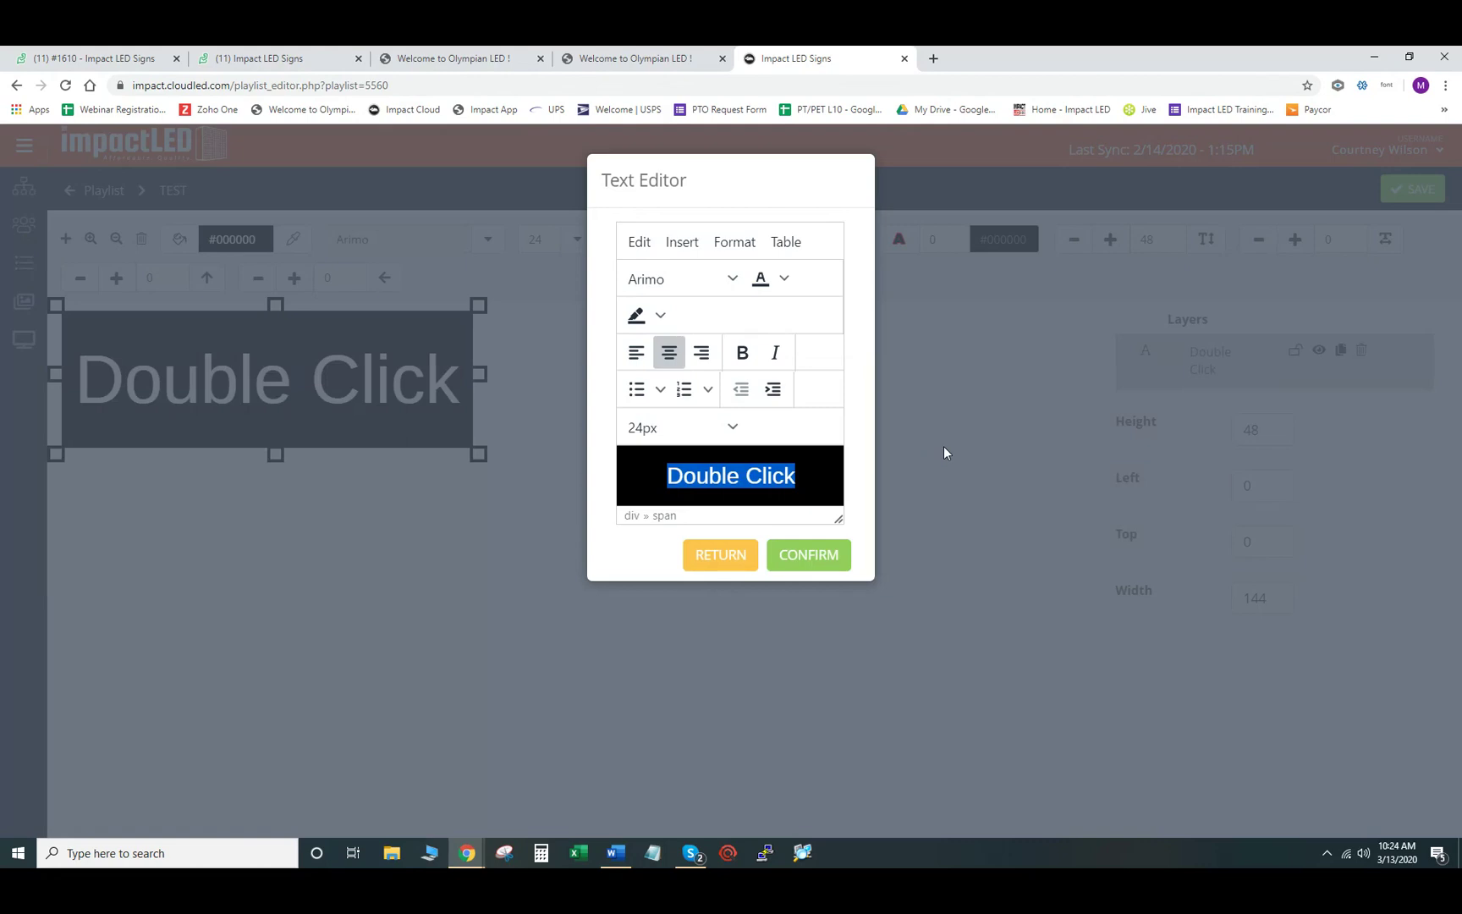
text(TEST )
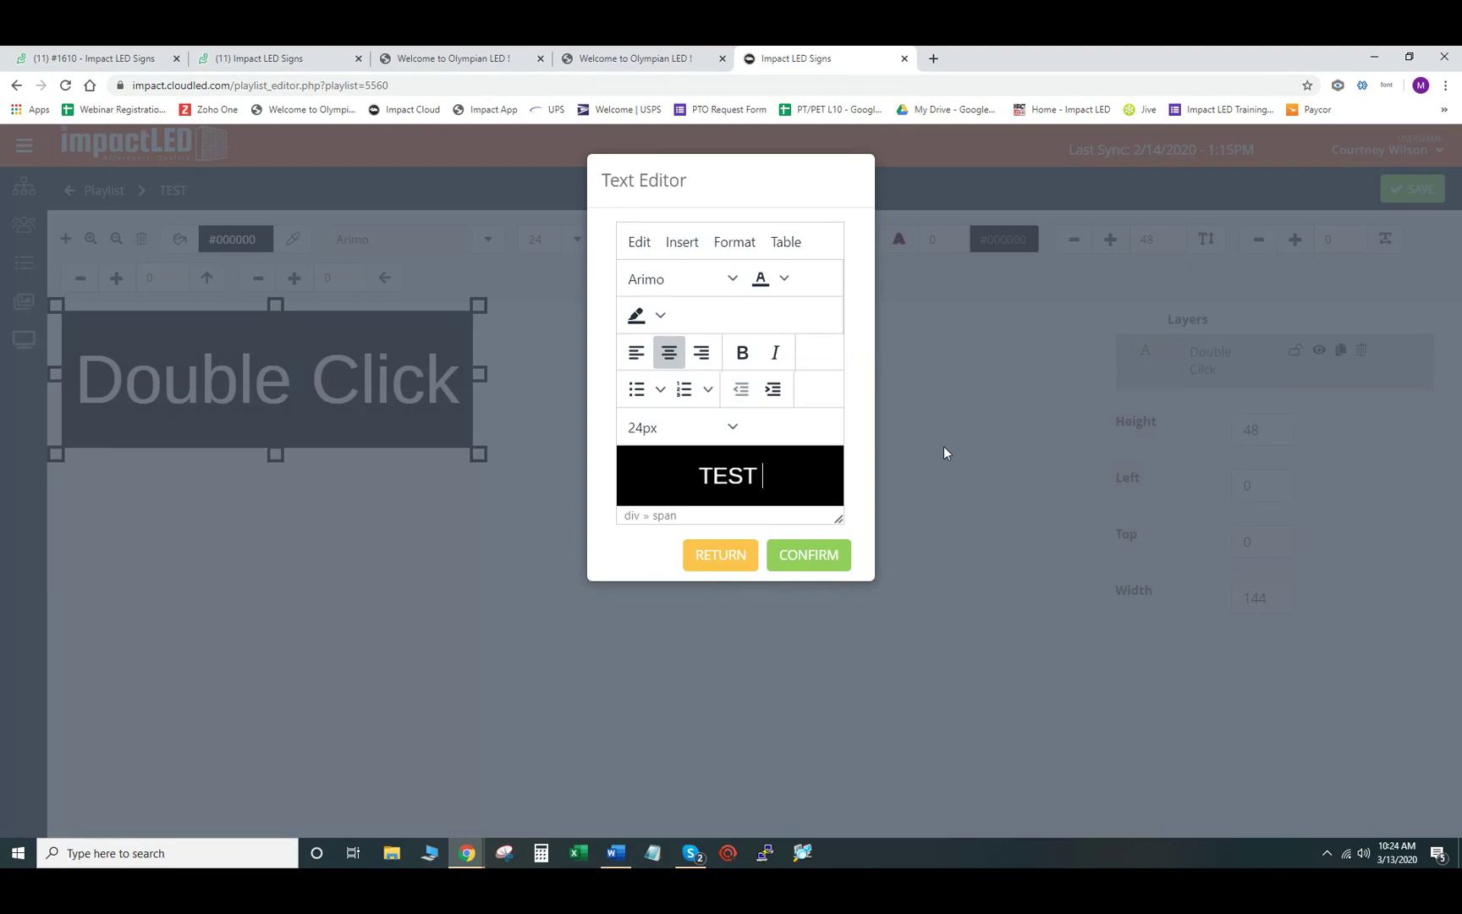
text(TEST TEST TES)
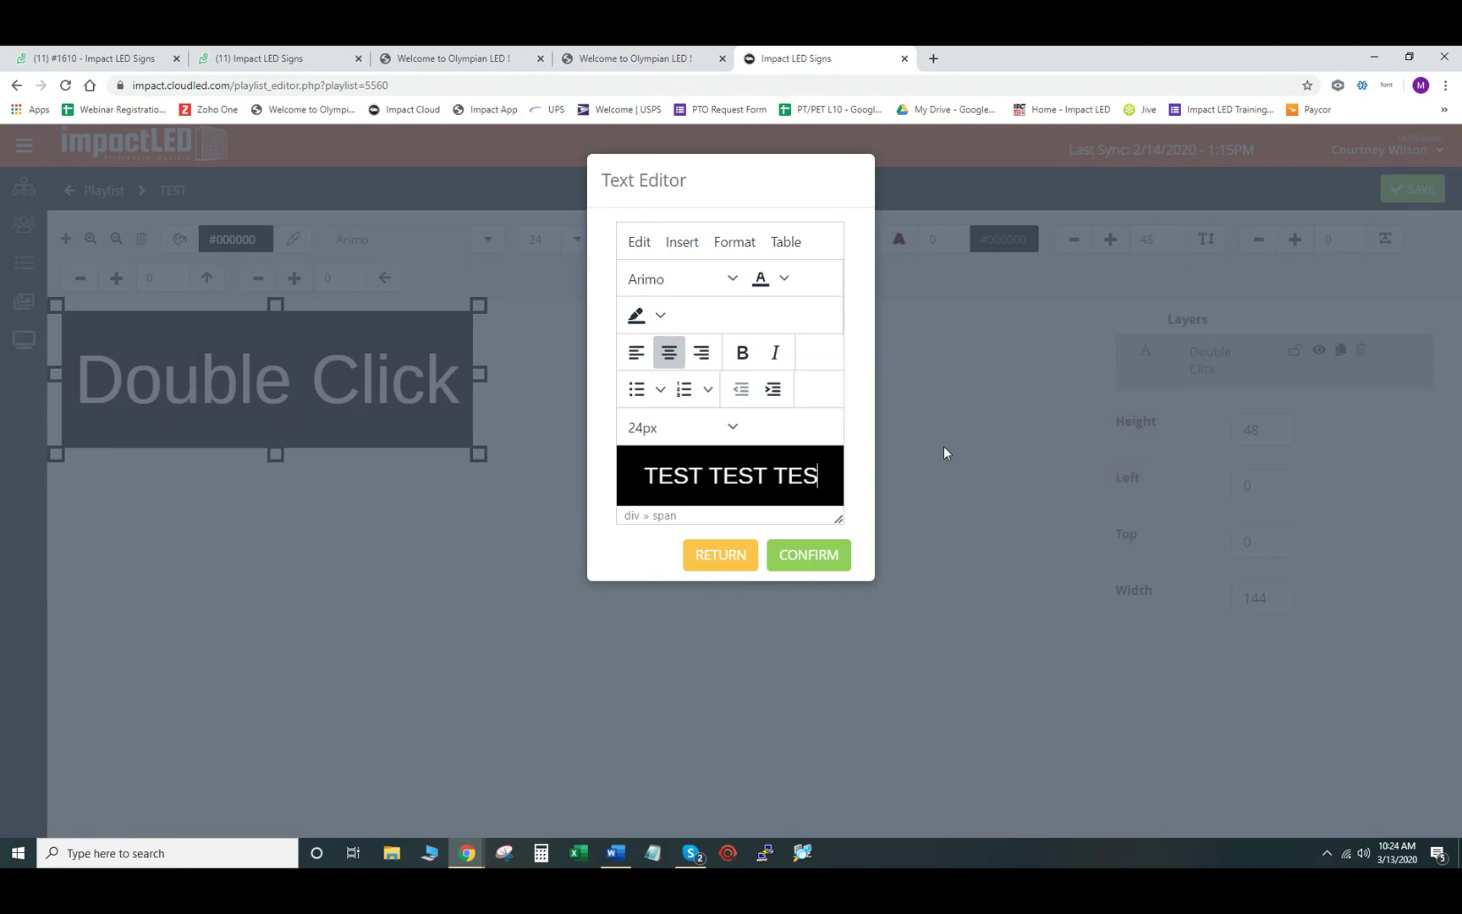
text(T)
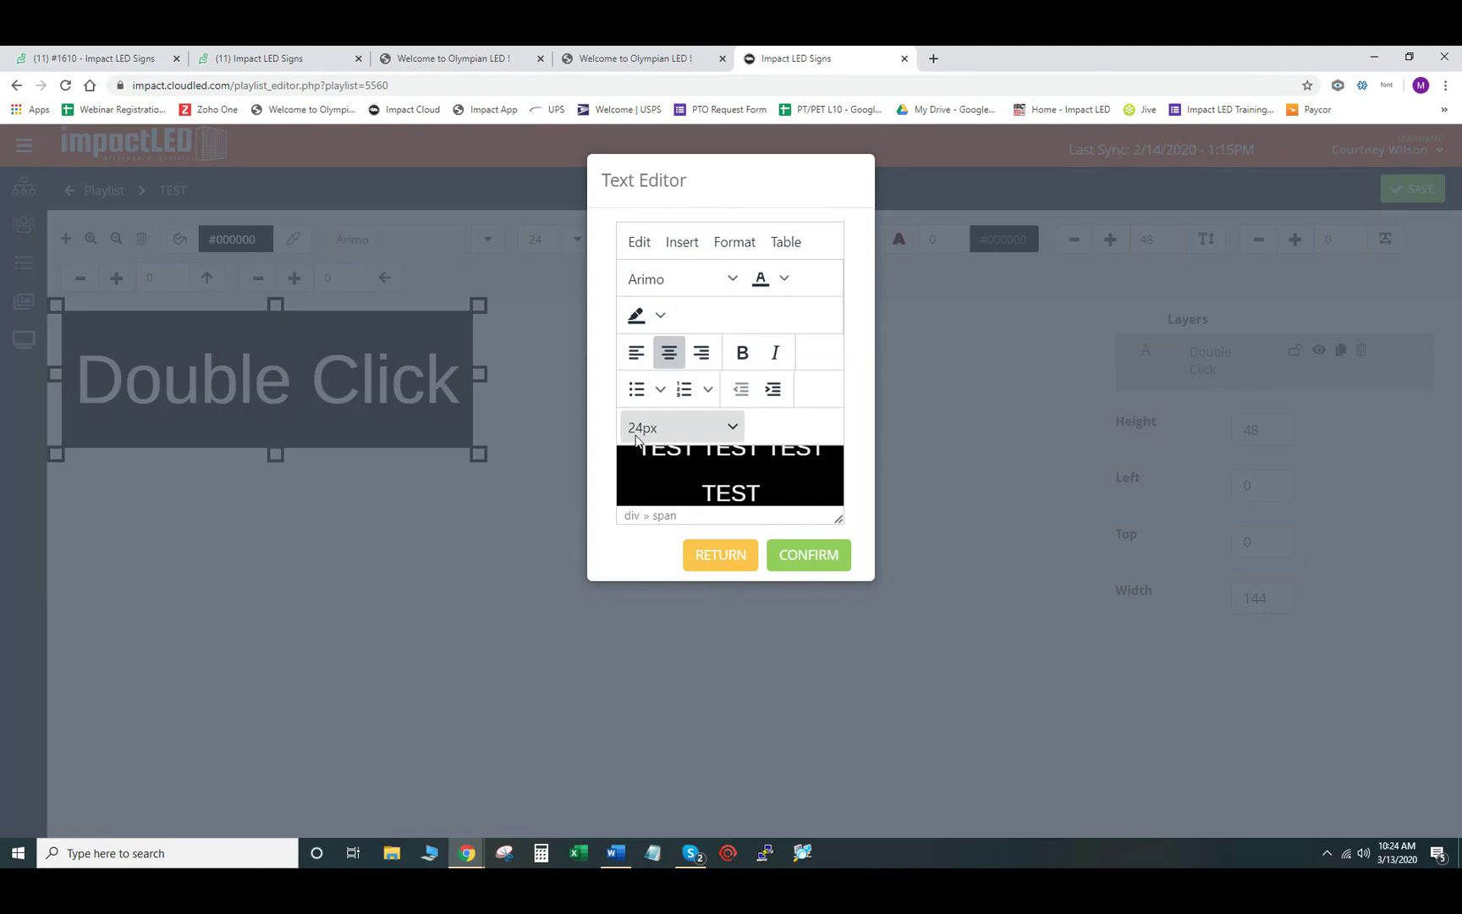
click(811, 556)
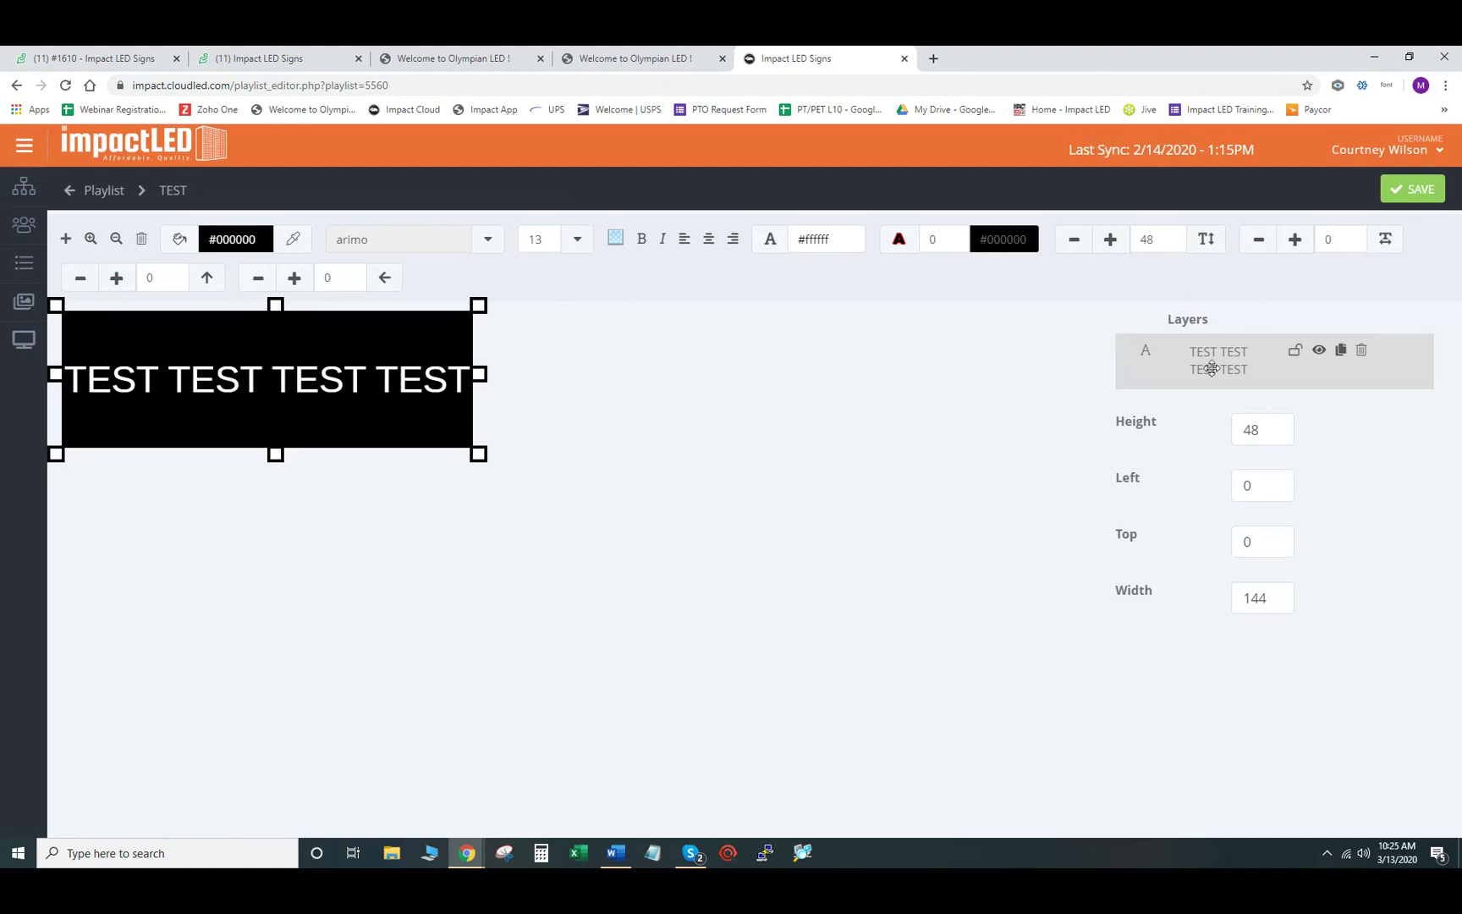
- Delete the existing text layer and add a new Text object to the slide
click(1362, 352)
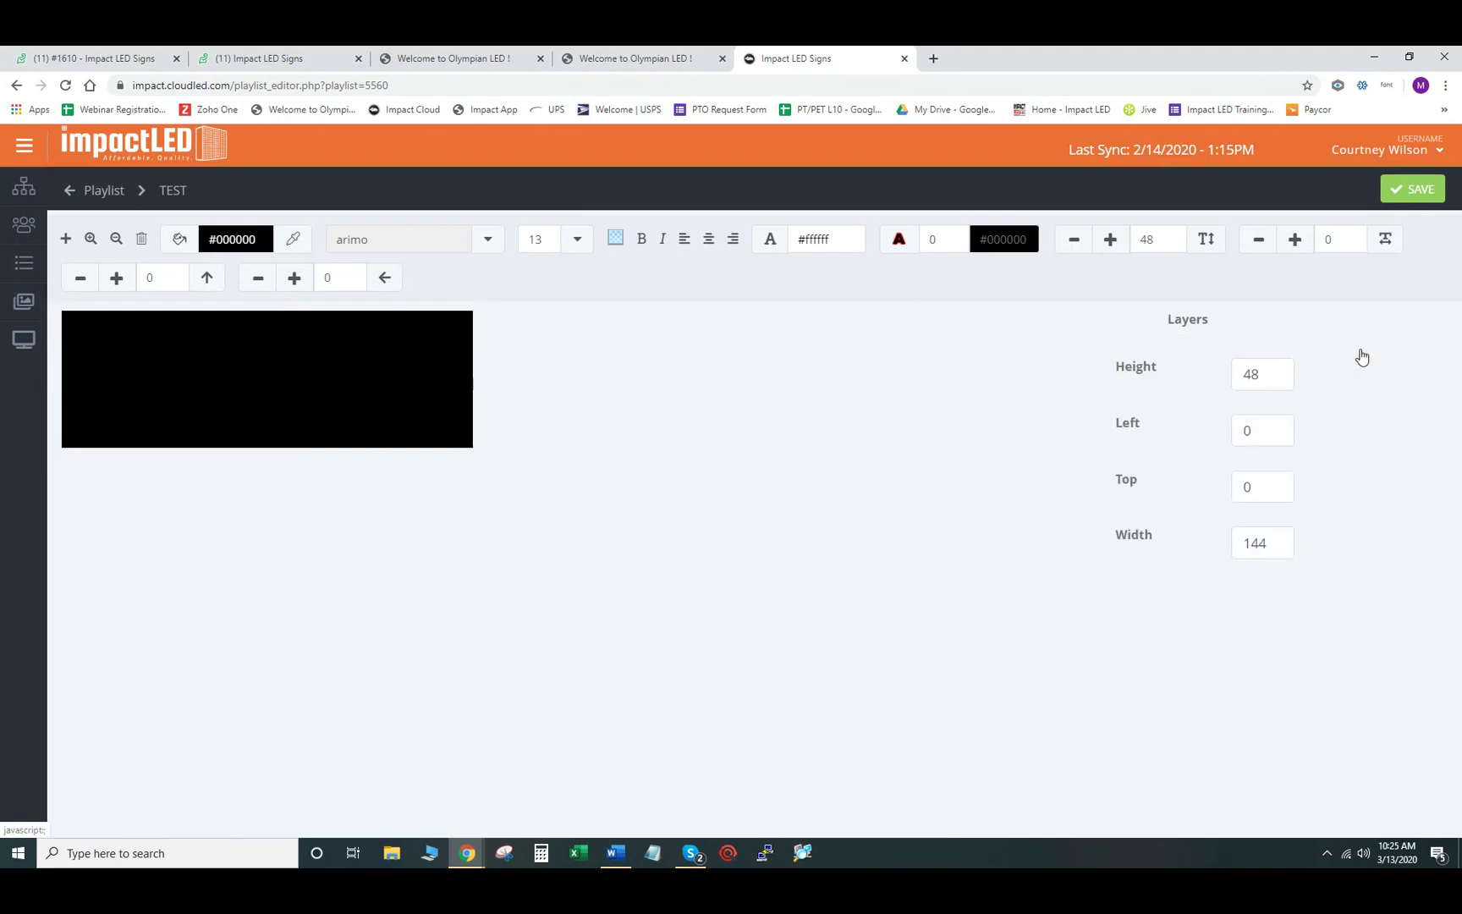
click(1284, 364)
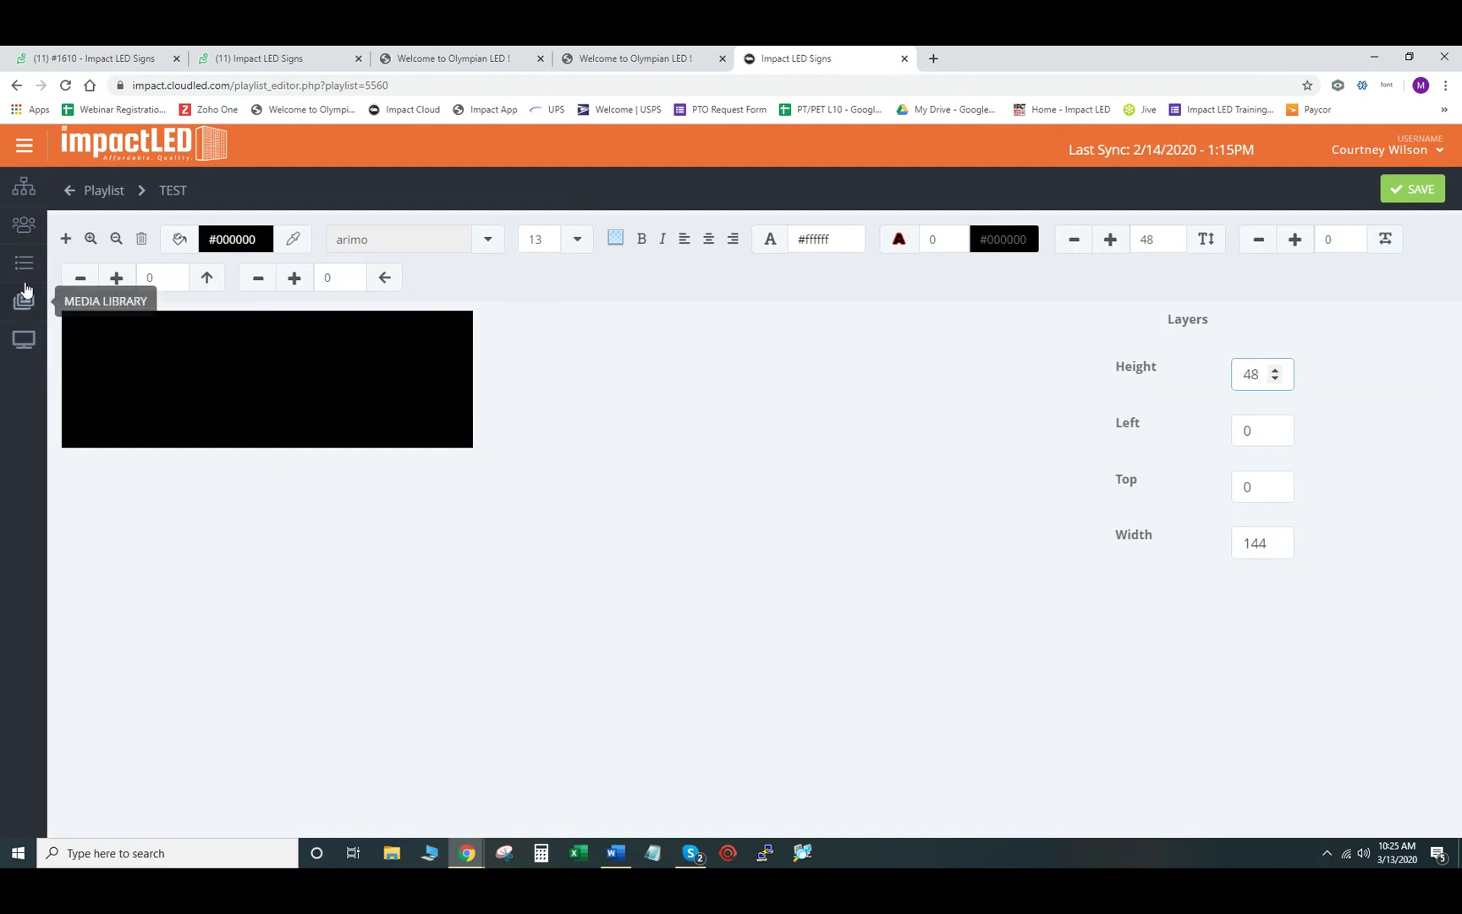
click(66, 241)
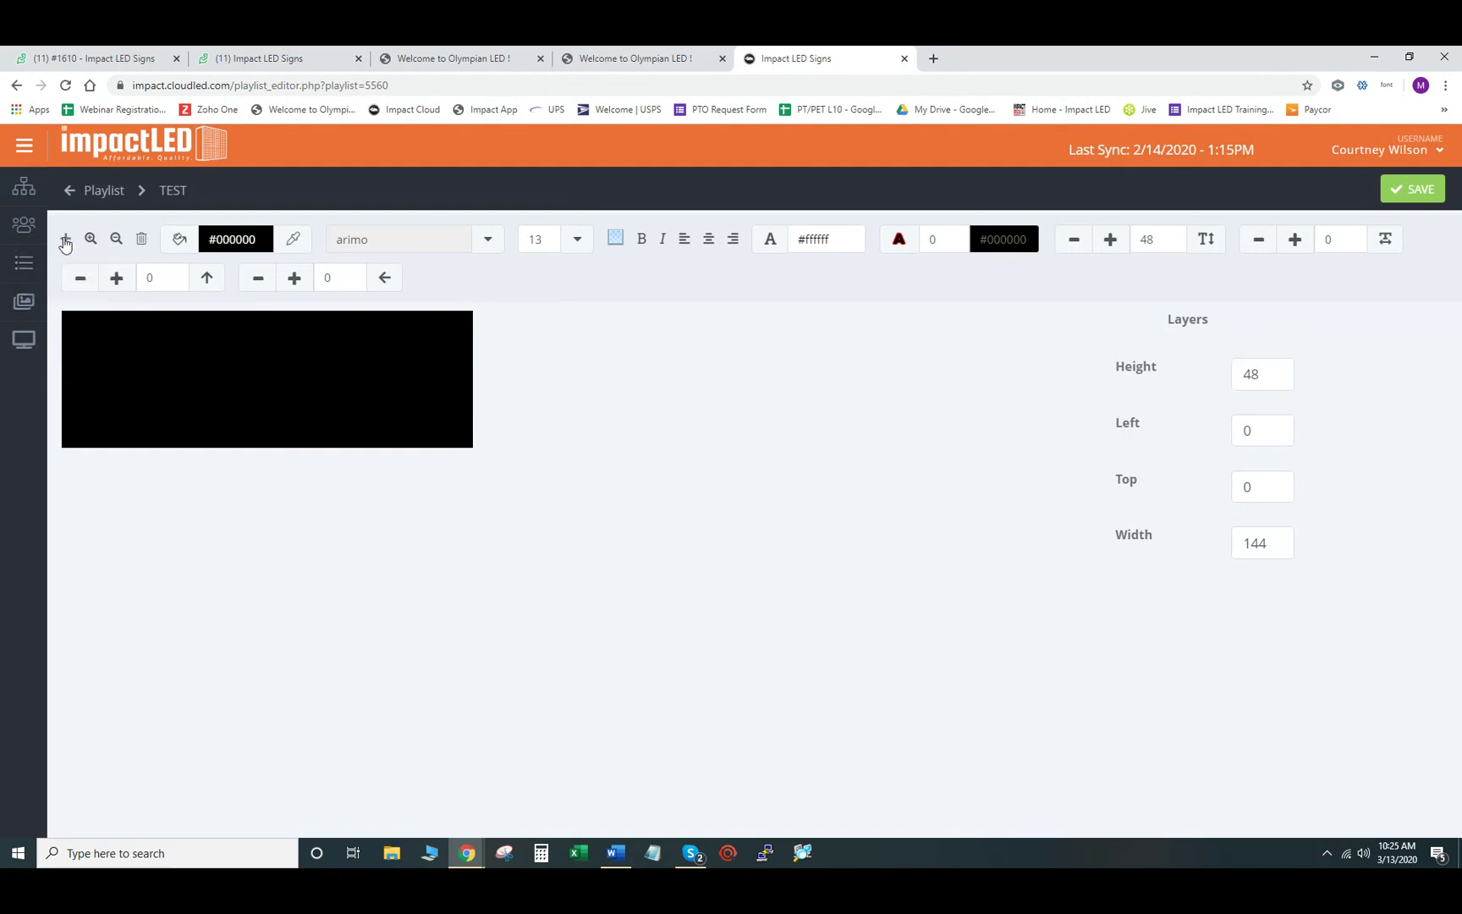
click(140, 281)
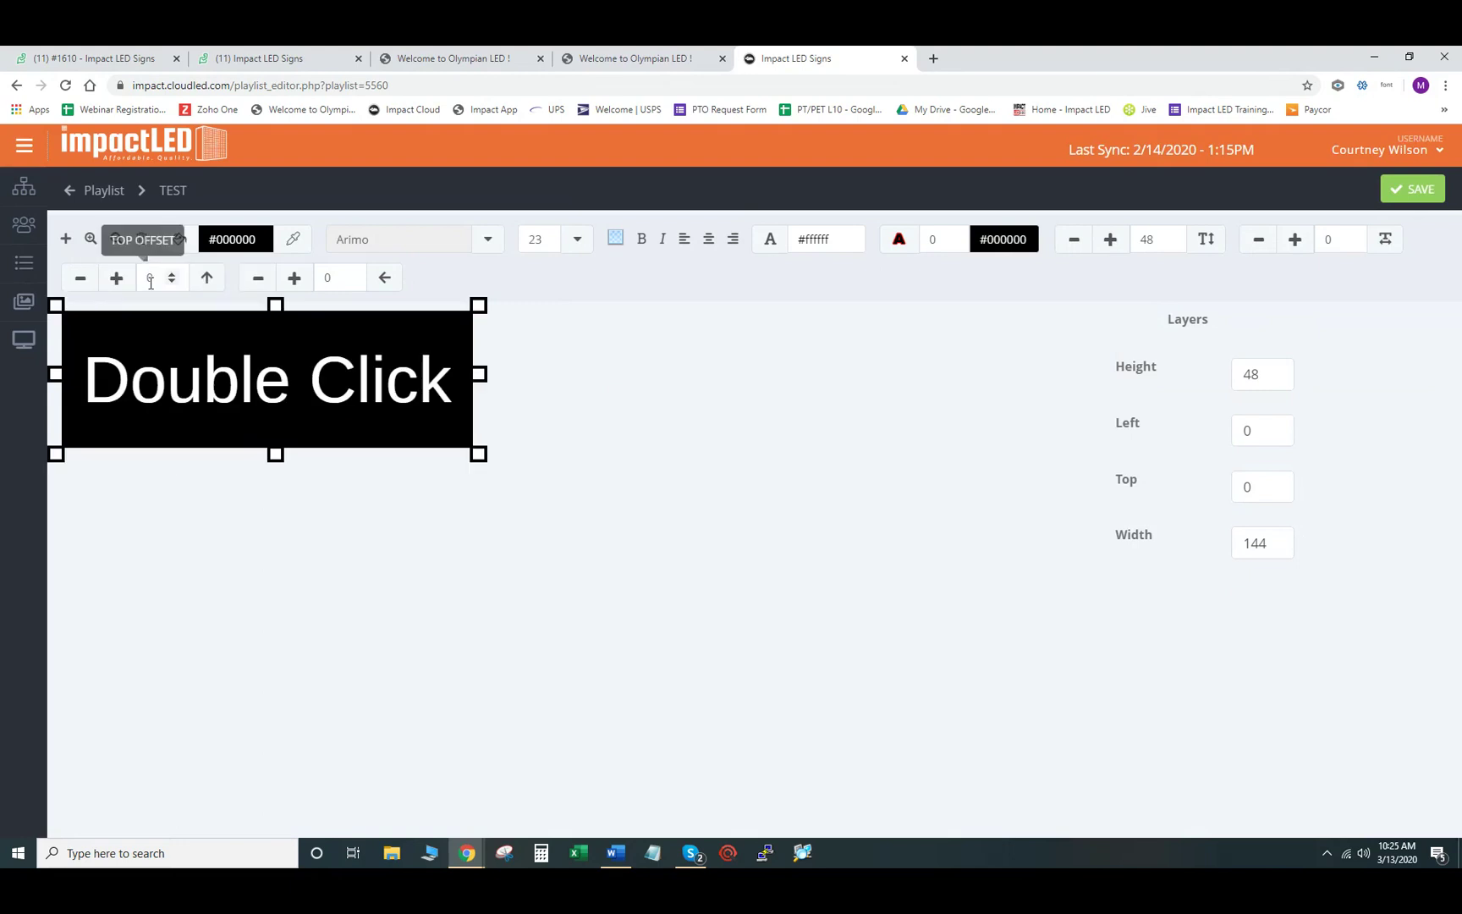
- Replace the placeholder with TEST on four stacked lines, confirm, then delete that layer
double_click(231, 391)
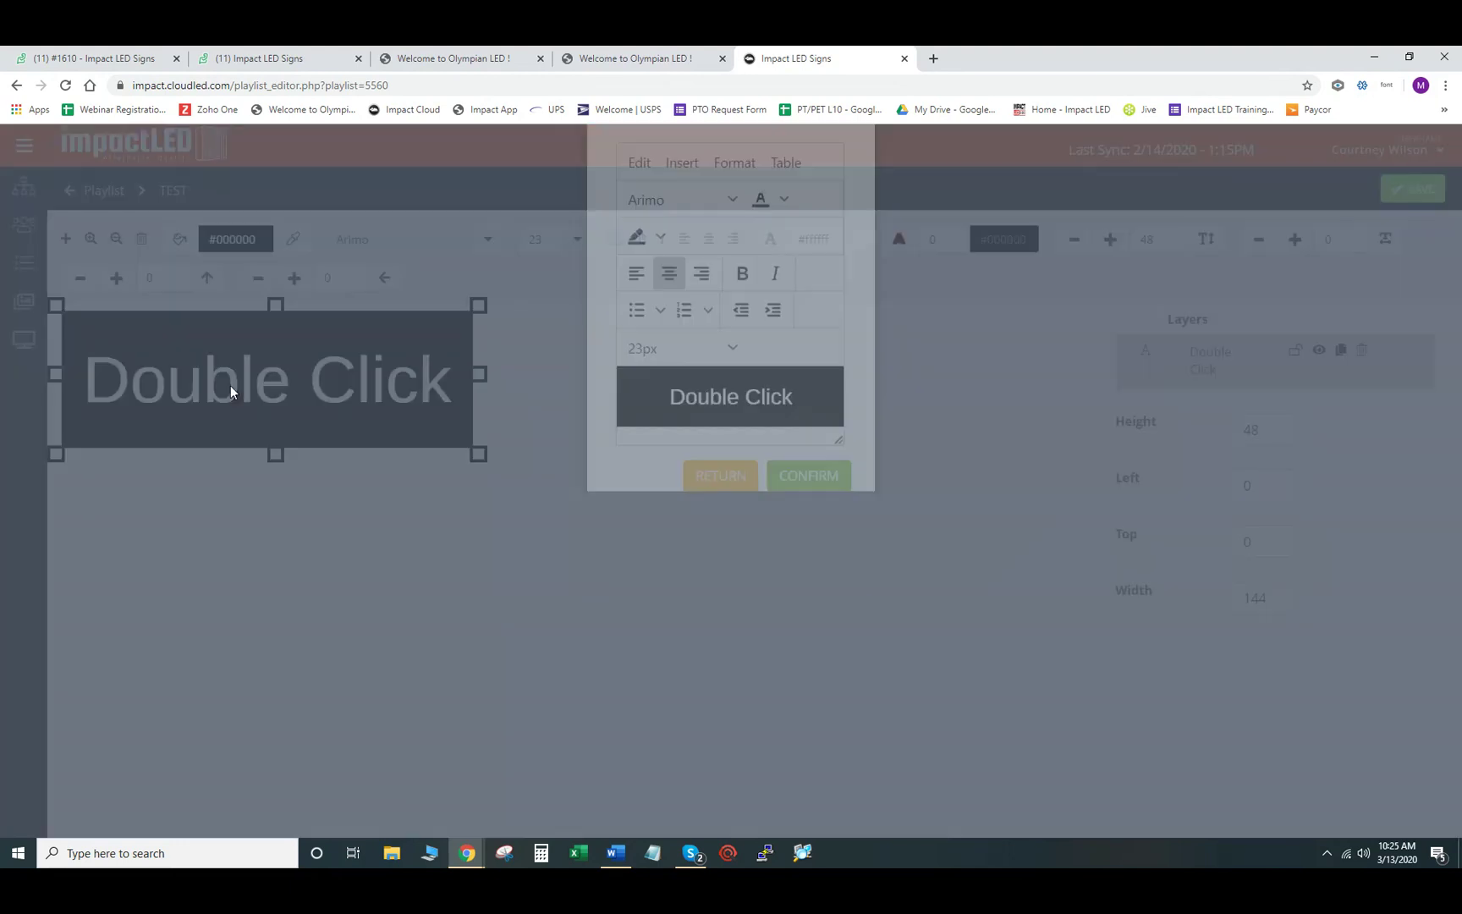
drag(817, 478, 655, 486)
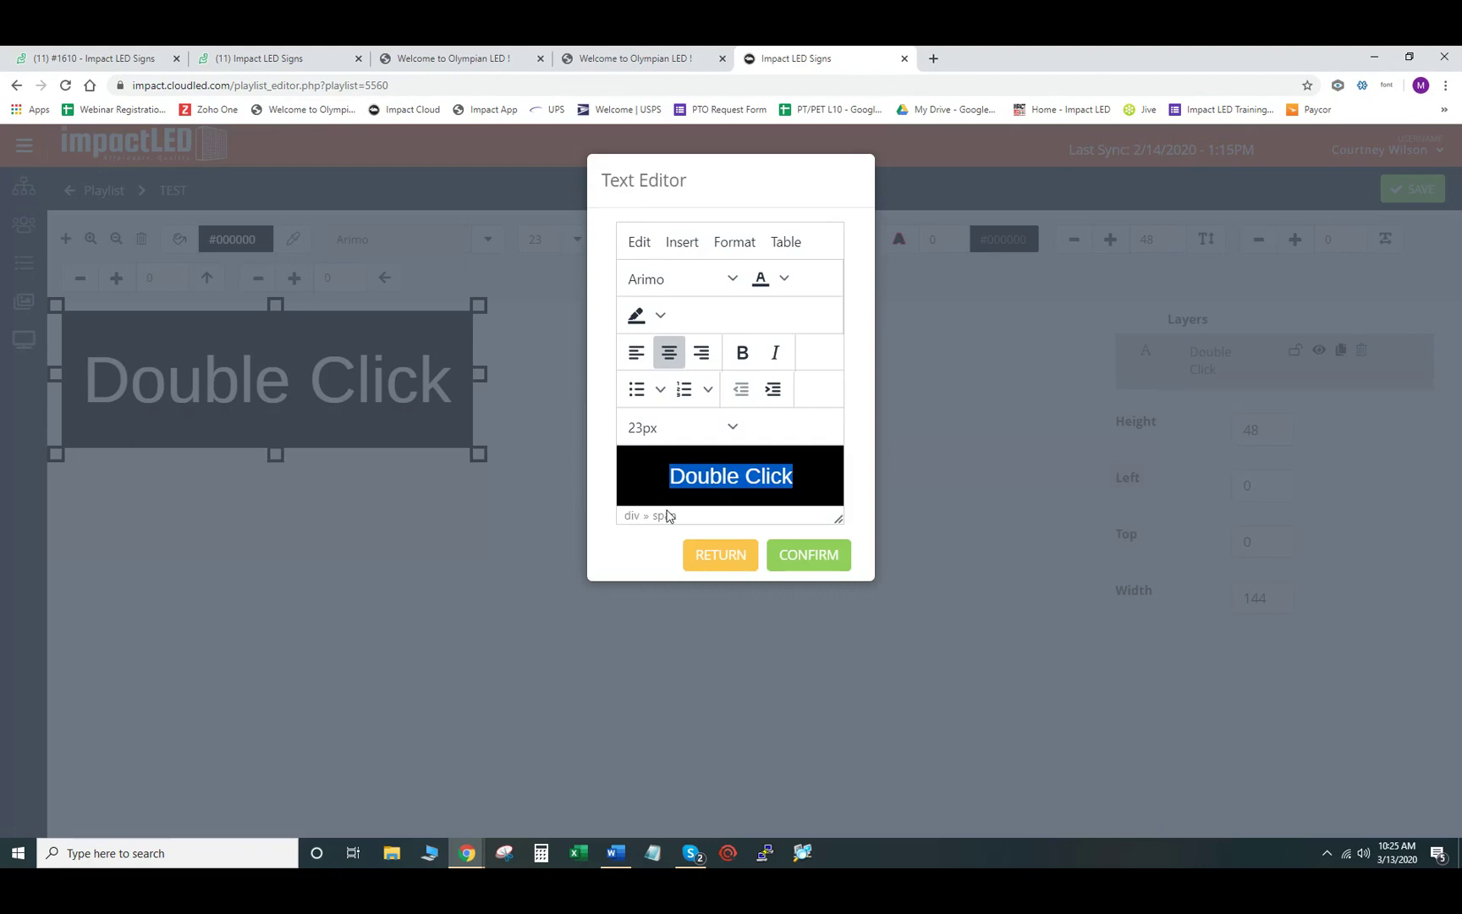
text(TEST)
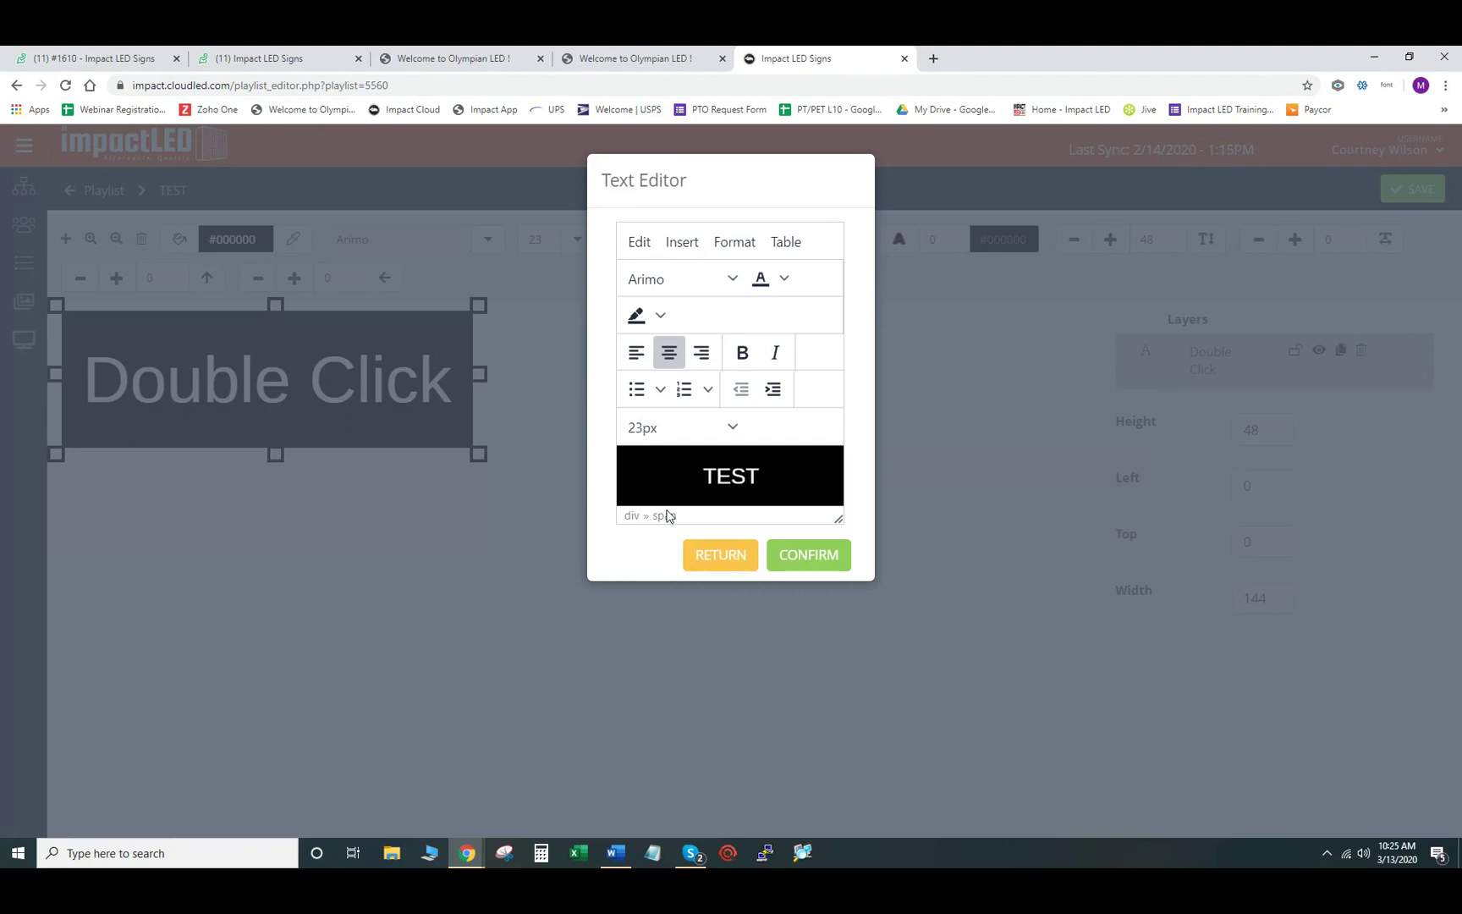
key(Return)
text(TEST)
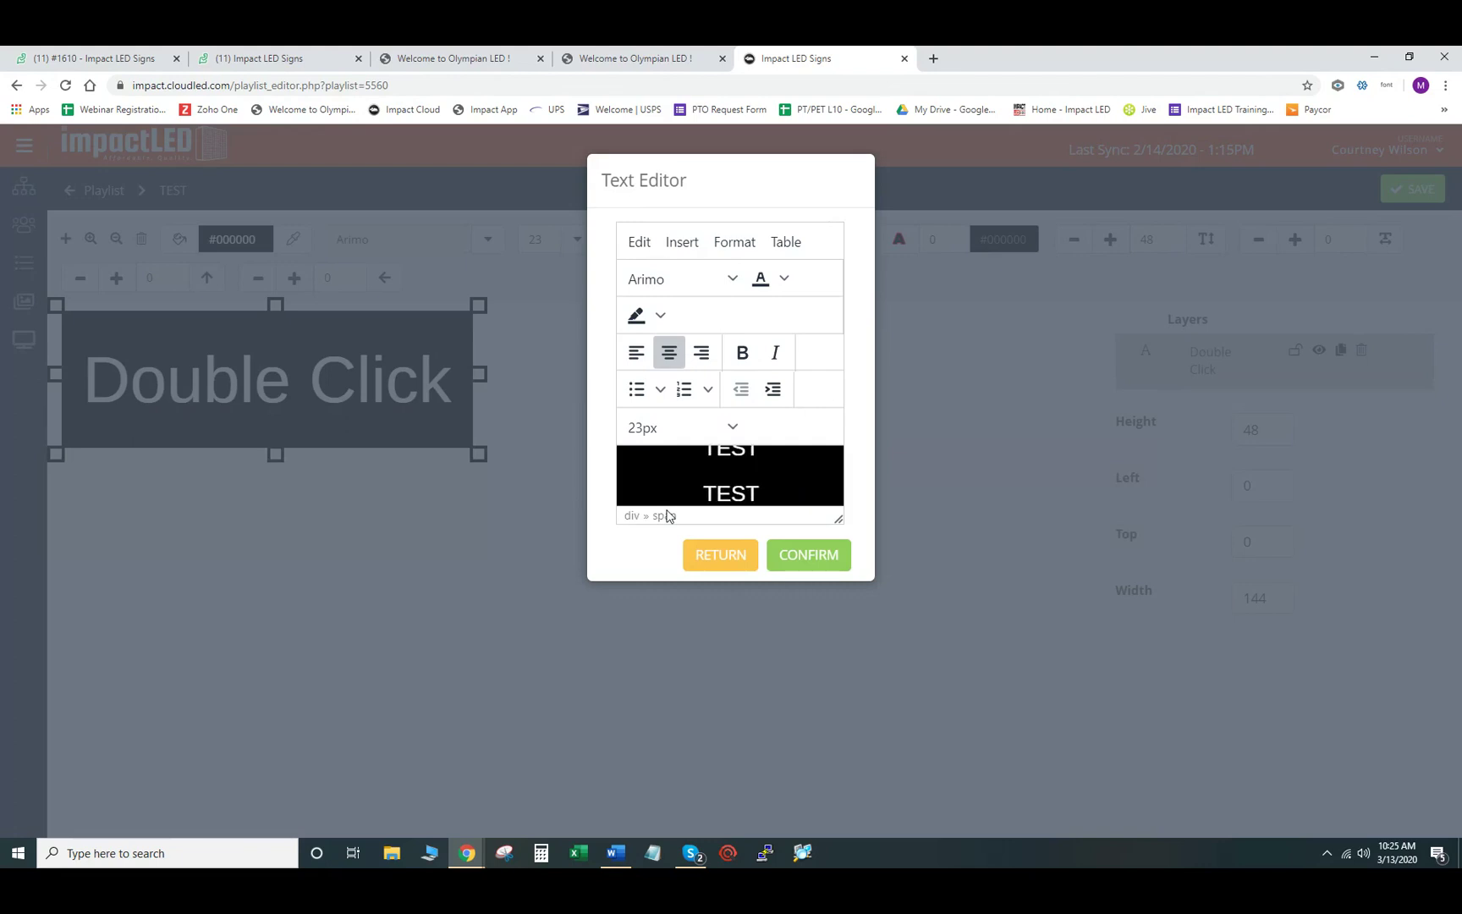
key(Return)
text(TEST)
key(Return)
text(TEST)
click(808, 557)
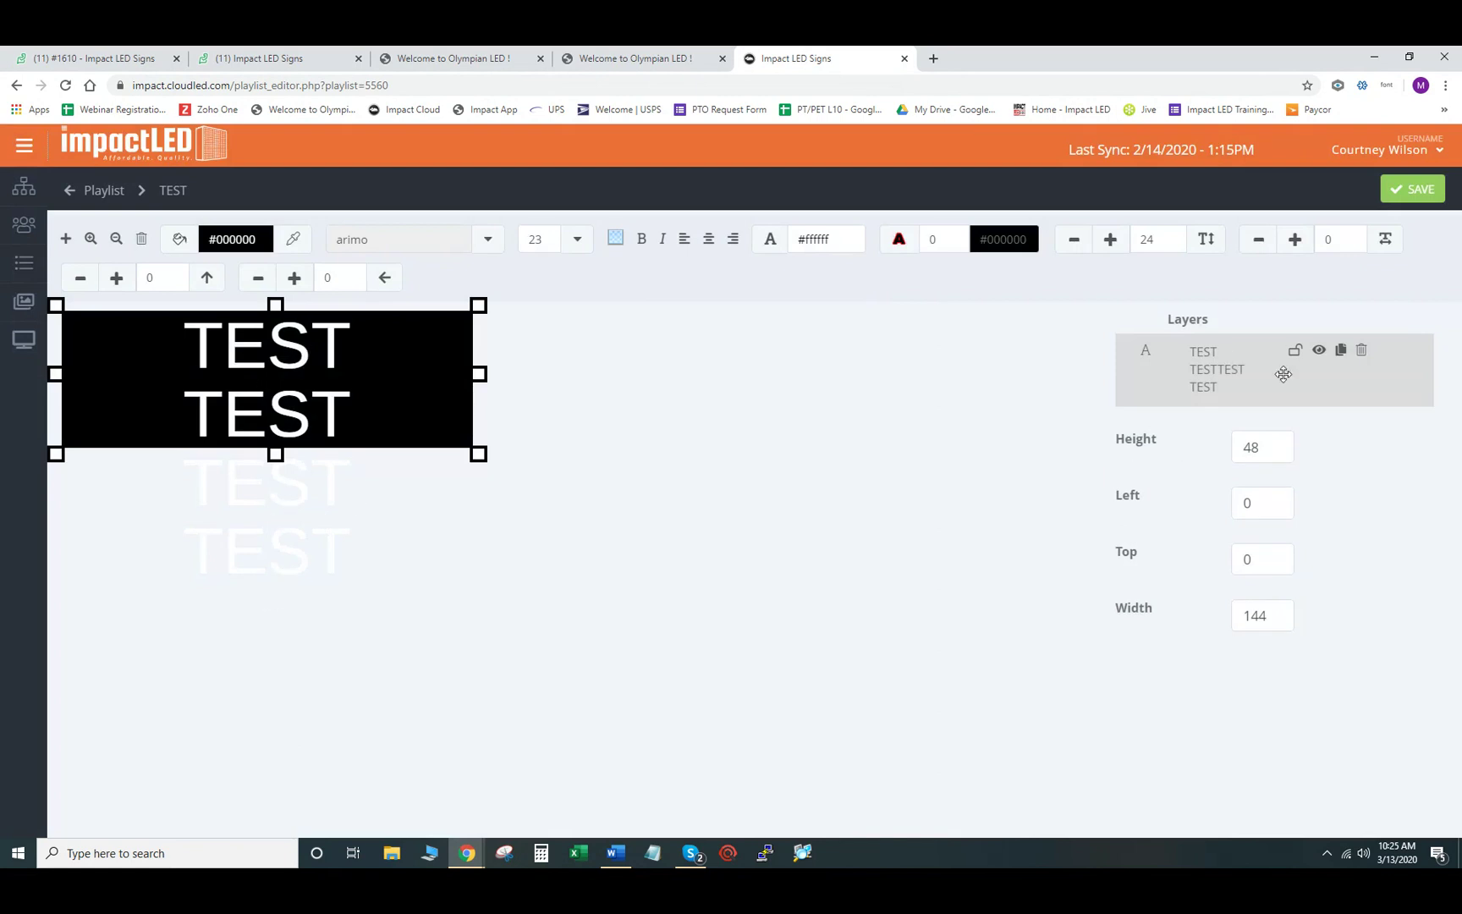
click(1366, 350)
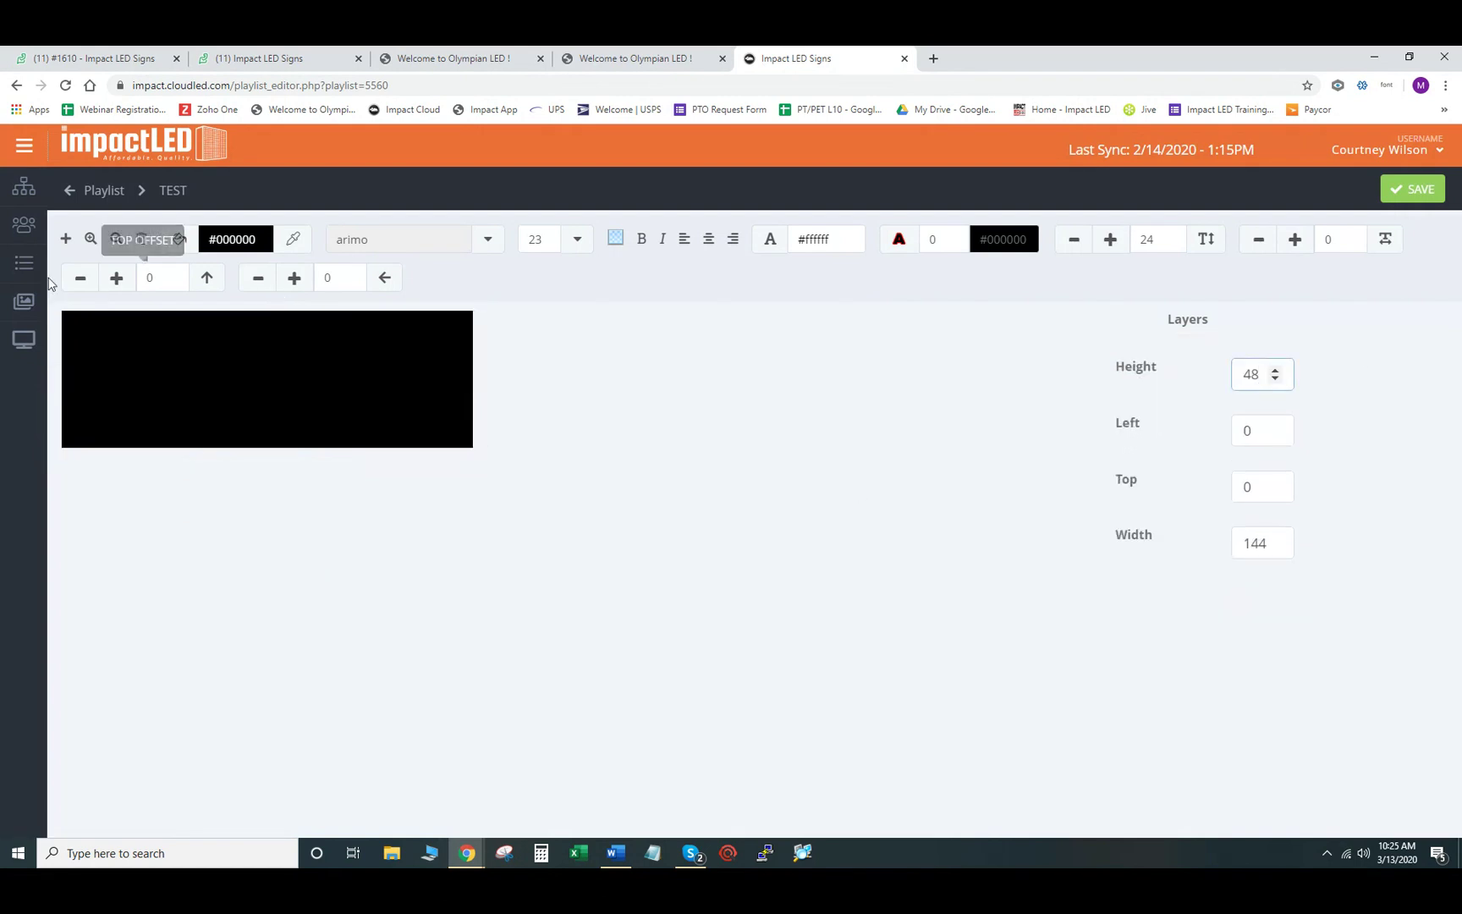
- Add a new Text object reading TEST on three stacked lines in white arimo
click(67, 241)
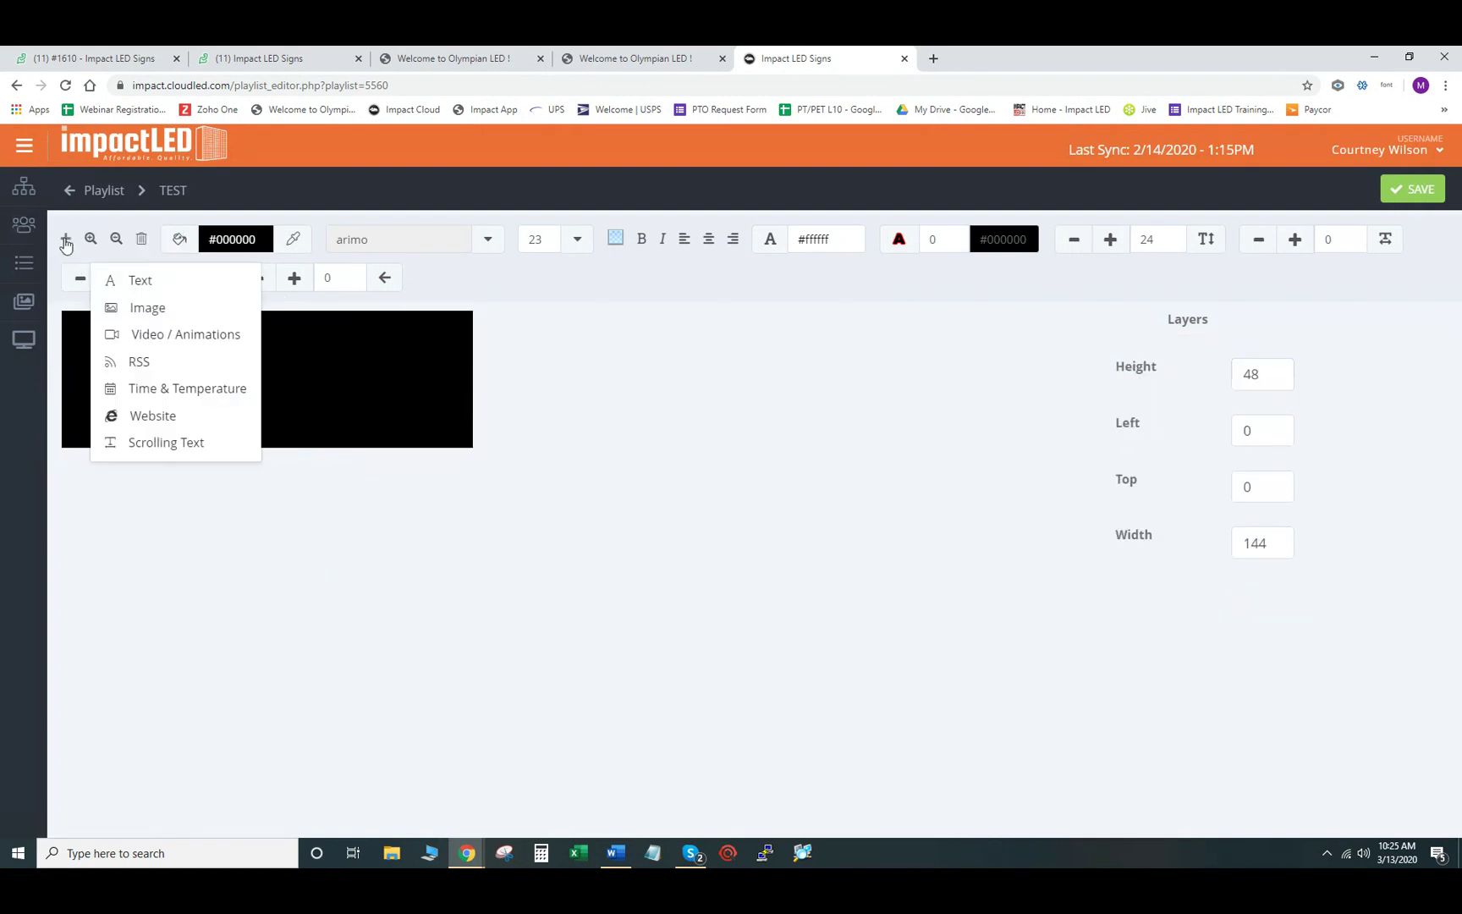
click(110, 281)
double_click(263, 372)
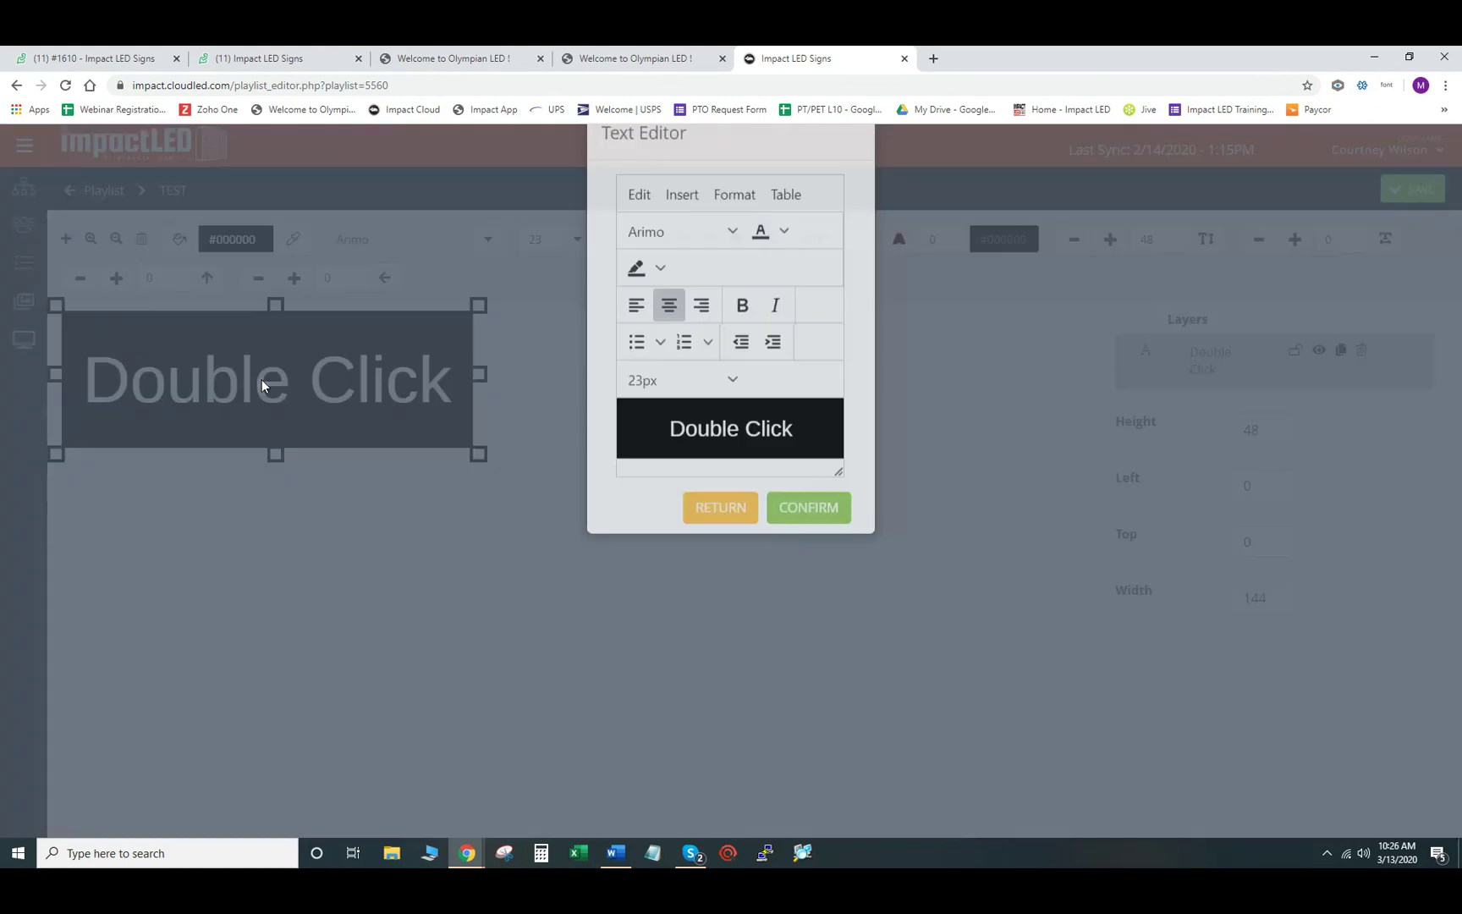
drag(804, 476, 672, 479)
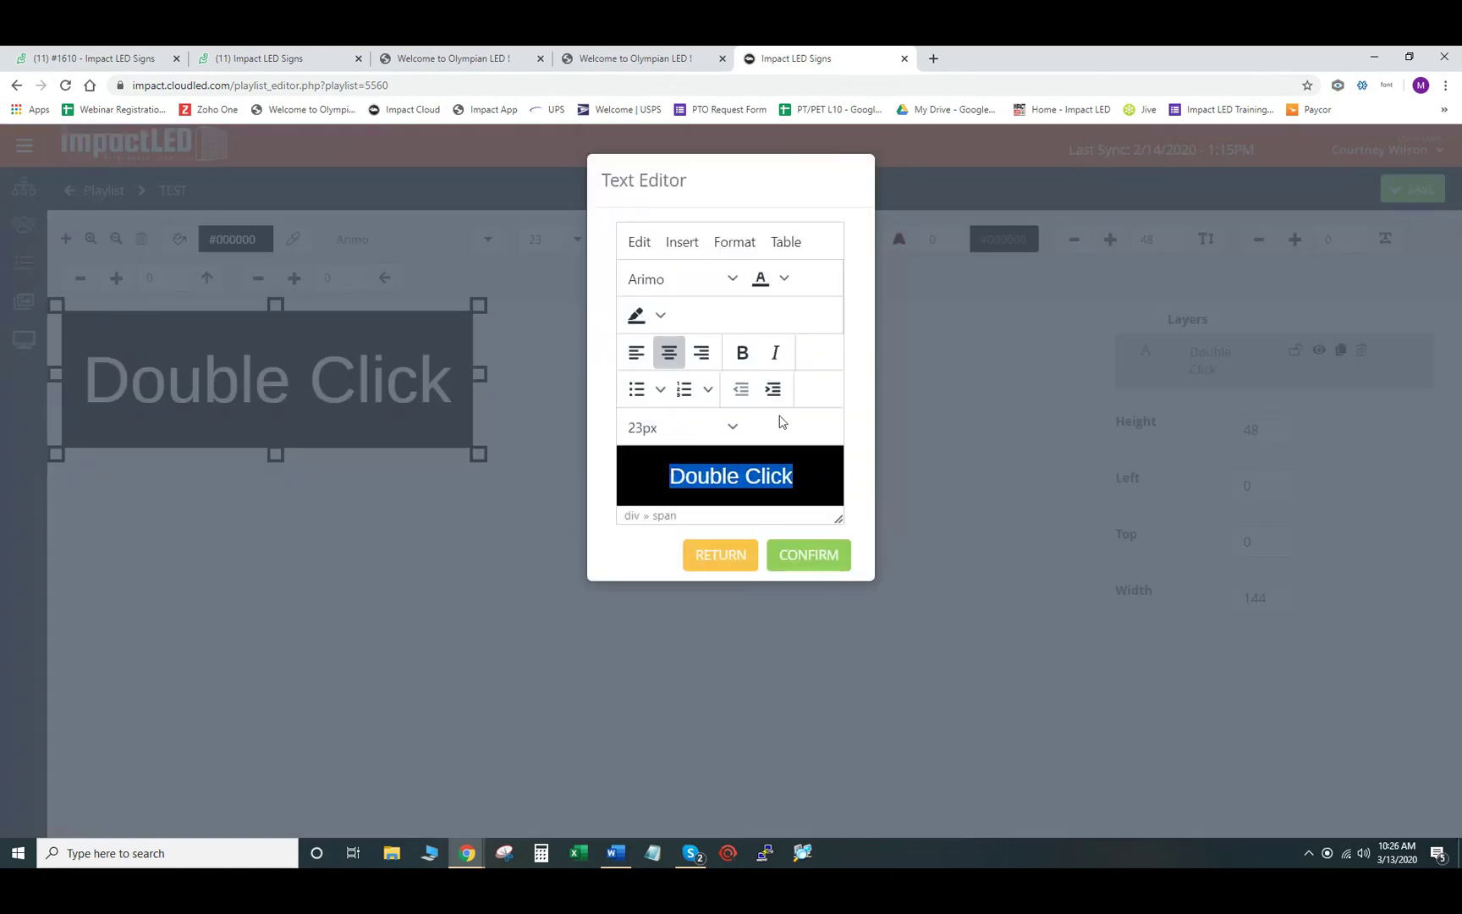
text(TEST)
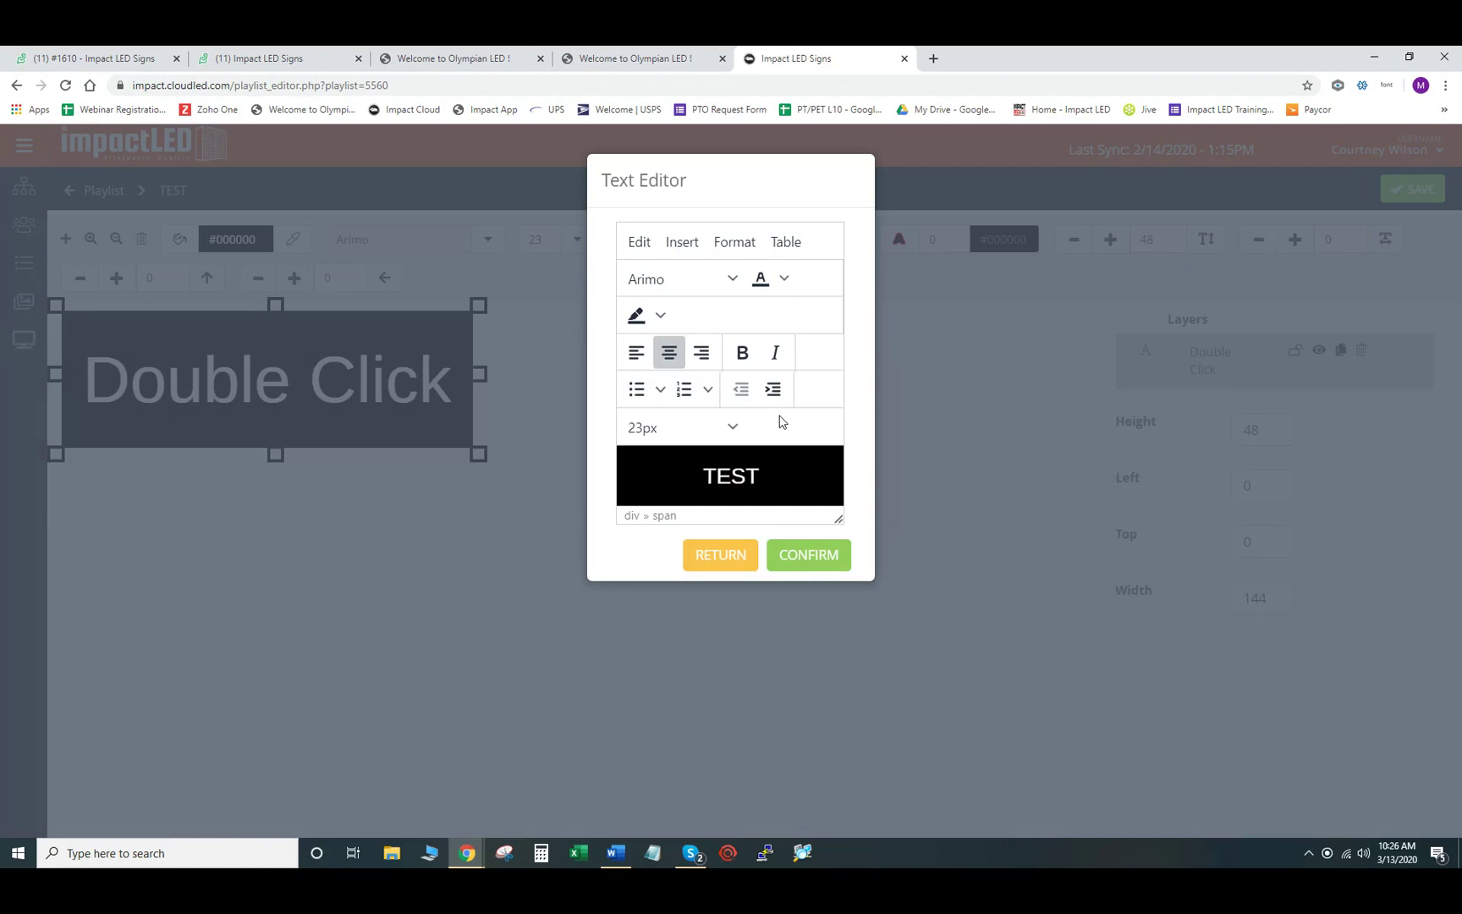
key(Return)
text(TEST)
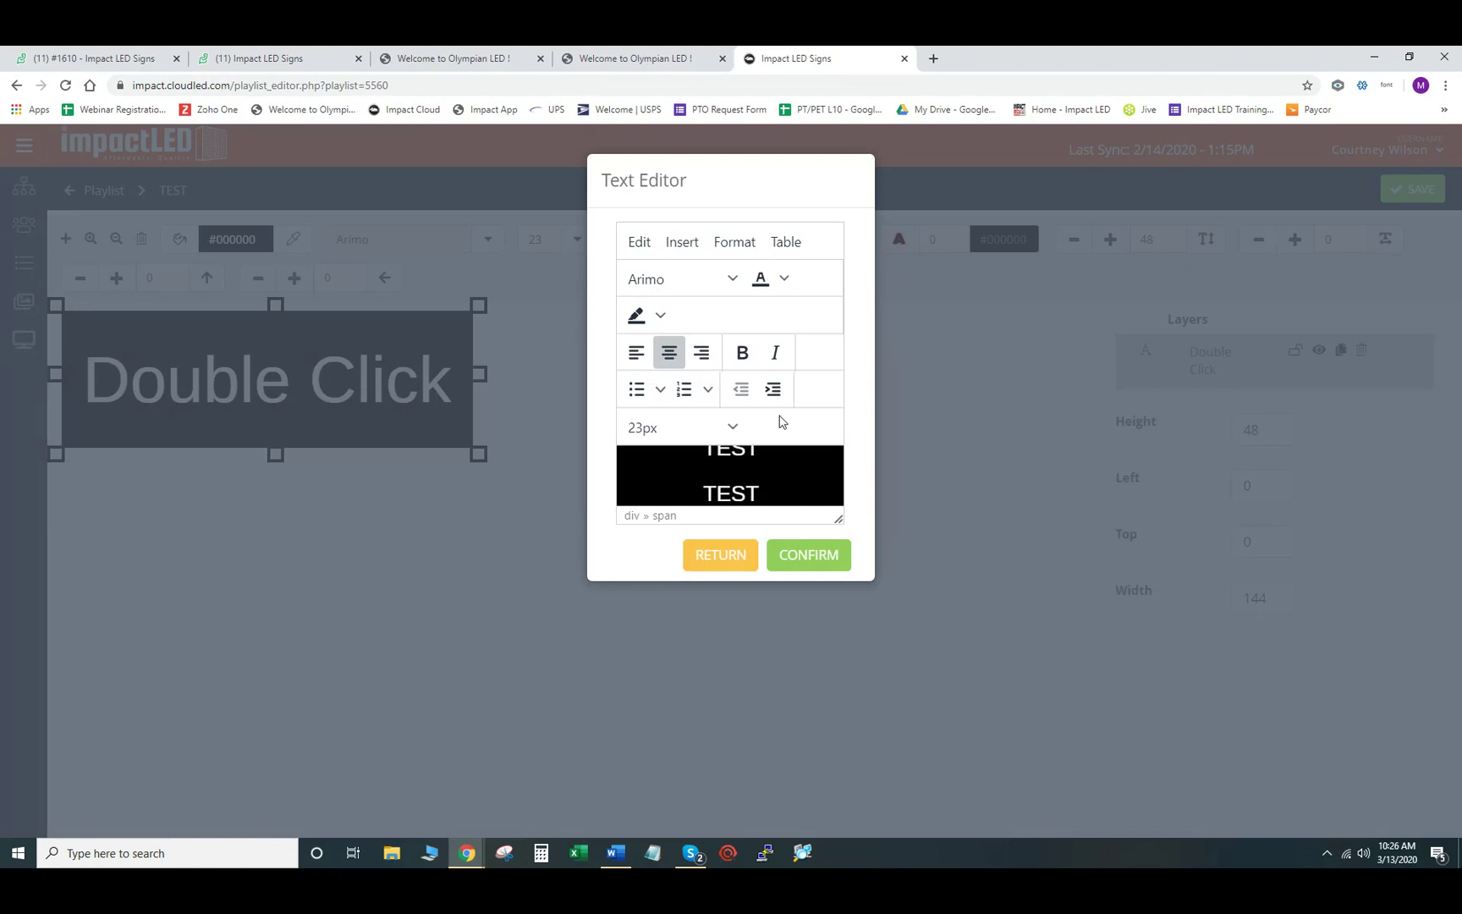
key(BackSpace)
key(BackSpace)
key(BackSpace)
text(EST)
click(808, 555)
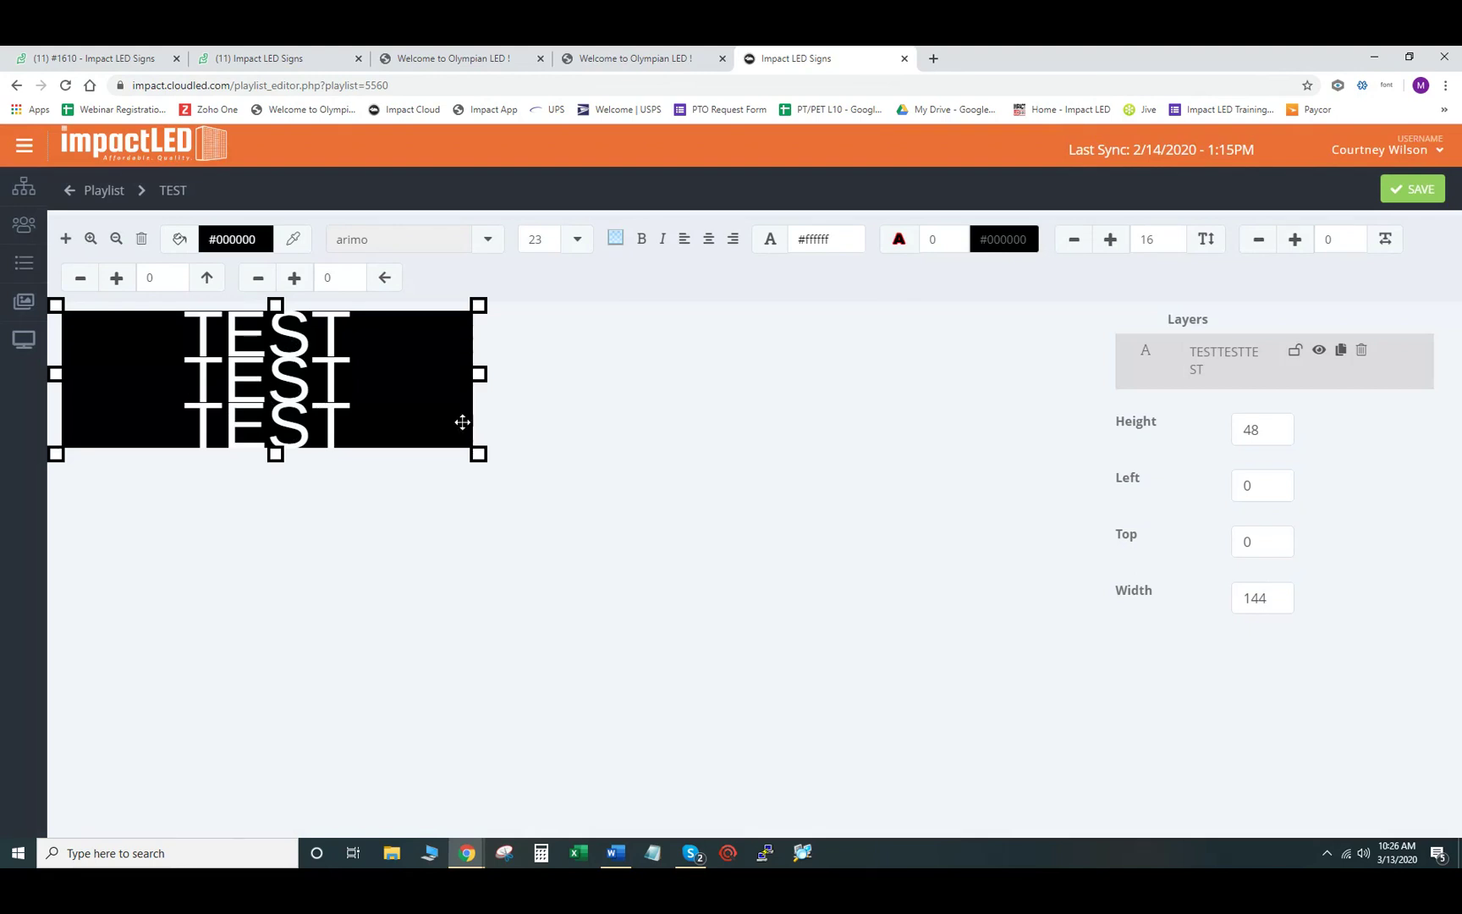
- Delete the old TEST text layer and add a new text object to the slide
click(1362, 353)
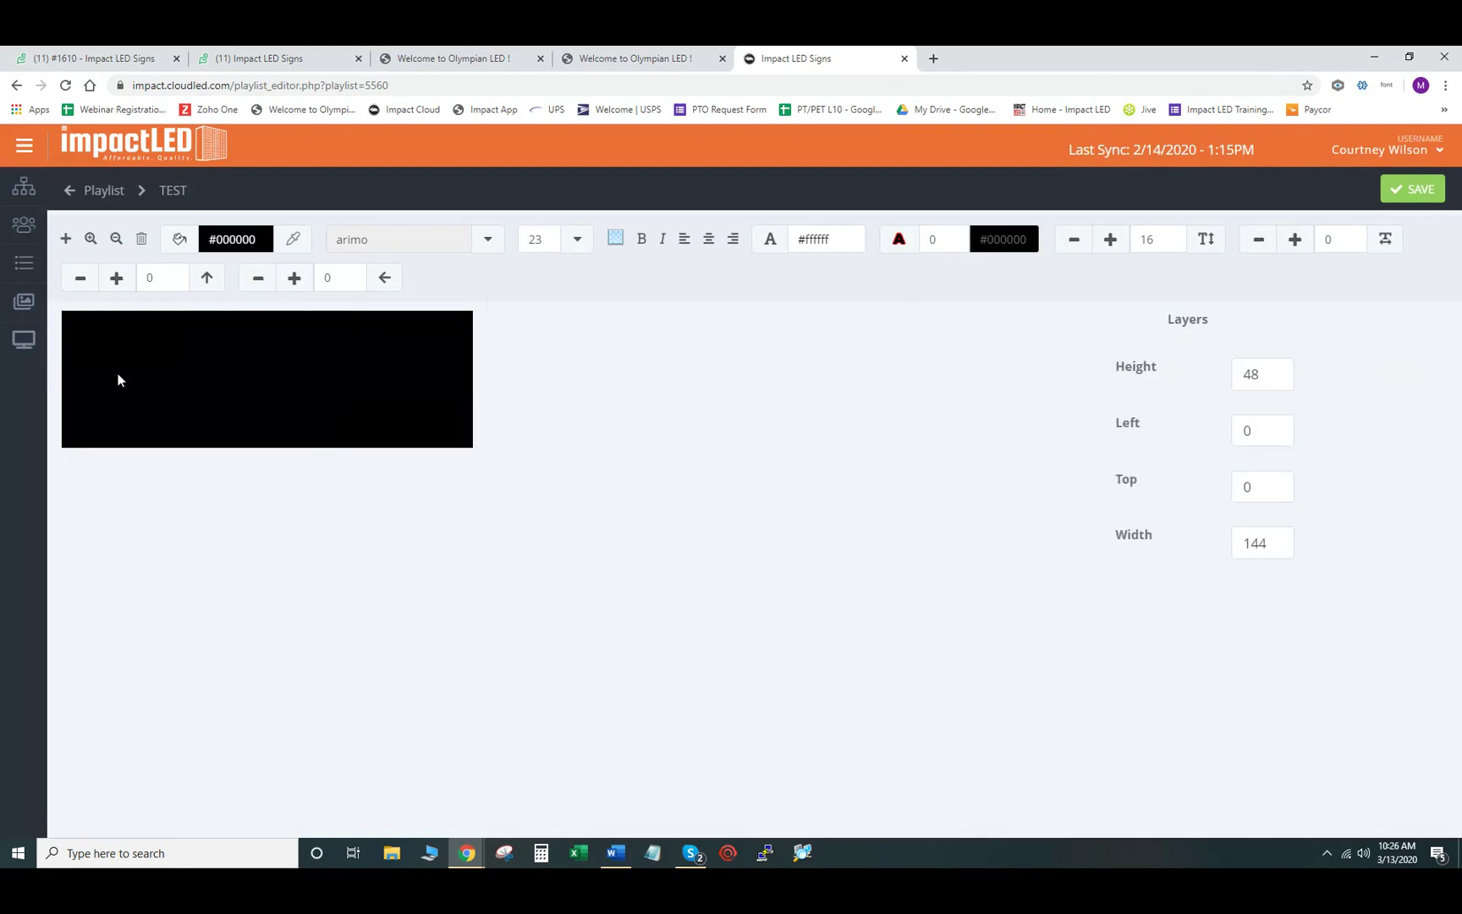
click(66, 239)
click(124, 286)
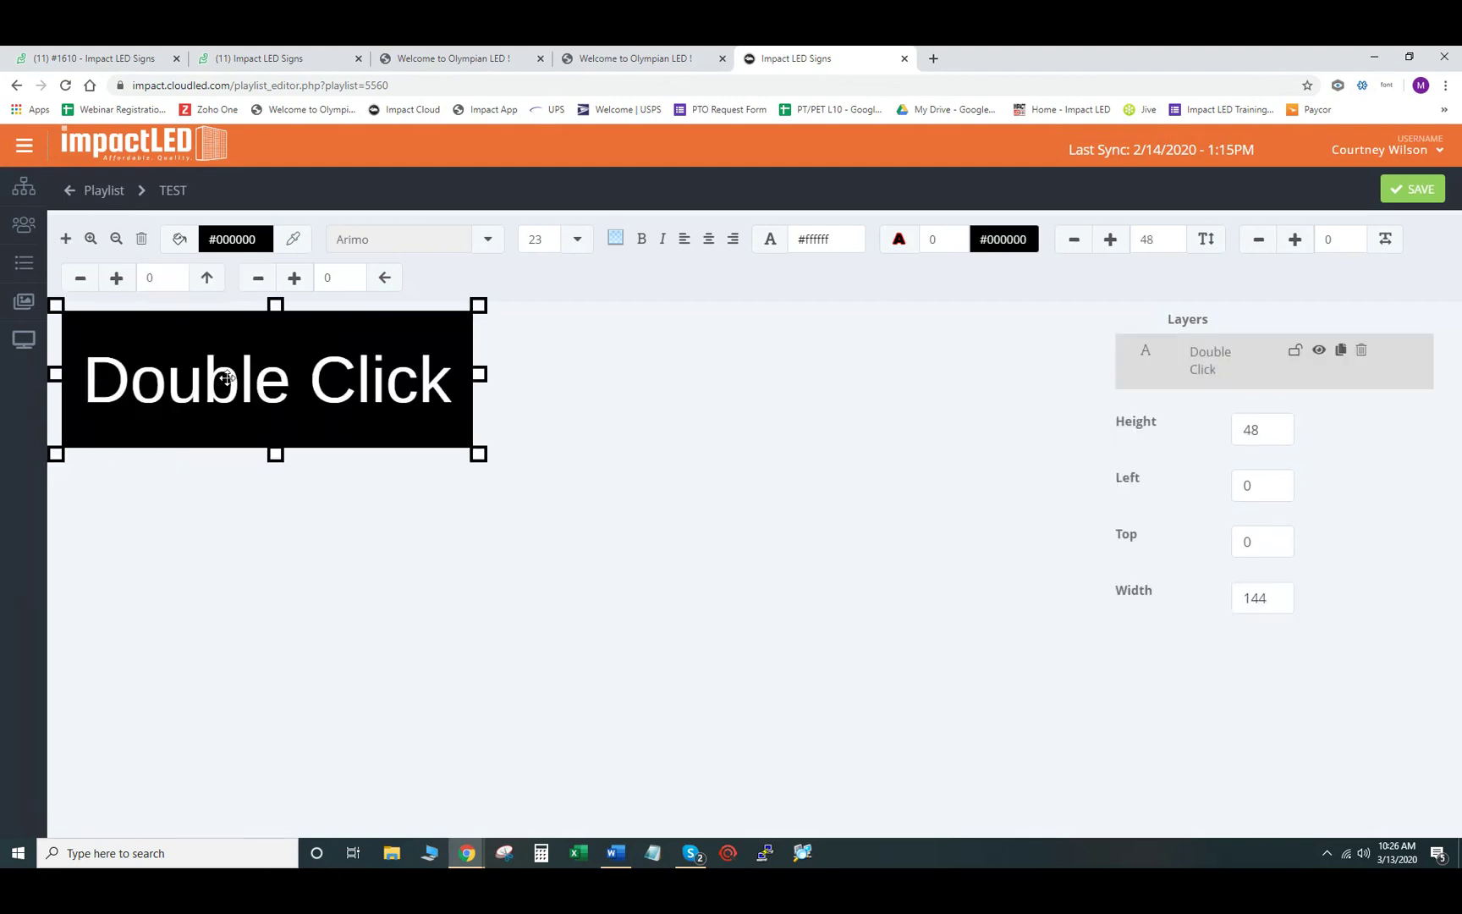
- Replace the placeholder with stacked TEST lines and confirm the text
double_click(300, 404)
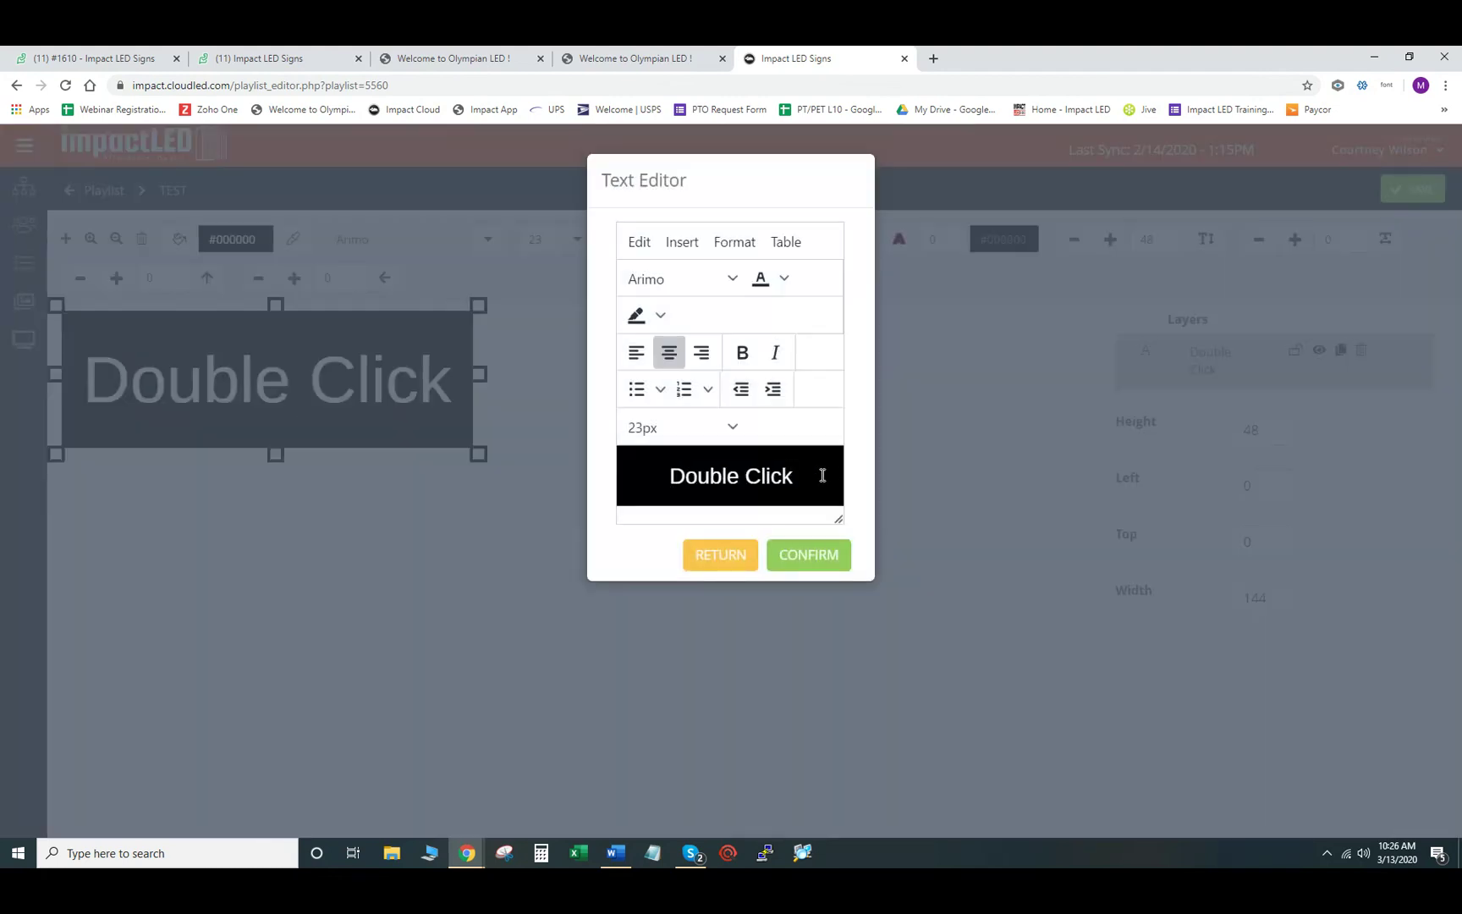
drag(822, 473, 570, 494)
text(TEST)
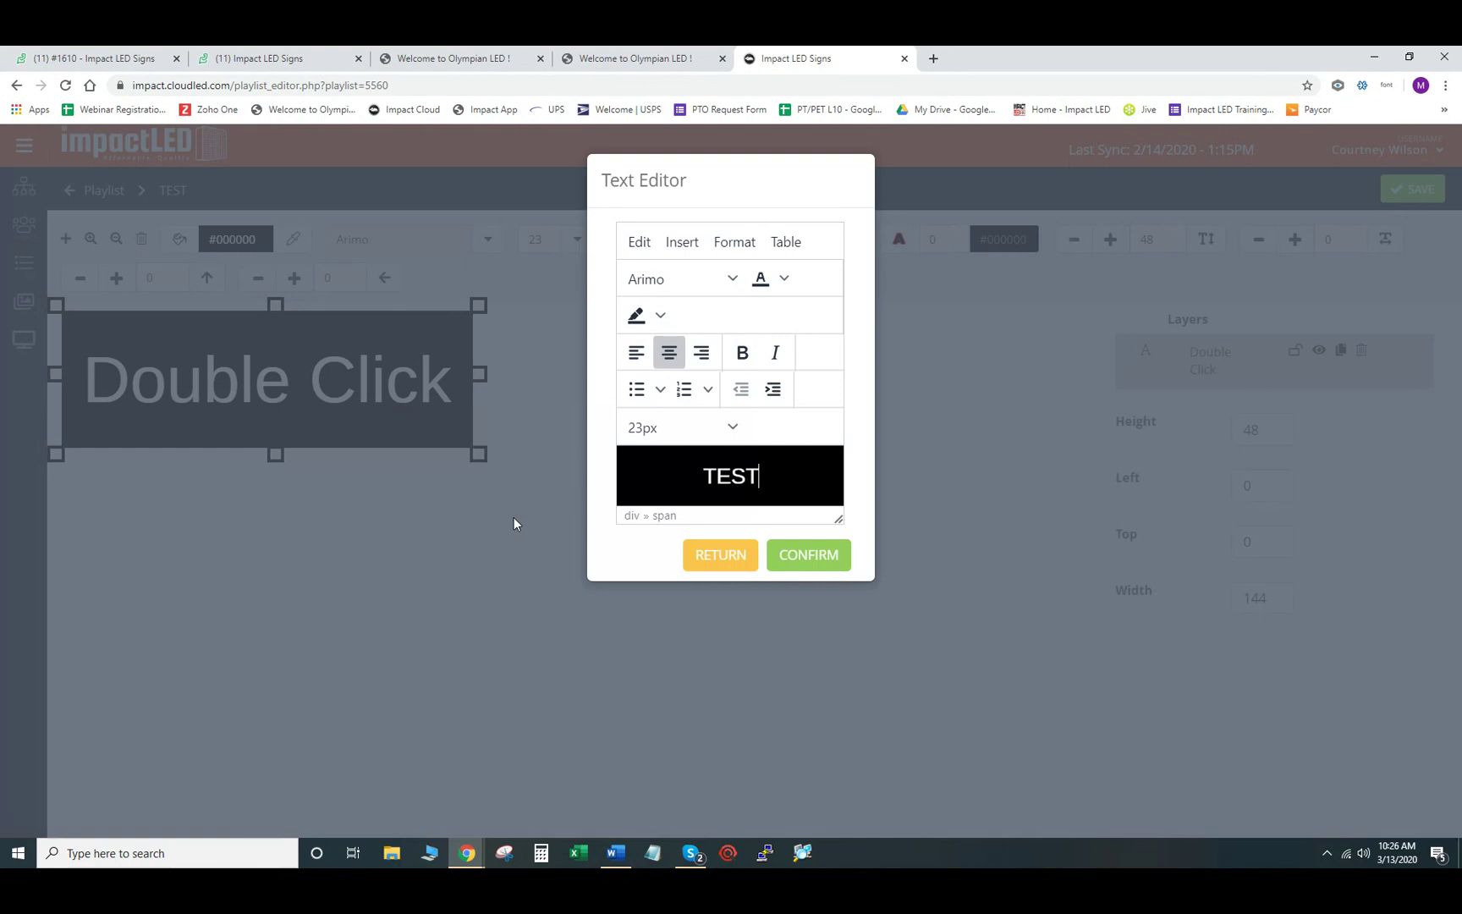
key(Return)
text(TEST)
key(BackSpace)
key(BackSpace)
key(BackSpace)
text(EST)
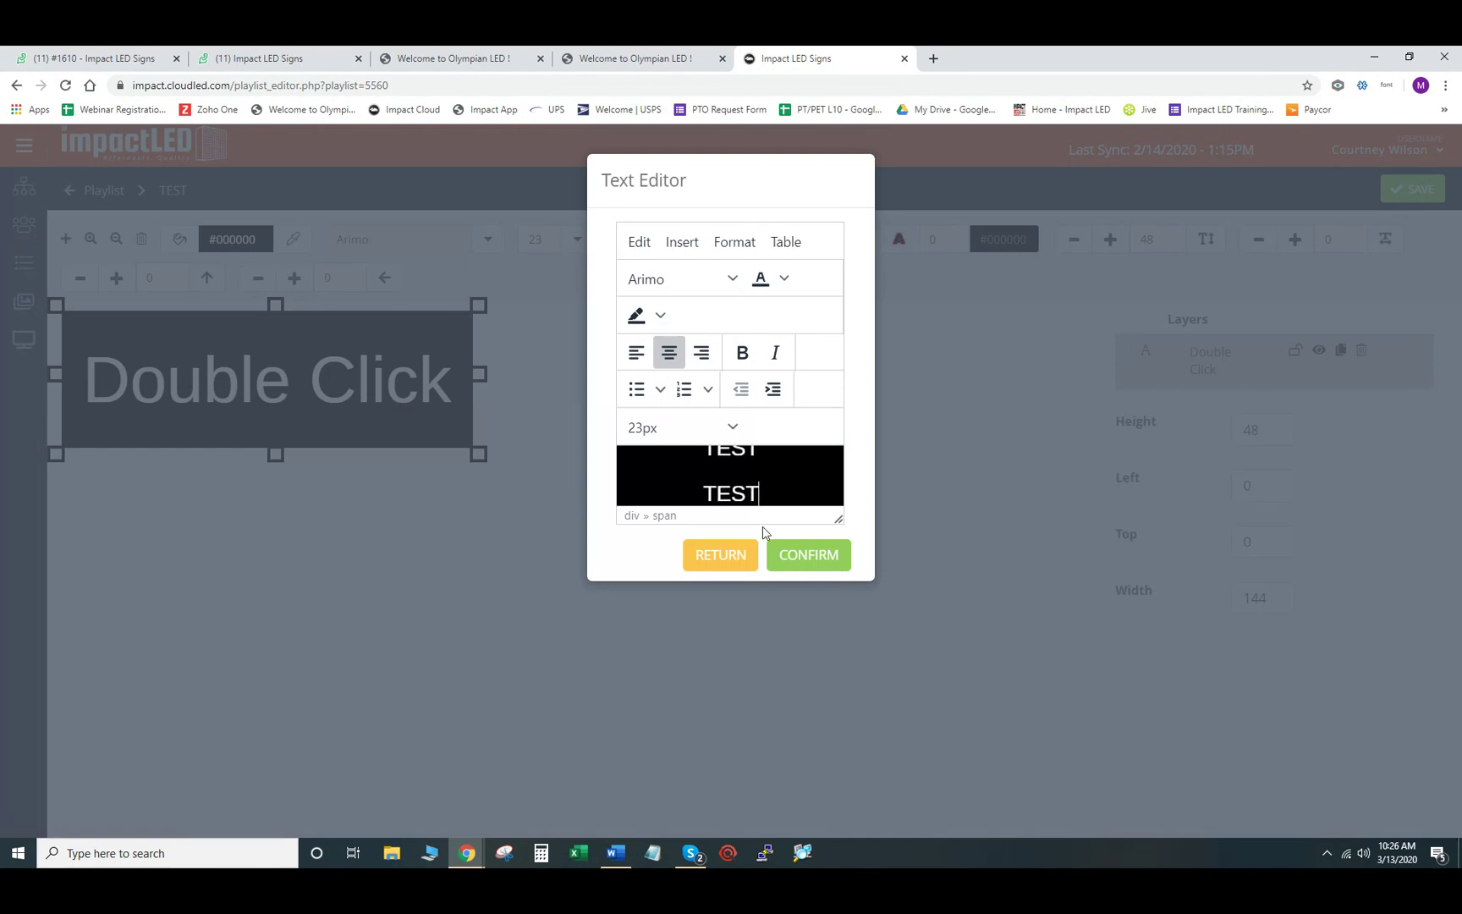
click(811, 557)
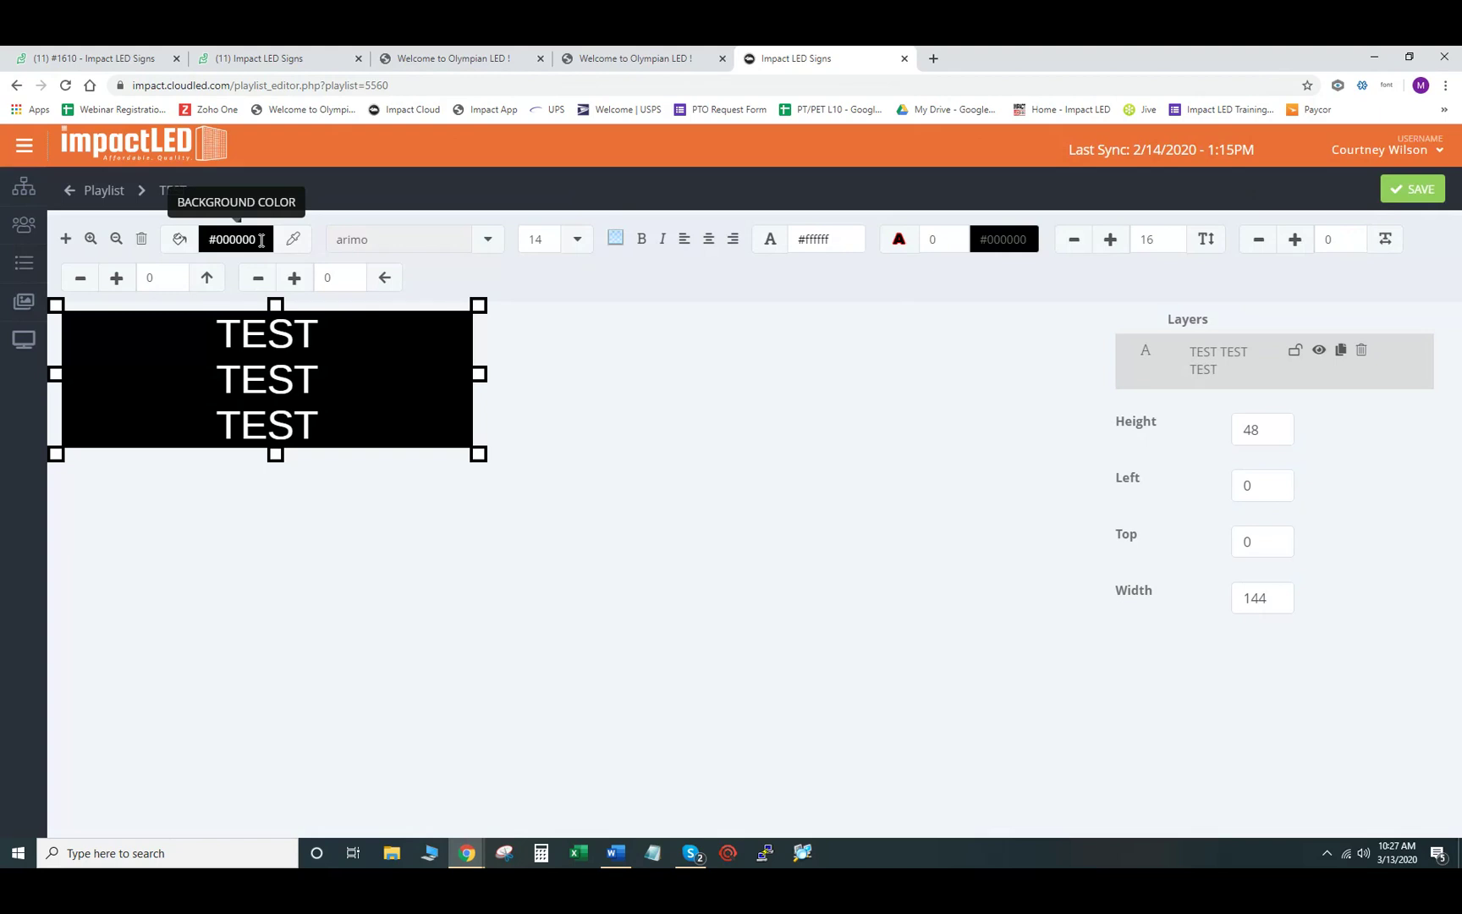
- Set the TEST text box background to magenta #ff00ff from the colour swatches
click(262, 240)
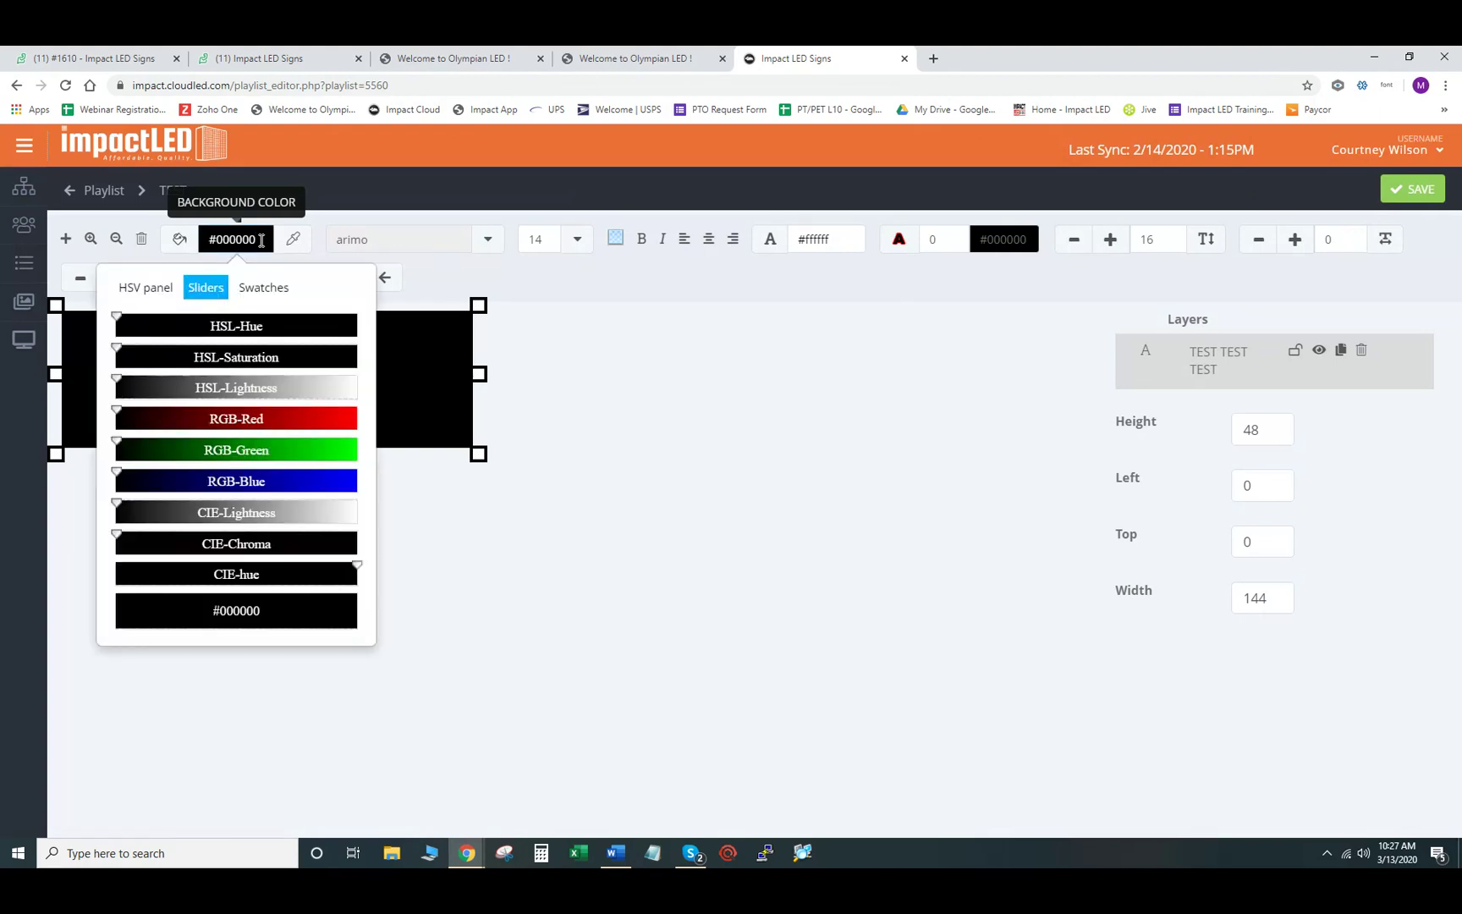
click(281, 292)
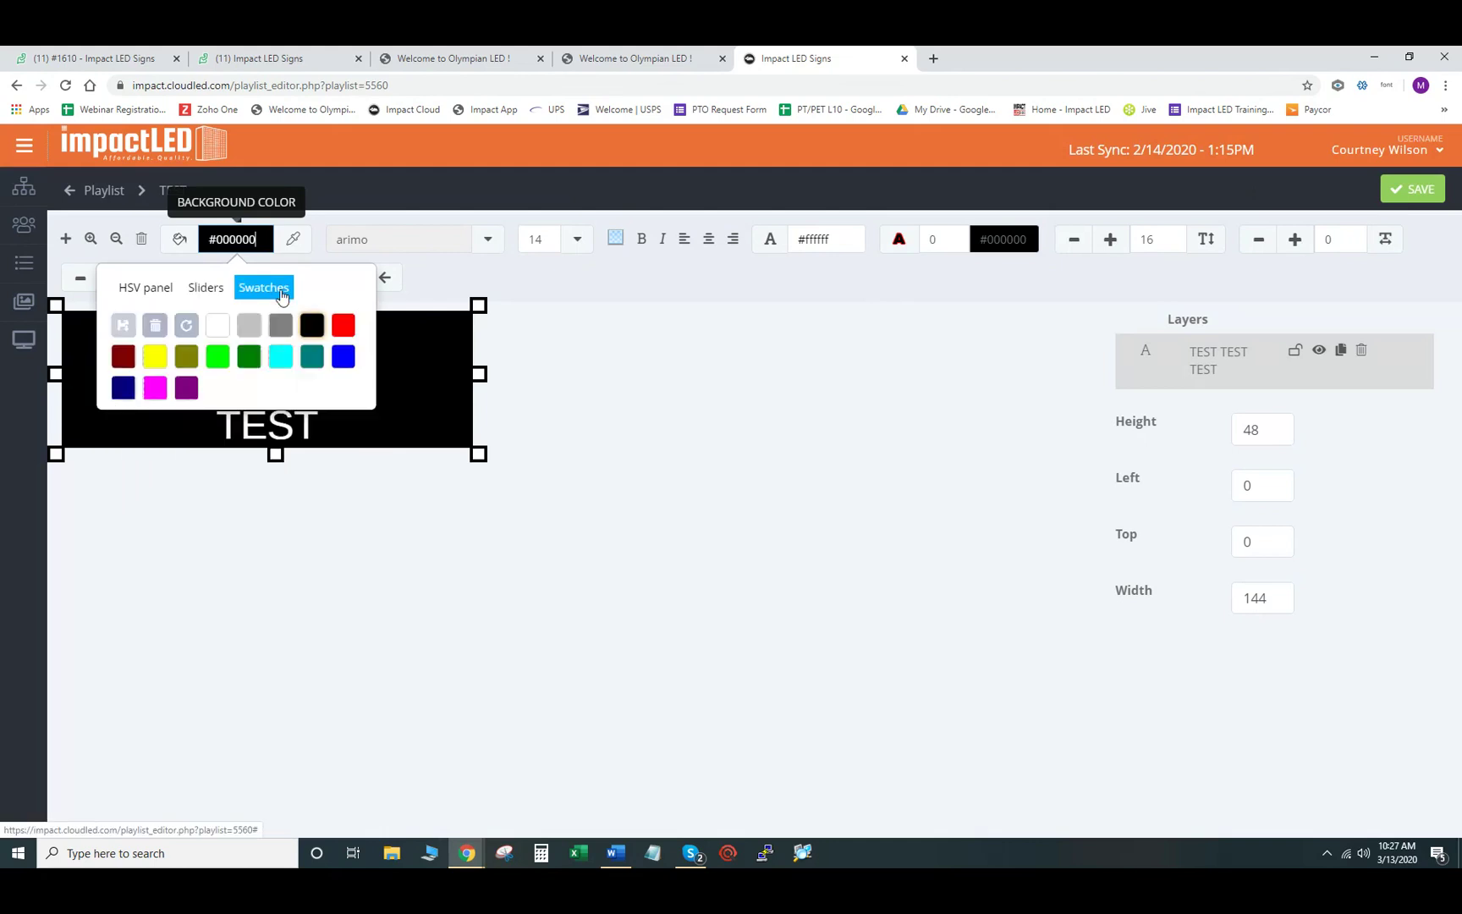
click(154, 388)
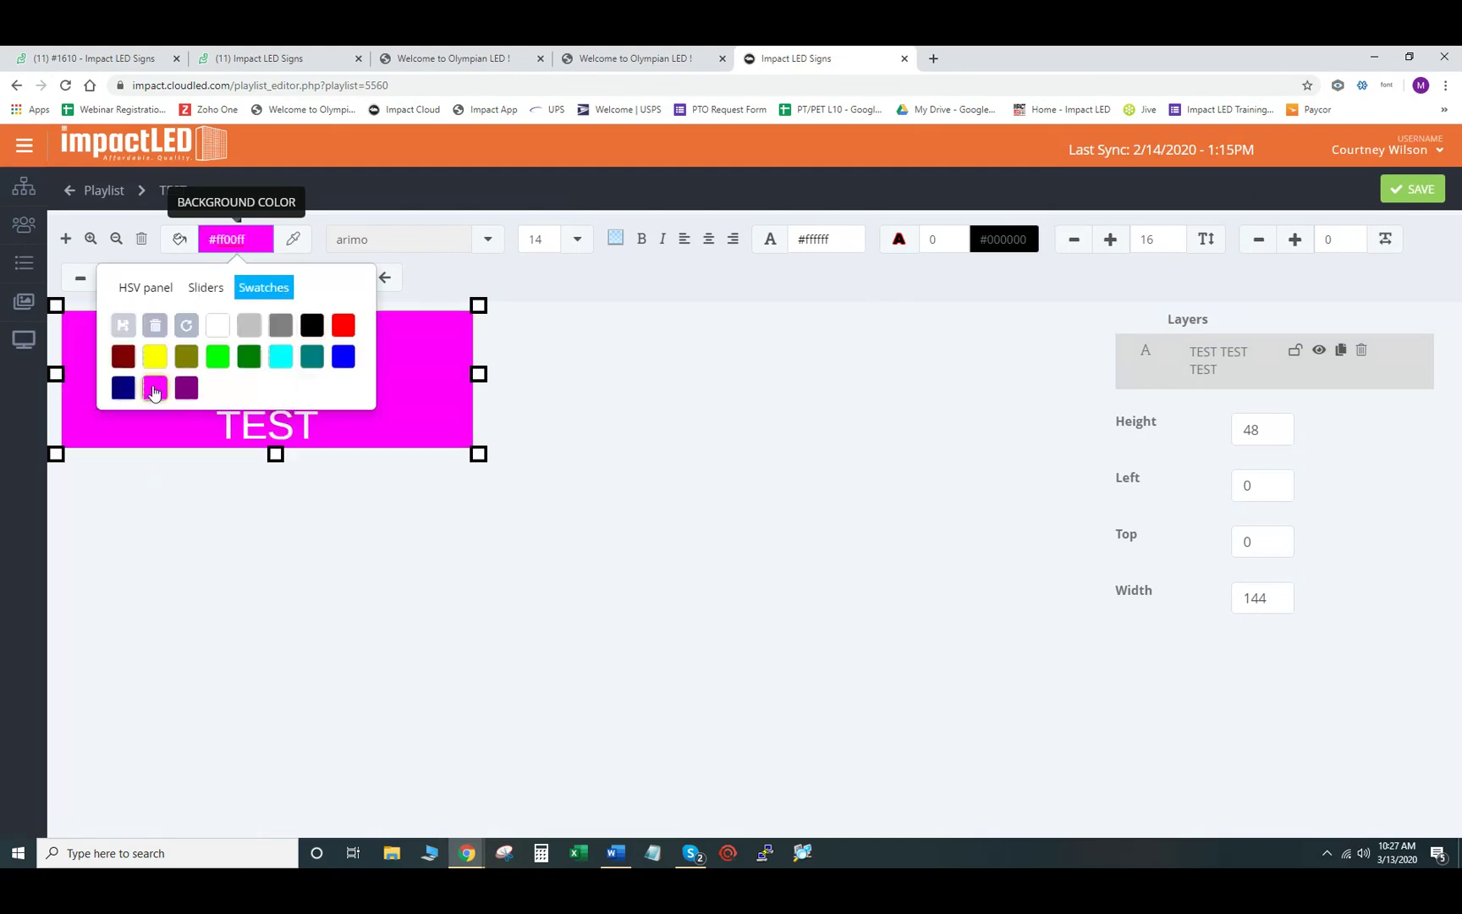
click(206, 290)
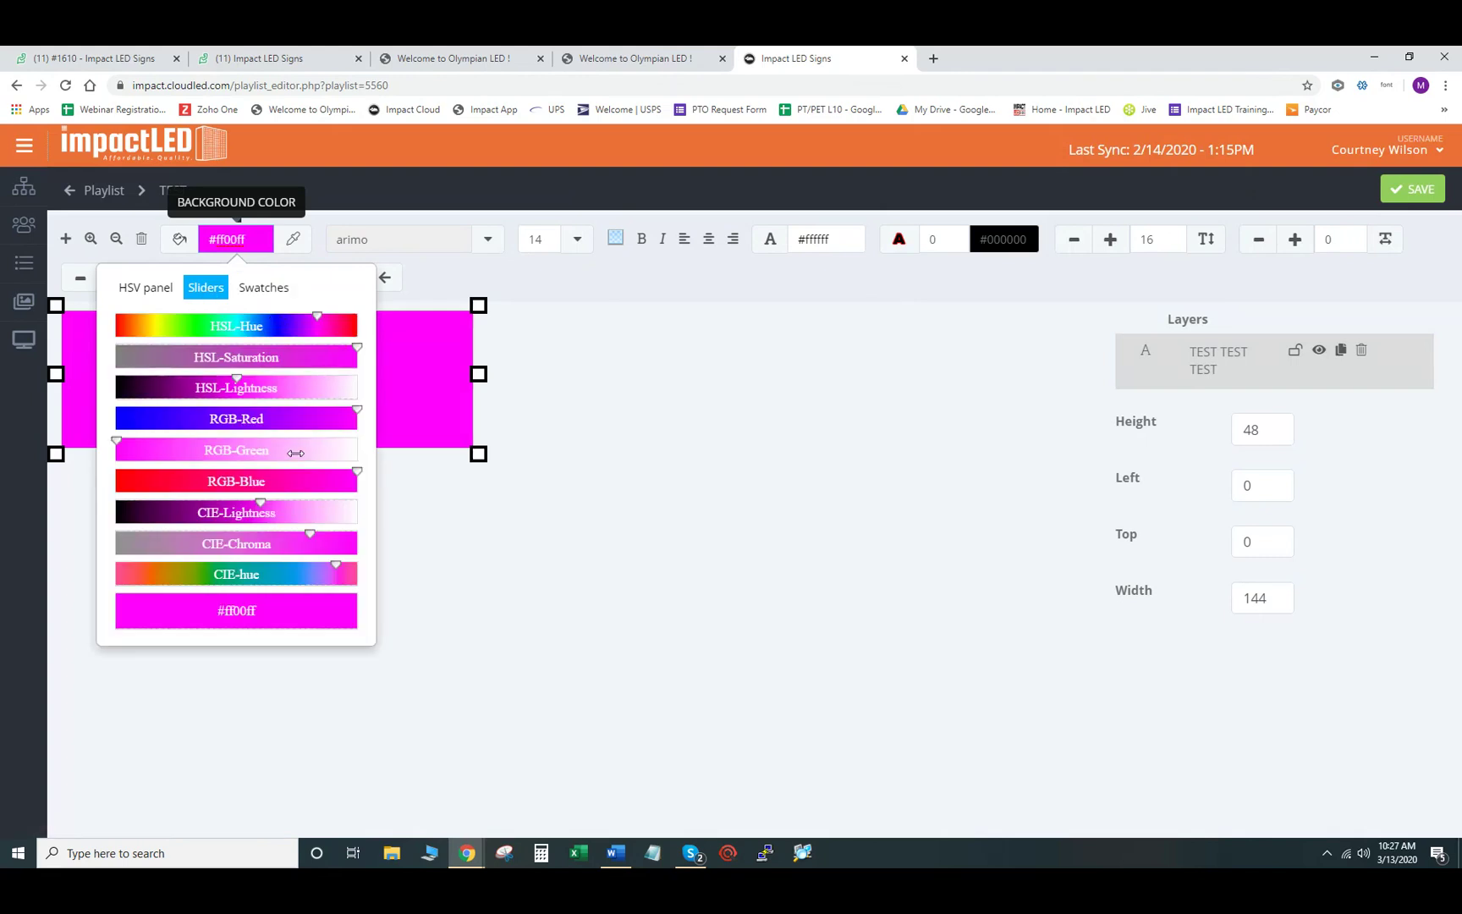
click(145, 289)
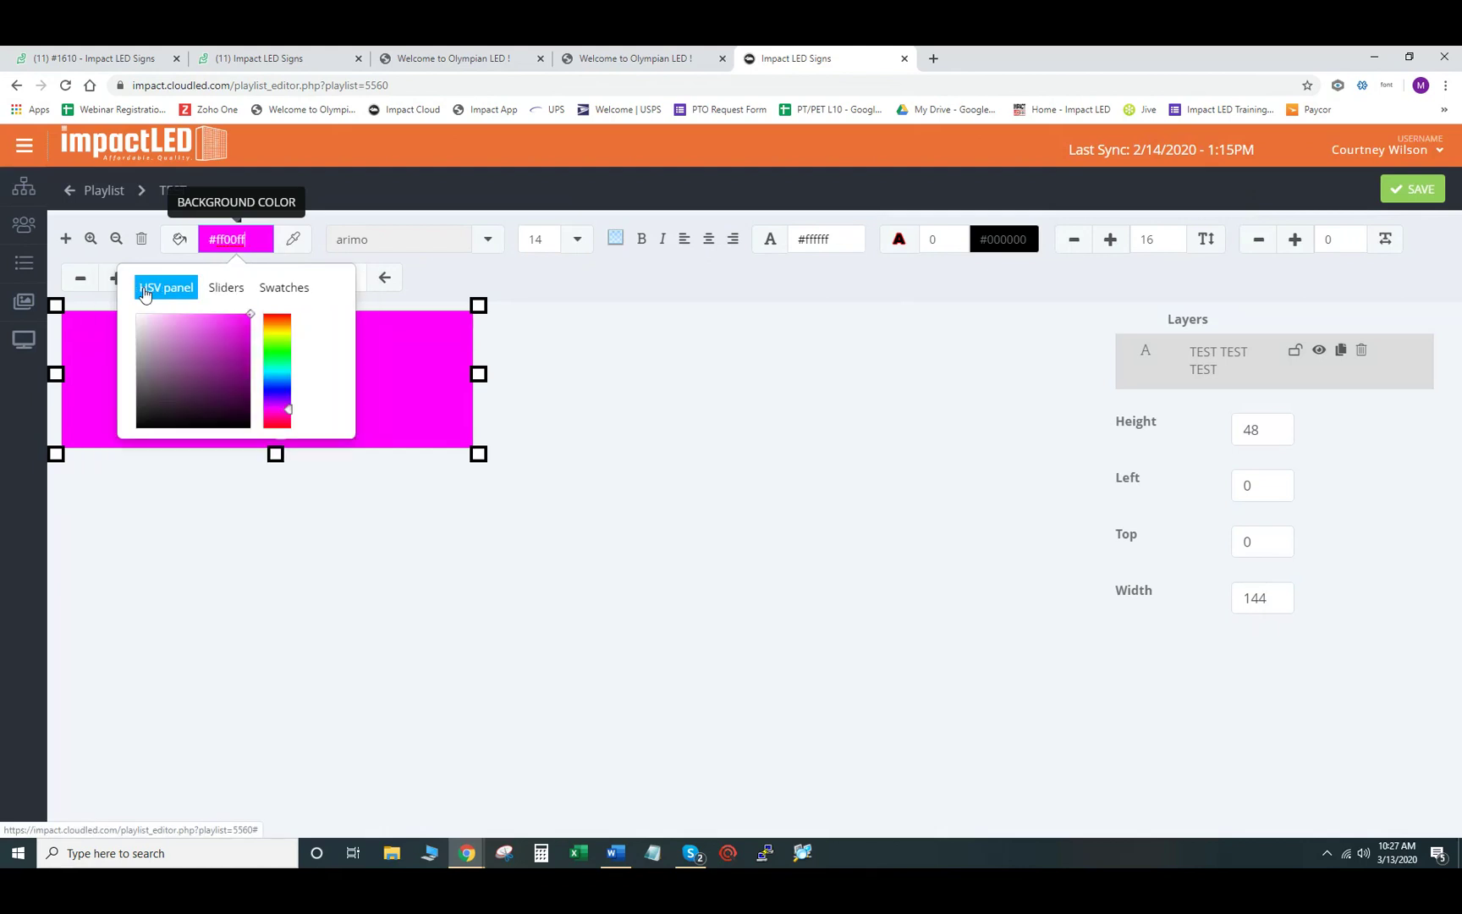
click(227, 290)
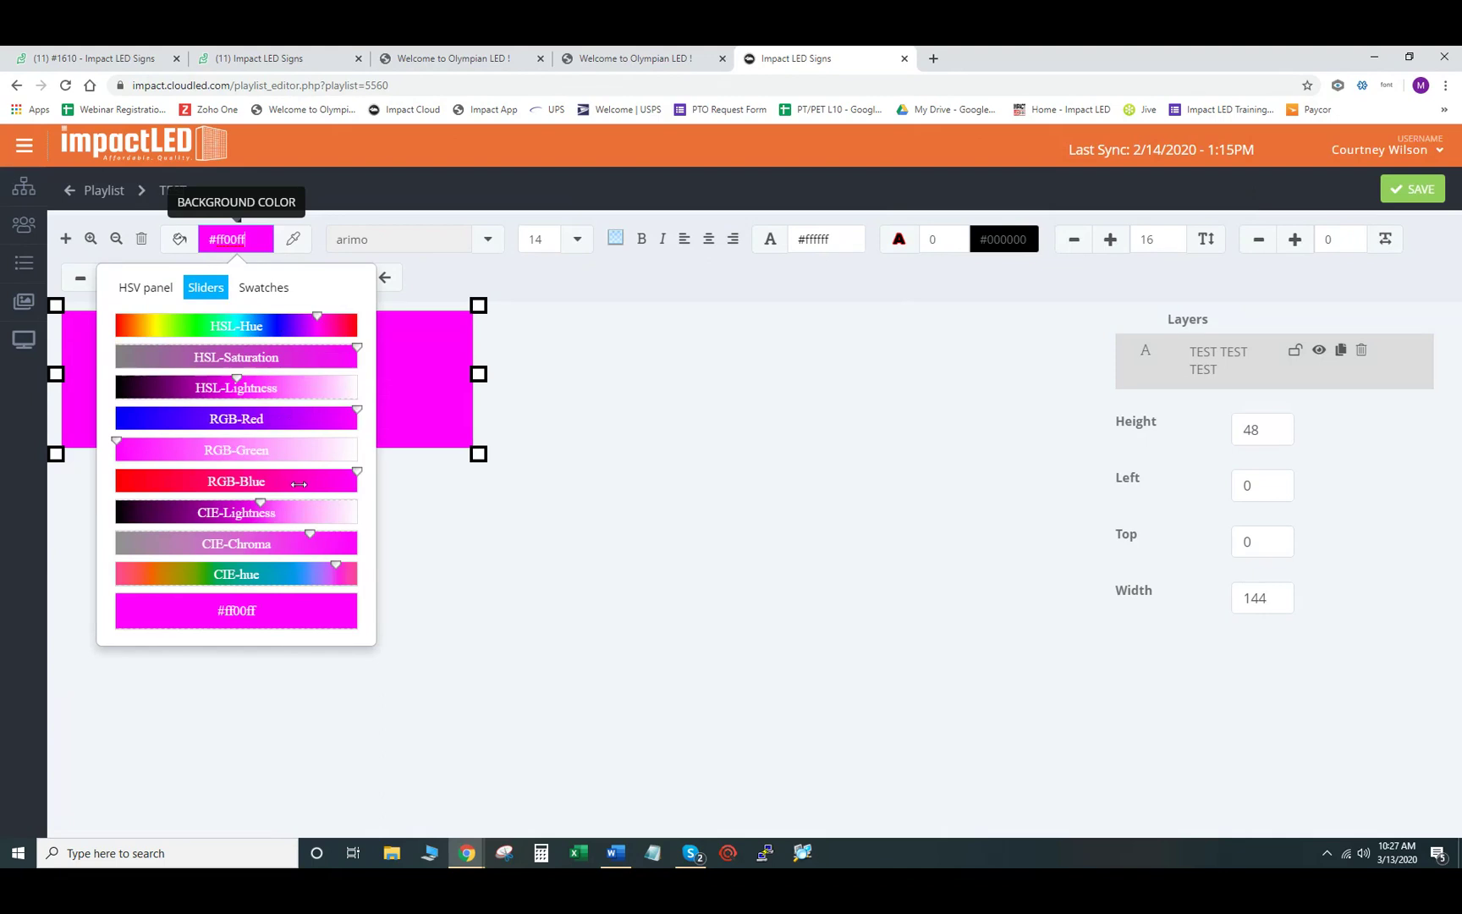
click(567, 351)
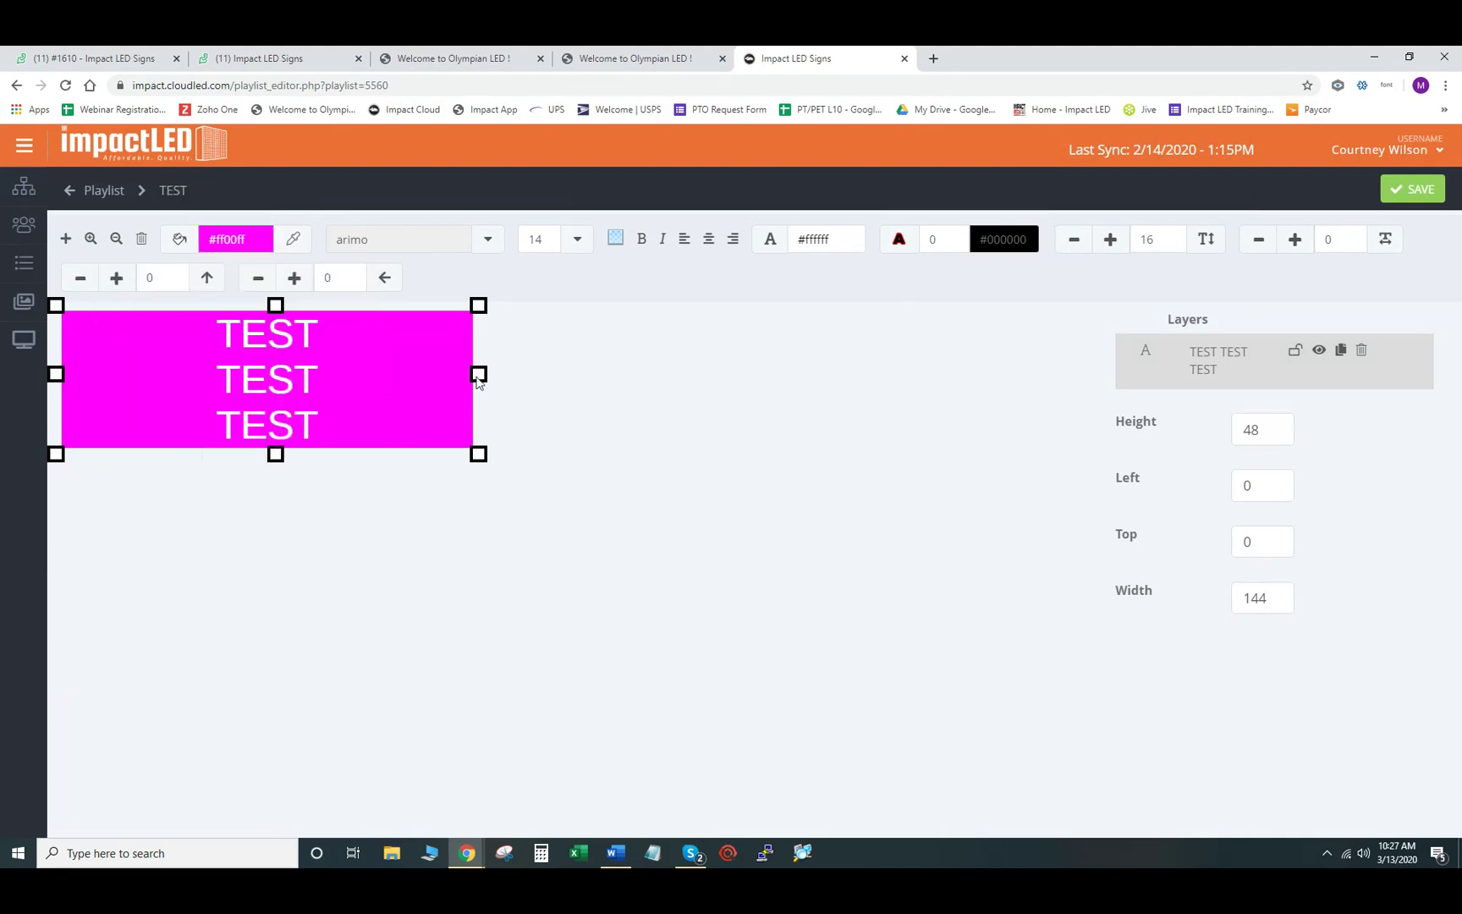
click(856, 239)
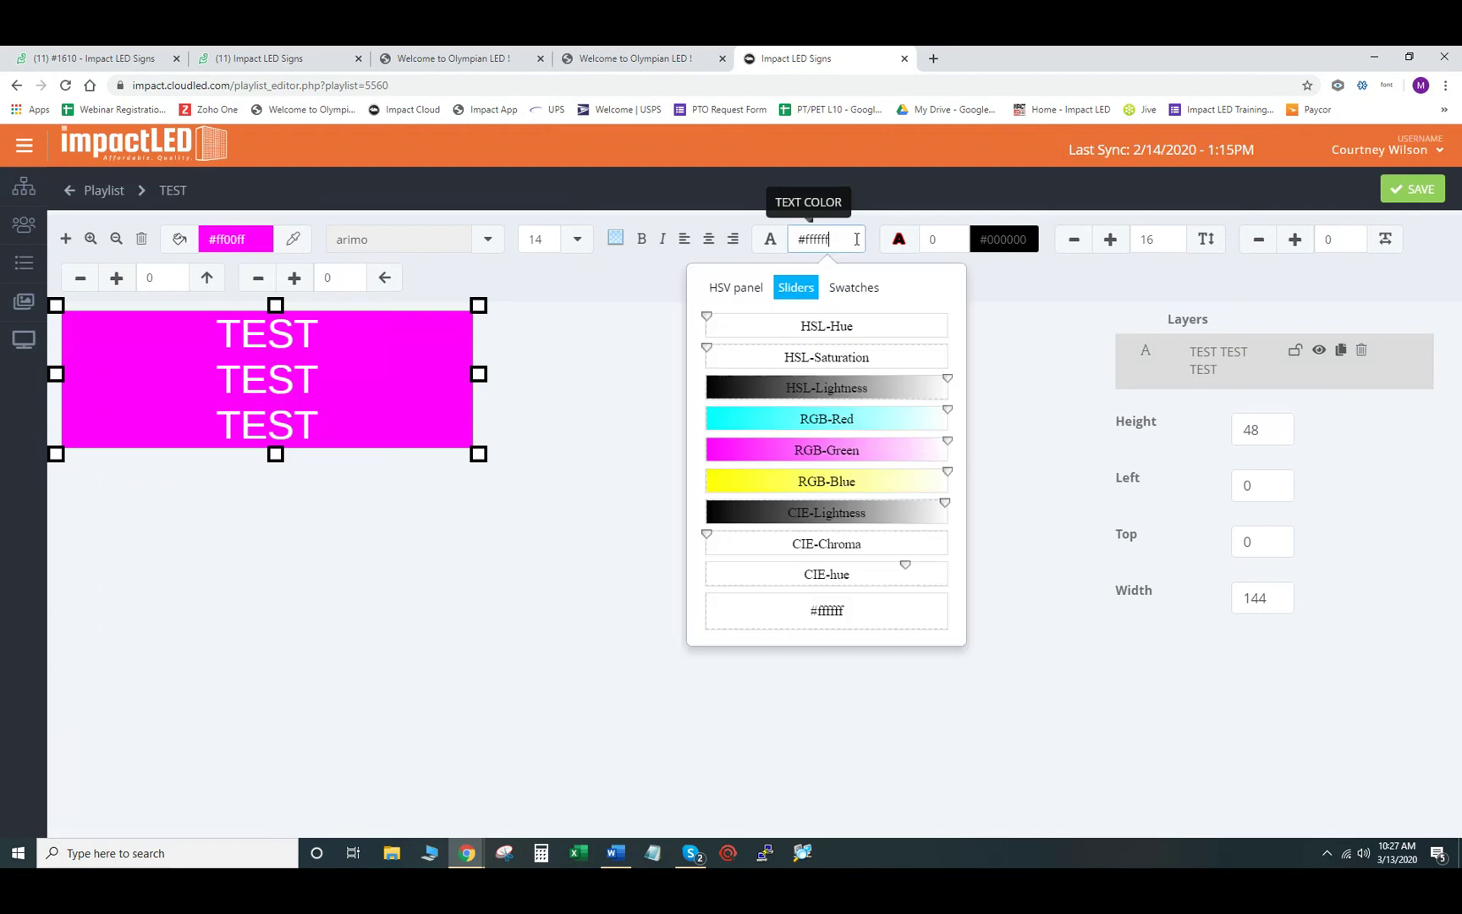
- Make the TEST text green #00ff00 using the preset swatches
click(853, 287)
click(805, 364)
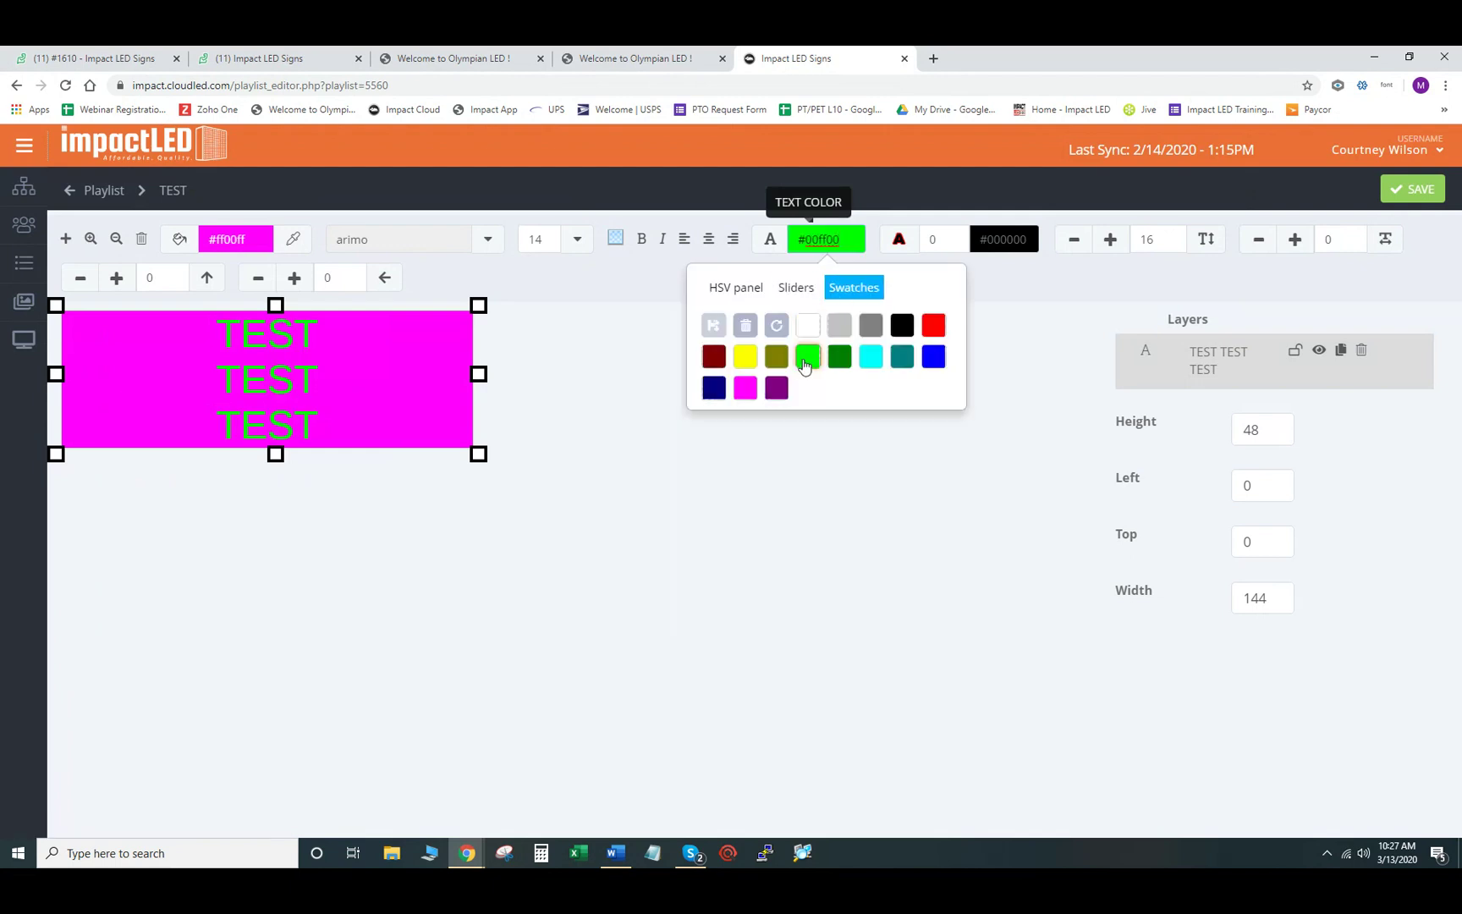
click(799, 289)
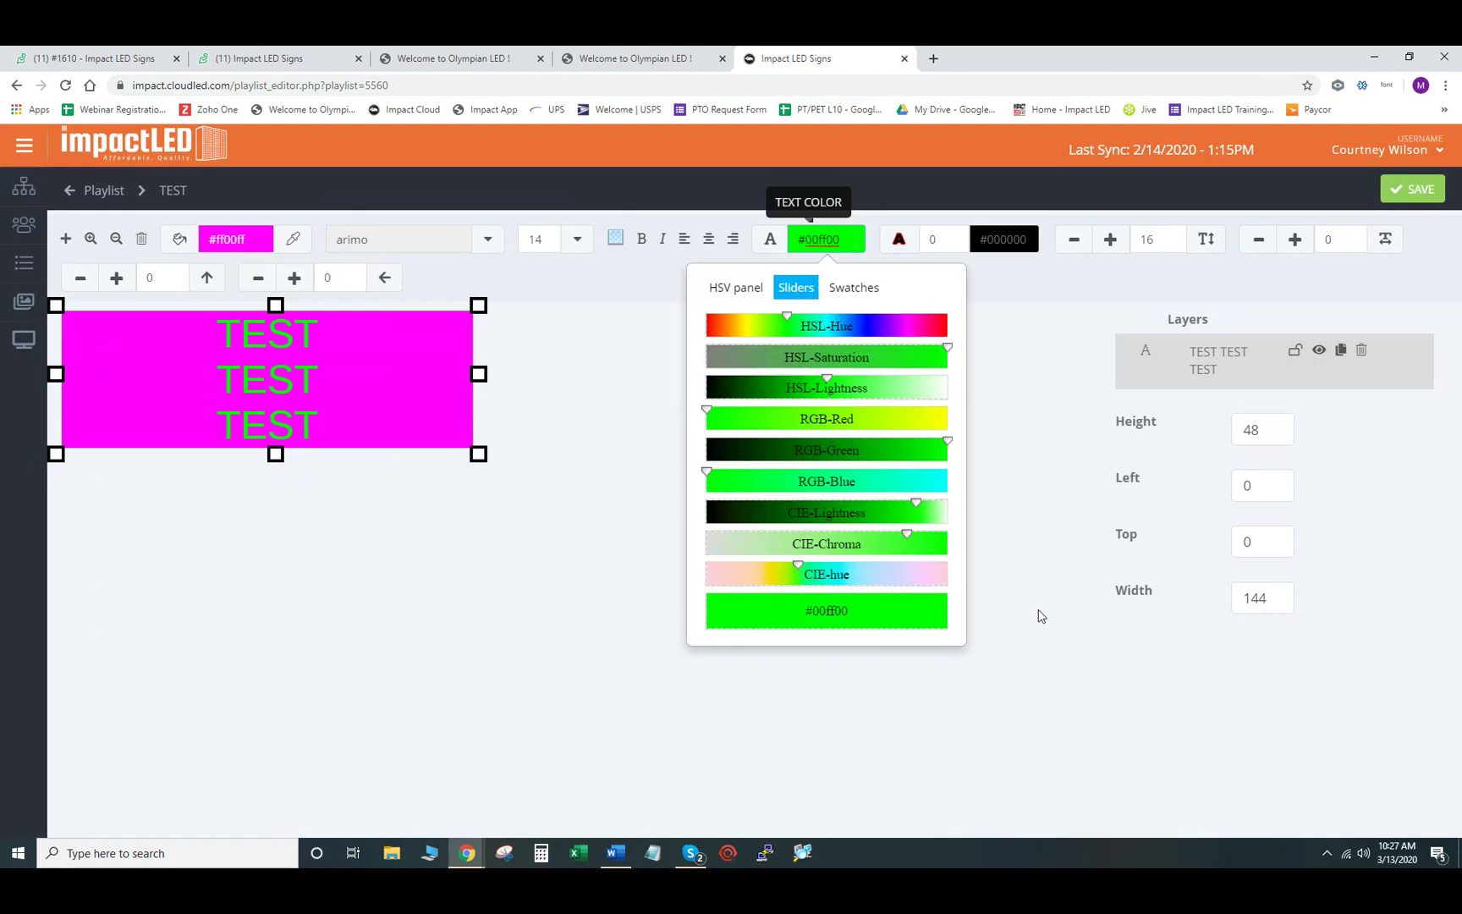
click(597, 365)
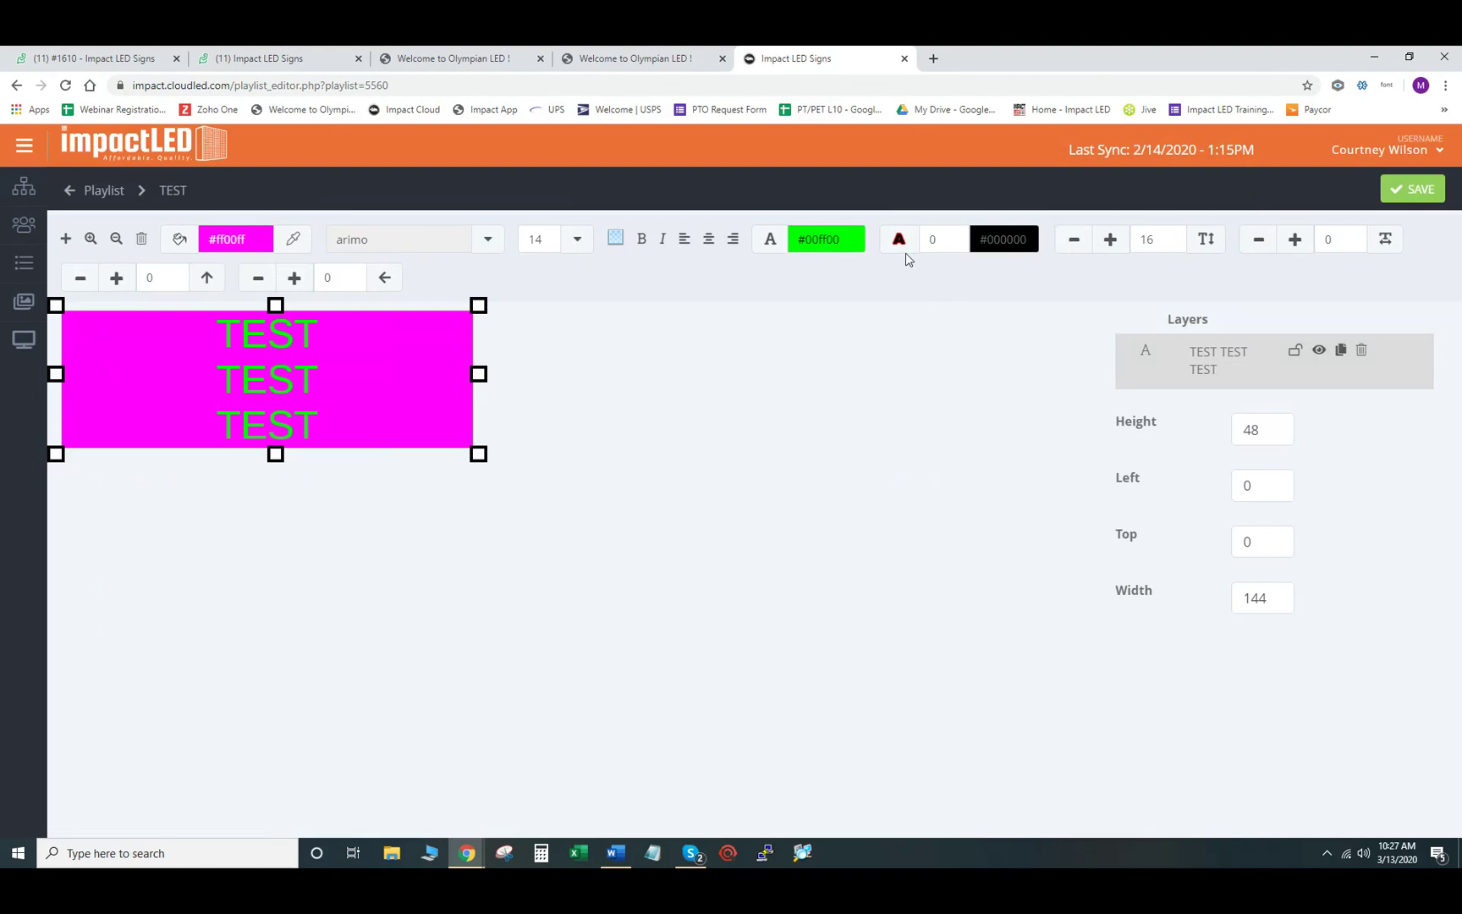
- Give the text a size-1 #000000 black outline and save the slide
click(952, 241)
click(952, 237)
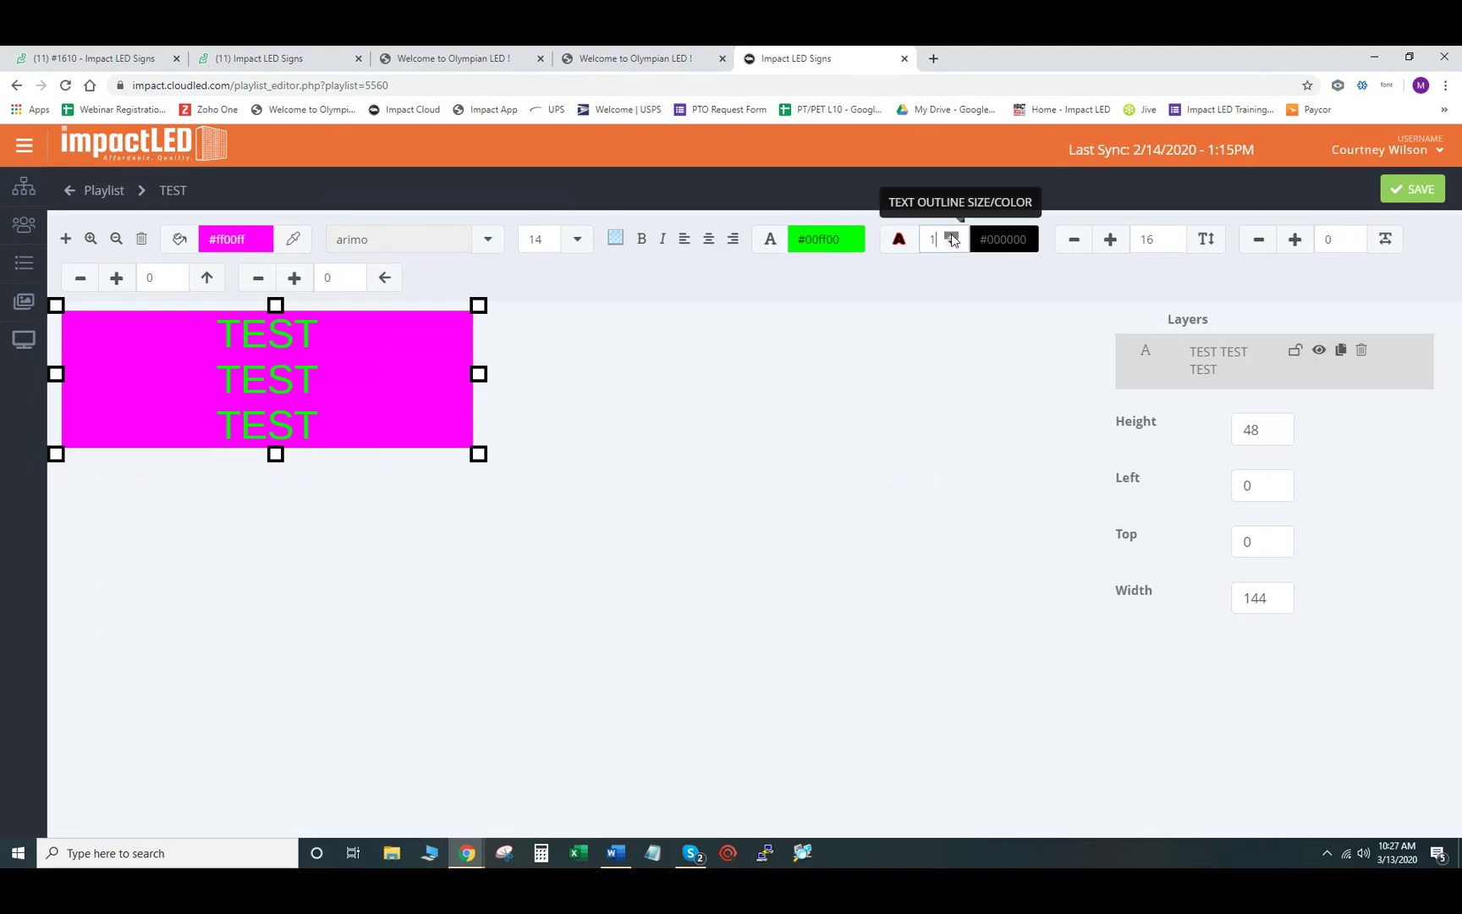
click(1023, 241)
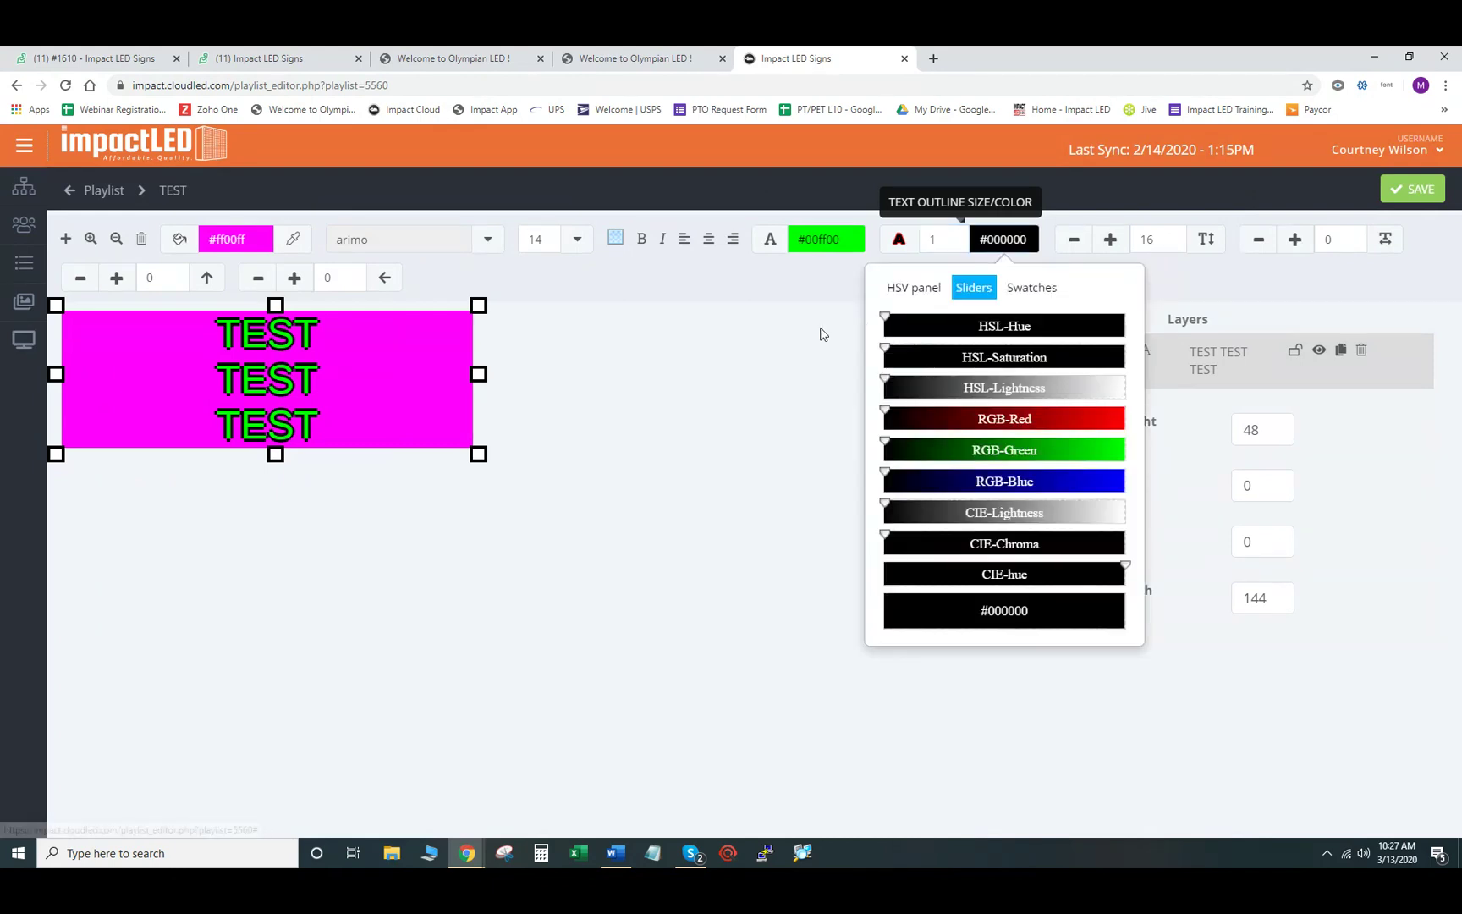
click(820, 333)
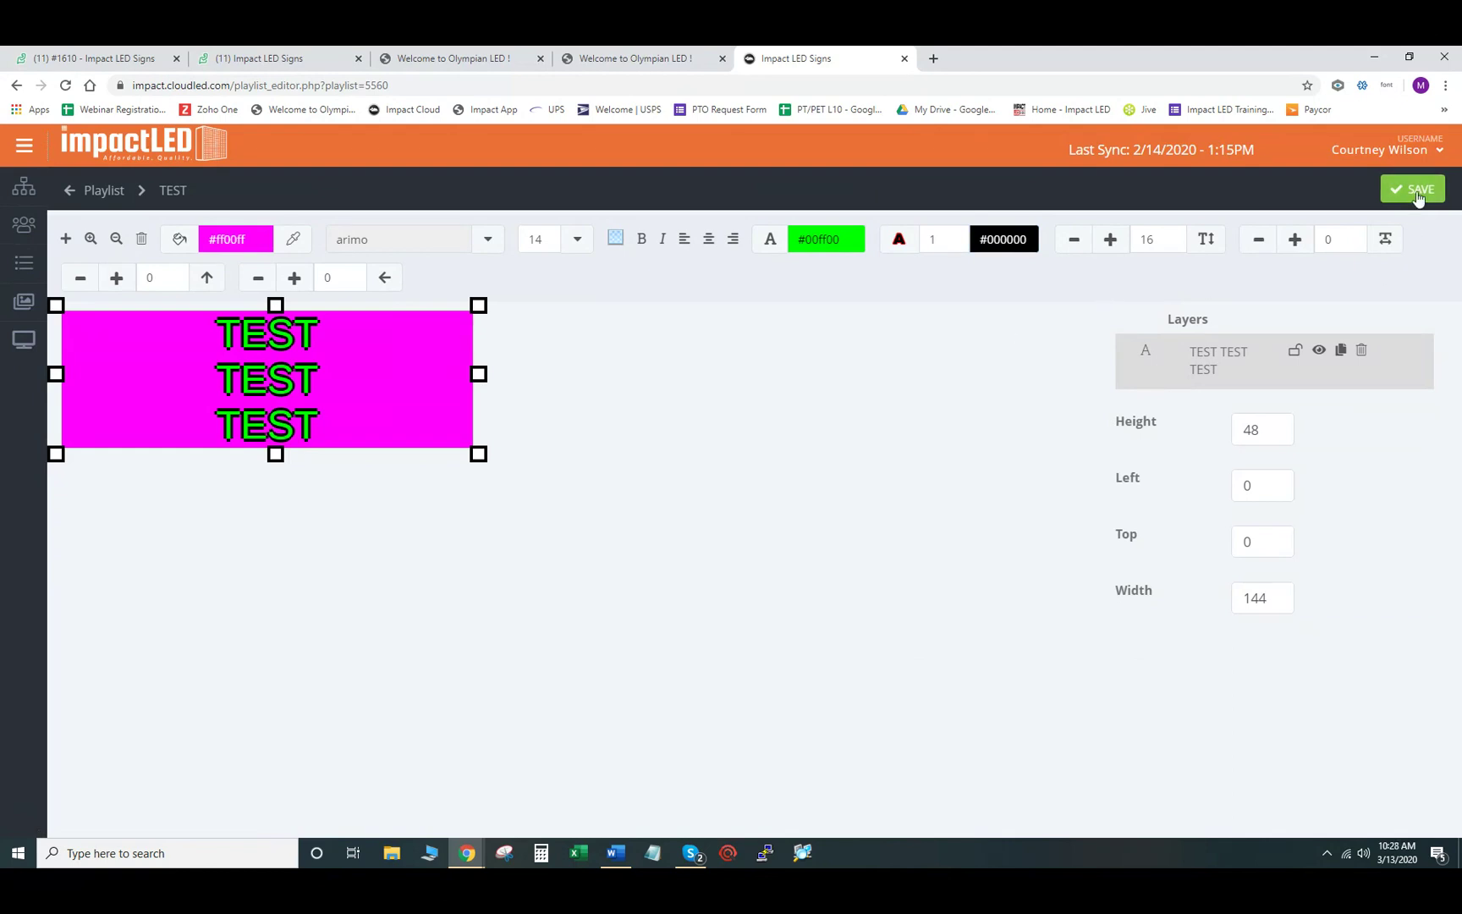
click(1415, 190)
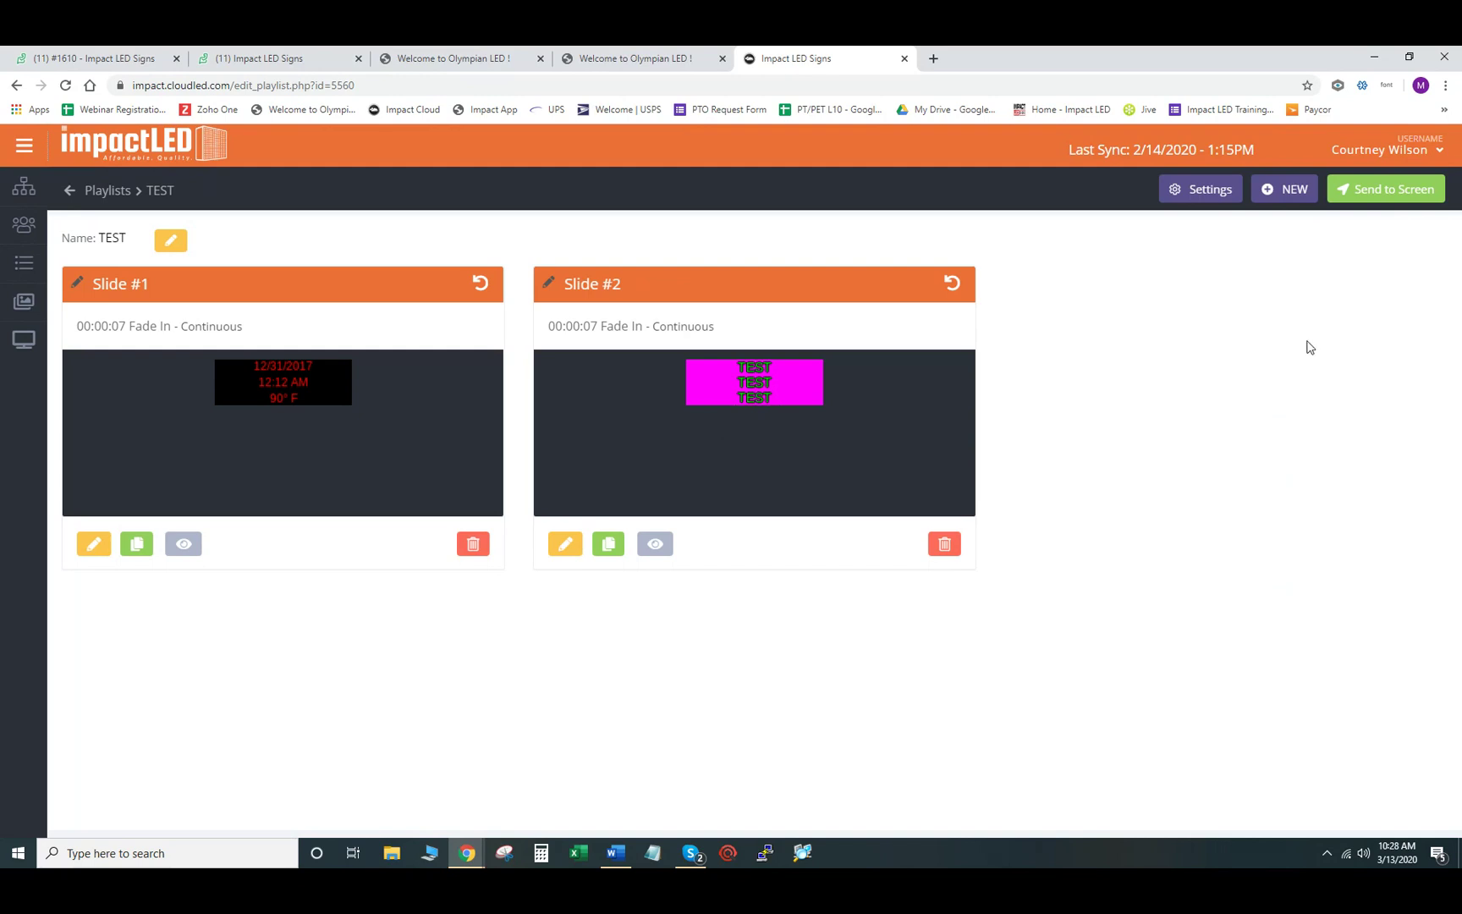
- Add a new blank slide to the TEST playlist and zoom in on it
click(1281, 203)
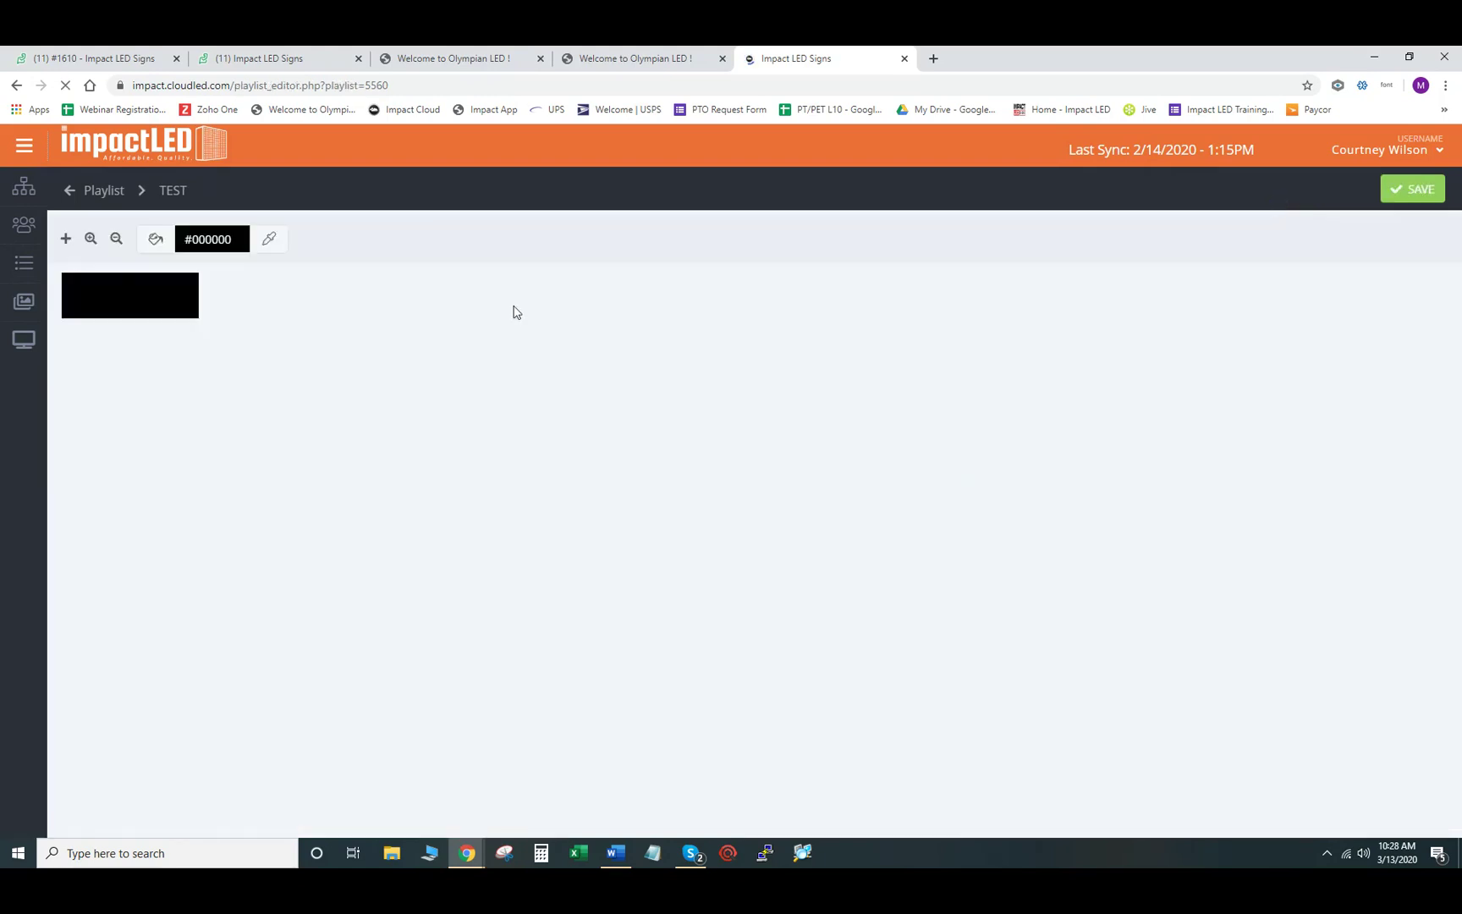
click(92, 242)
- Add a scrolling text object and replace XXX with 'sdlgfkh lkdzxvflk LZSKDc'
click(91, 242)
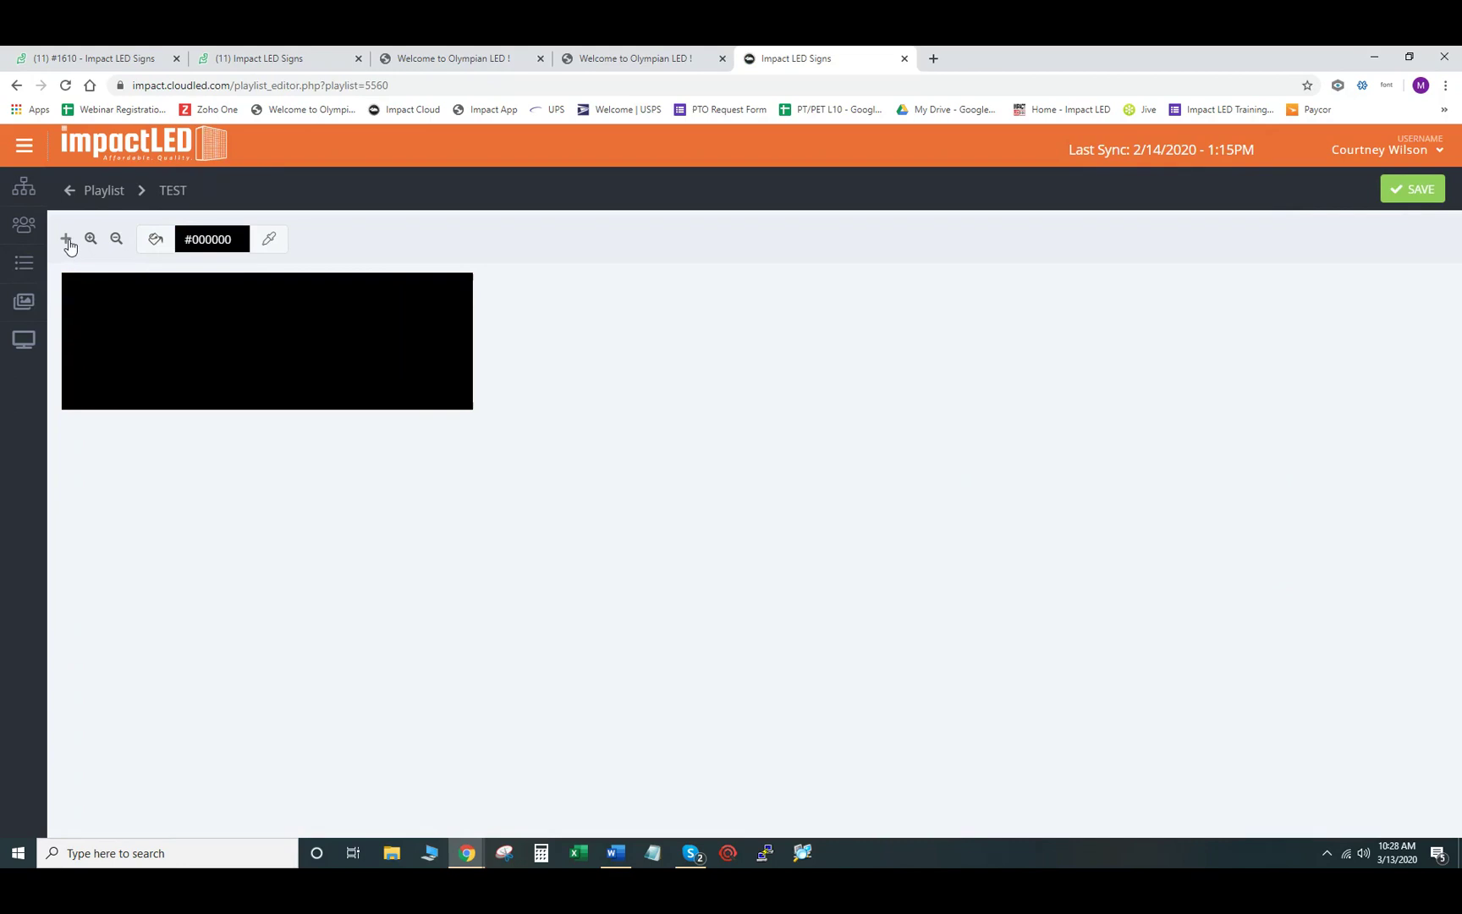
click(67, 242)
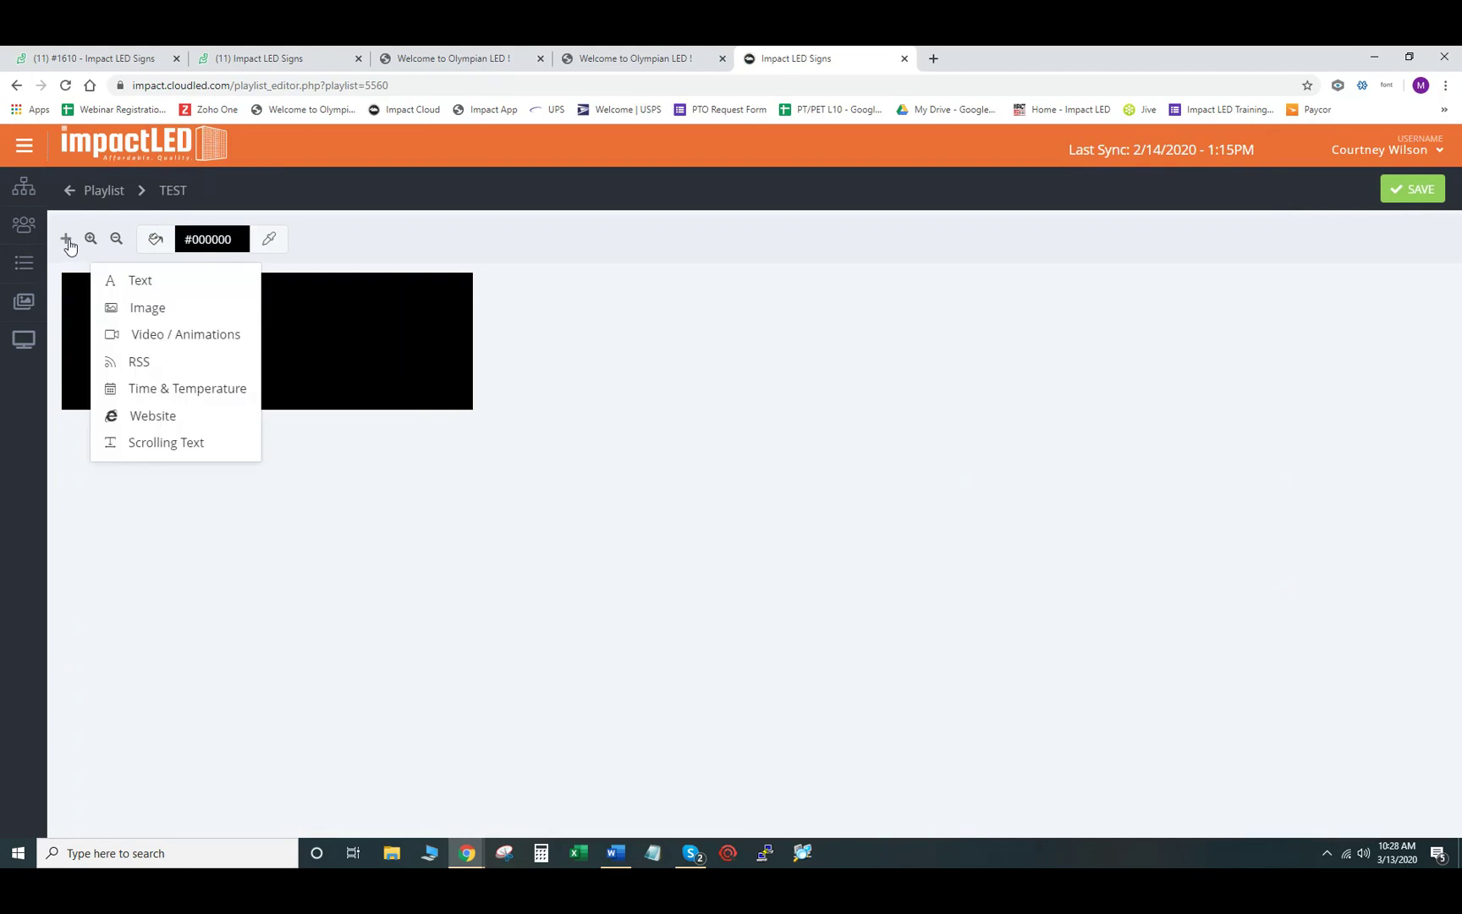
click(169, 442)
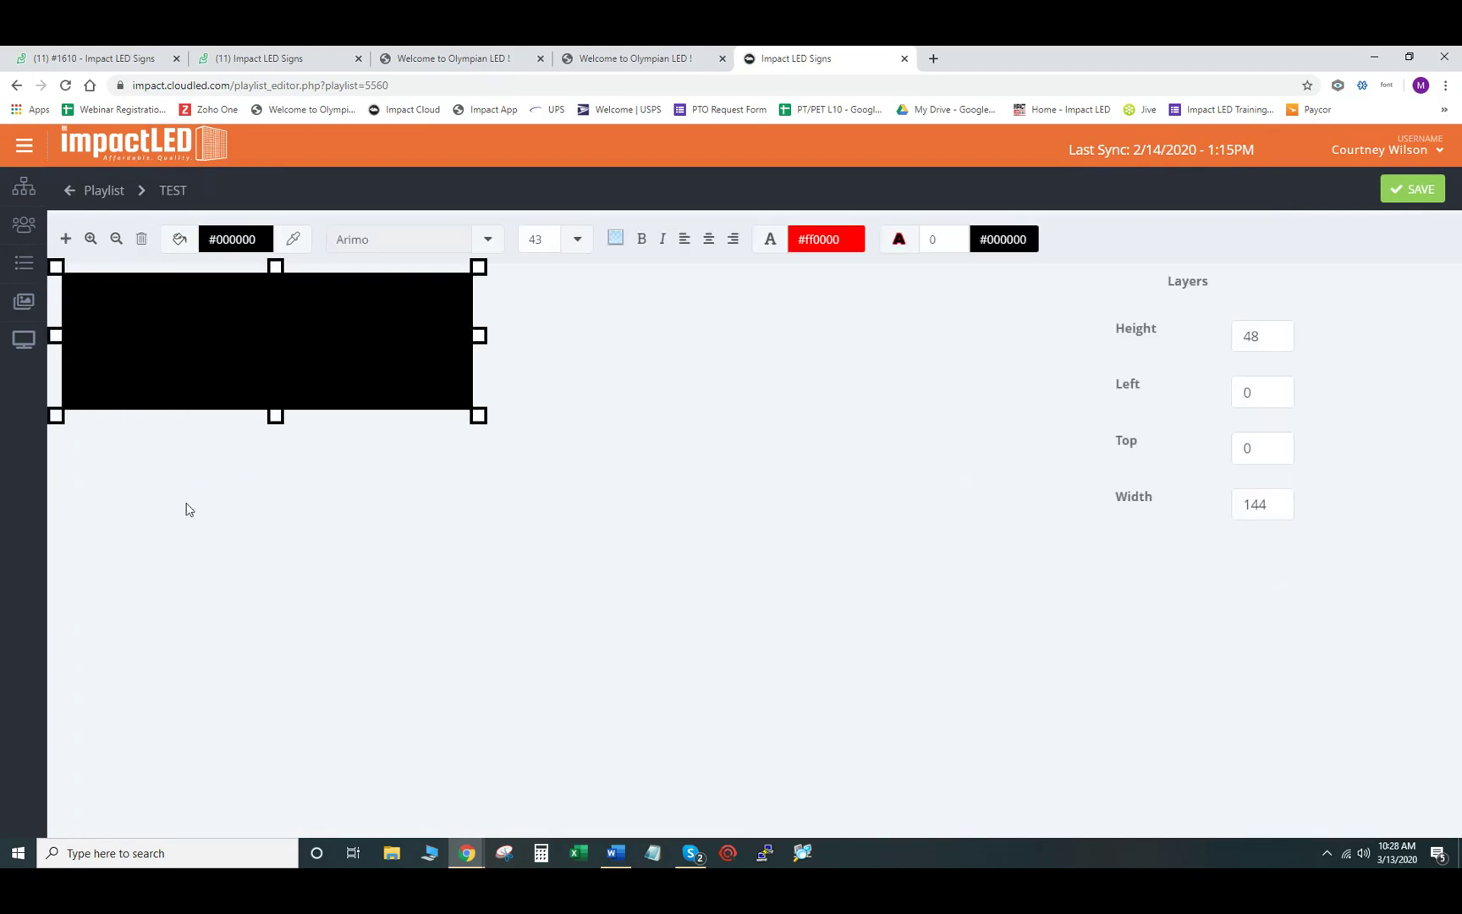
double_click(297, 340)
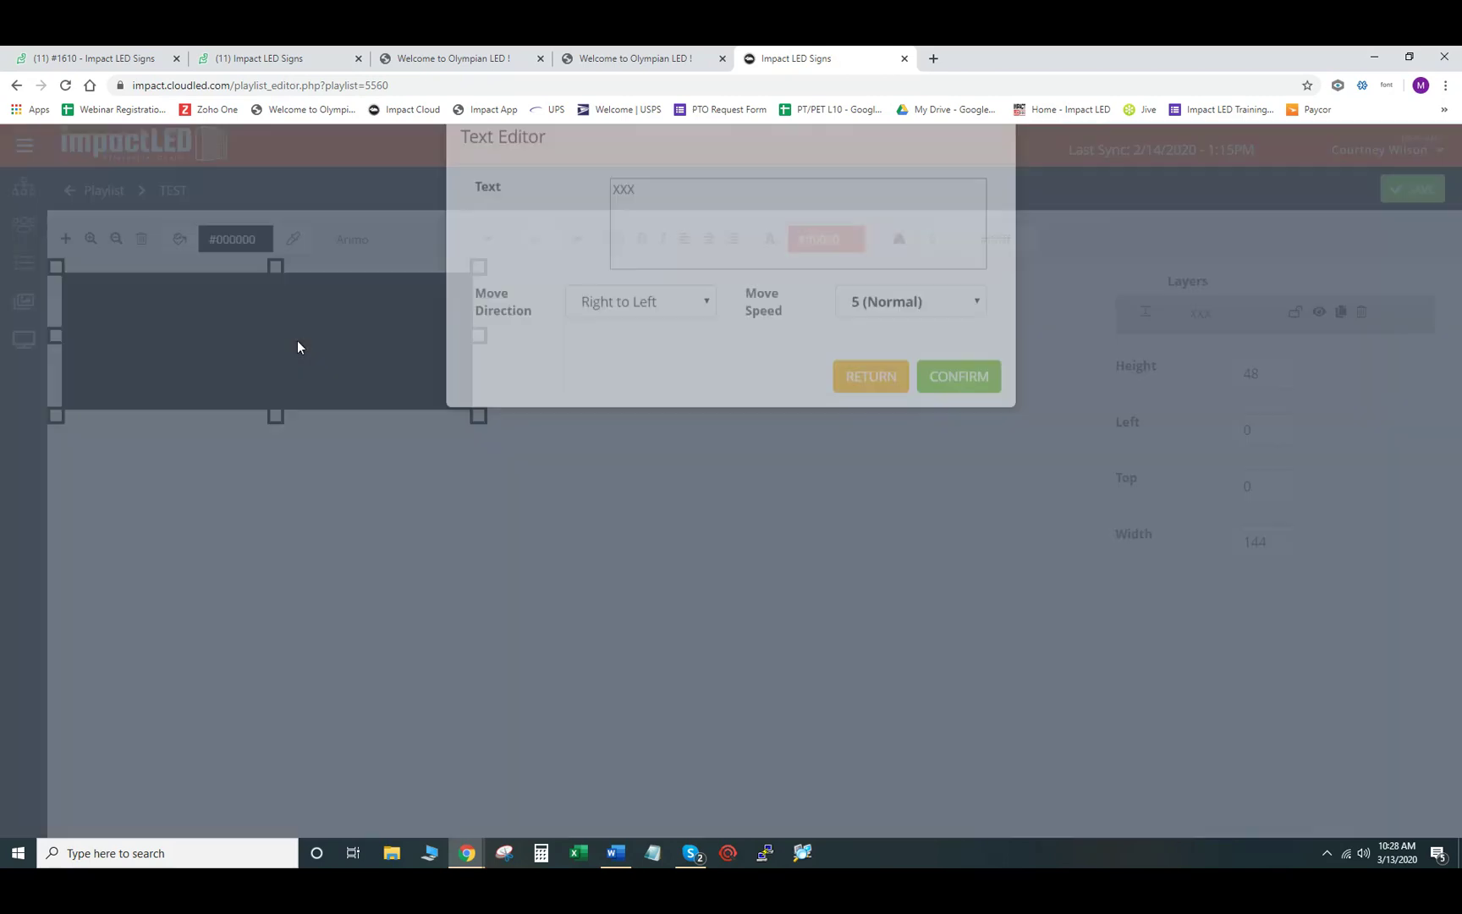
drag(678, 225, 578, 264)
text(sdlgfkh lkdzxvflk LZSKDc)
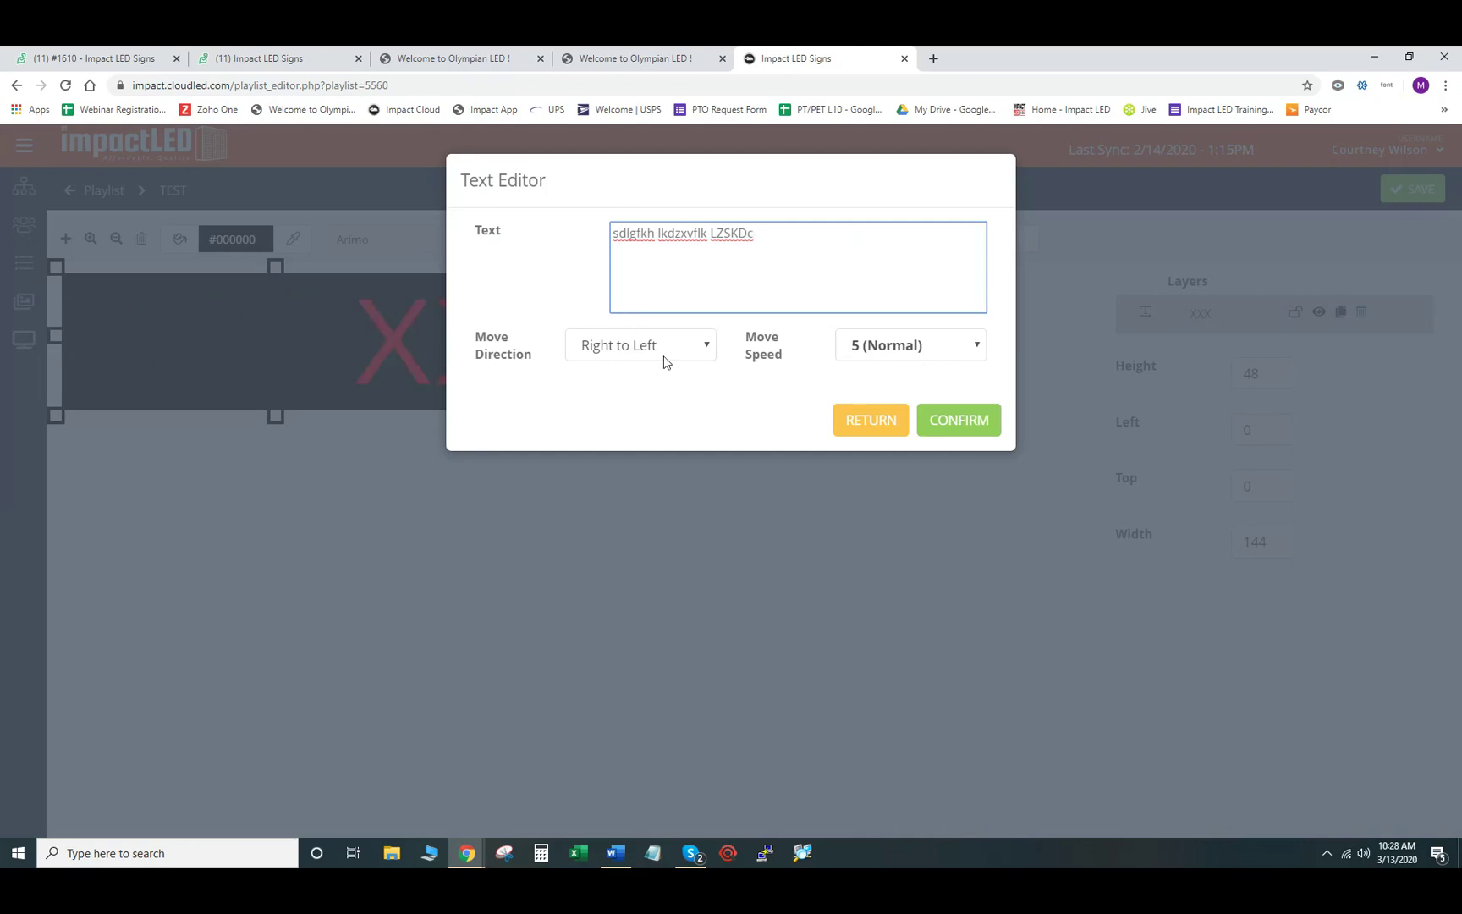
- Set Right to Left scrolling at speed 1 (Slowest), confirm, and save the slide
click(699, 354)
click(773, 397)
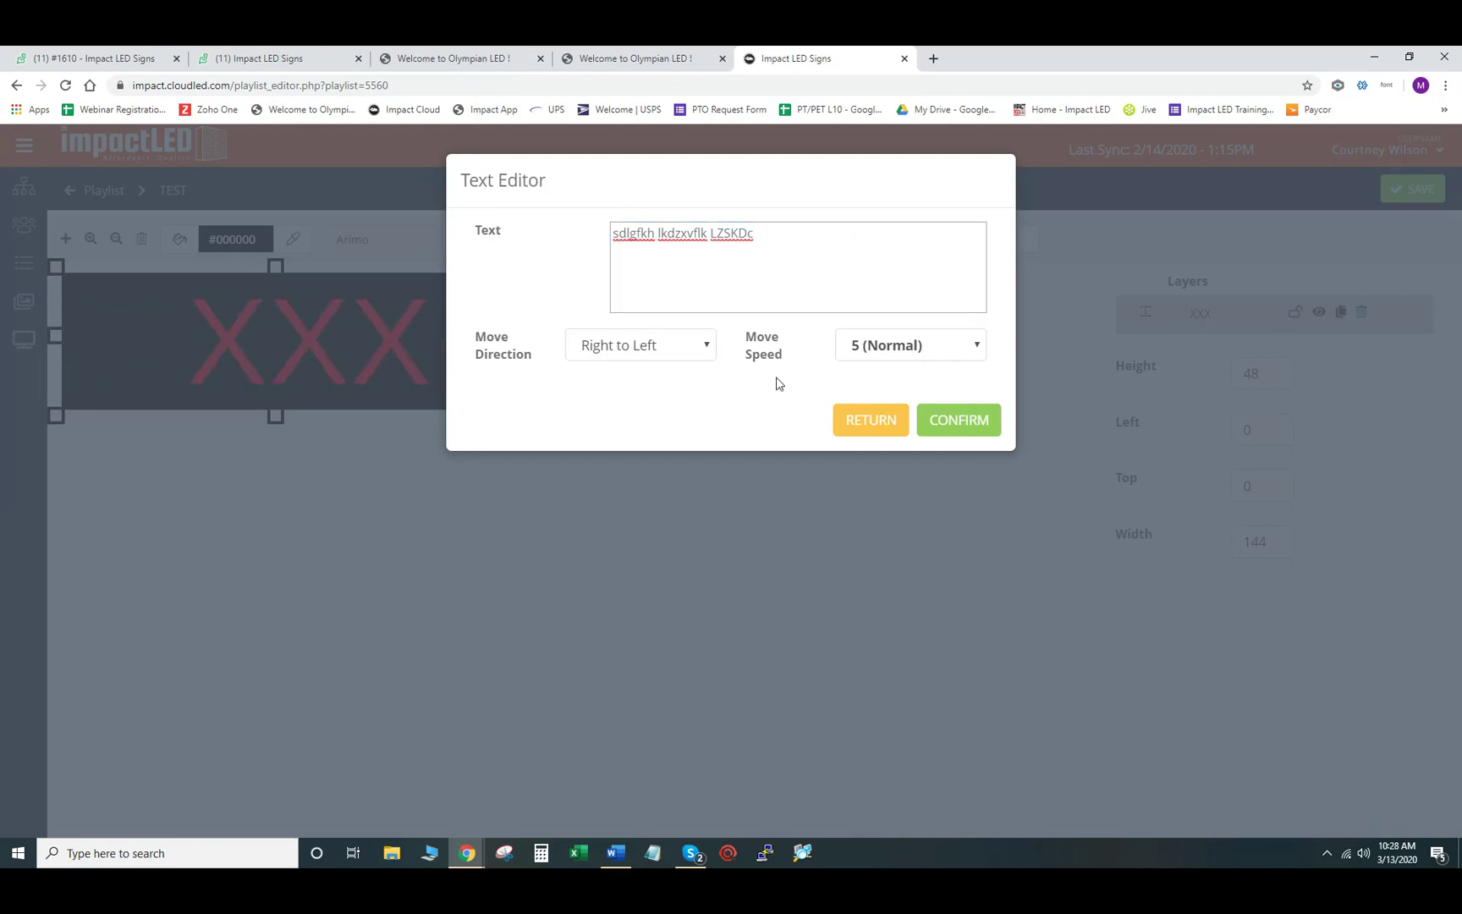
click(973, 349)
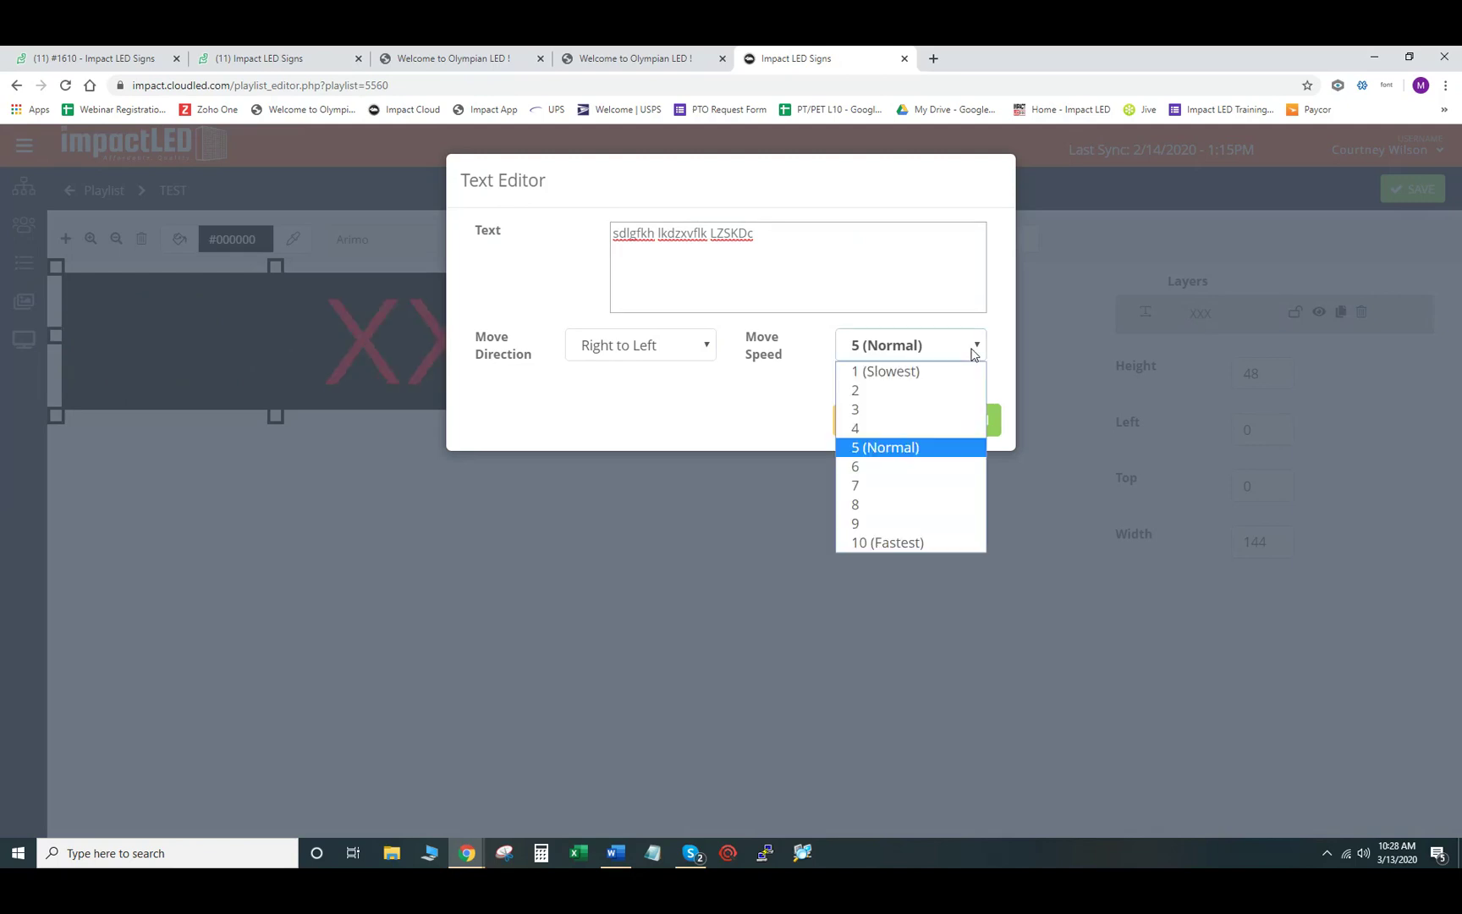
click(911, 373)
click(965, 427)
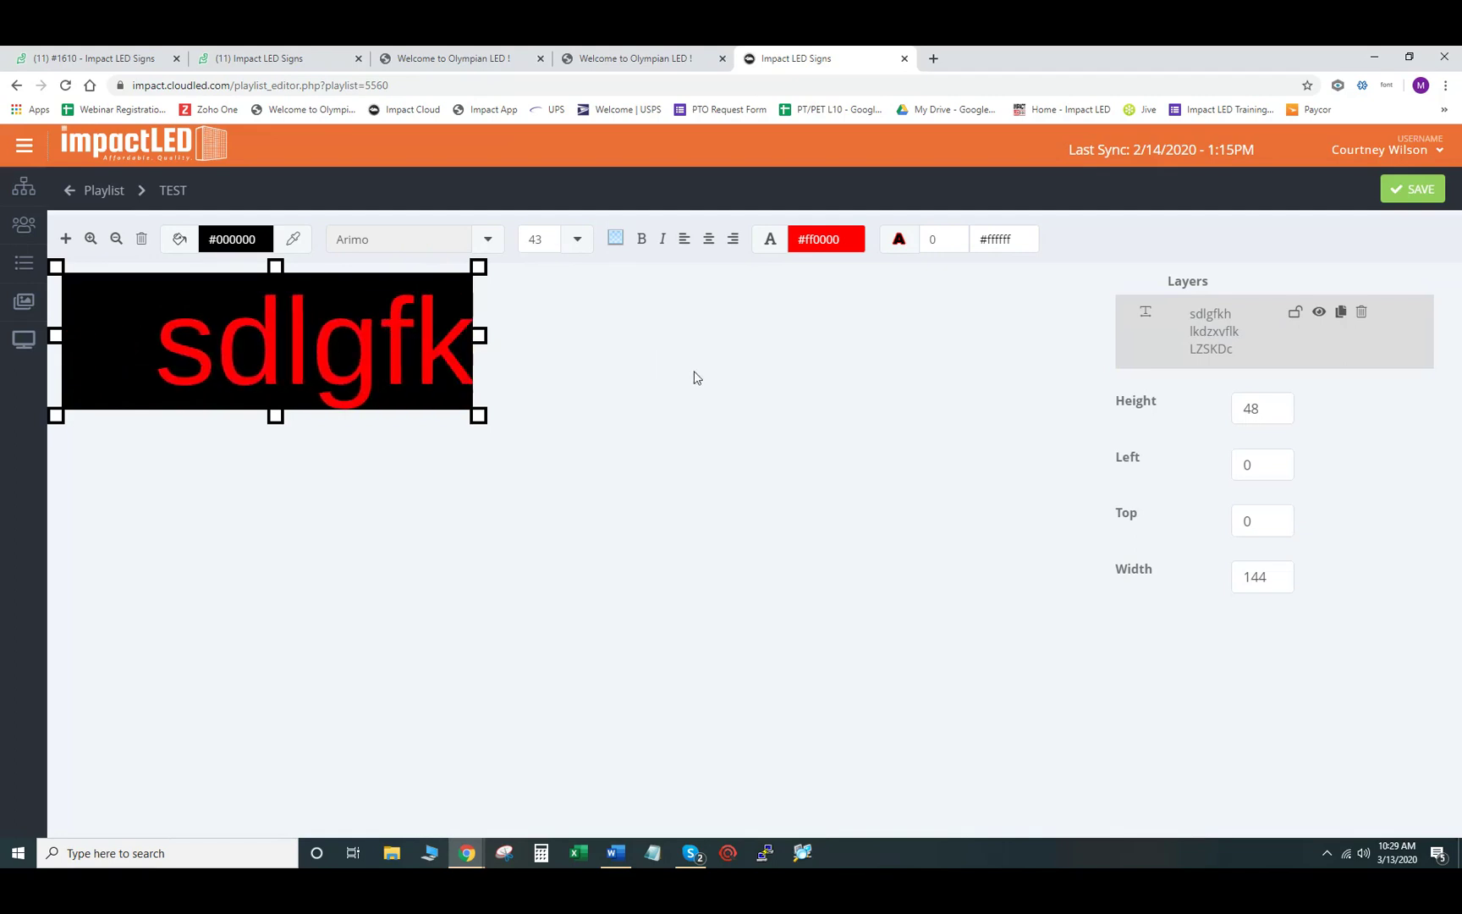
click(1413, 191)
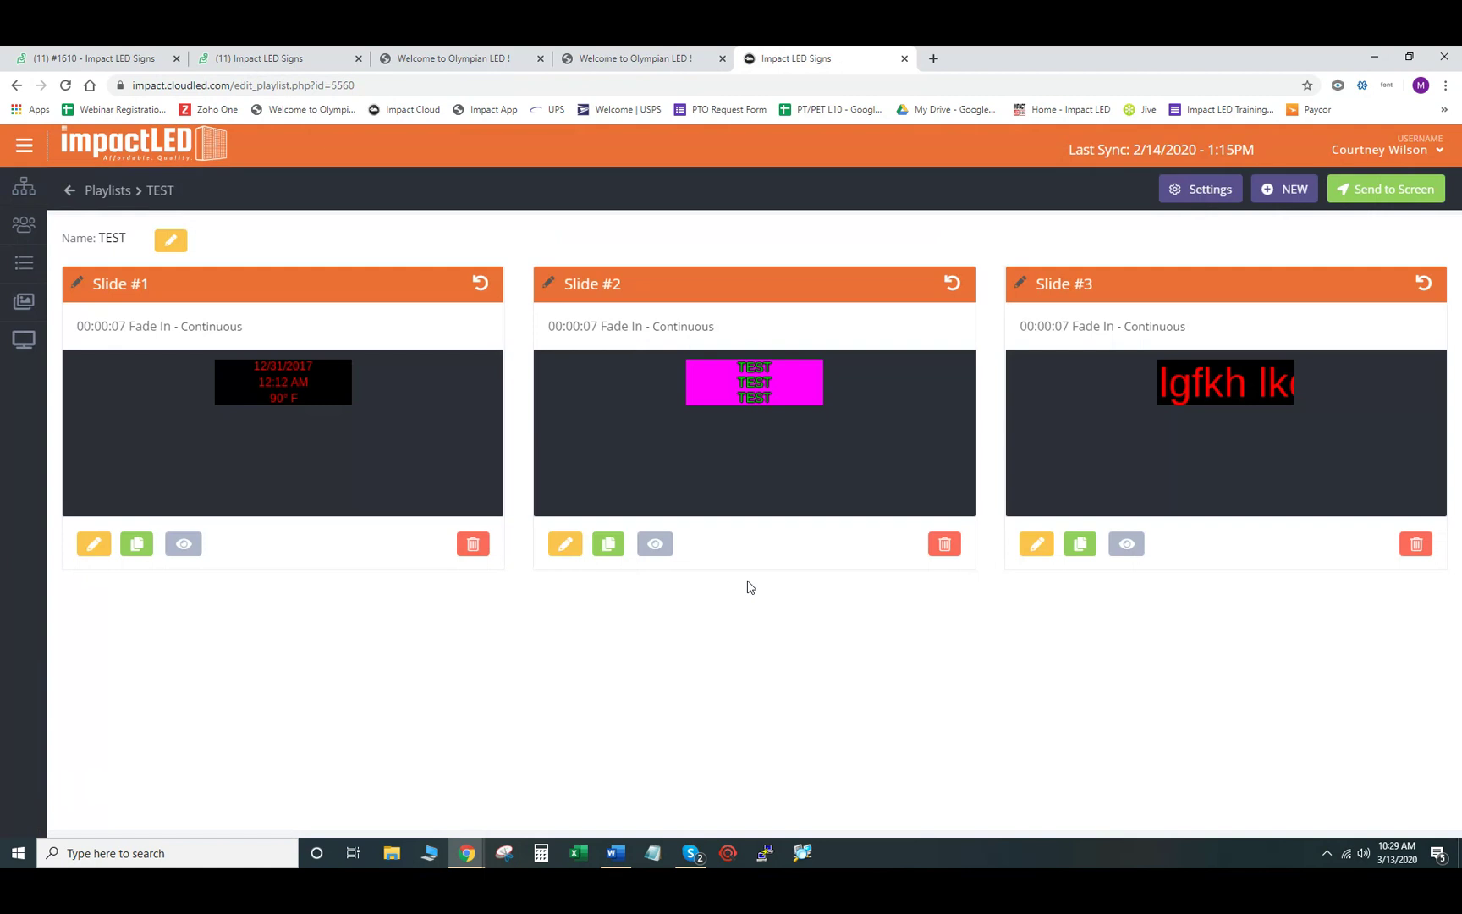
click(1292, 191)
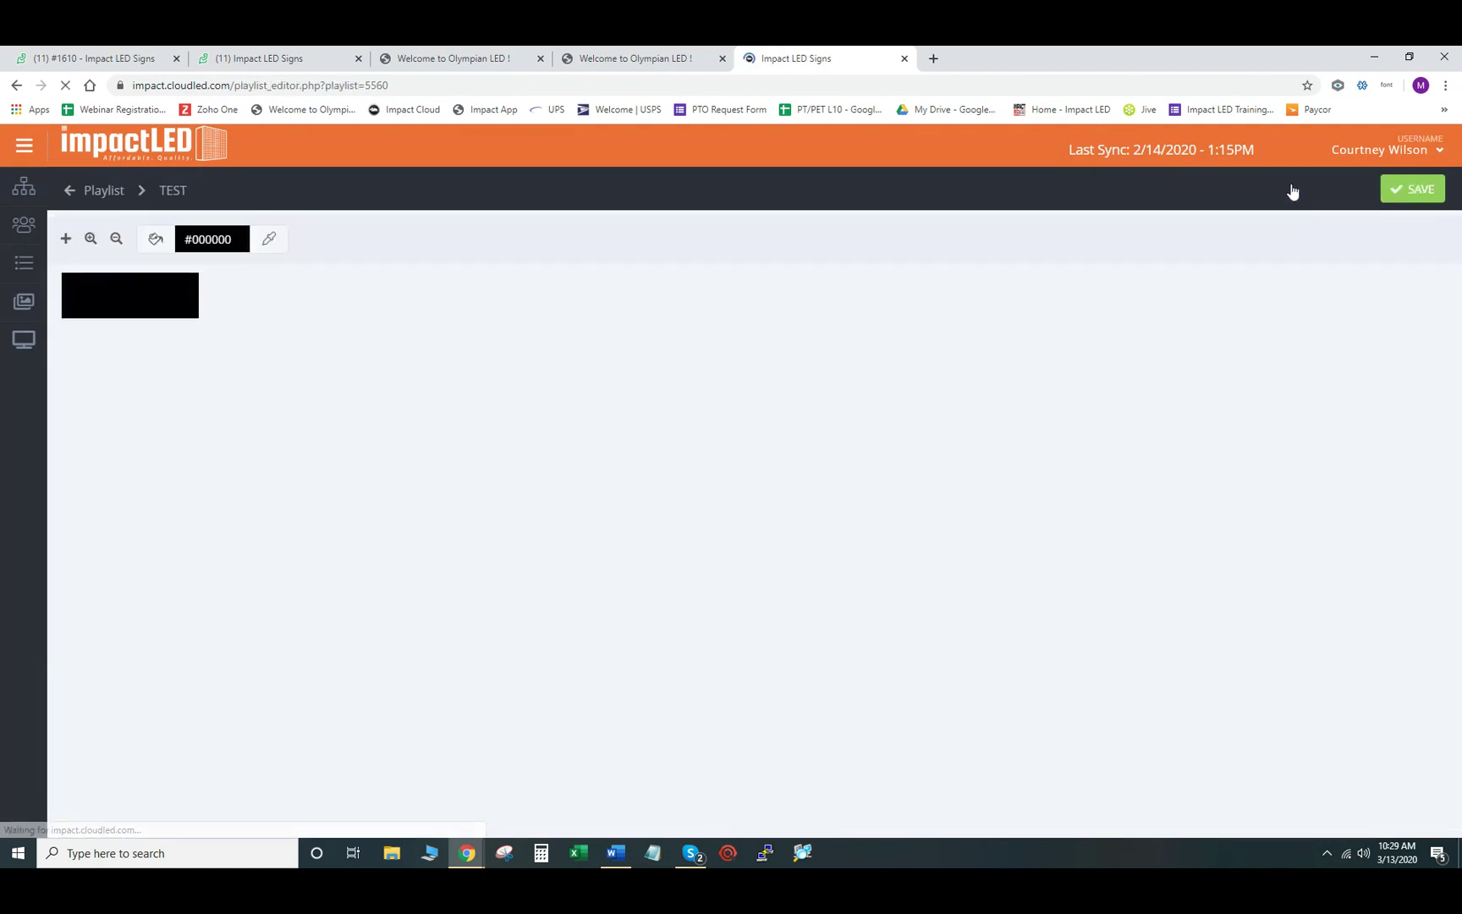
click(91, 240)
click(90, 241)
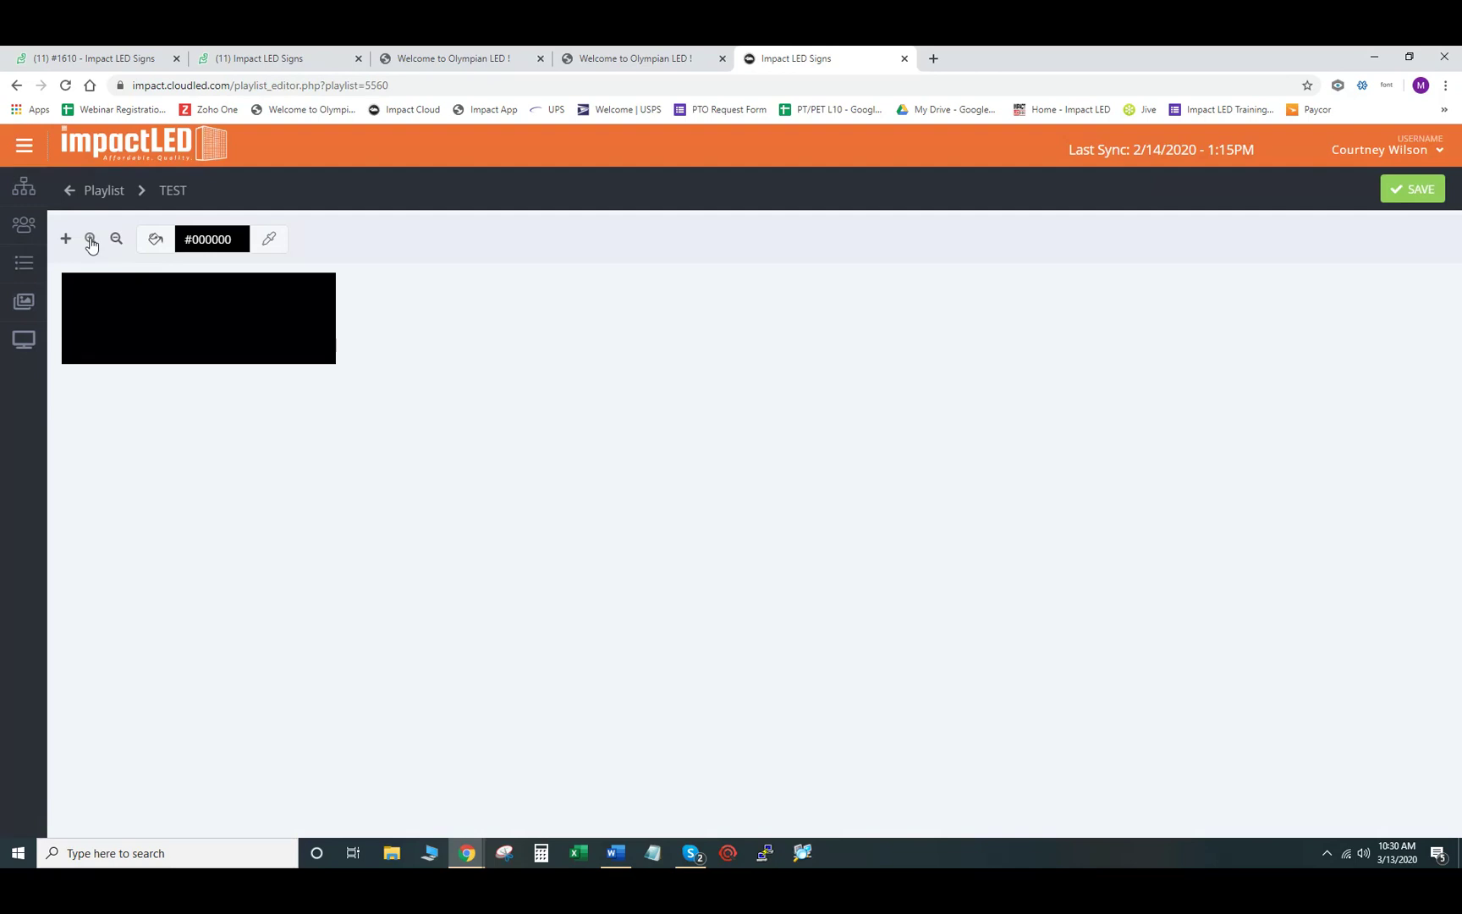
click(91, 241)
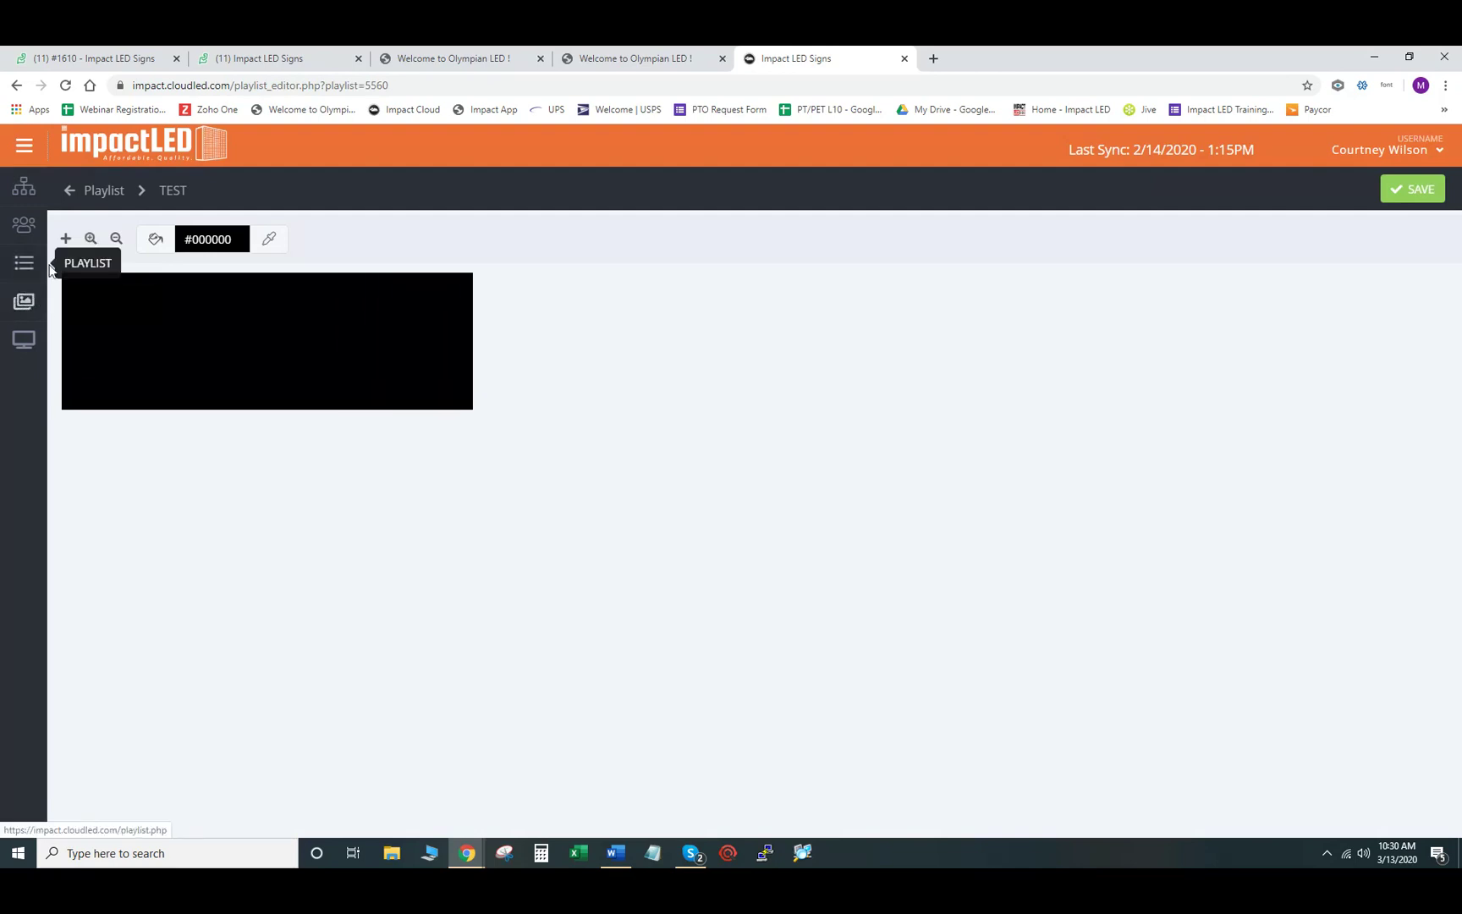
click(66, 240)
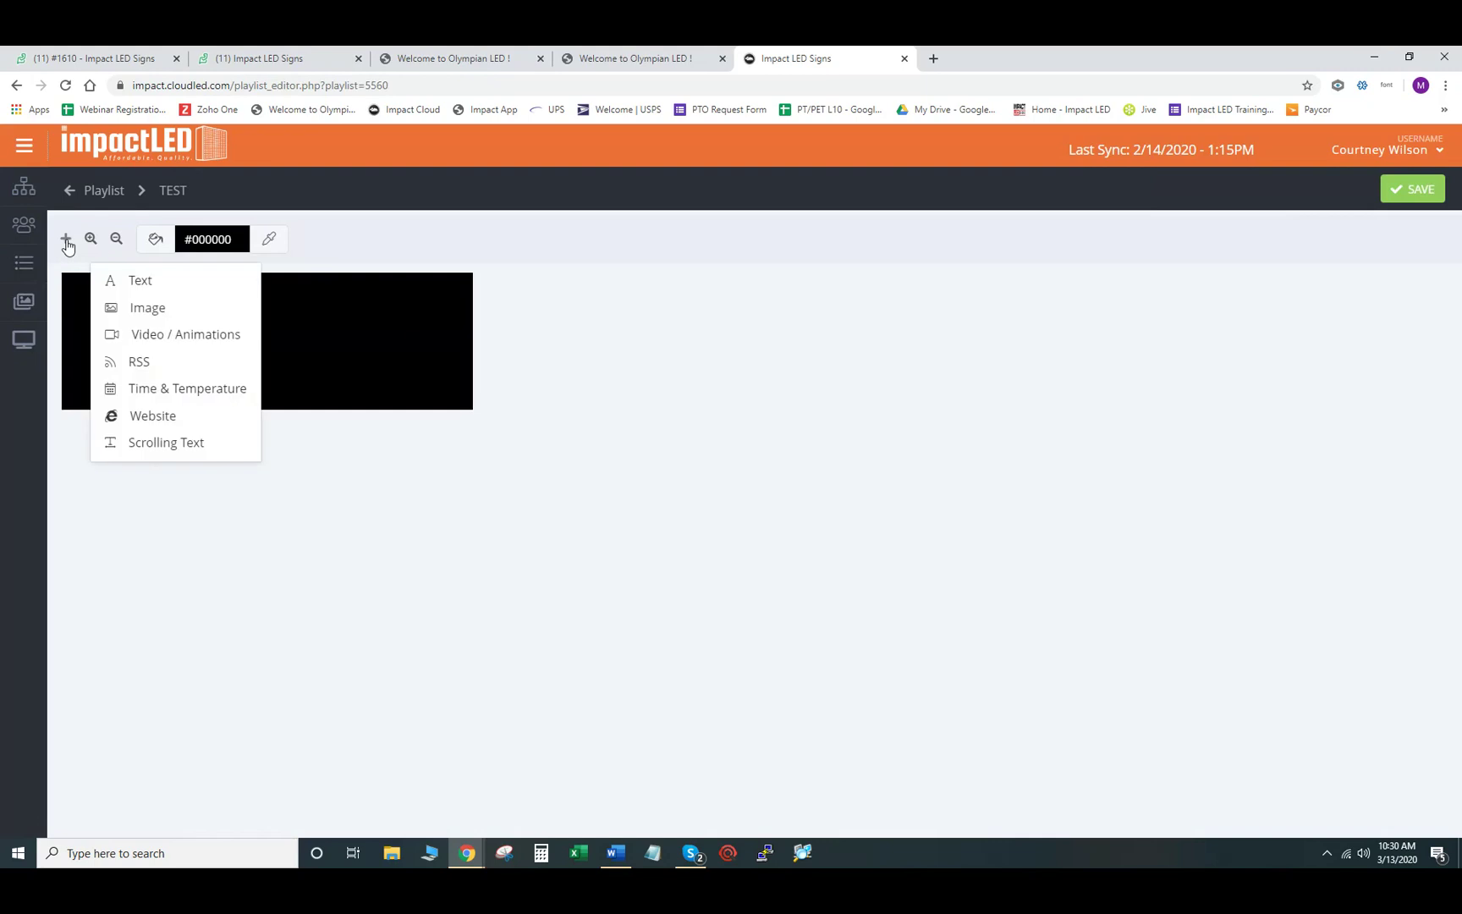
click(138, 310)
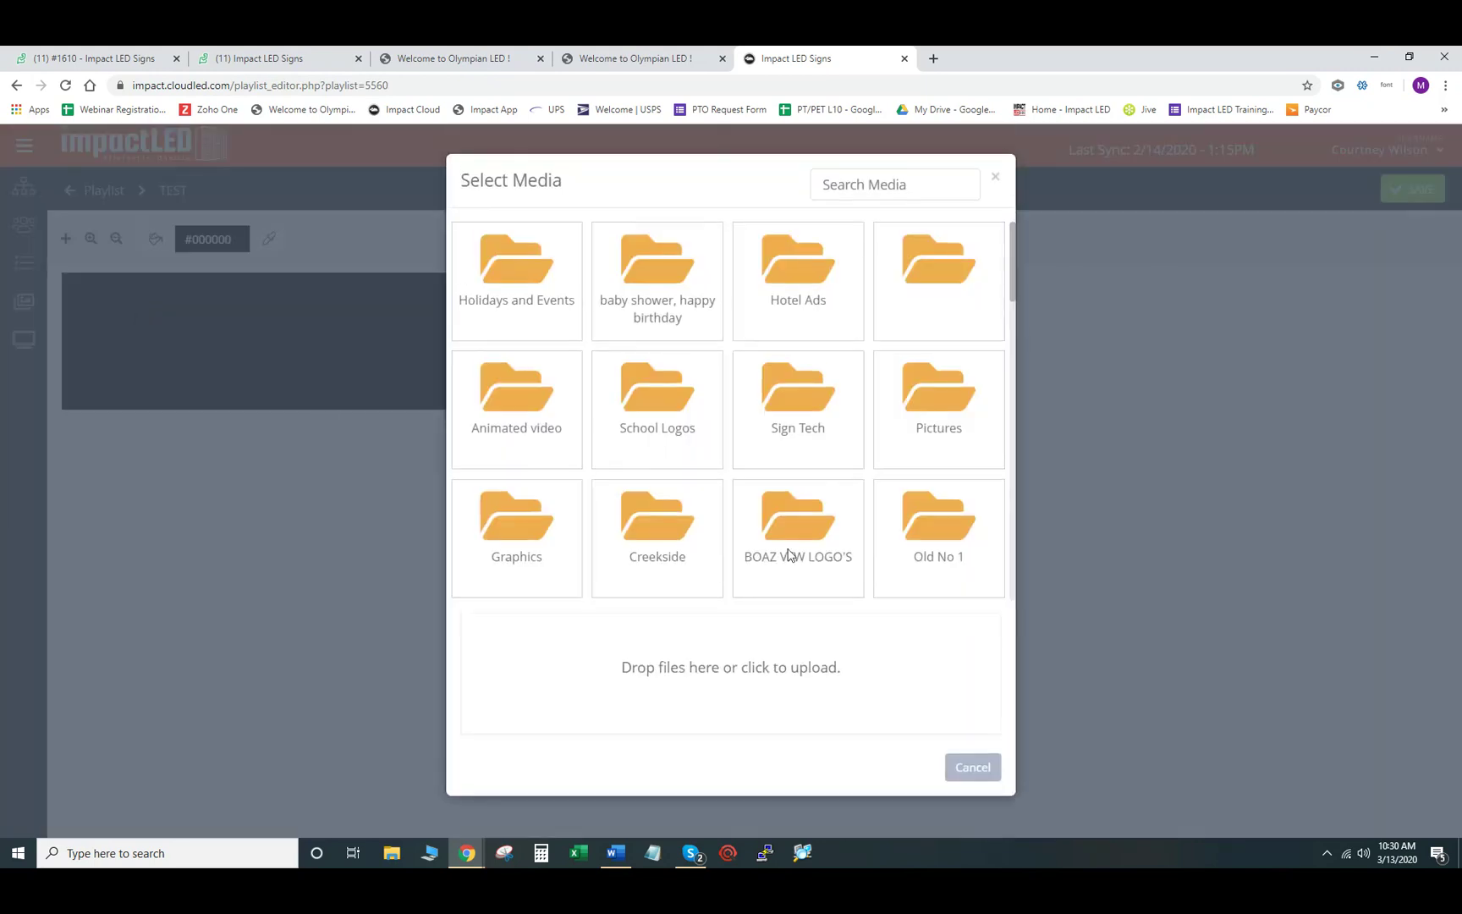
scroll(935, 495, down, 10)
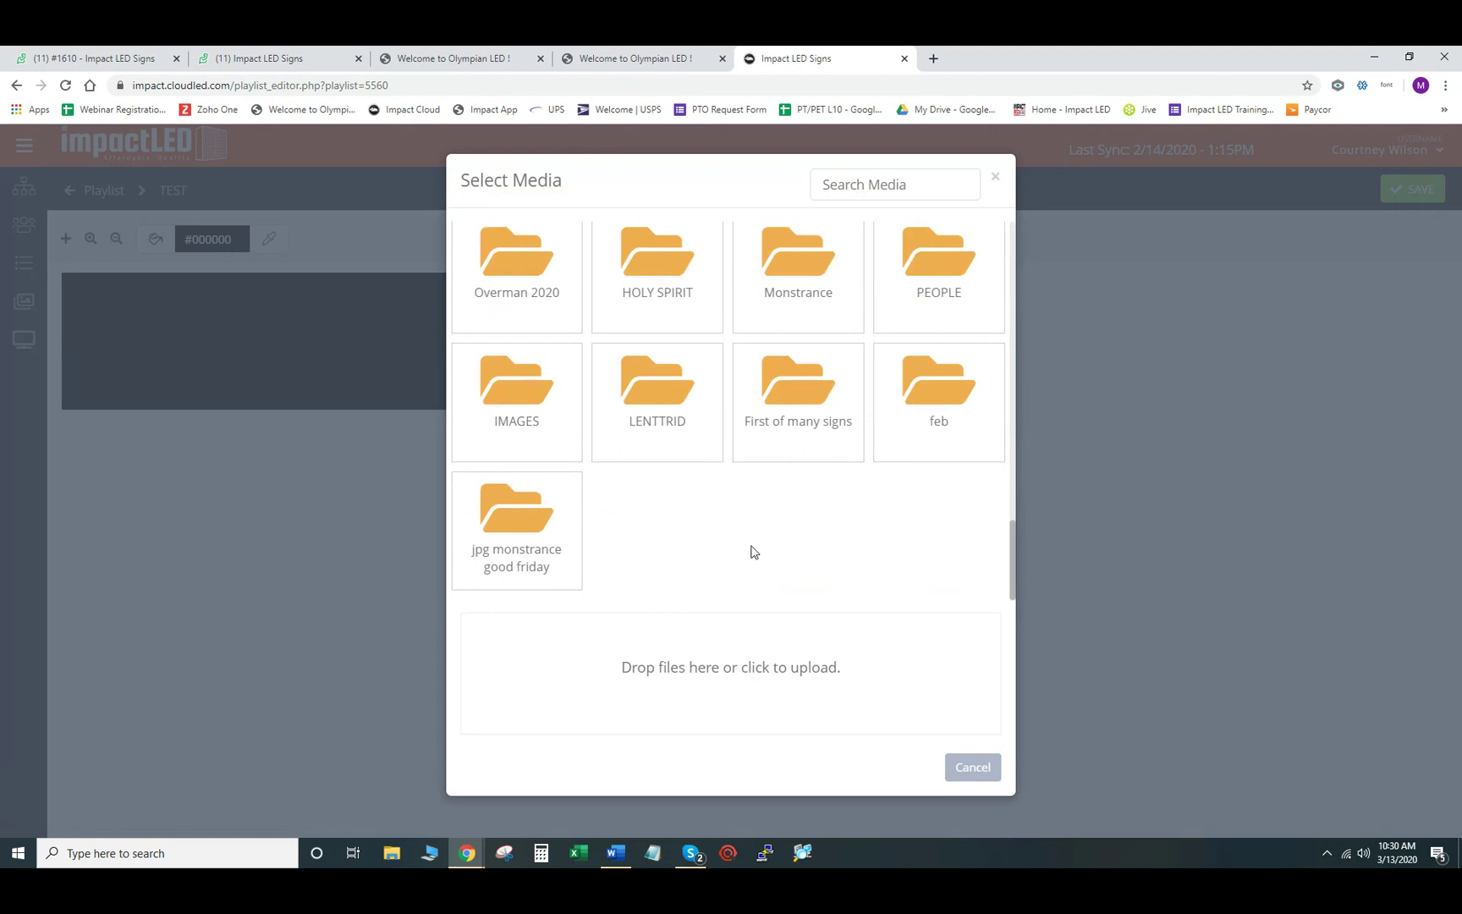
click(737, 673)
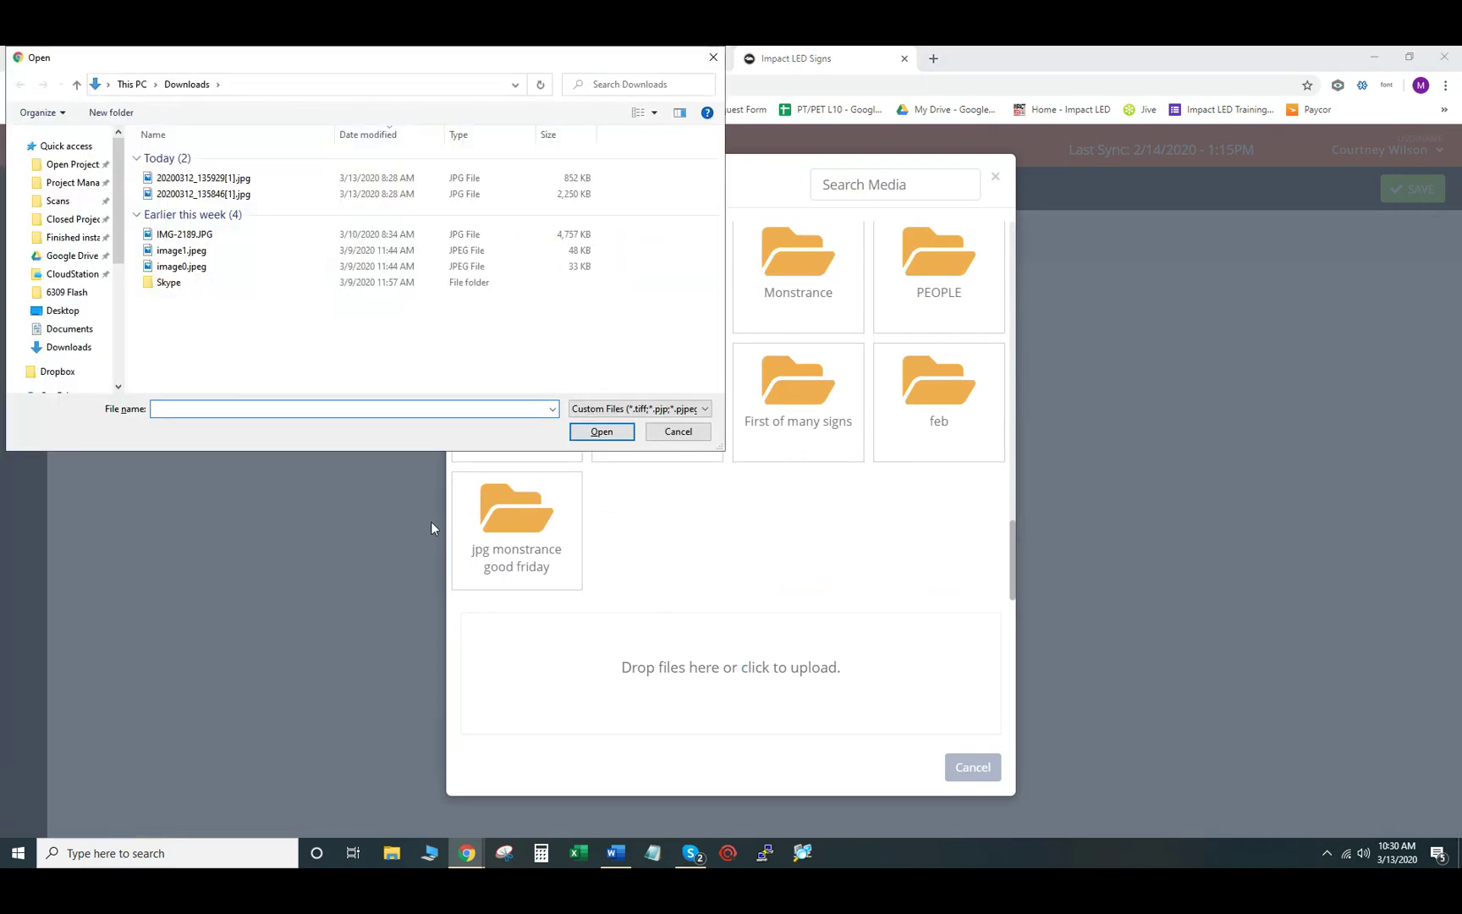
scroll(93, 309, down, 4)
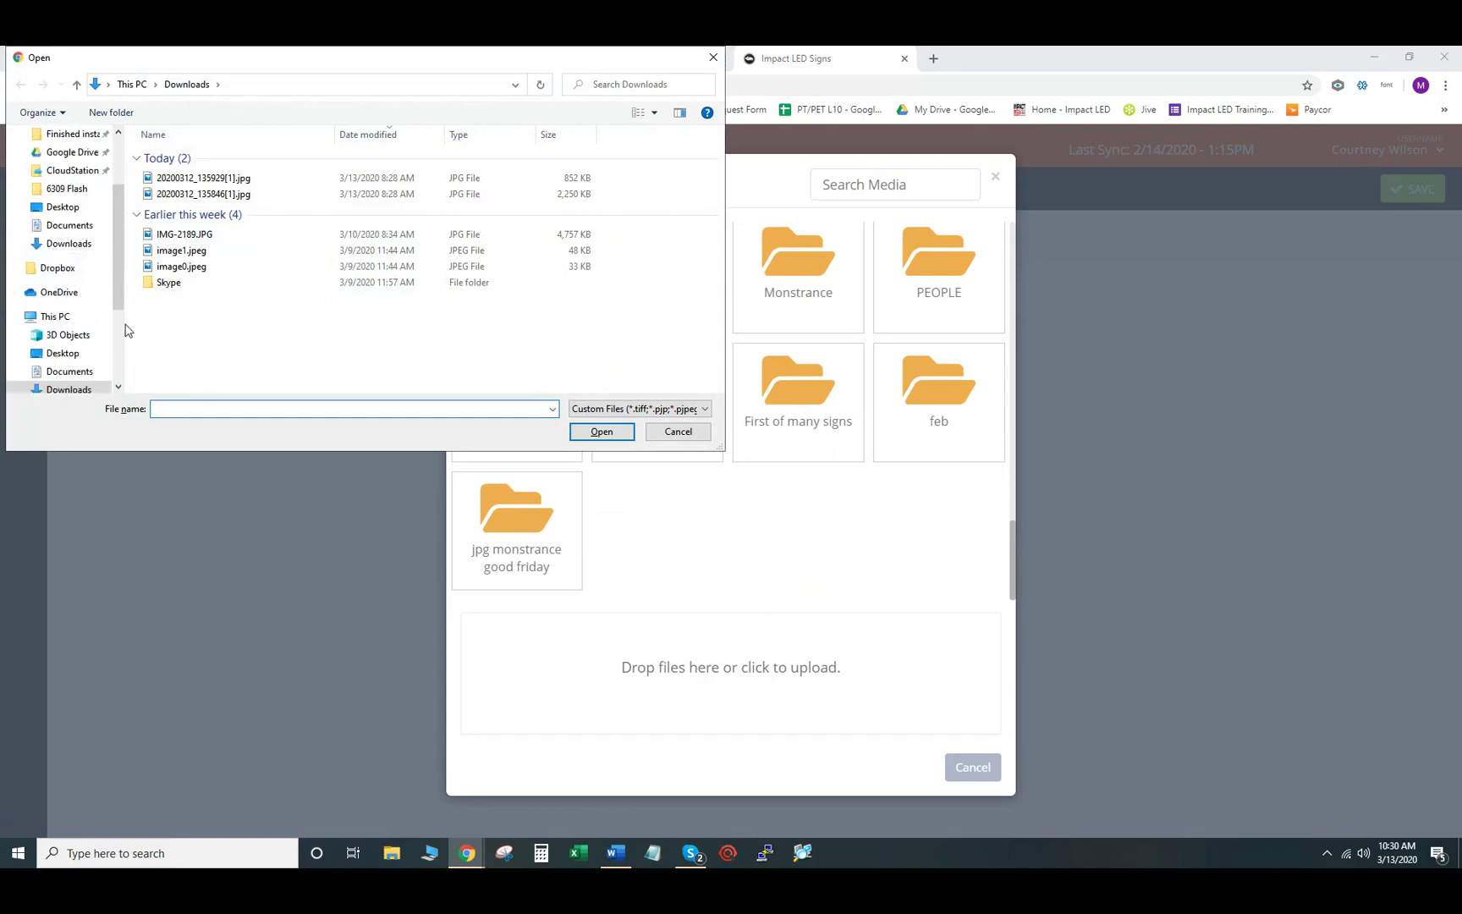
click(62, 335)
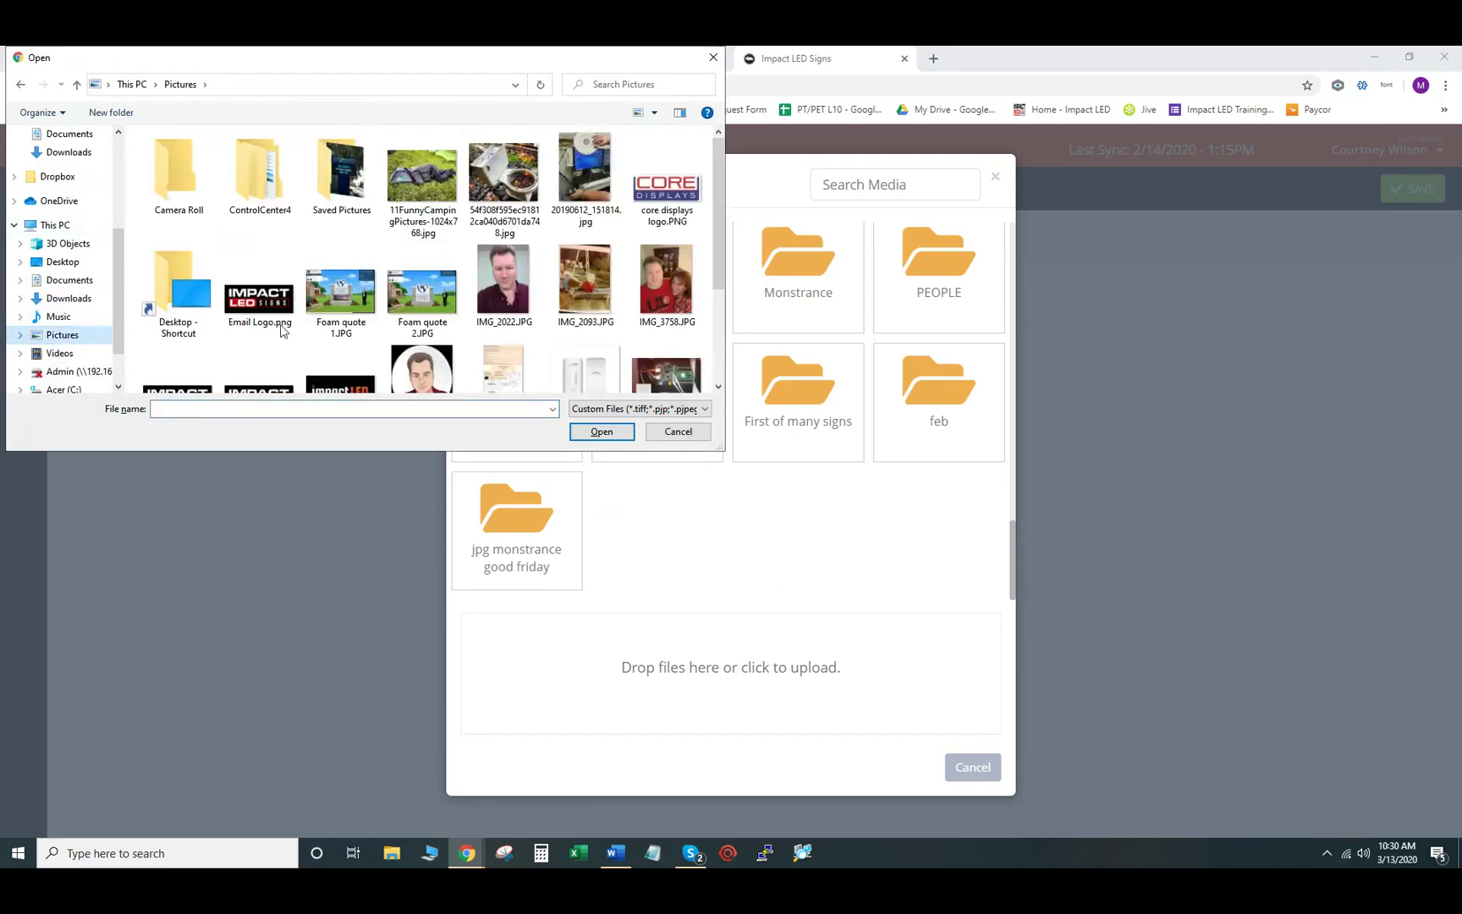
scroll(520, 289, down, 1)
scroll(520, 290, up, 1)
click(711, 58)
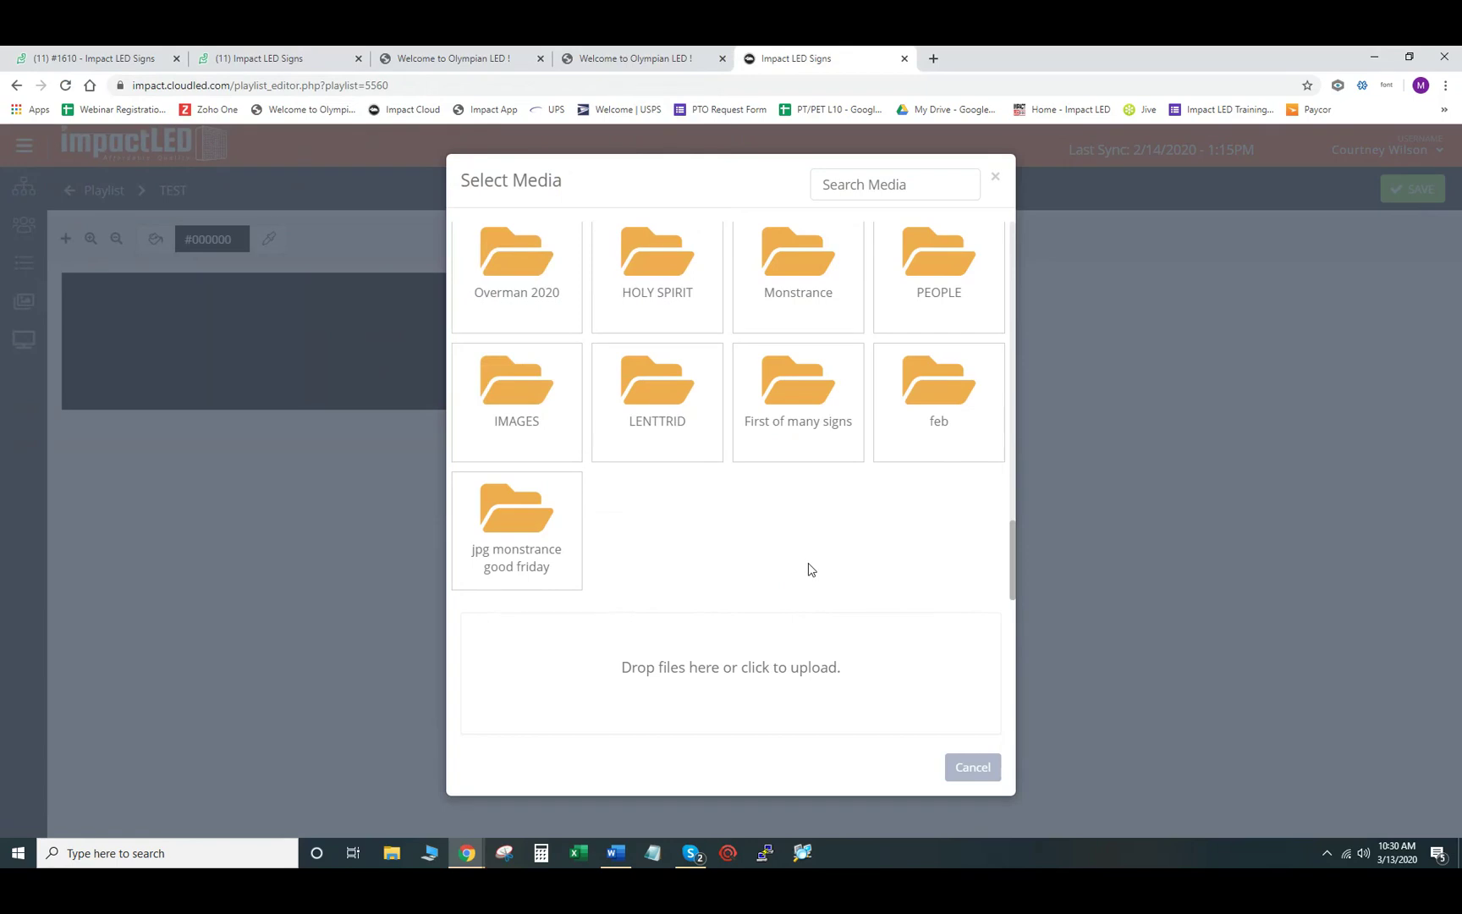
scroll(728, 542, up, 1)
scroll(726, 540, up, 3)
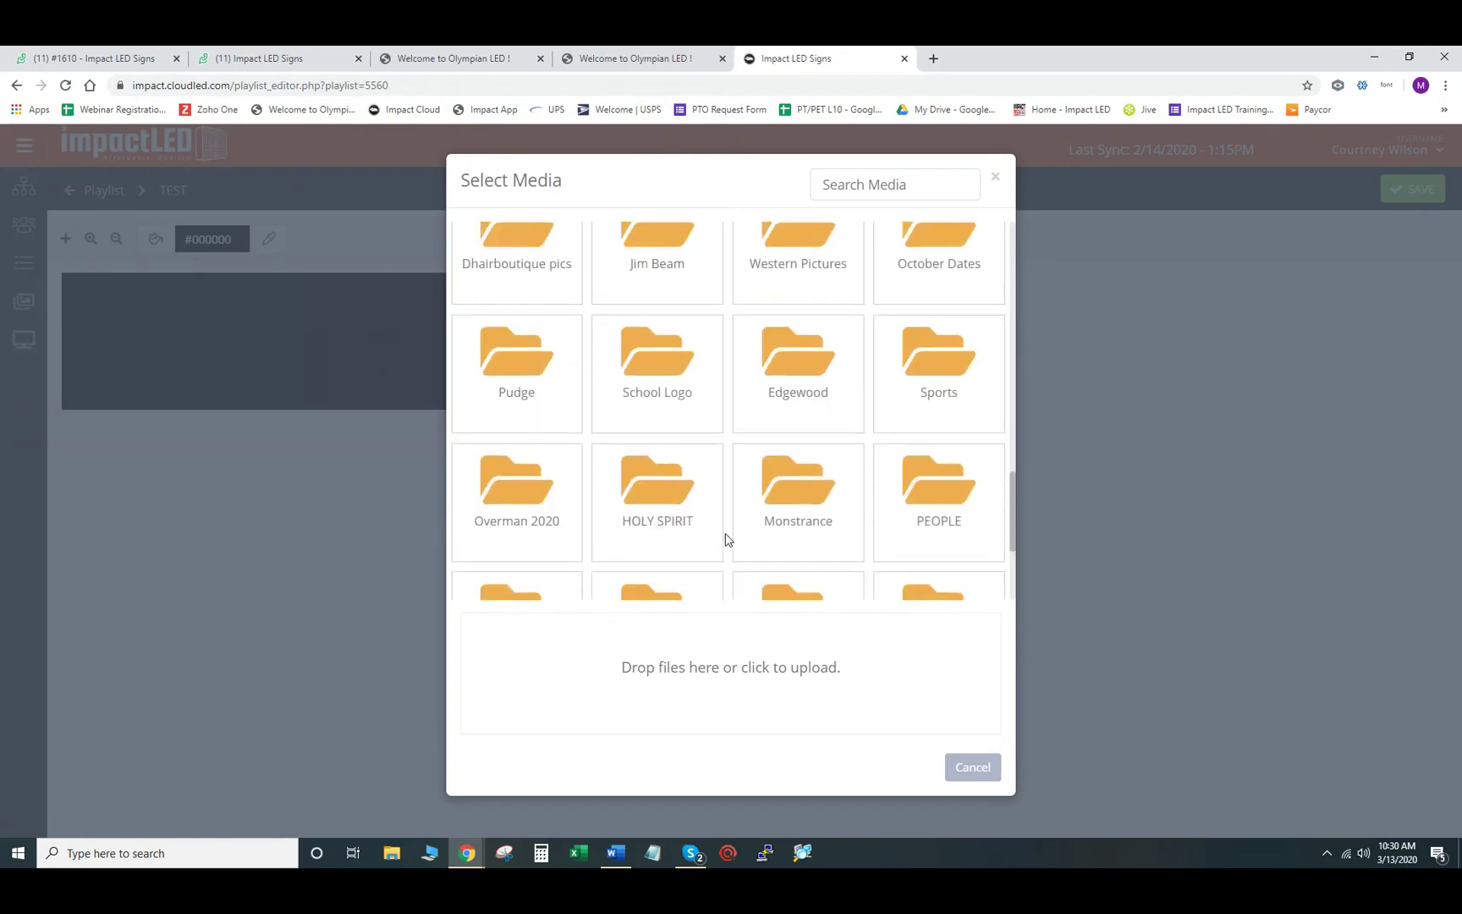
scroll(726, 540, up, 5)
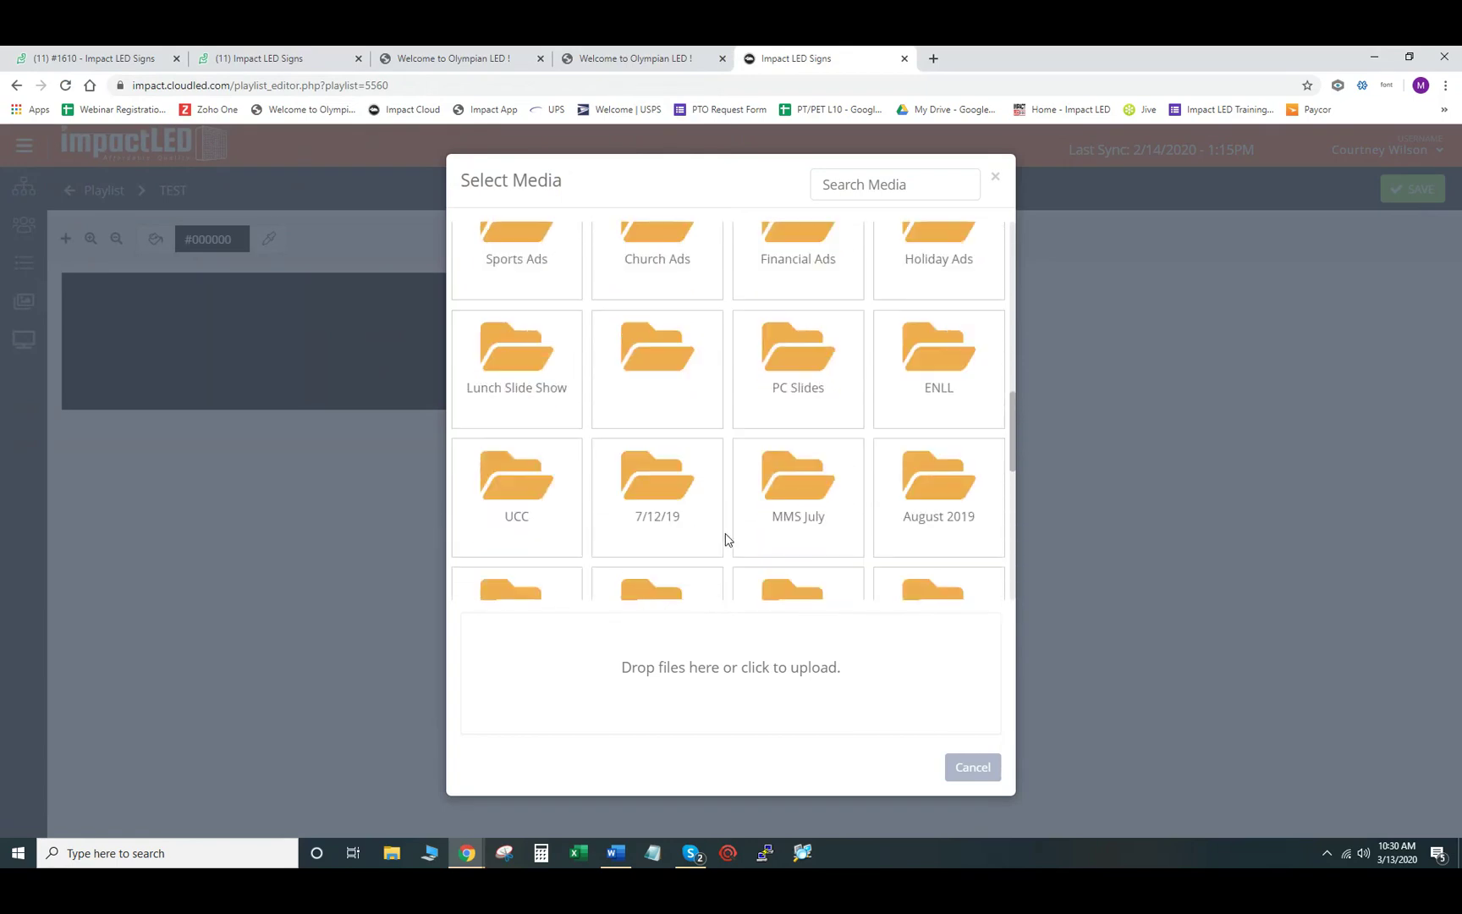
scroll(726, 540, up, 6)
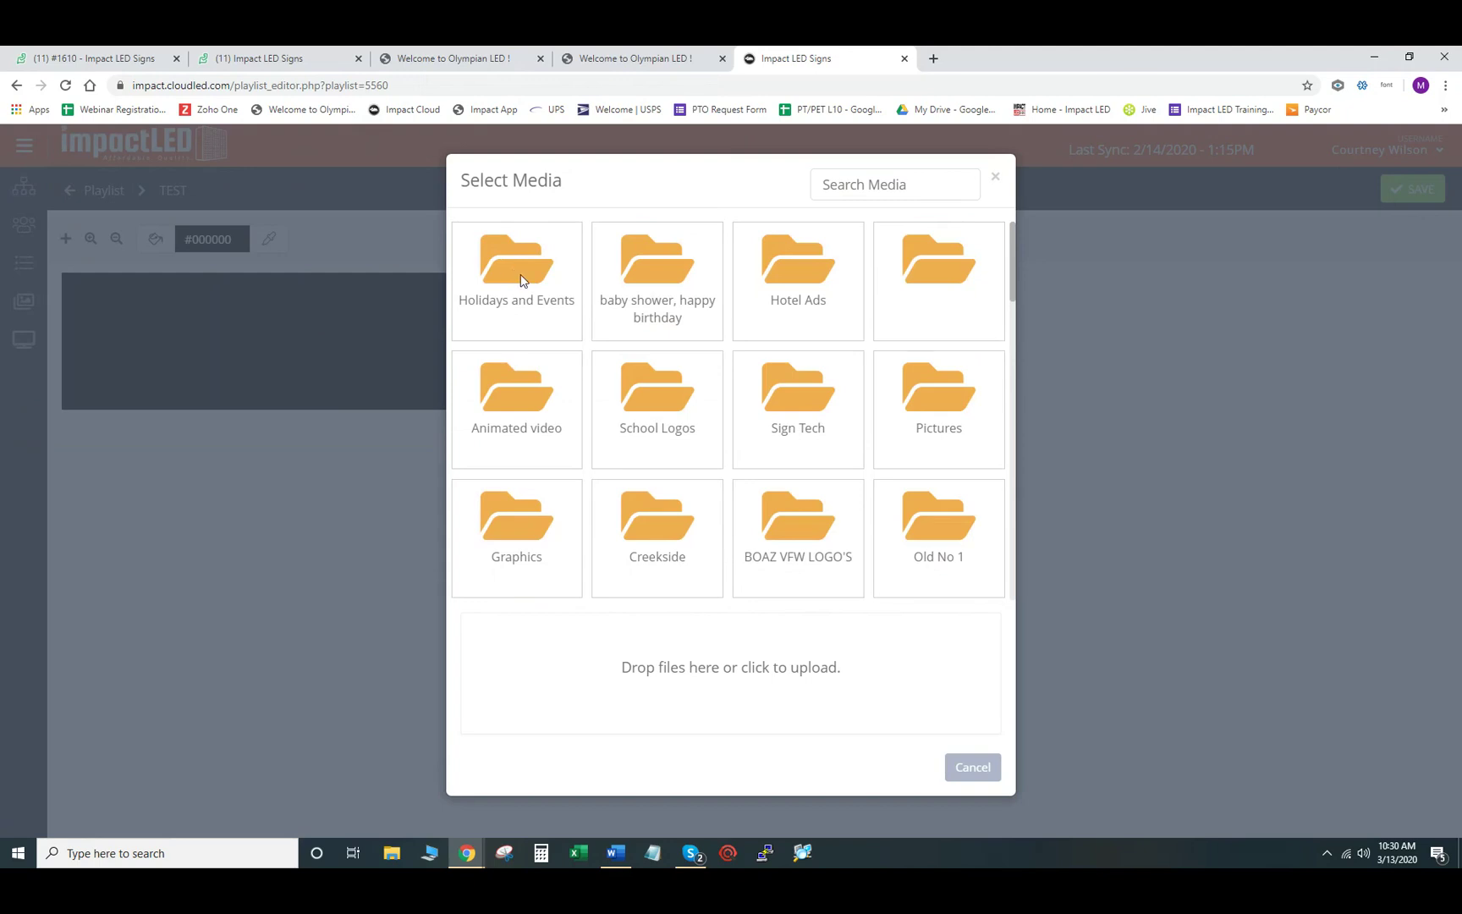
- Place BCKWeatherLightning20121214110856.jpg from Holidays and Events on the slide as a full-canvas image
click(522, 281)
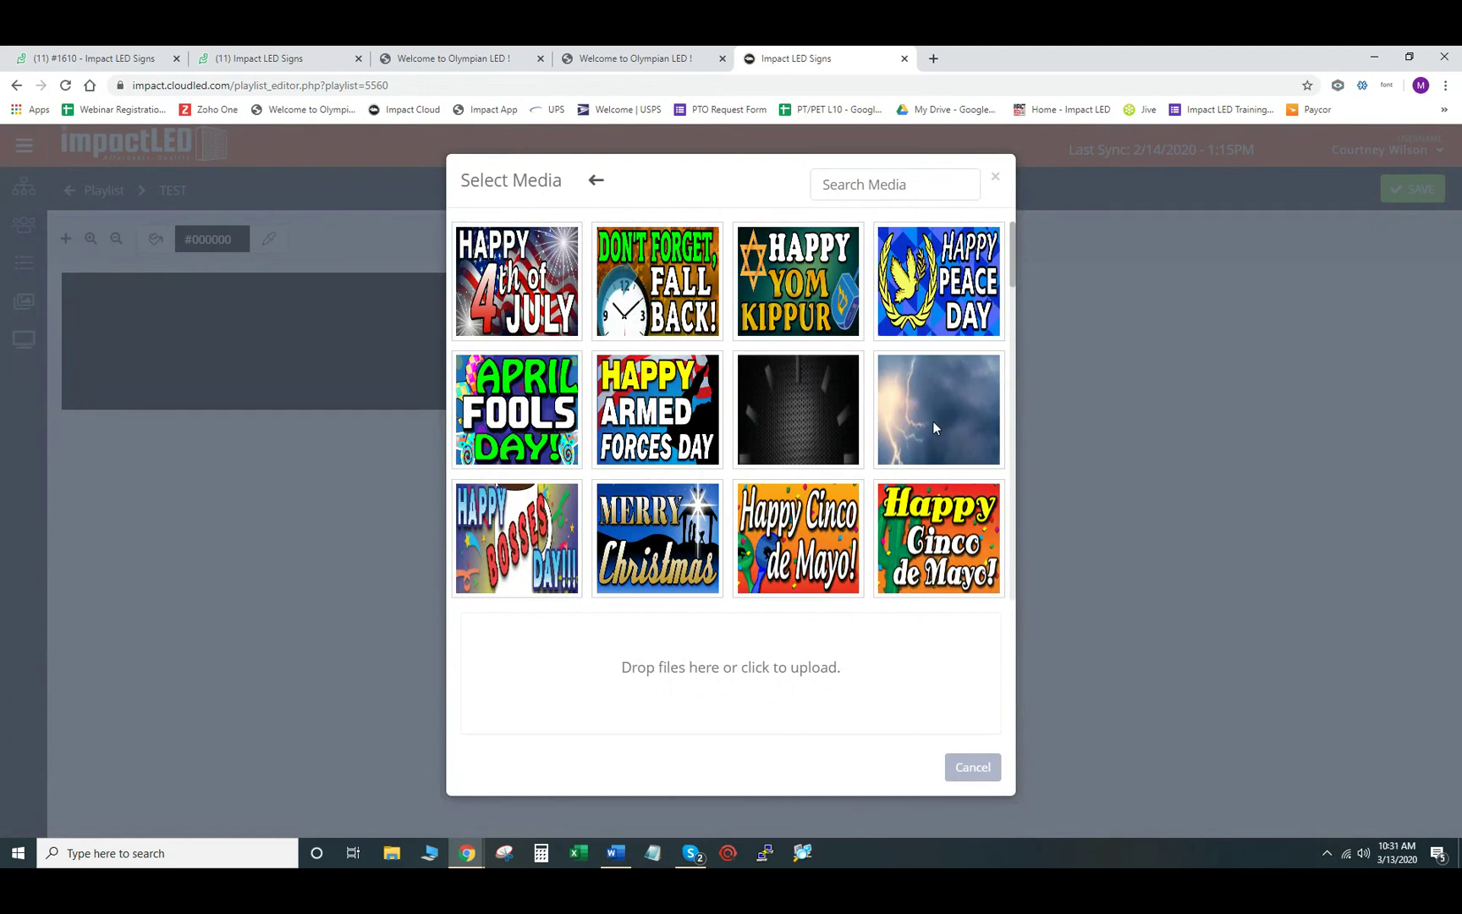
click(937, 414)
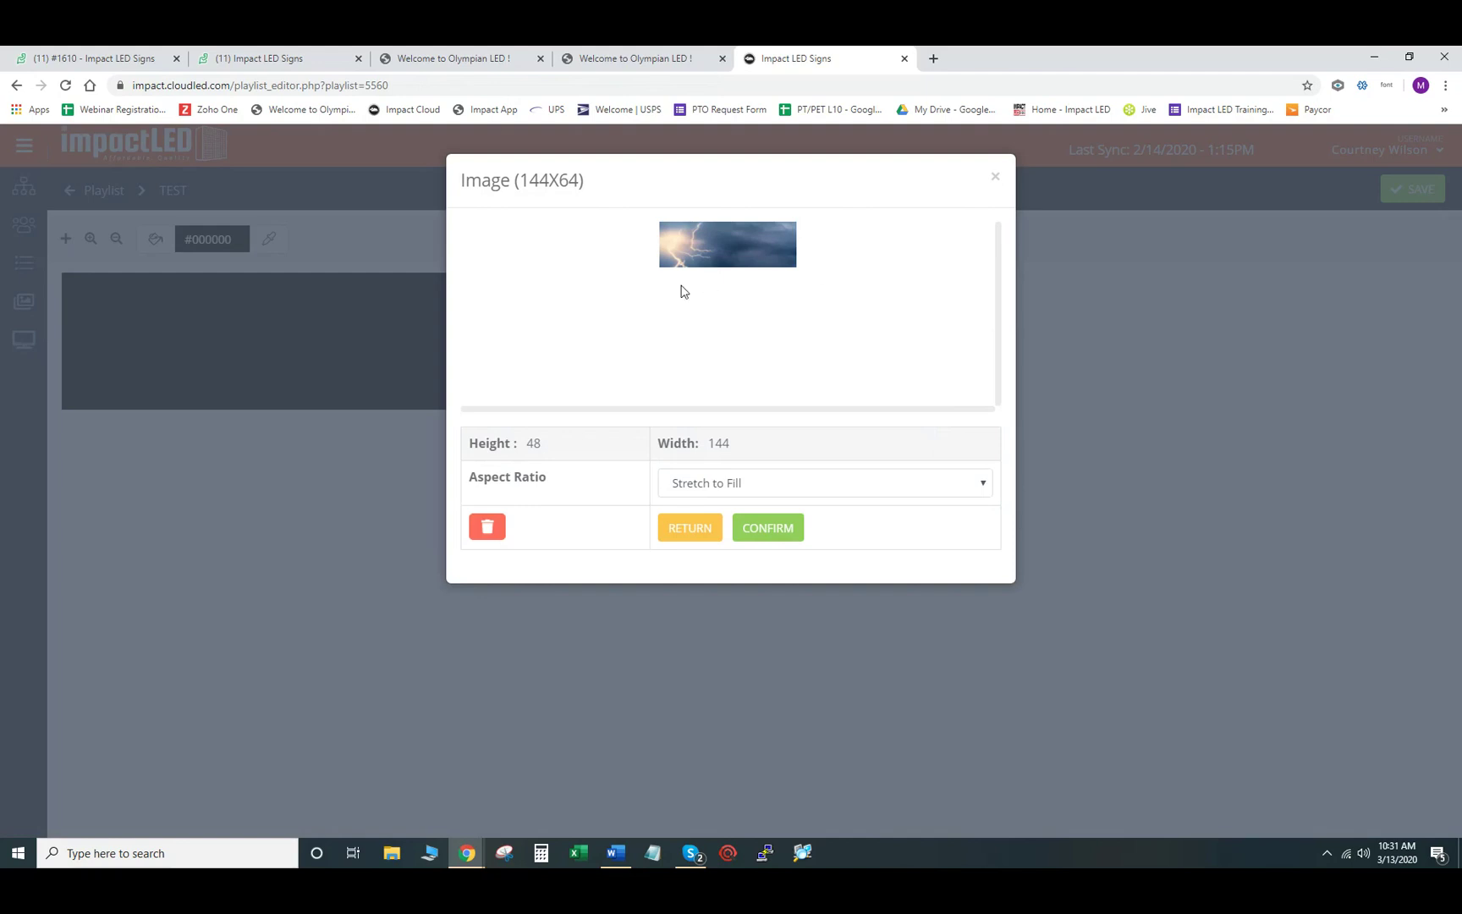
click(777, 530)
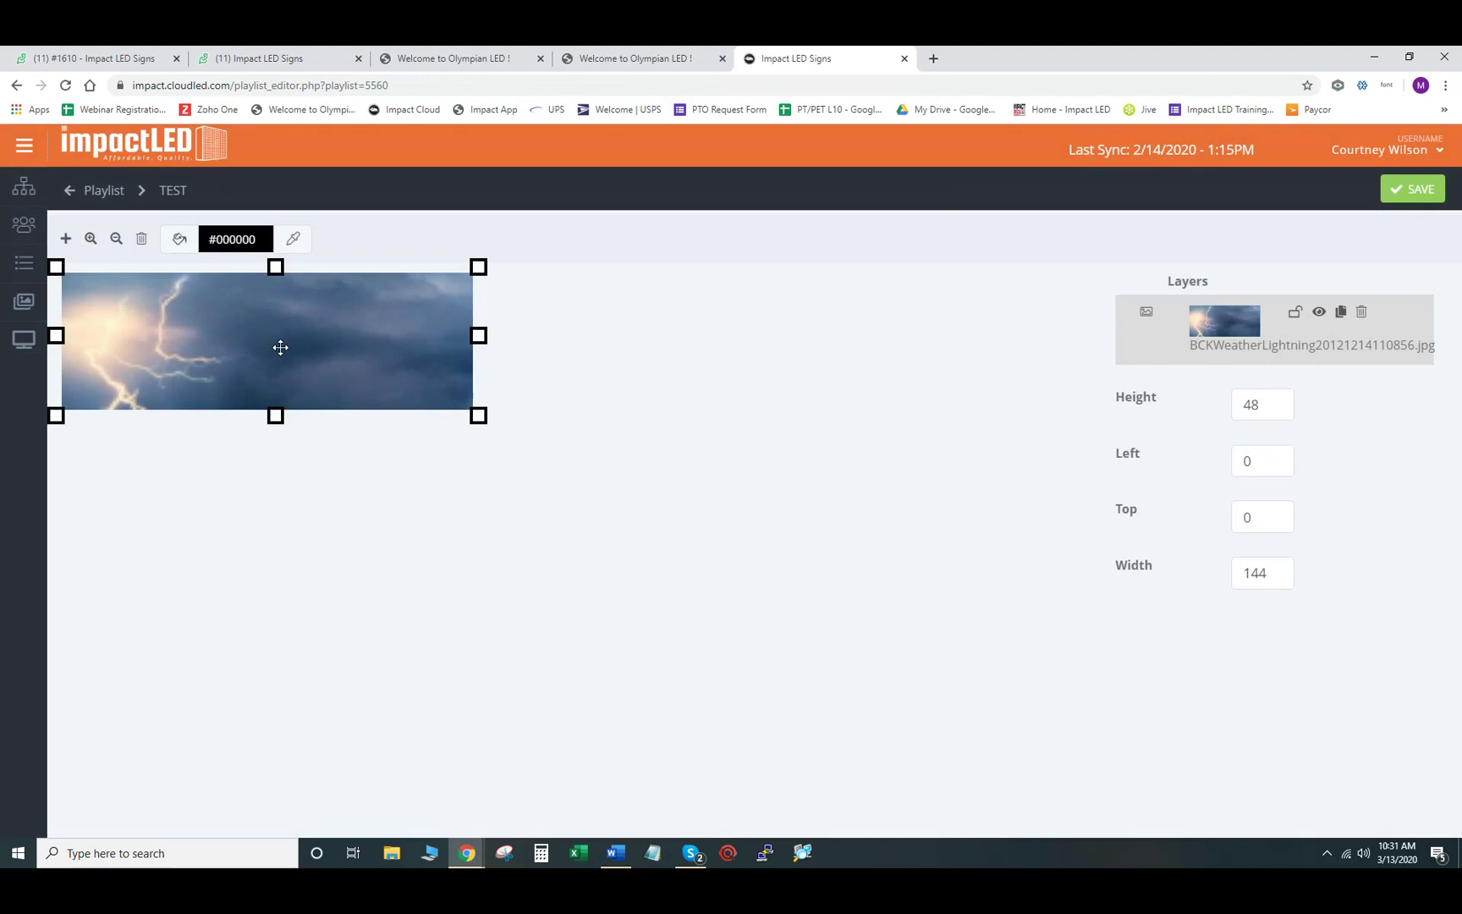
- Add a text object reading TEST to the slide
click(65, 240)
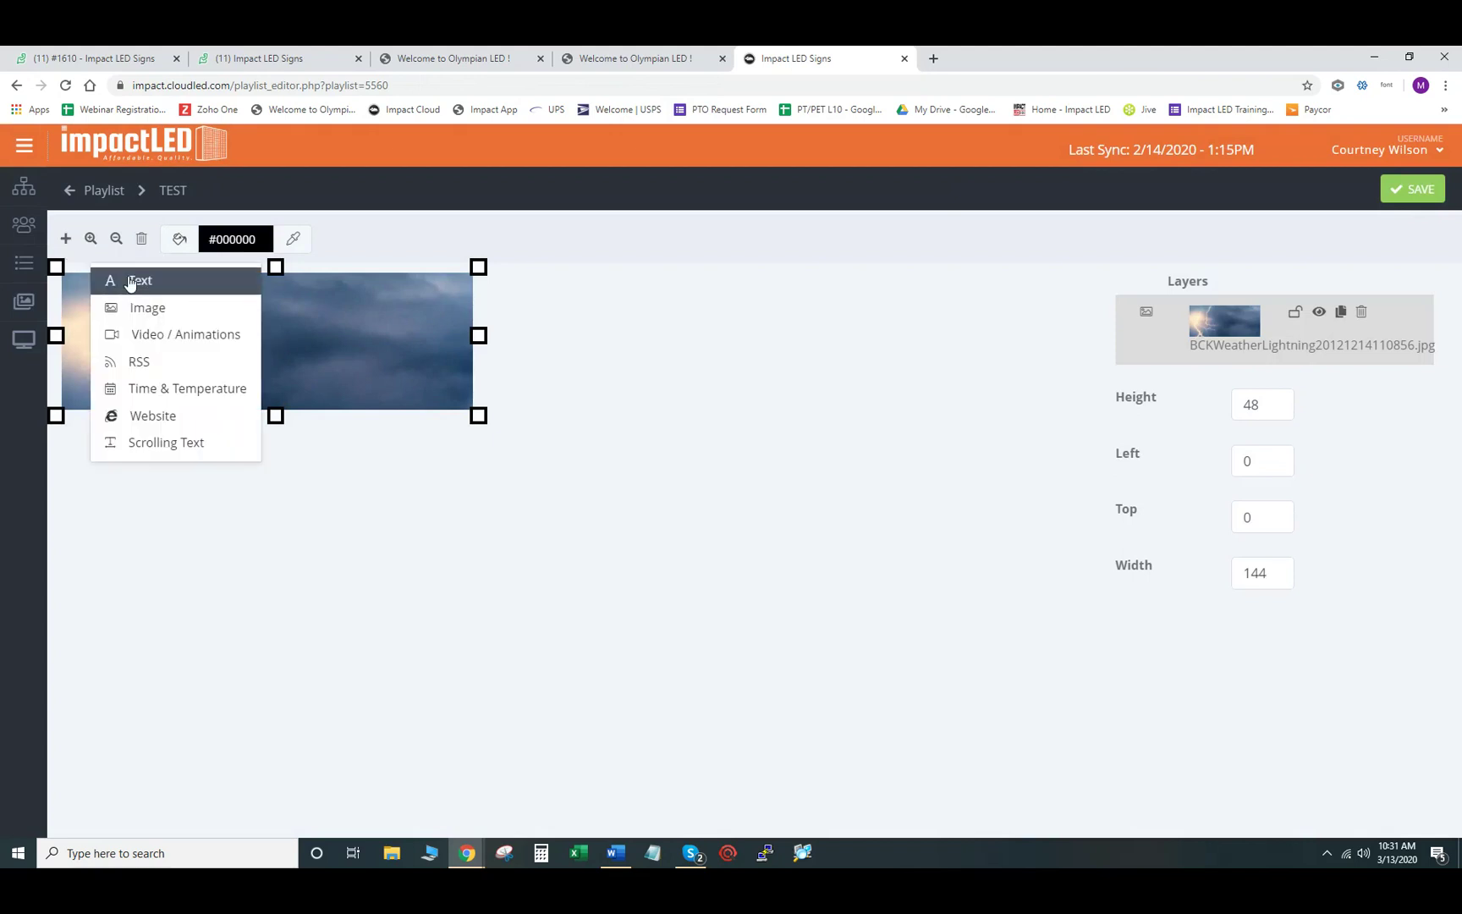
click(131, 282)
double_click(296, 422)
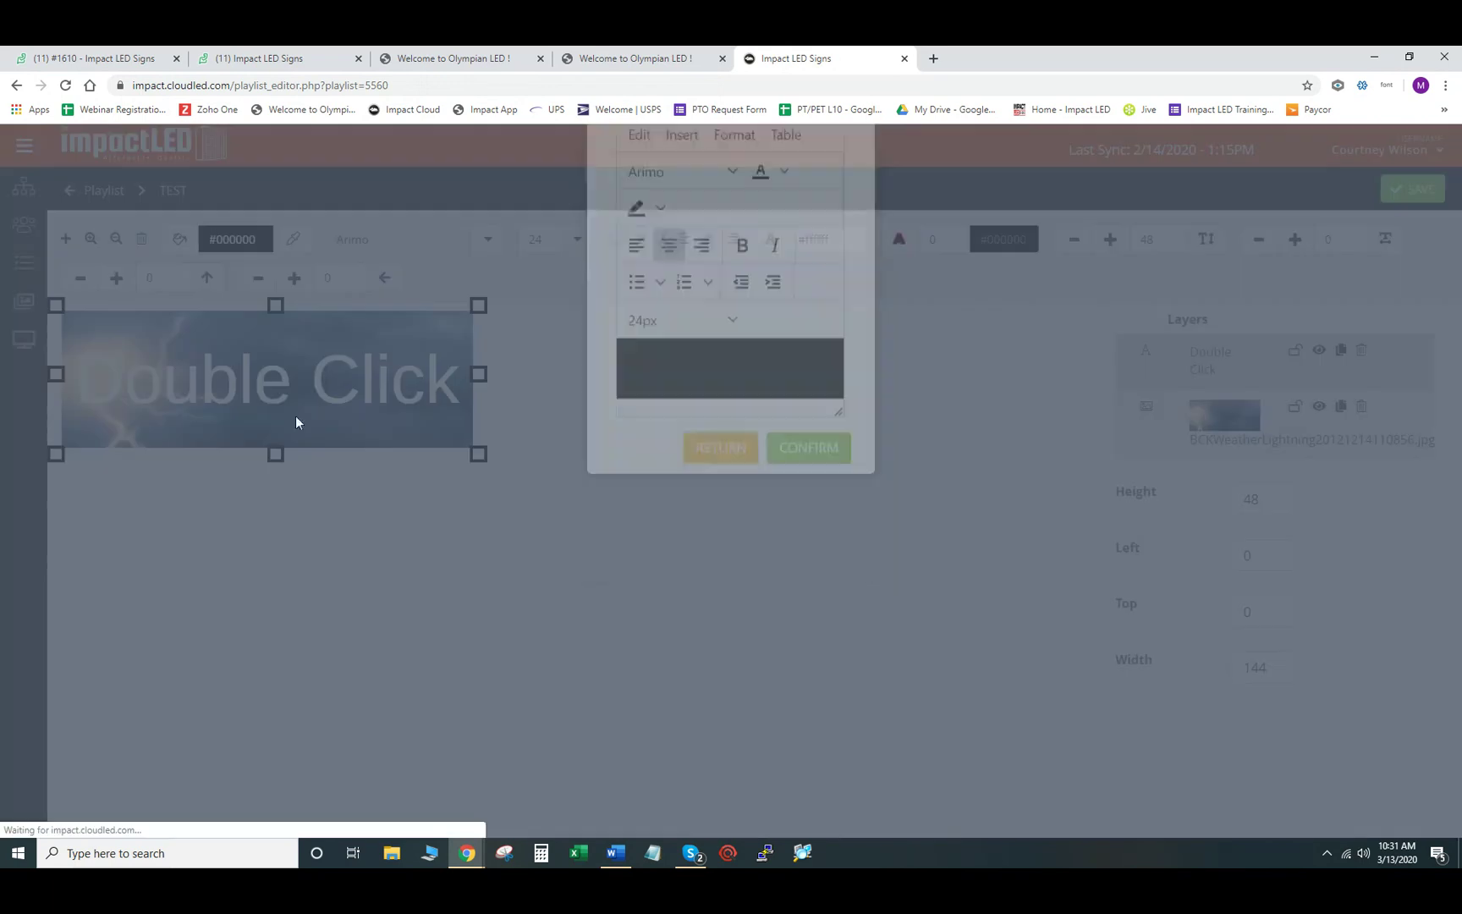
drag(810, 476, 663, 470)
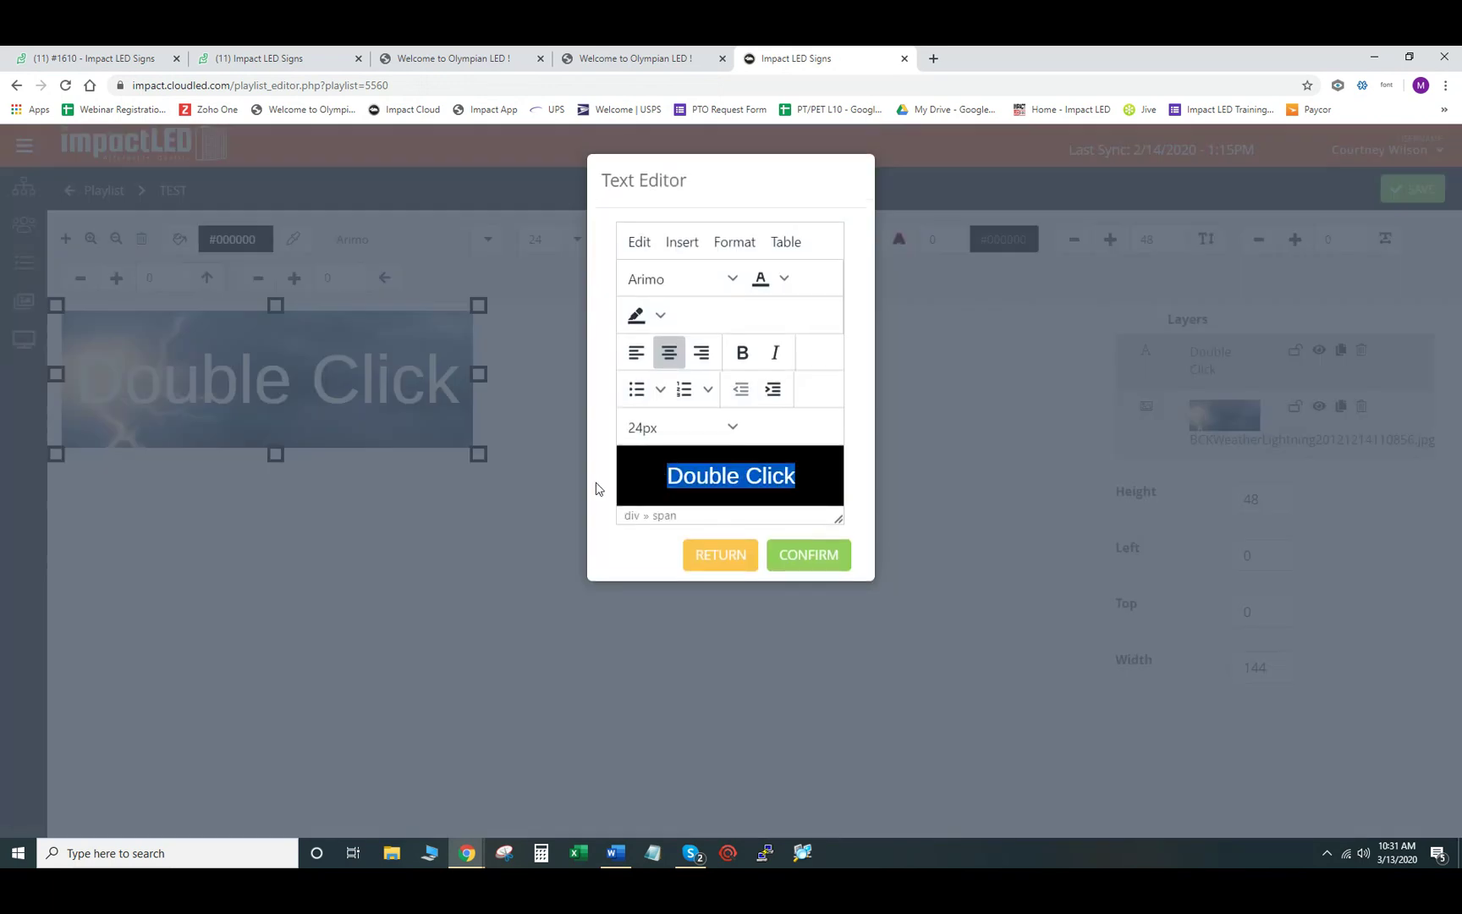
text(TEST)
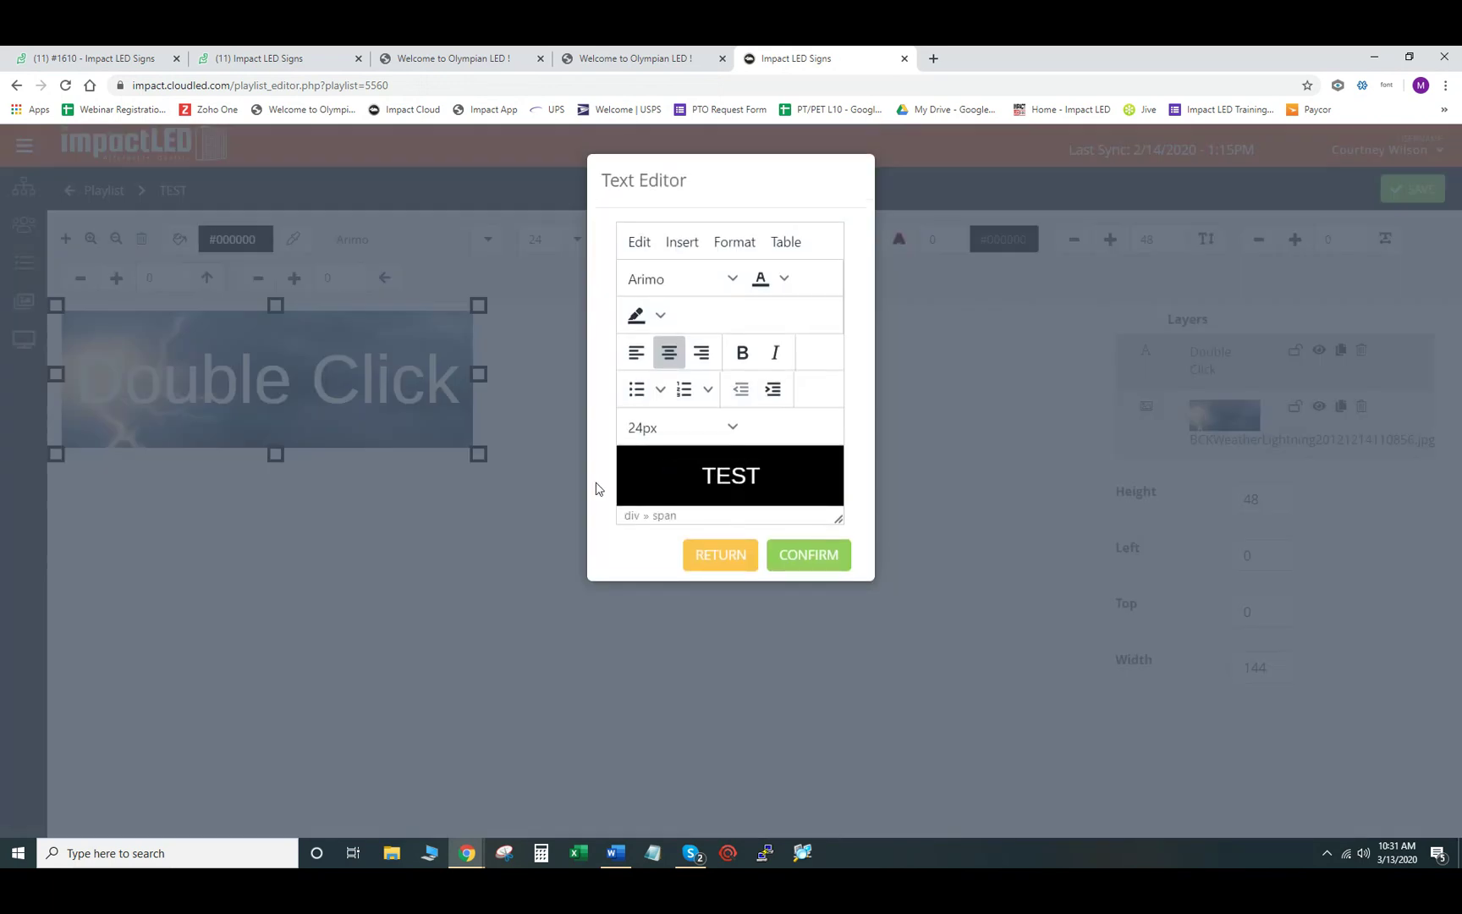
click(838, 560)
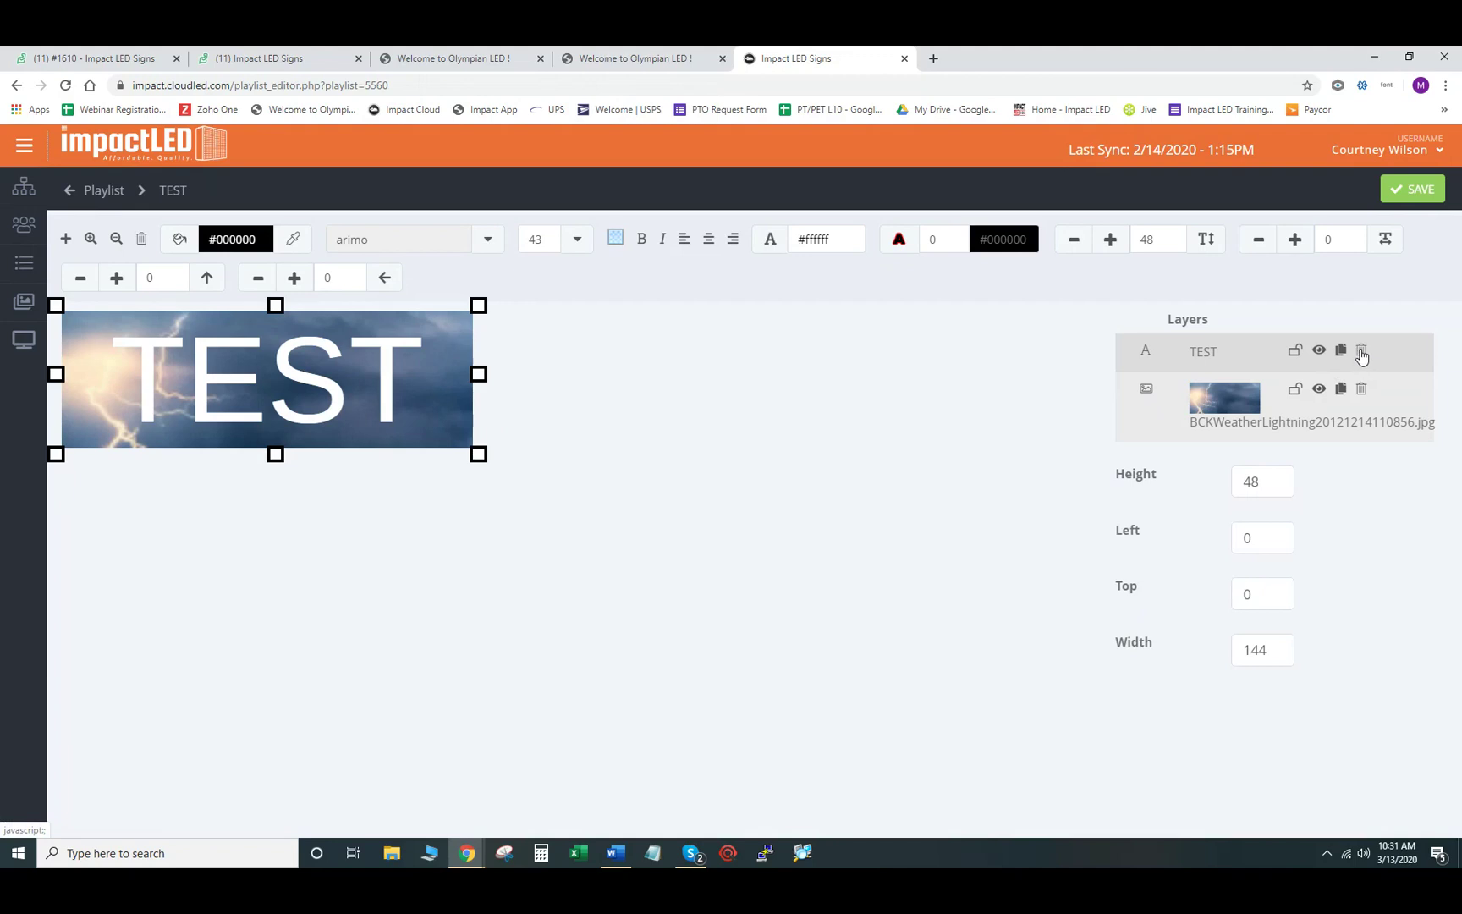
- Delete both the TEST text and lightning image layers, then add a new image object
click(1361, 352)
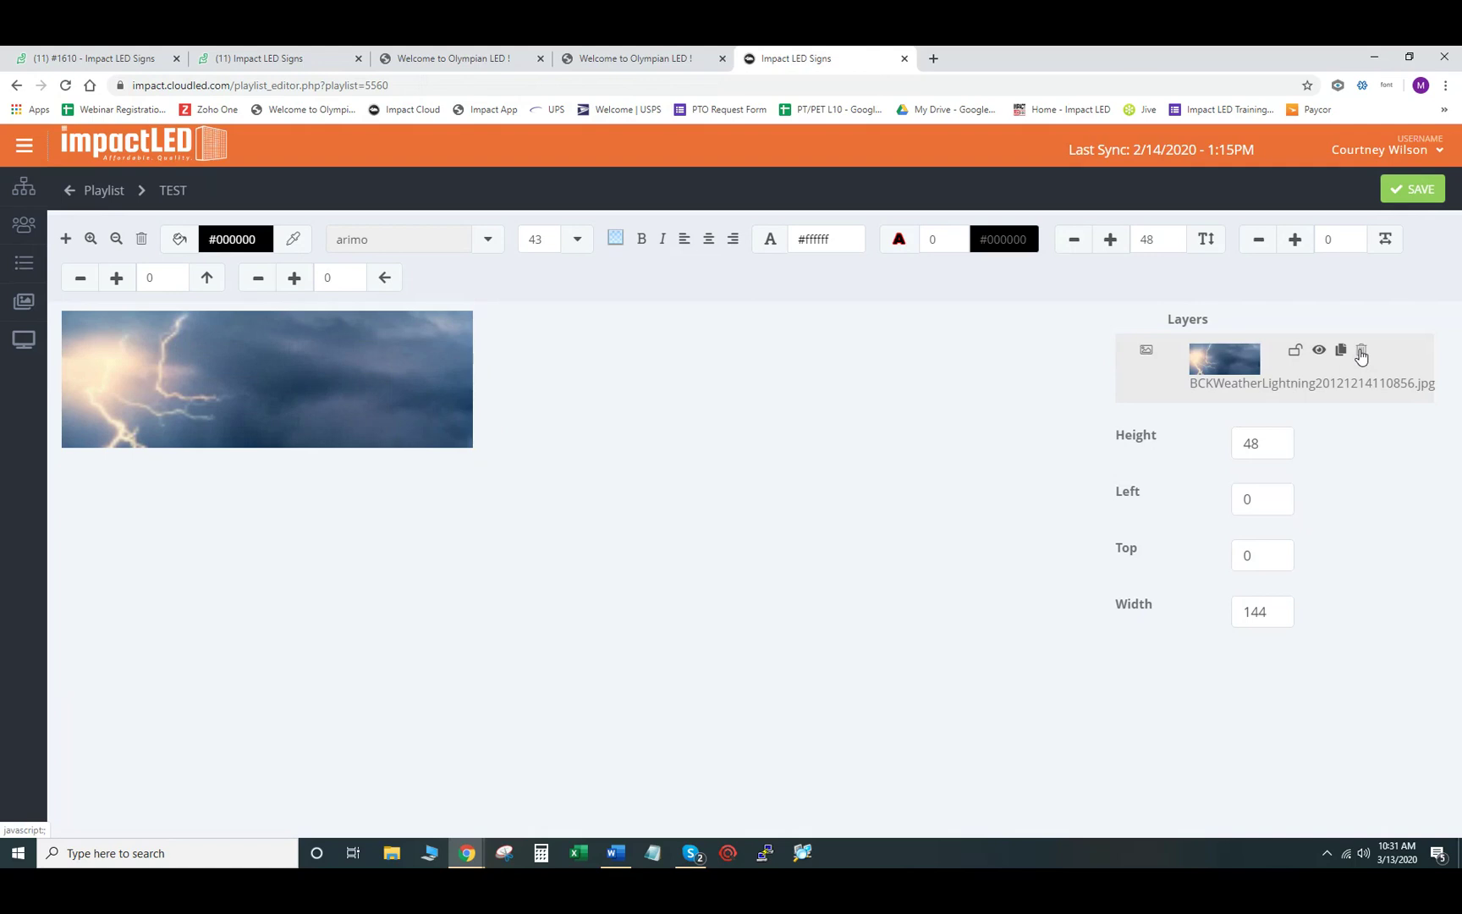
click(1361, 352)
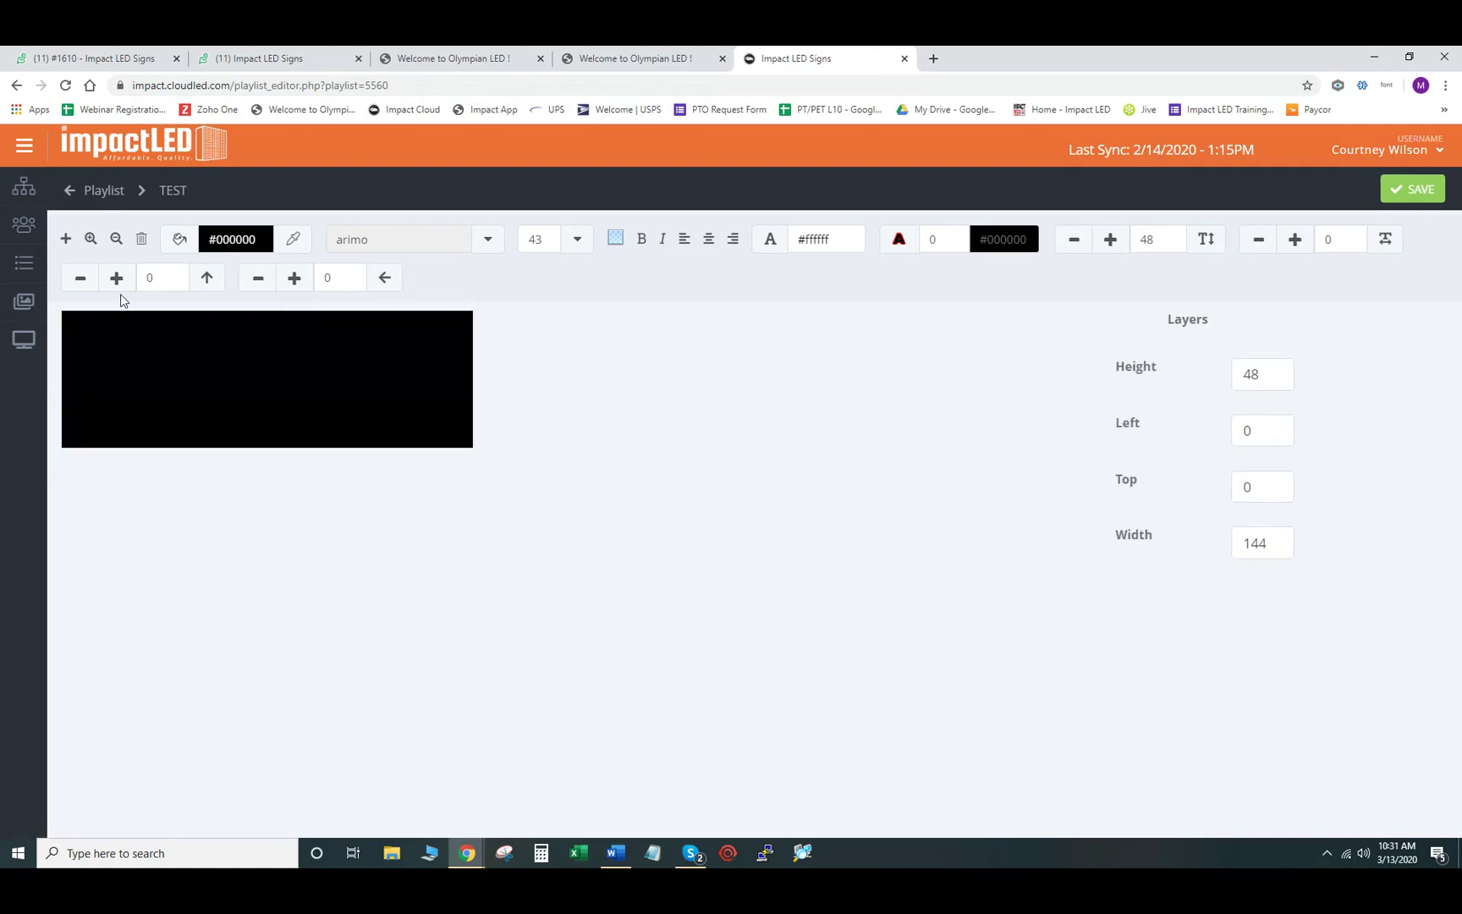
click(66, 240)
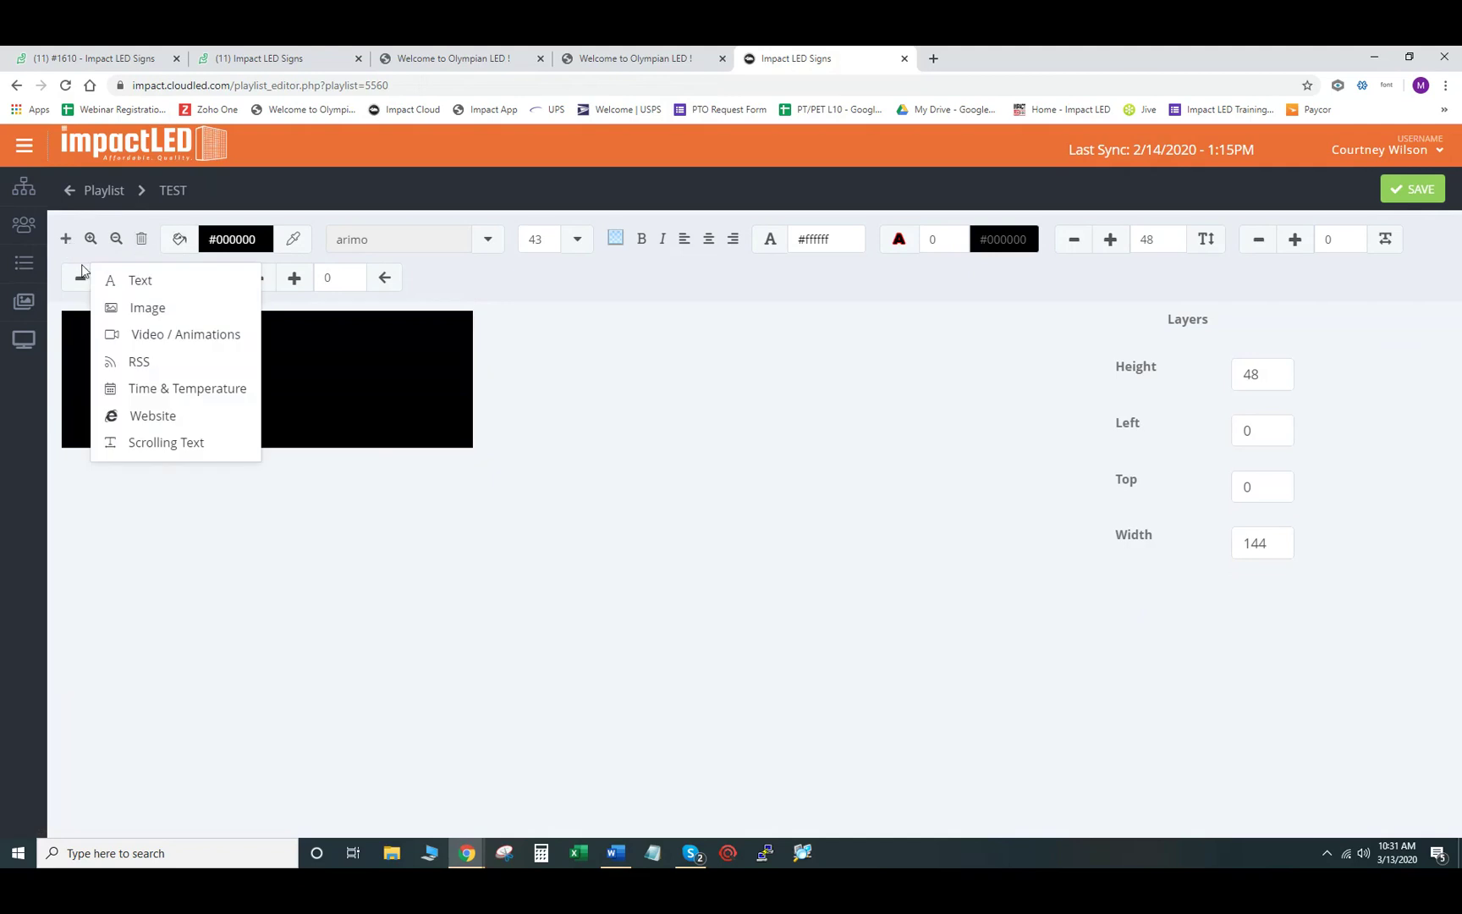
click(135, 307)
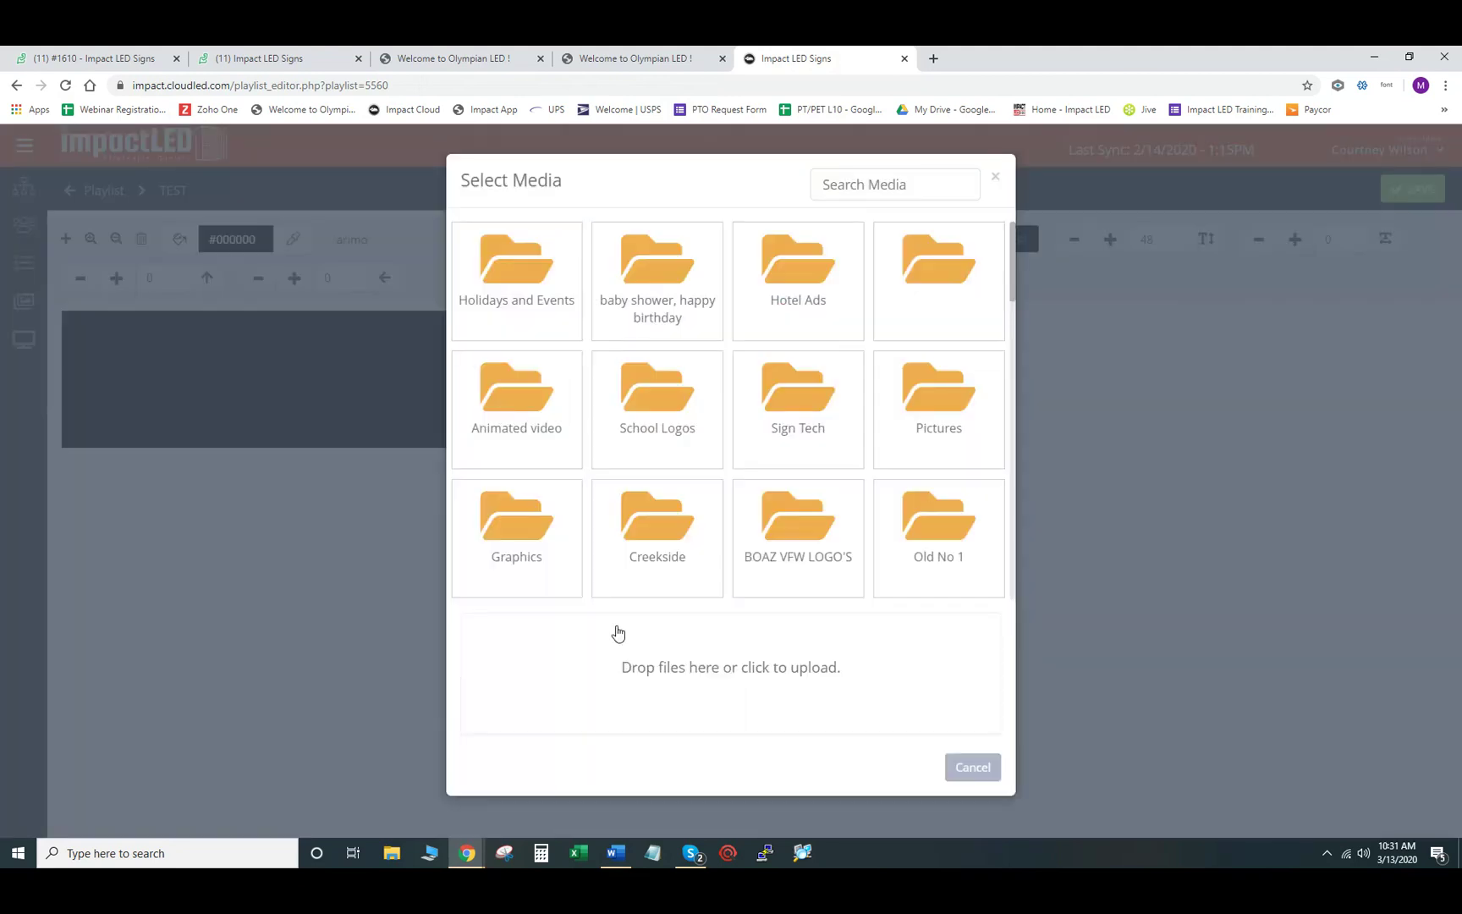
- Place the round tiger logo from School Logos with Stretch to Fill aspect ratio
click(659, 399)
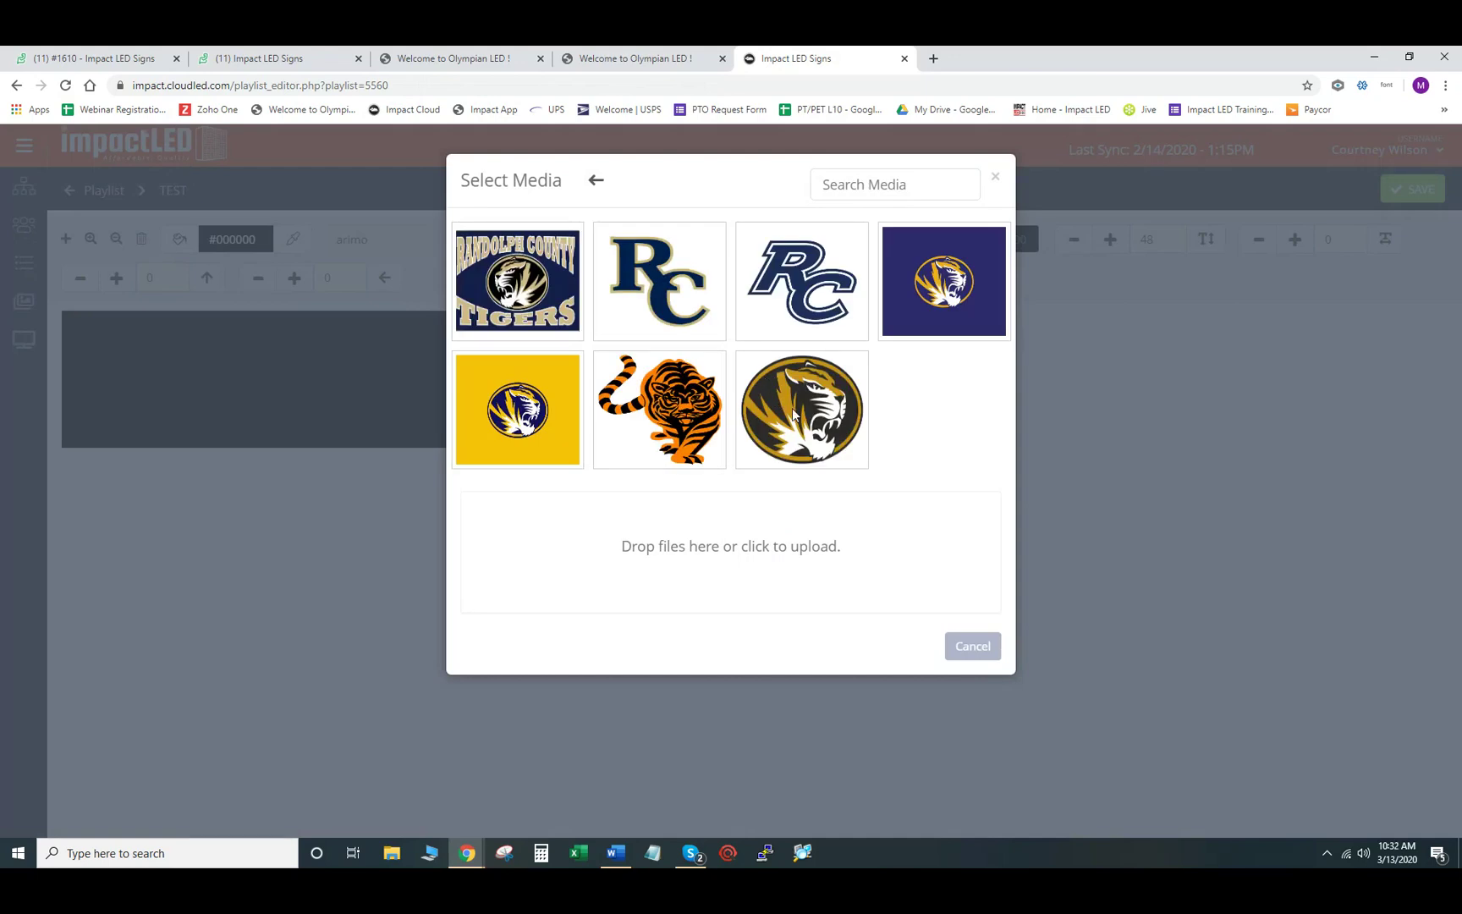
click(793, 415)
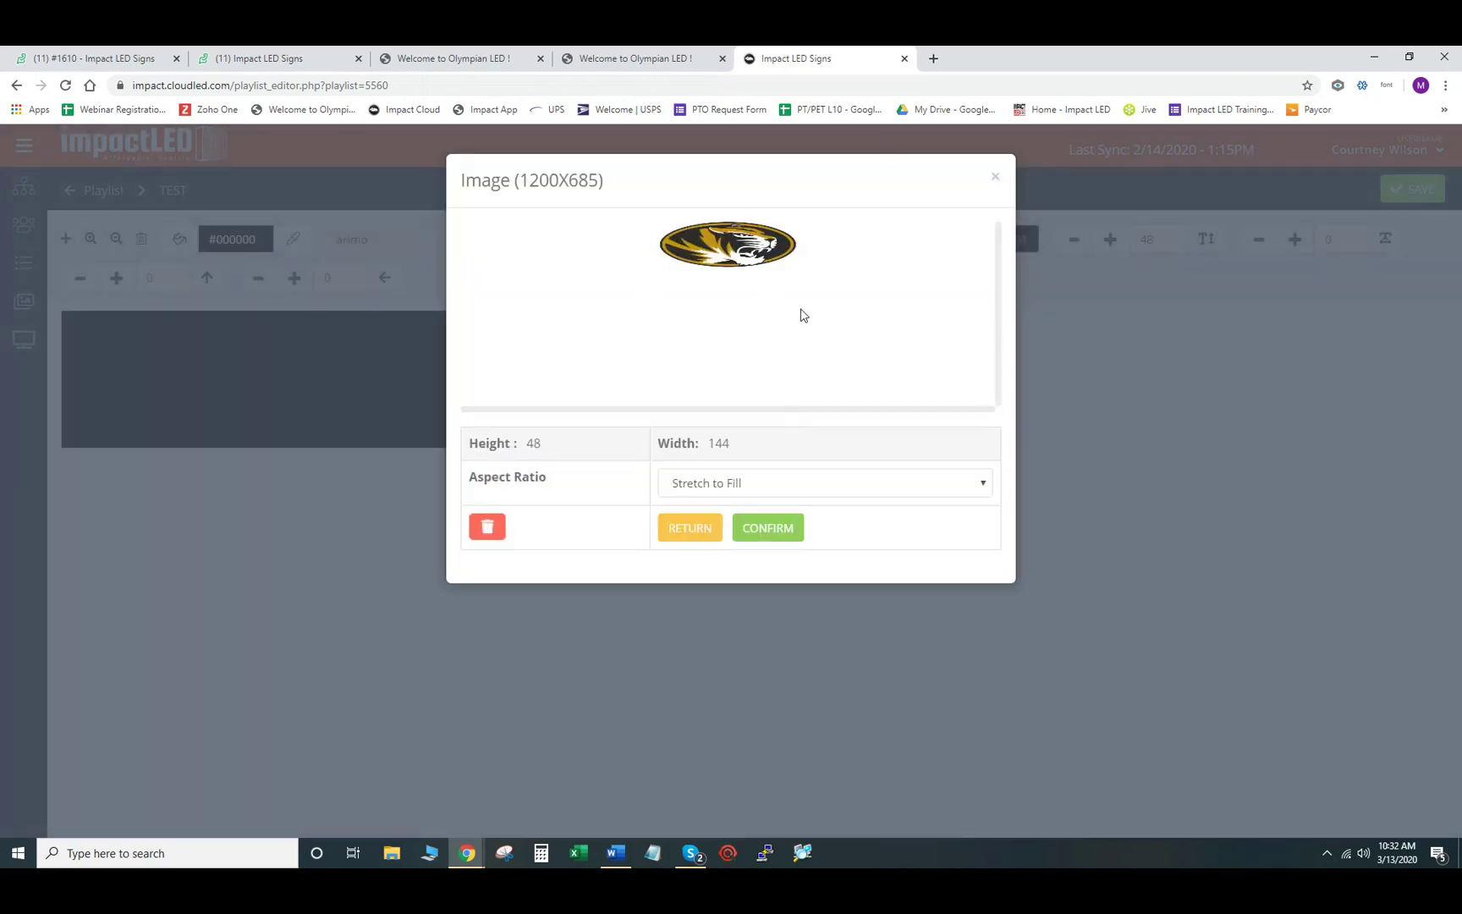
click(869, 486)
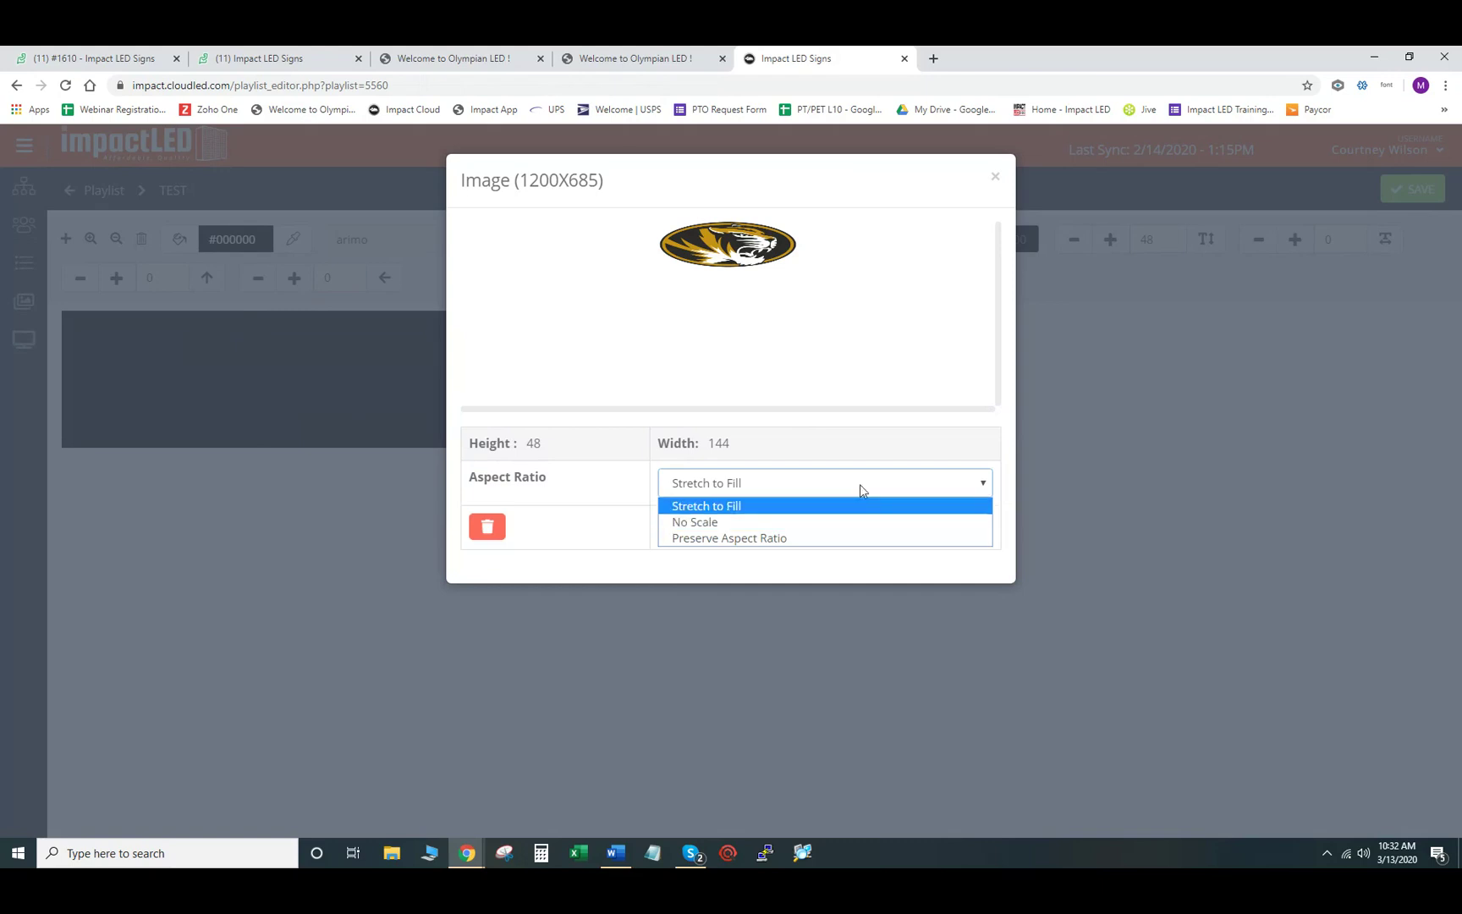
click(876, 443)
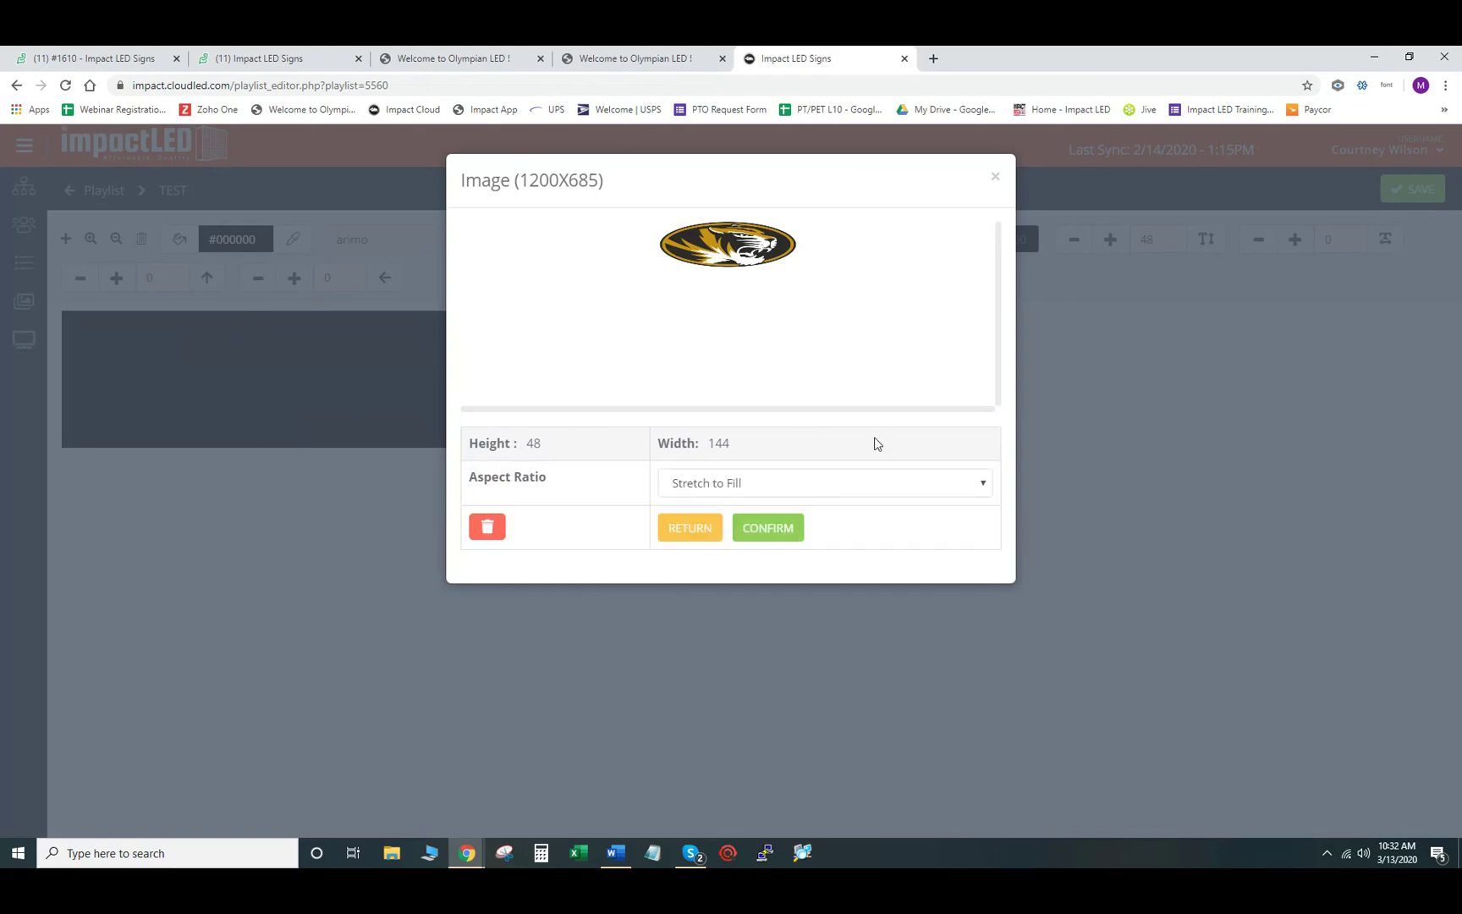
click(846, 486)
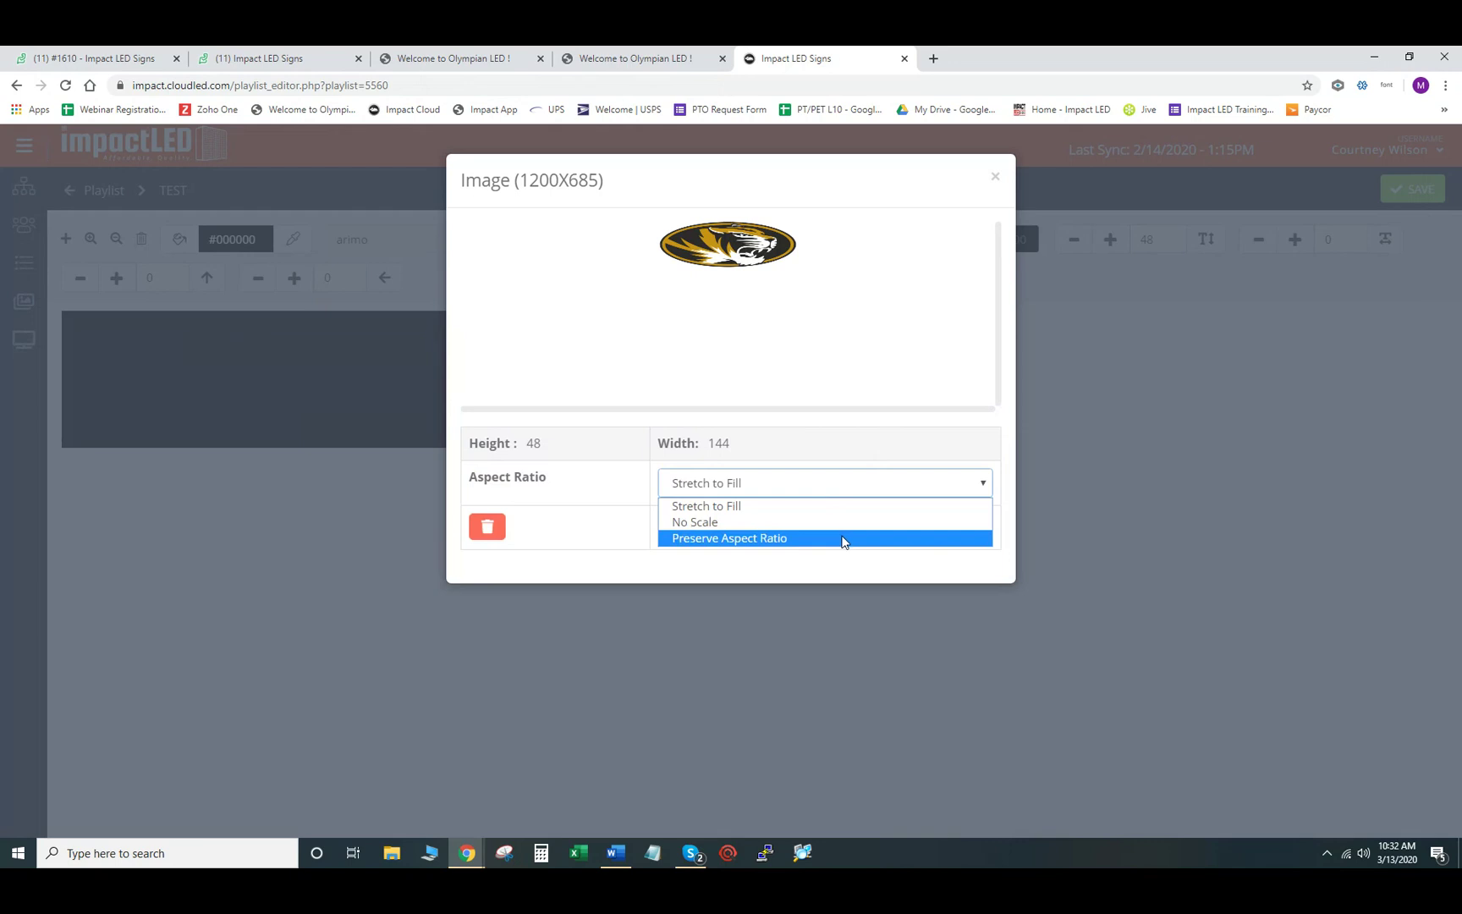
click(874, 442)
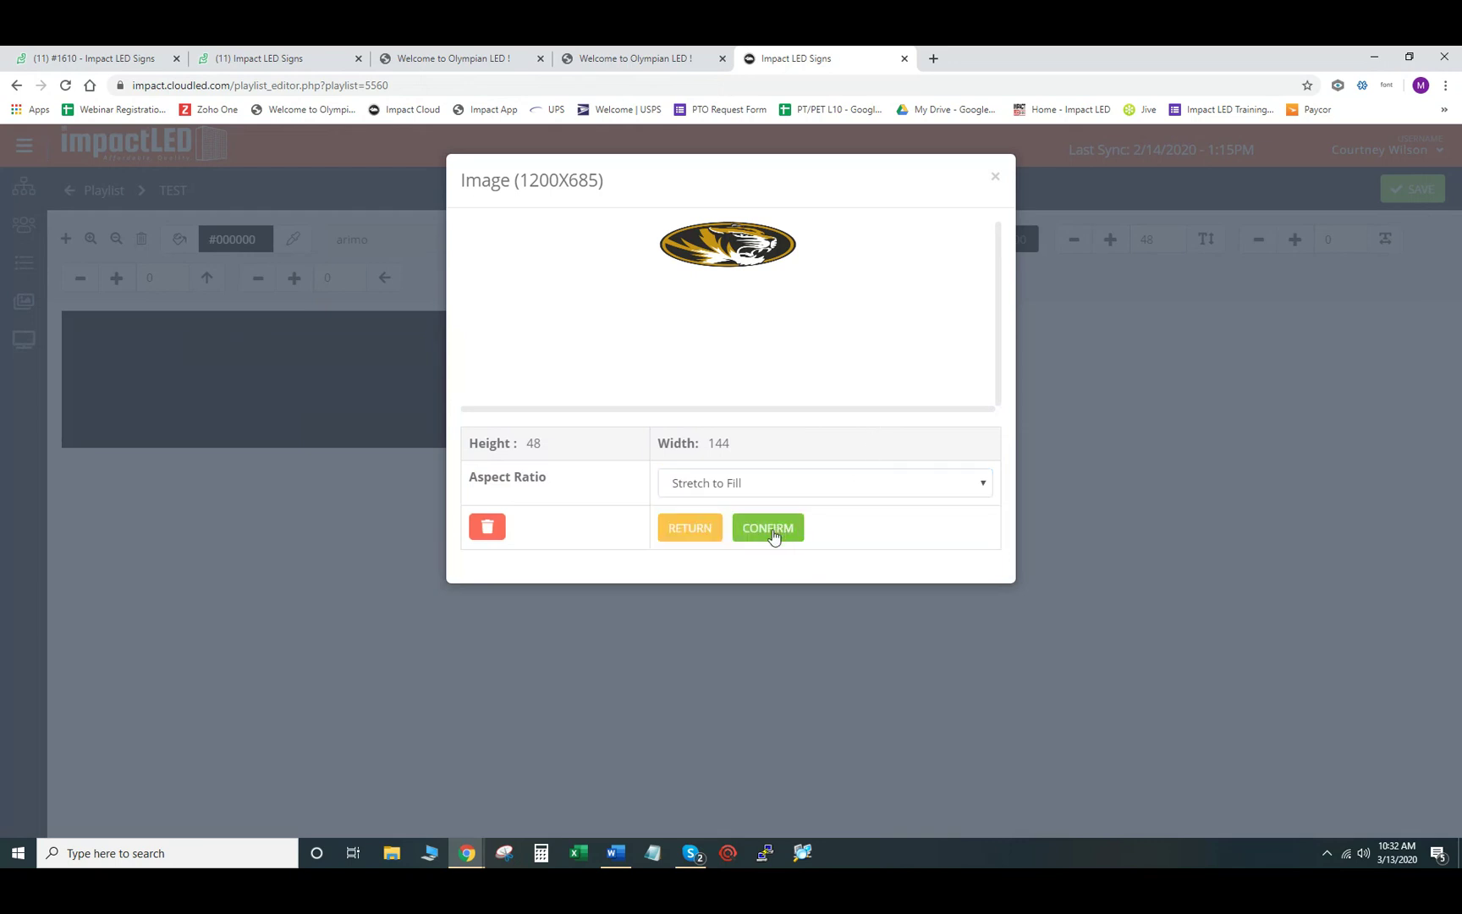
click(773, 535)
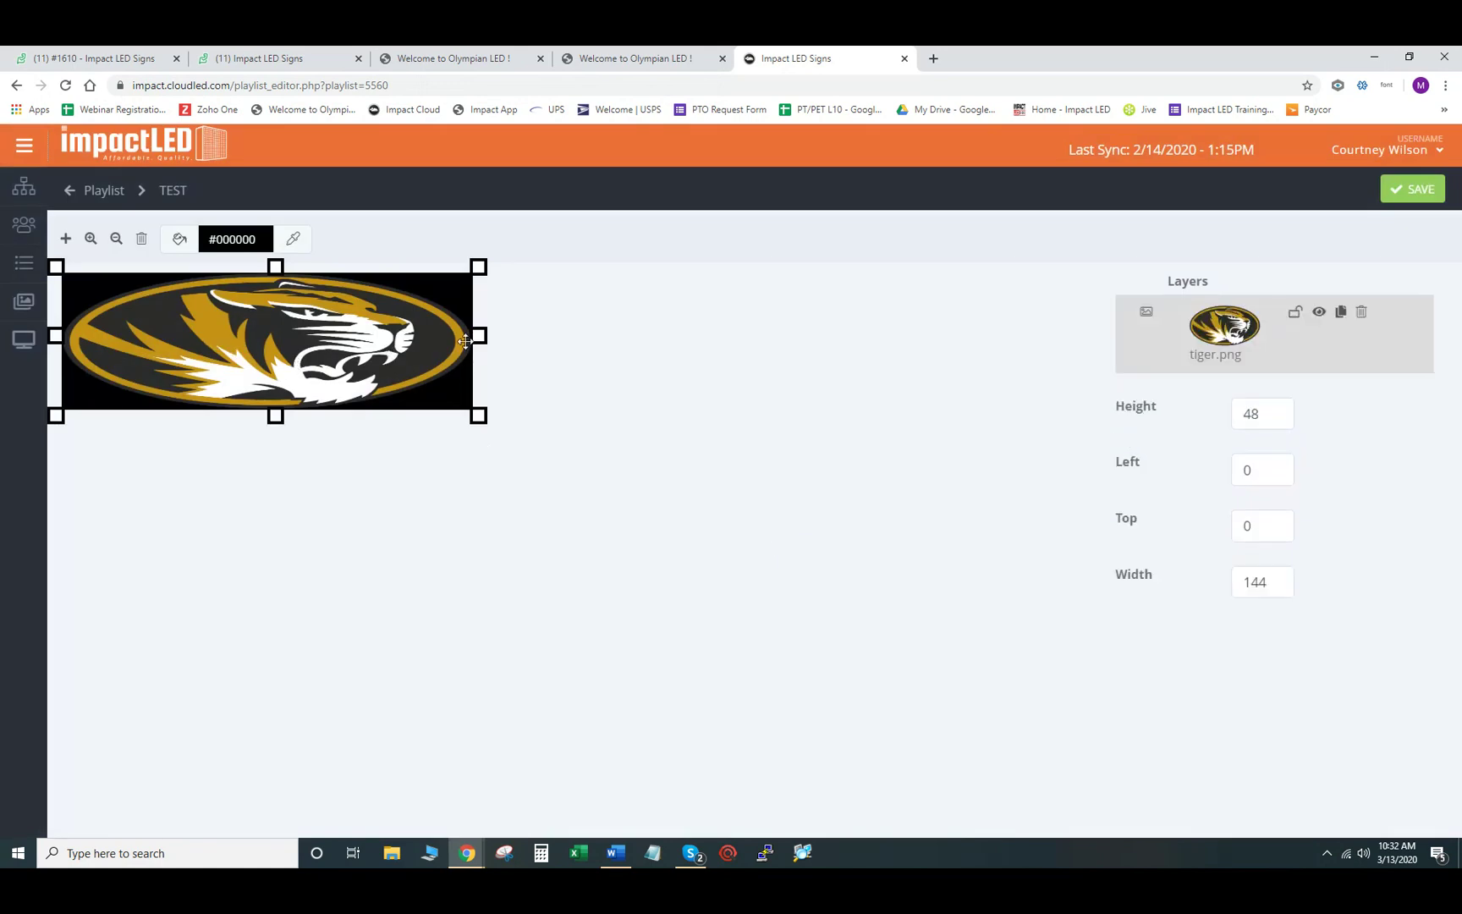
- Drag the tiger logo's right and left edges inward until its width is 53
drag(475, 336, 431, 345)
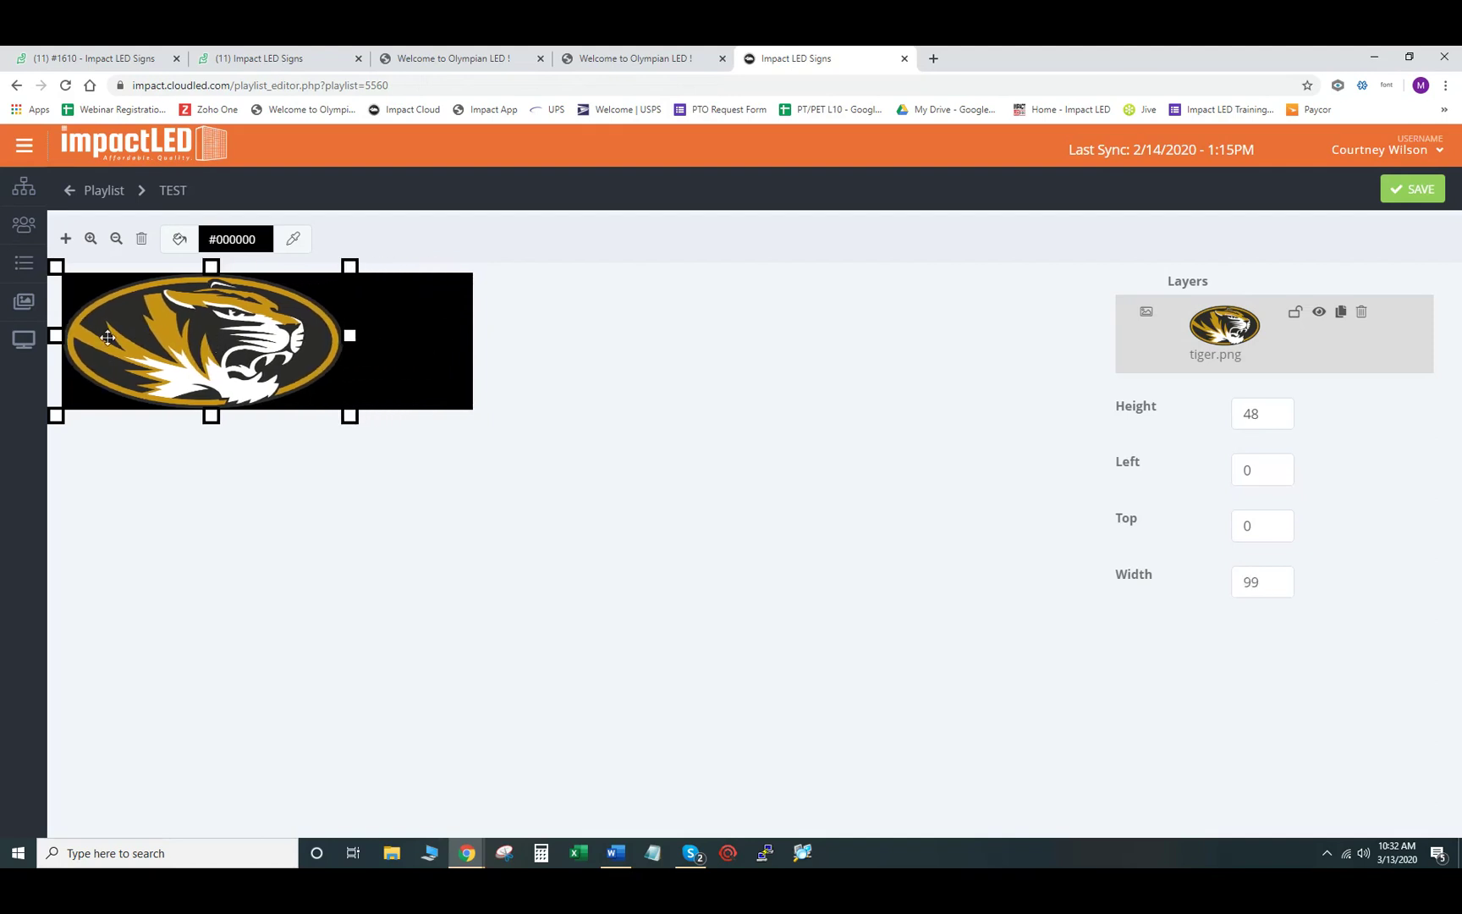
drag(56, 335, 104, 353)
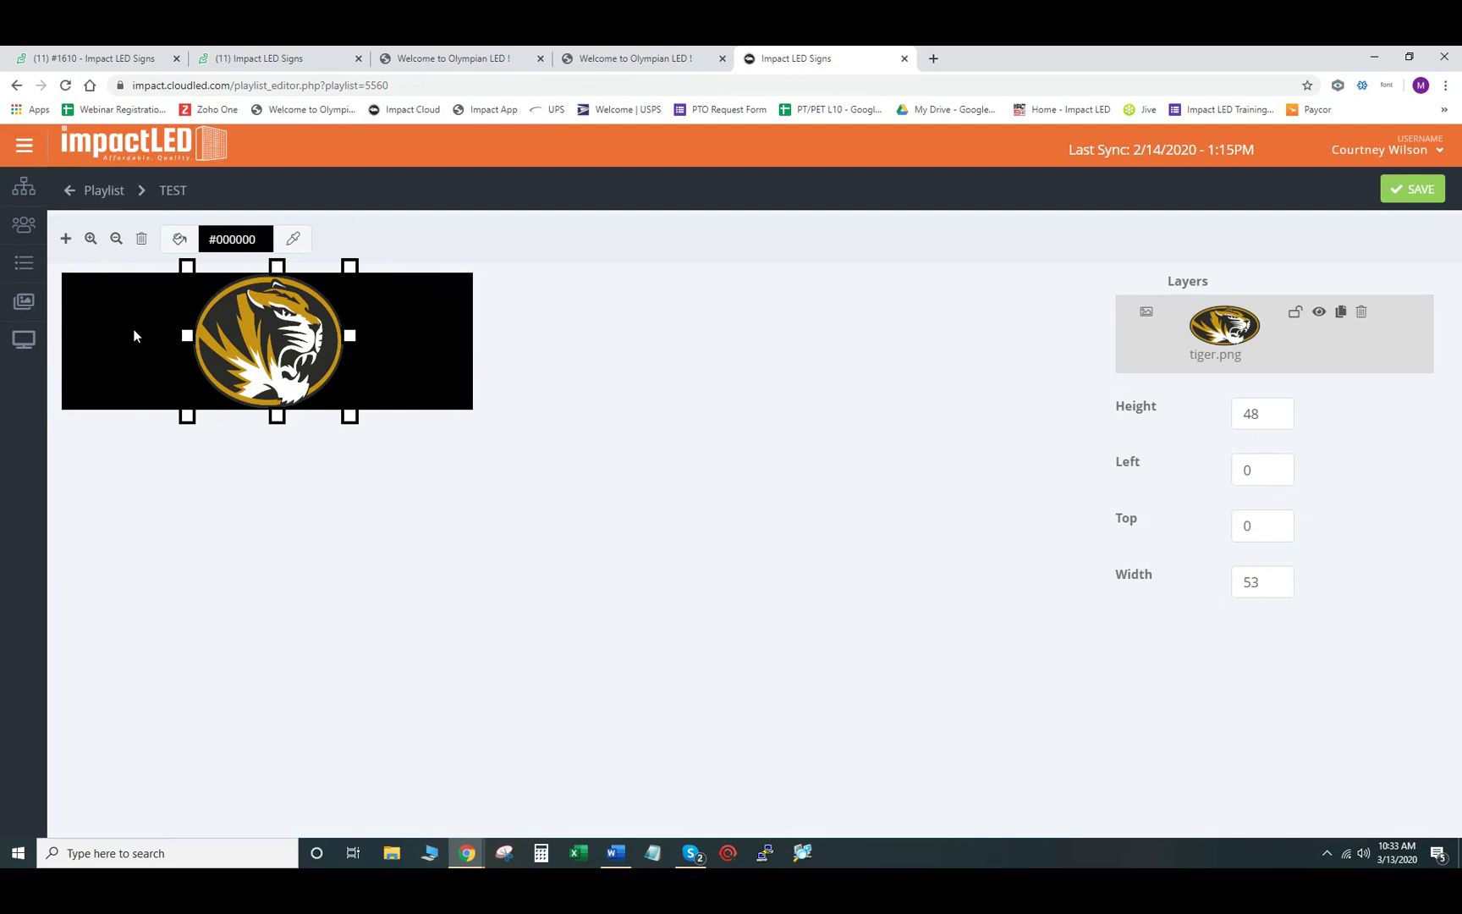
- Add a text object reading TEST on two lines
click(67, 241)
click(118, 280)
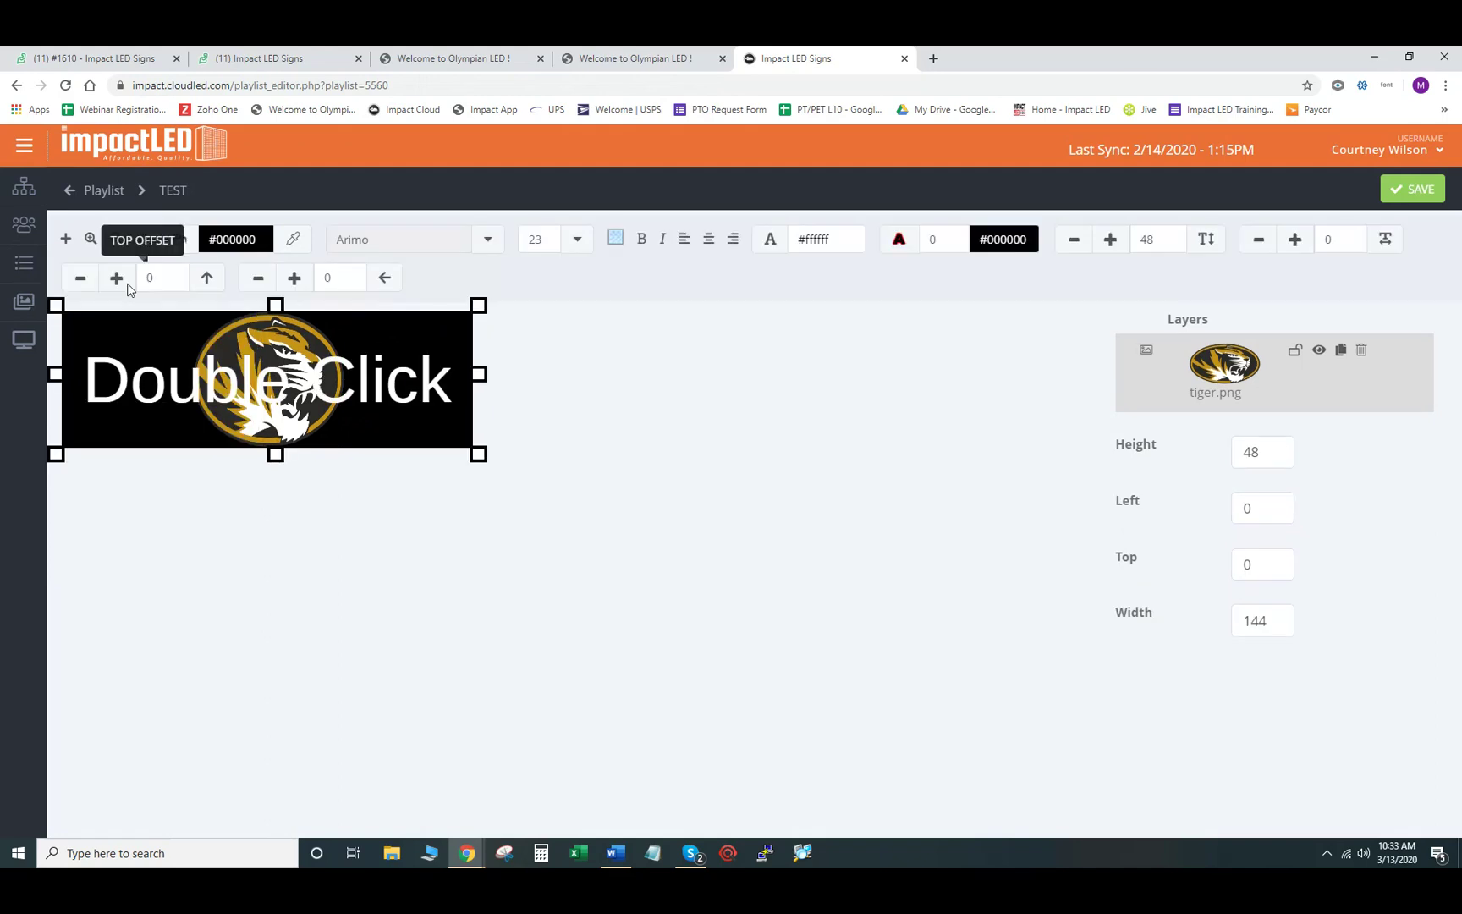
double_click(259, 372)
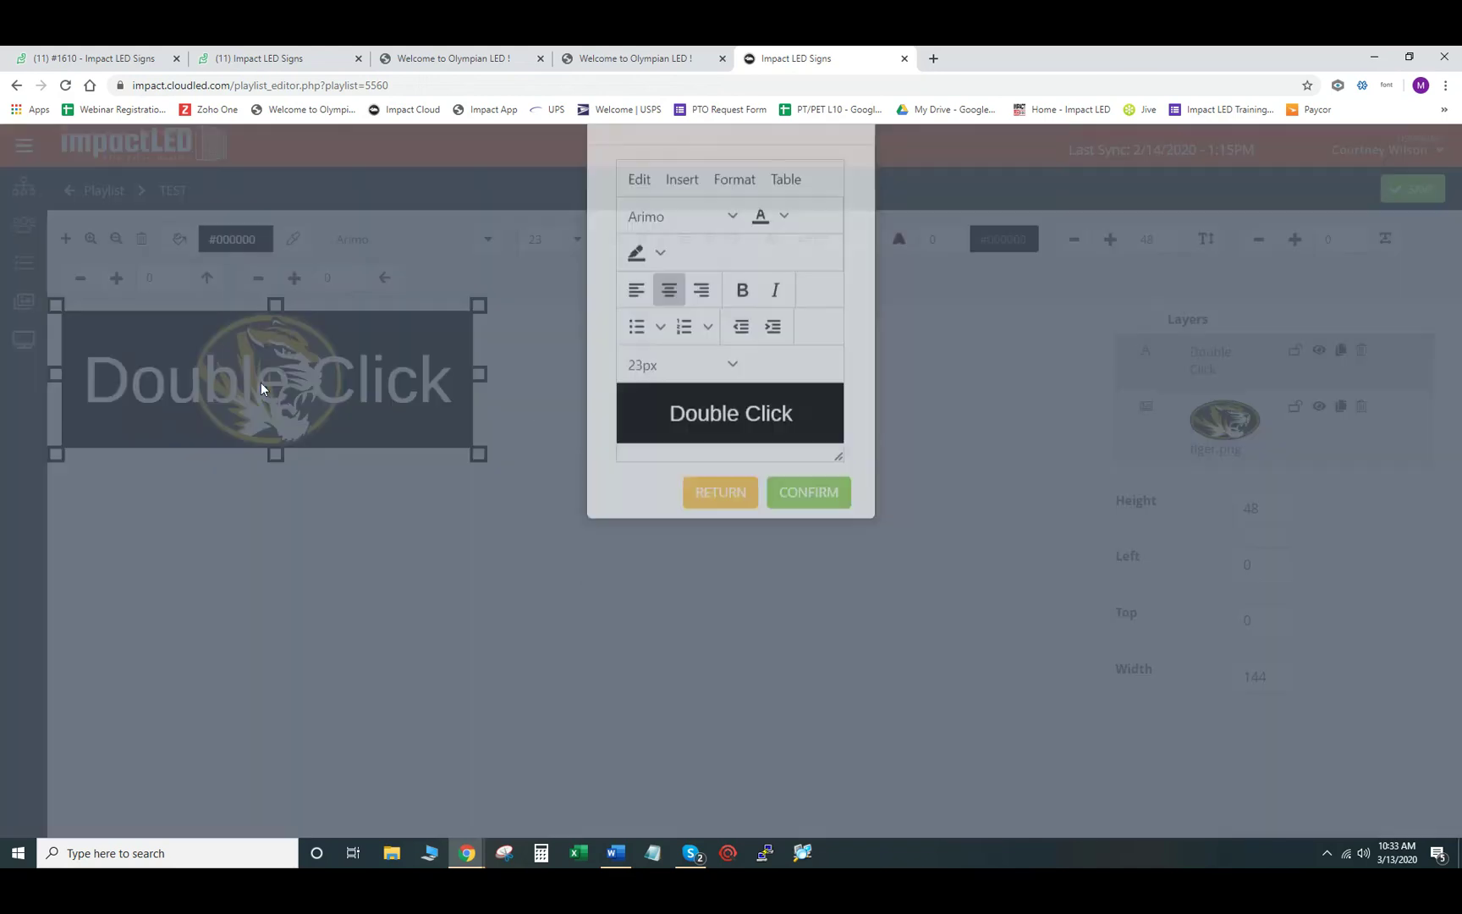
drag(796, 473, 653, 473)
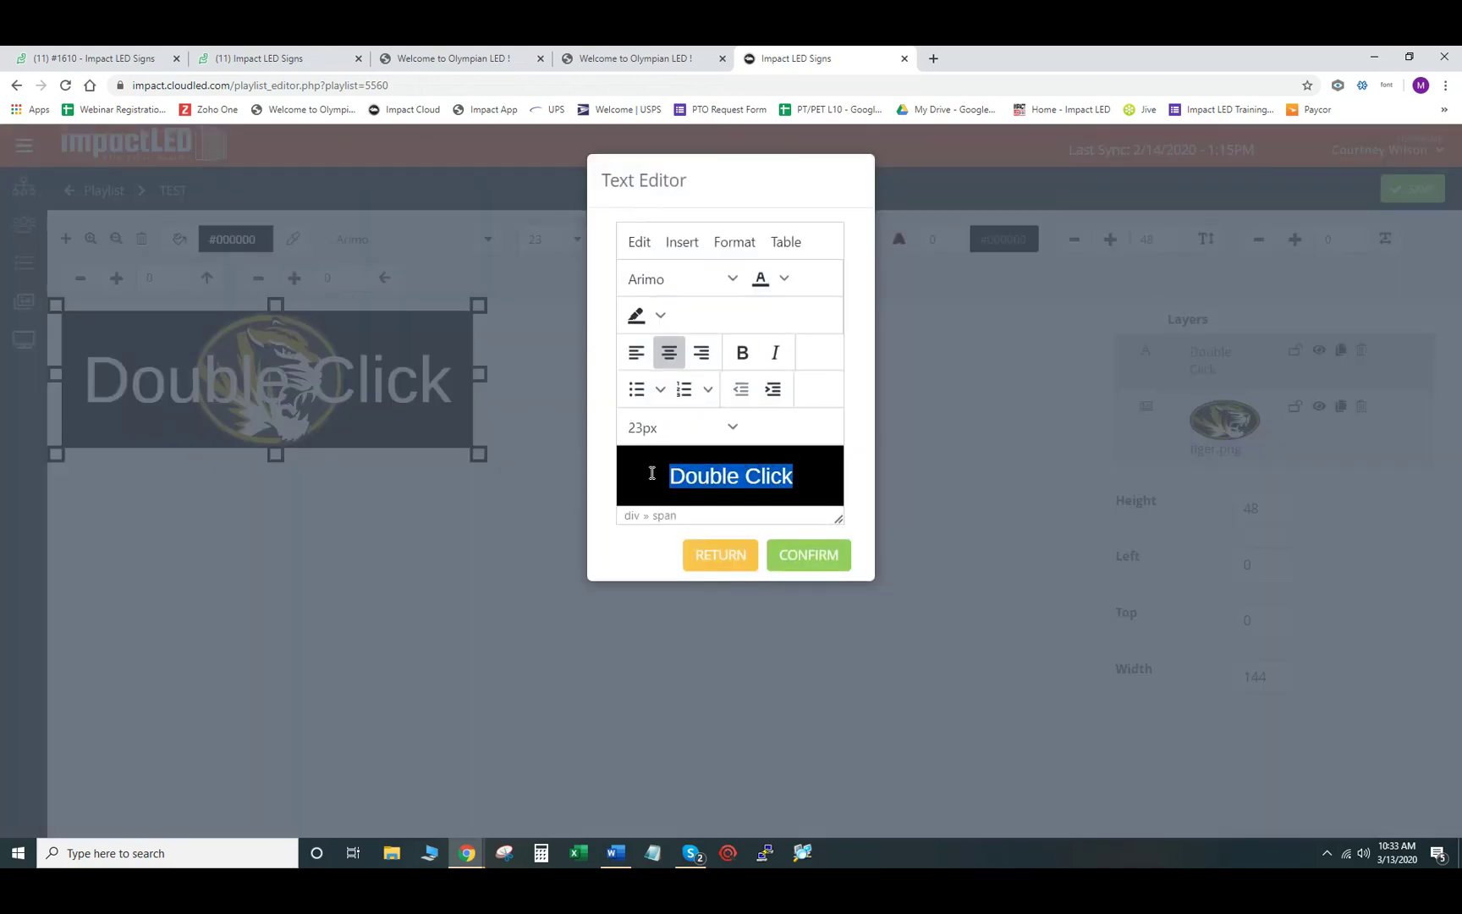
text(TEST)
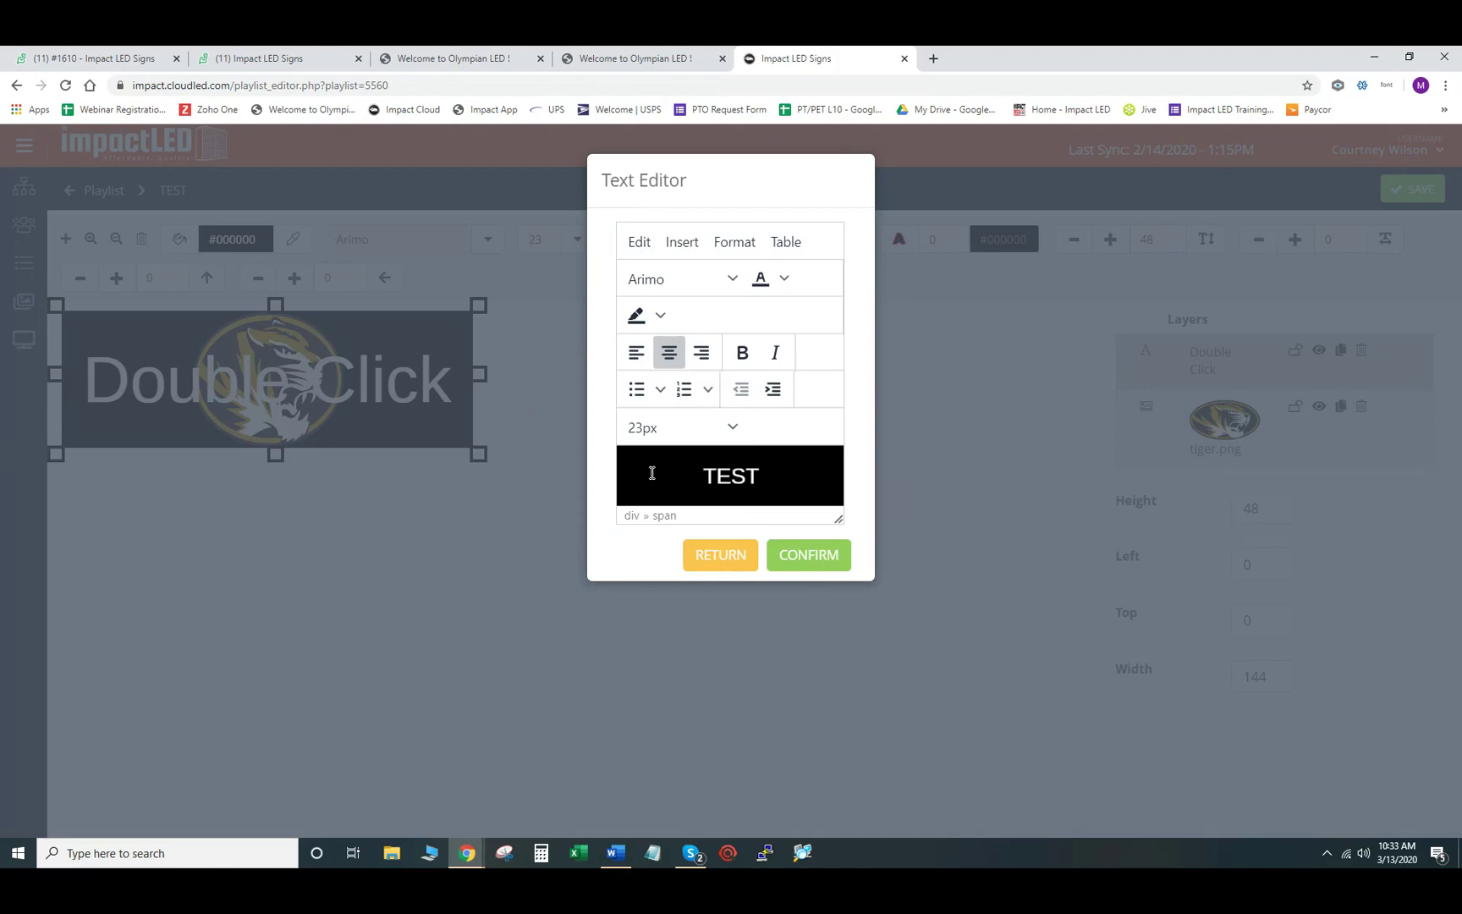
key(Return)
text(TEST)
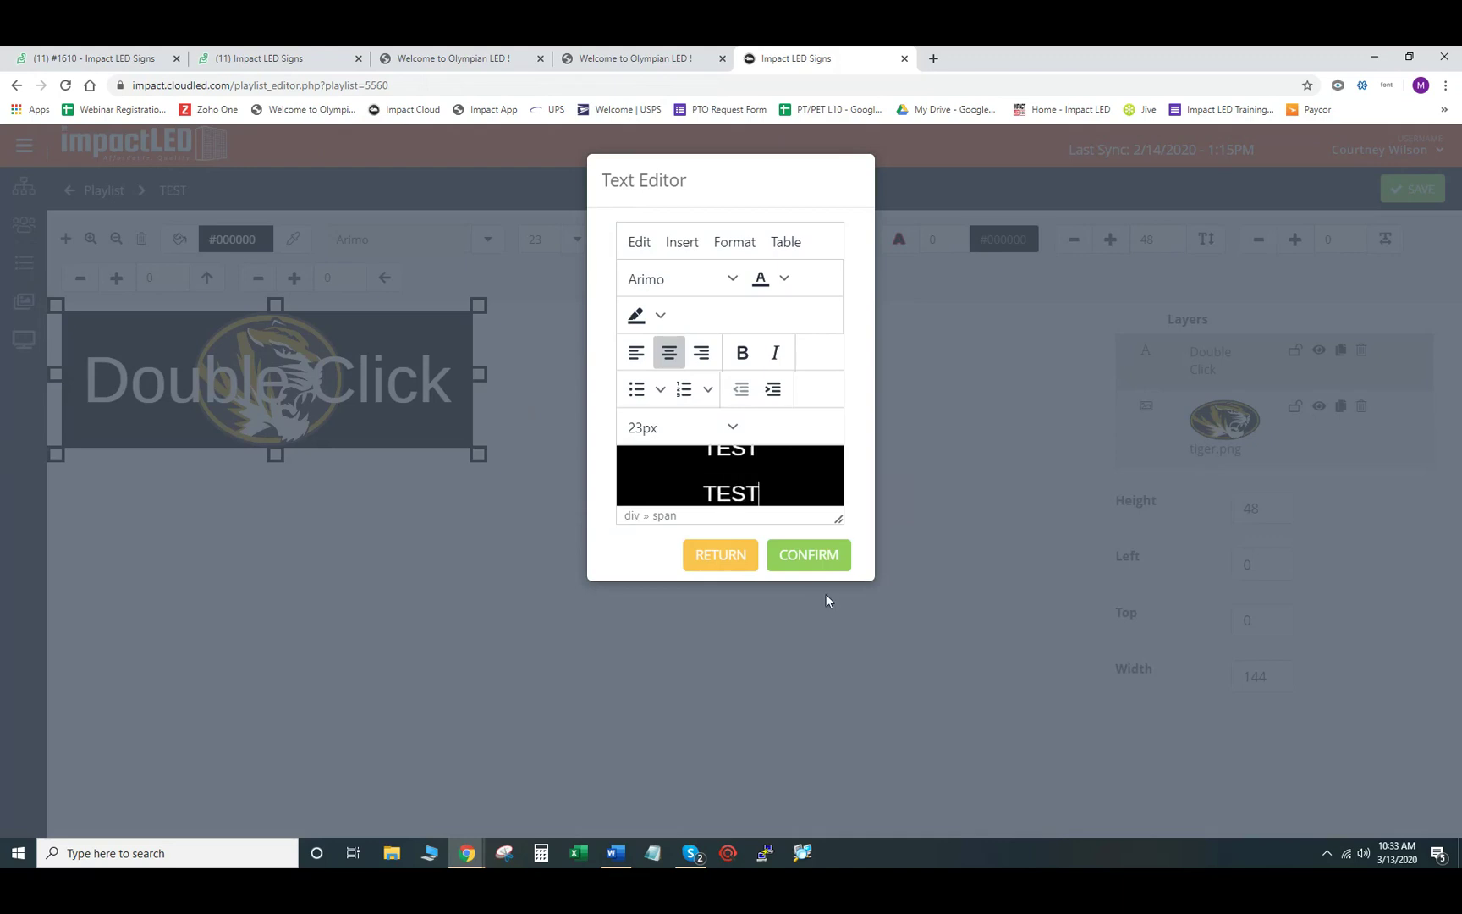
click(813, 558)
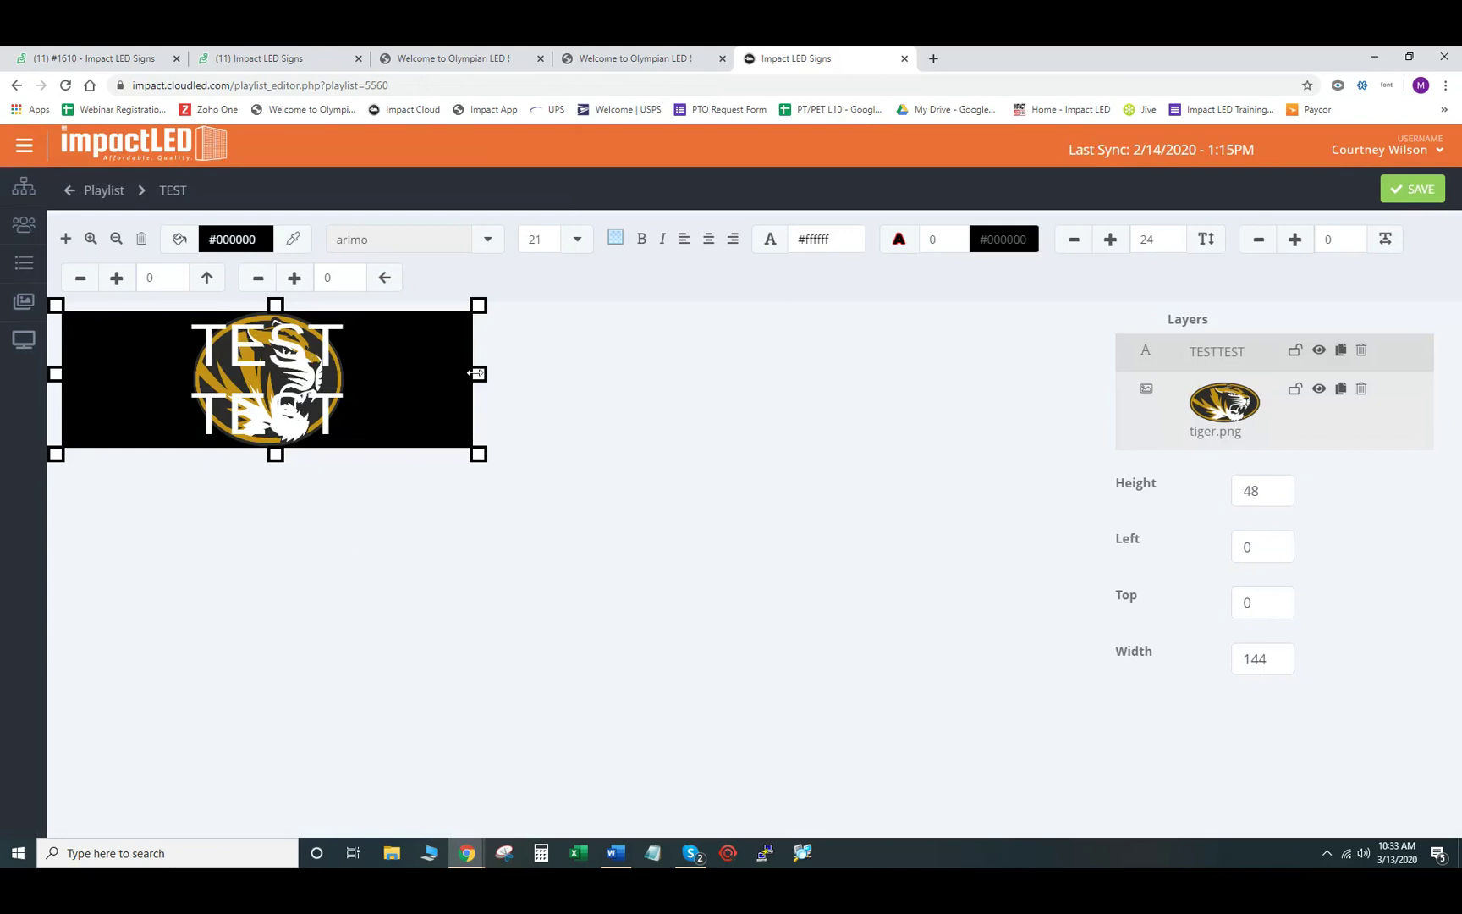
- Shrink the TEST text box into the slide's top-left beside the tiger logo
drag(476, 373, 366, 390)
drag(126, 454, 121, 430)
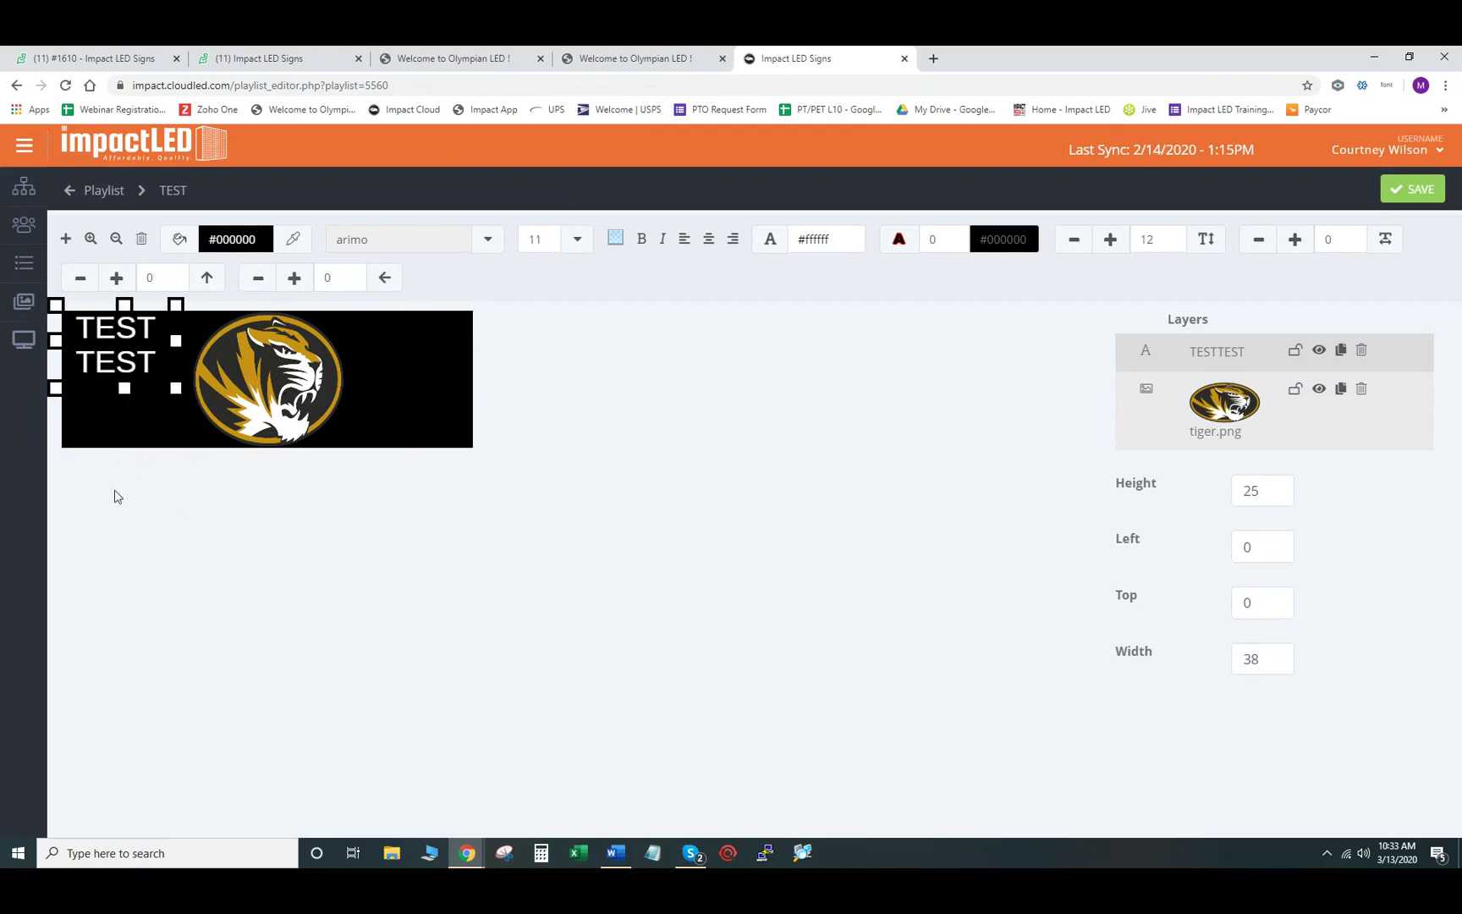
click(260, 377)
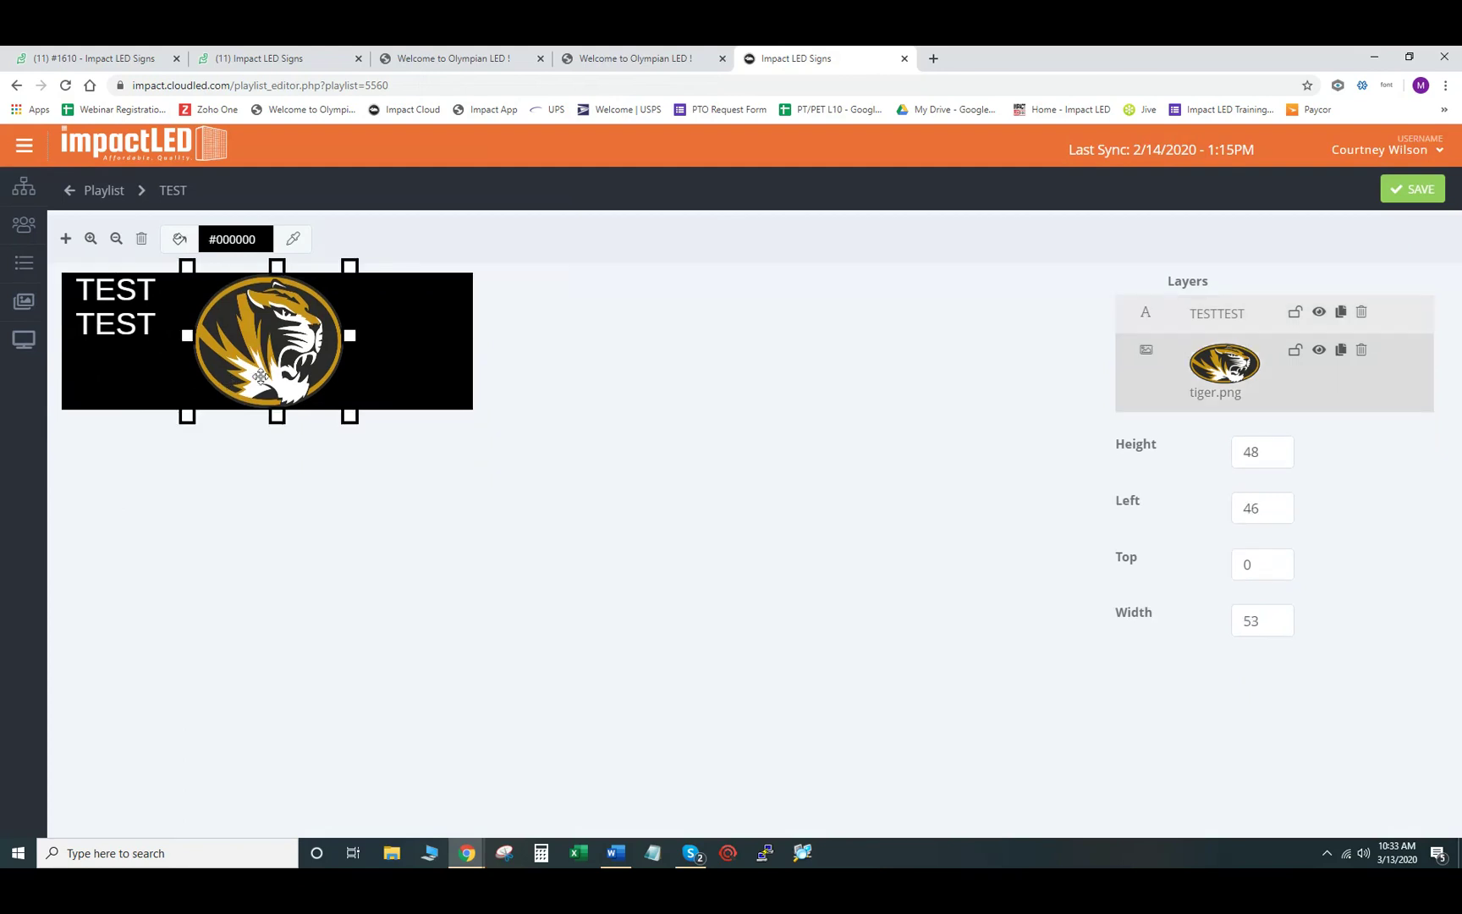
click(119, 302)
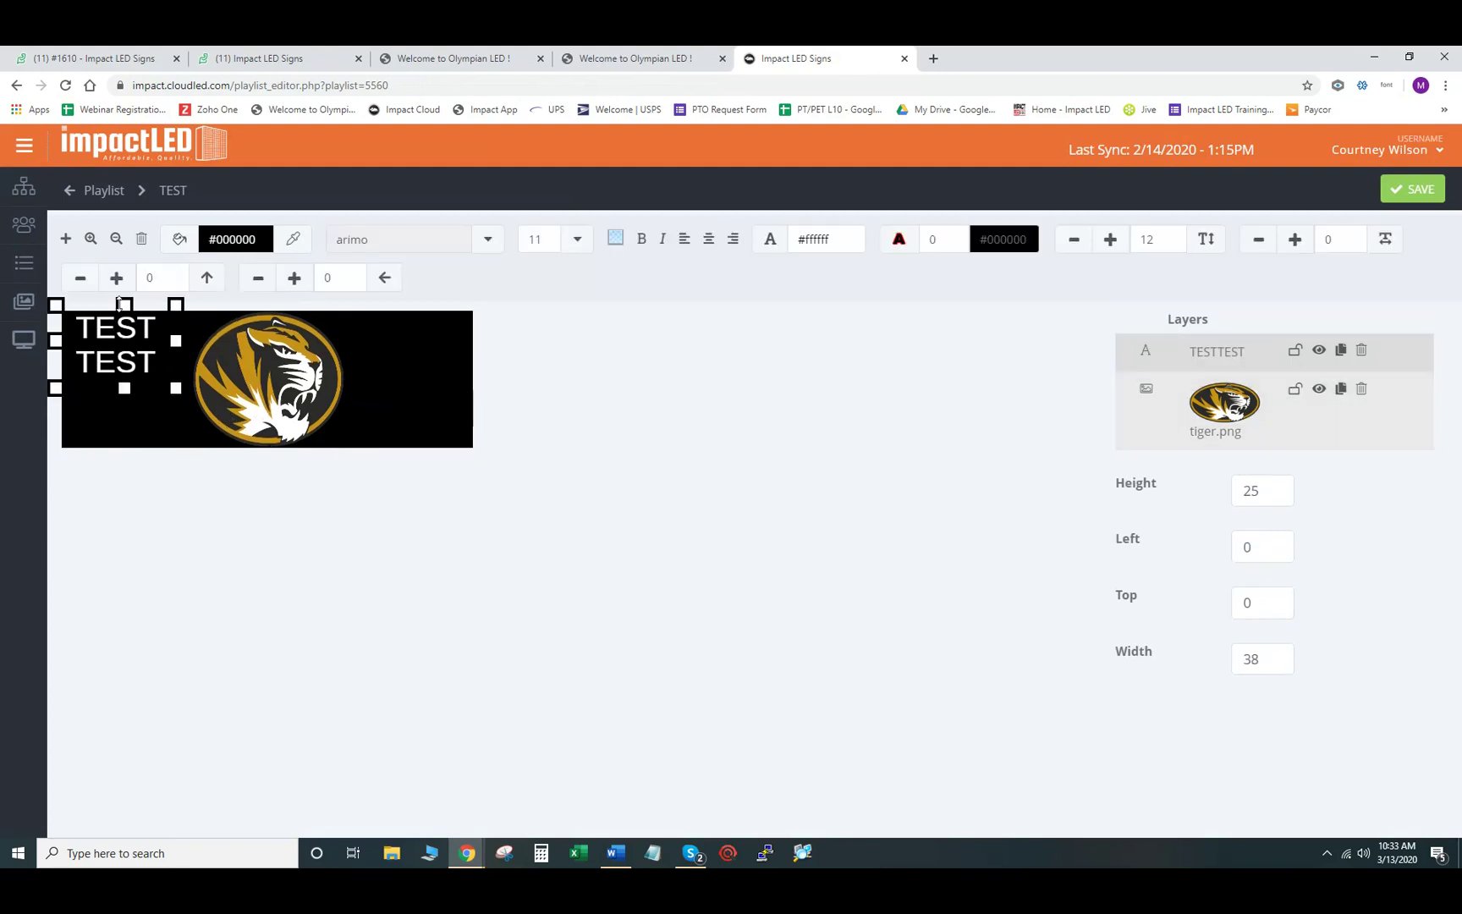
- Add a Double Click text box at the slide's right end, 25 high, and save it as Slide #4
click(65, 242)
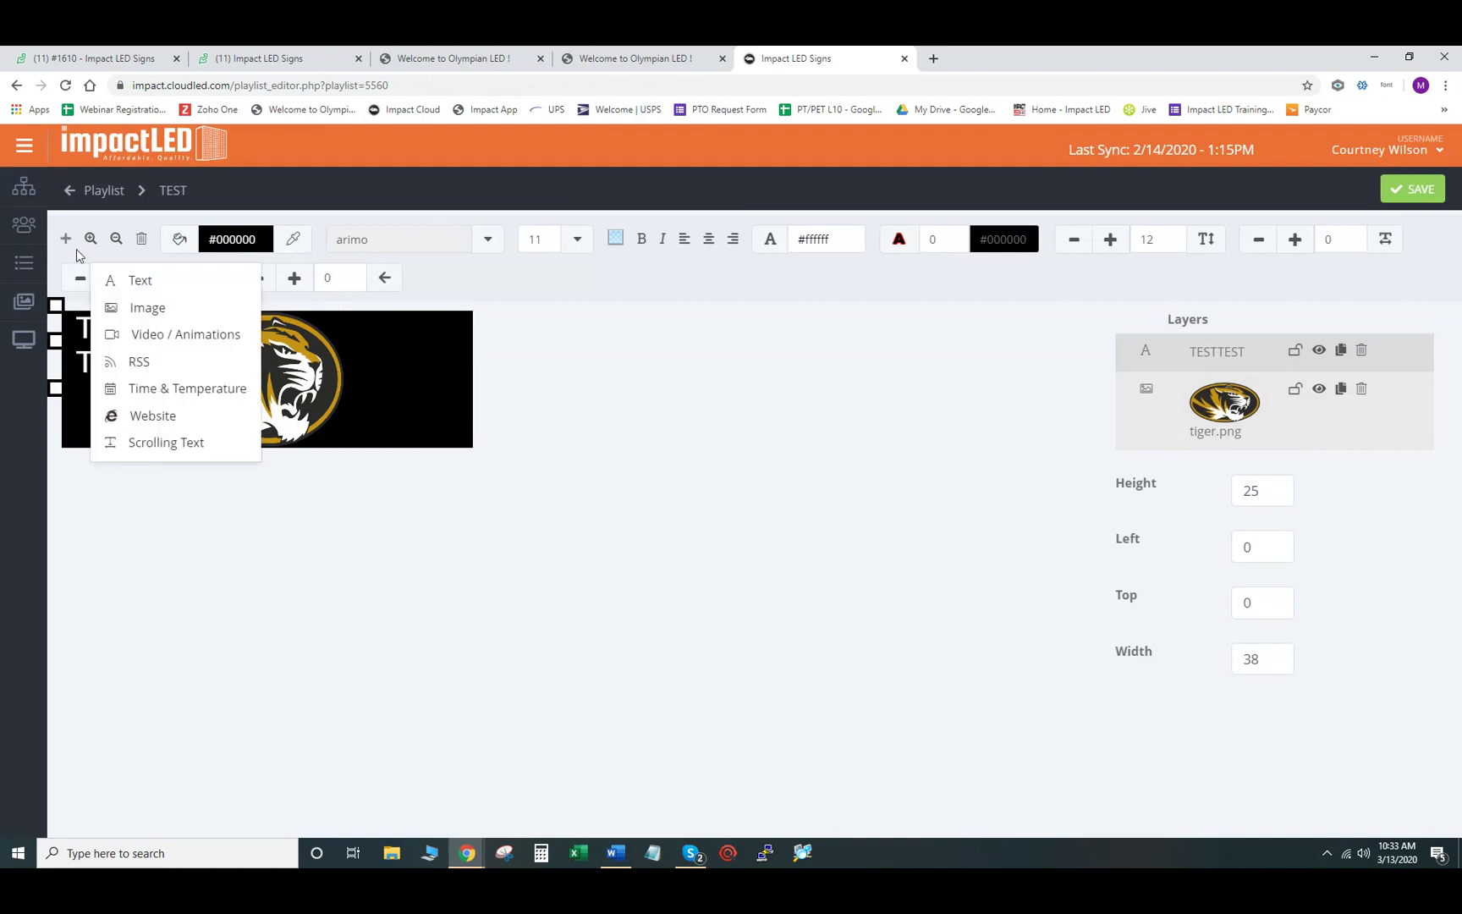
click(137, 282)
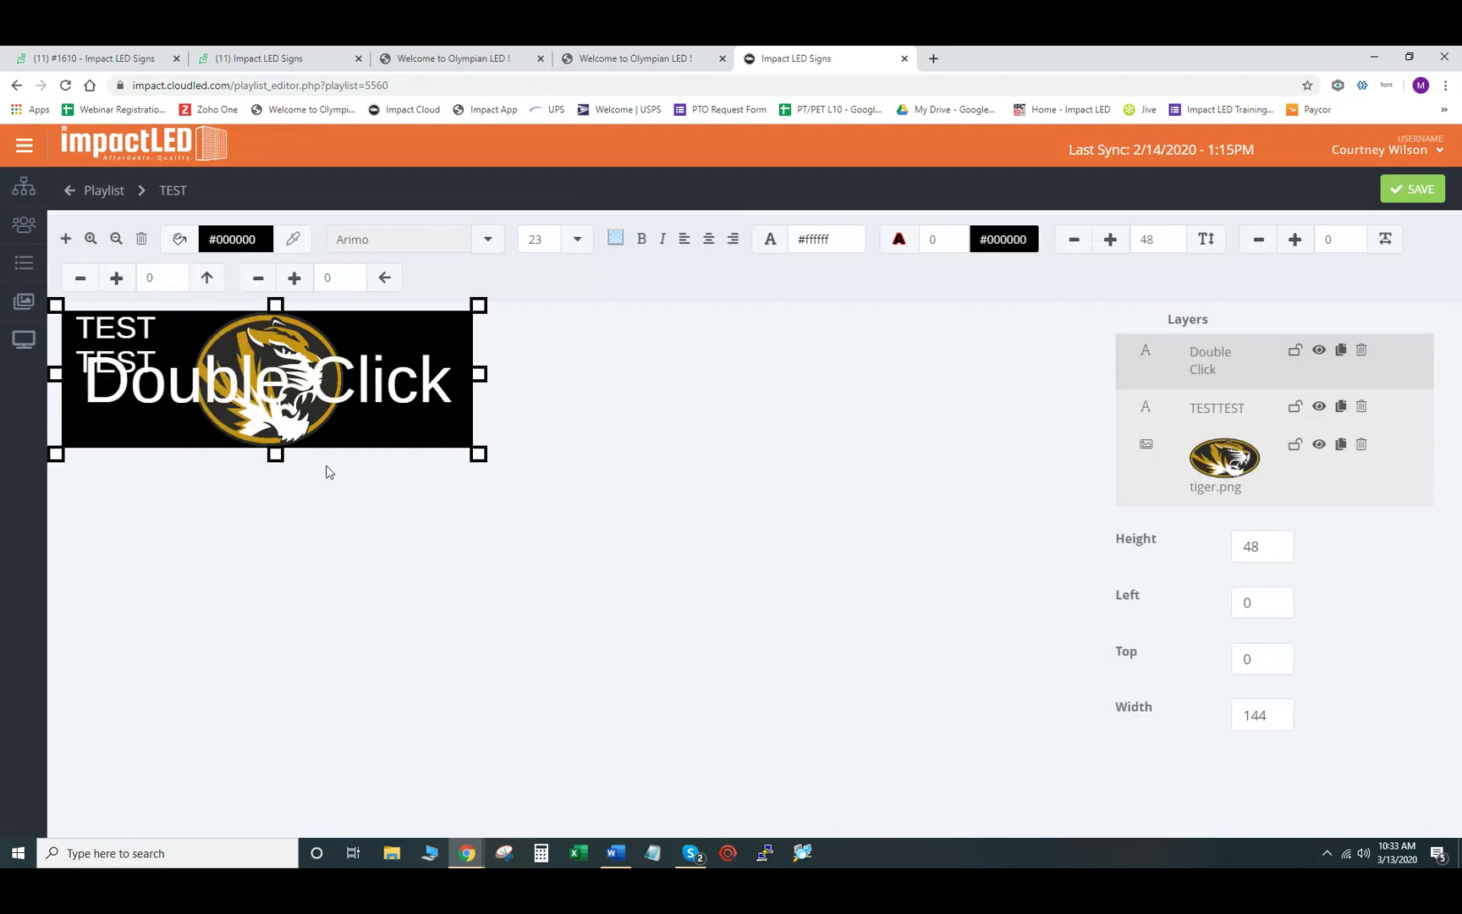
drag(58, 373, 310, 419)
drag(420, 454, 423, 436)
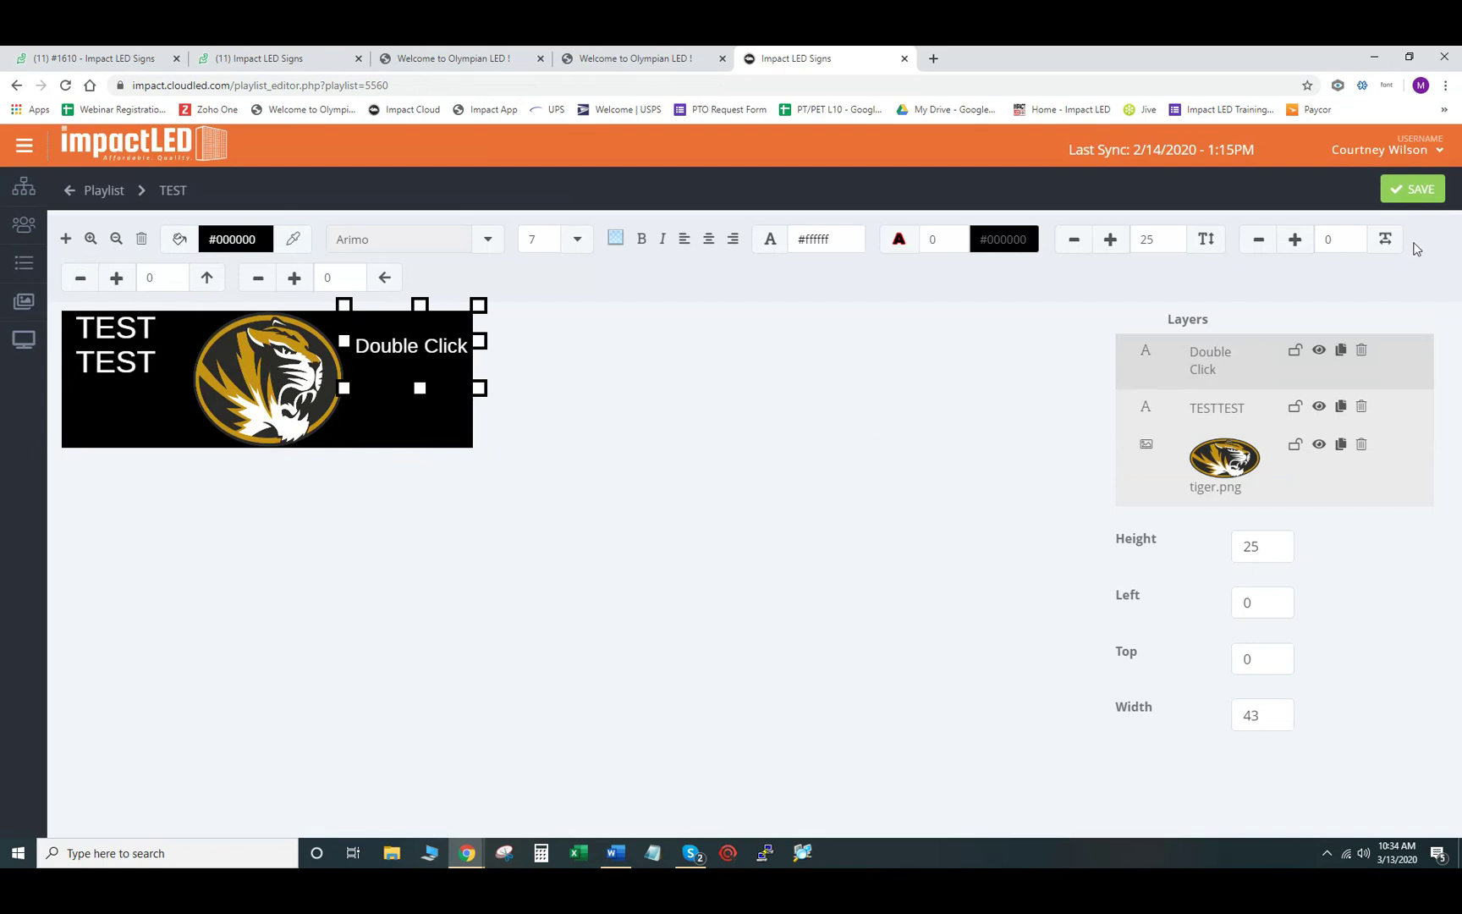
click(1417, 200)
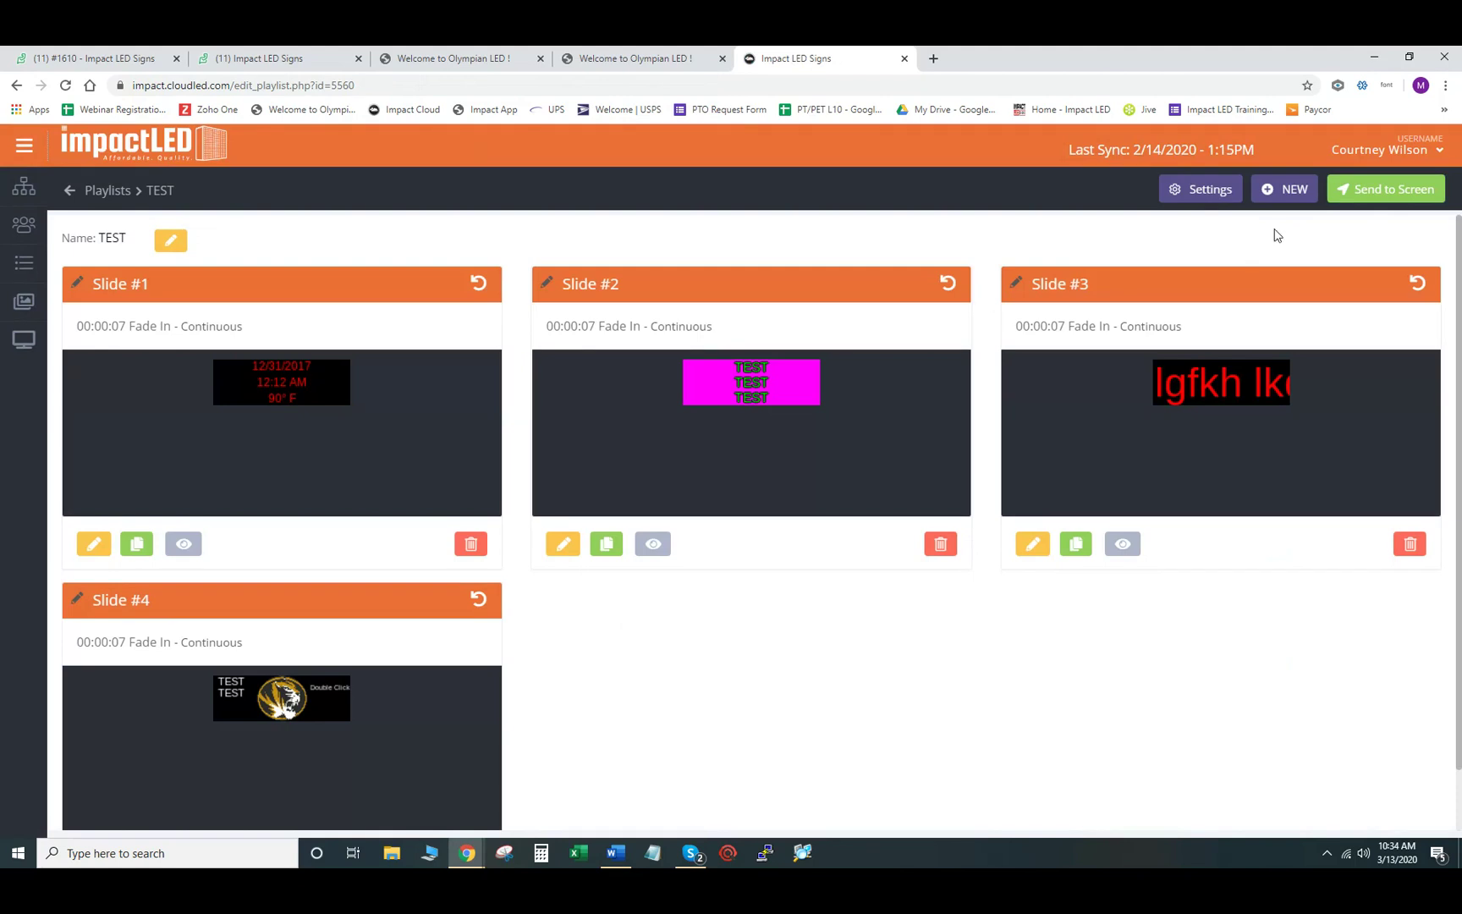
- Create a new blank black slide, zoom its canvas in twice, and show the object types
click(1292, 207)
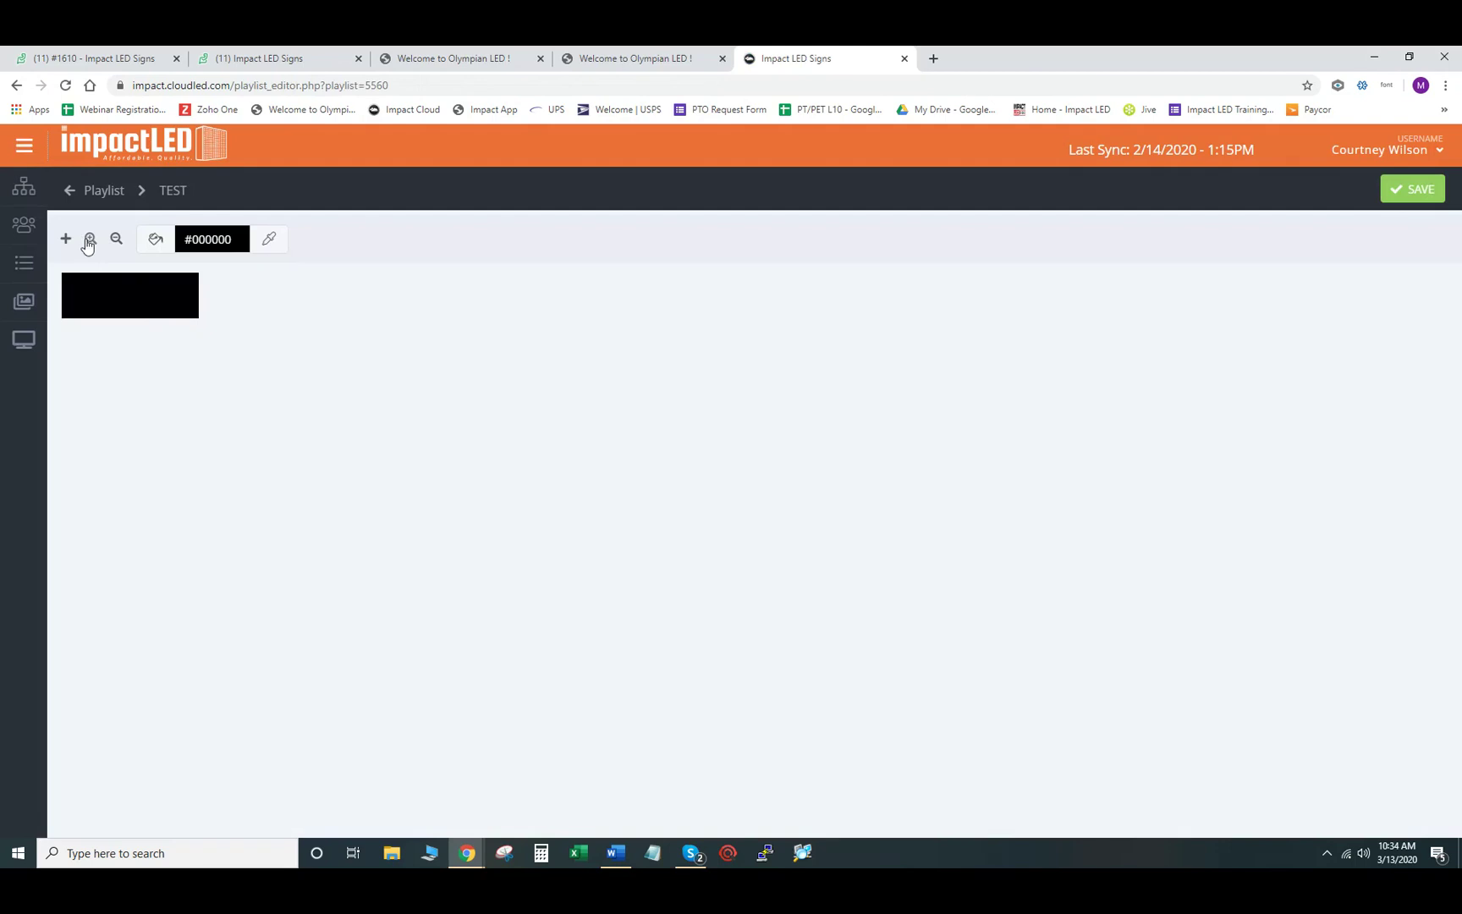
click(88, 243)
click(89, 243)
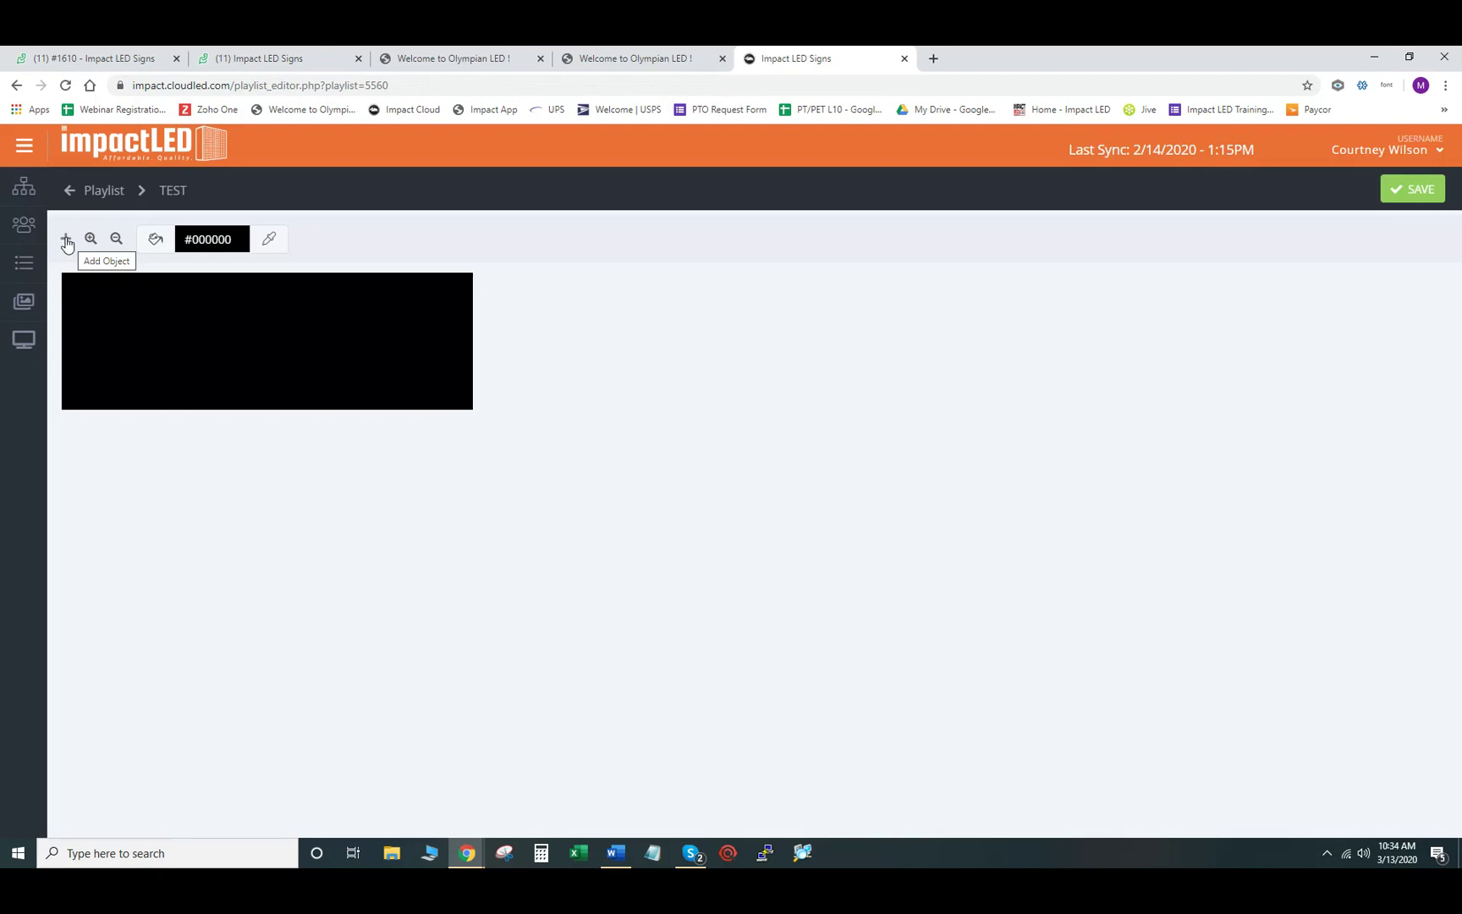
click(66, 241)
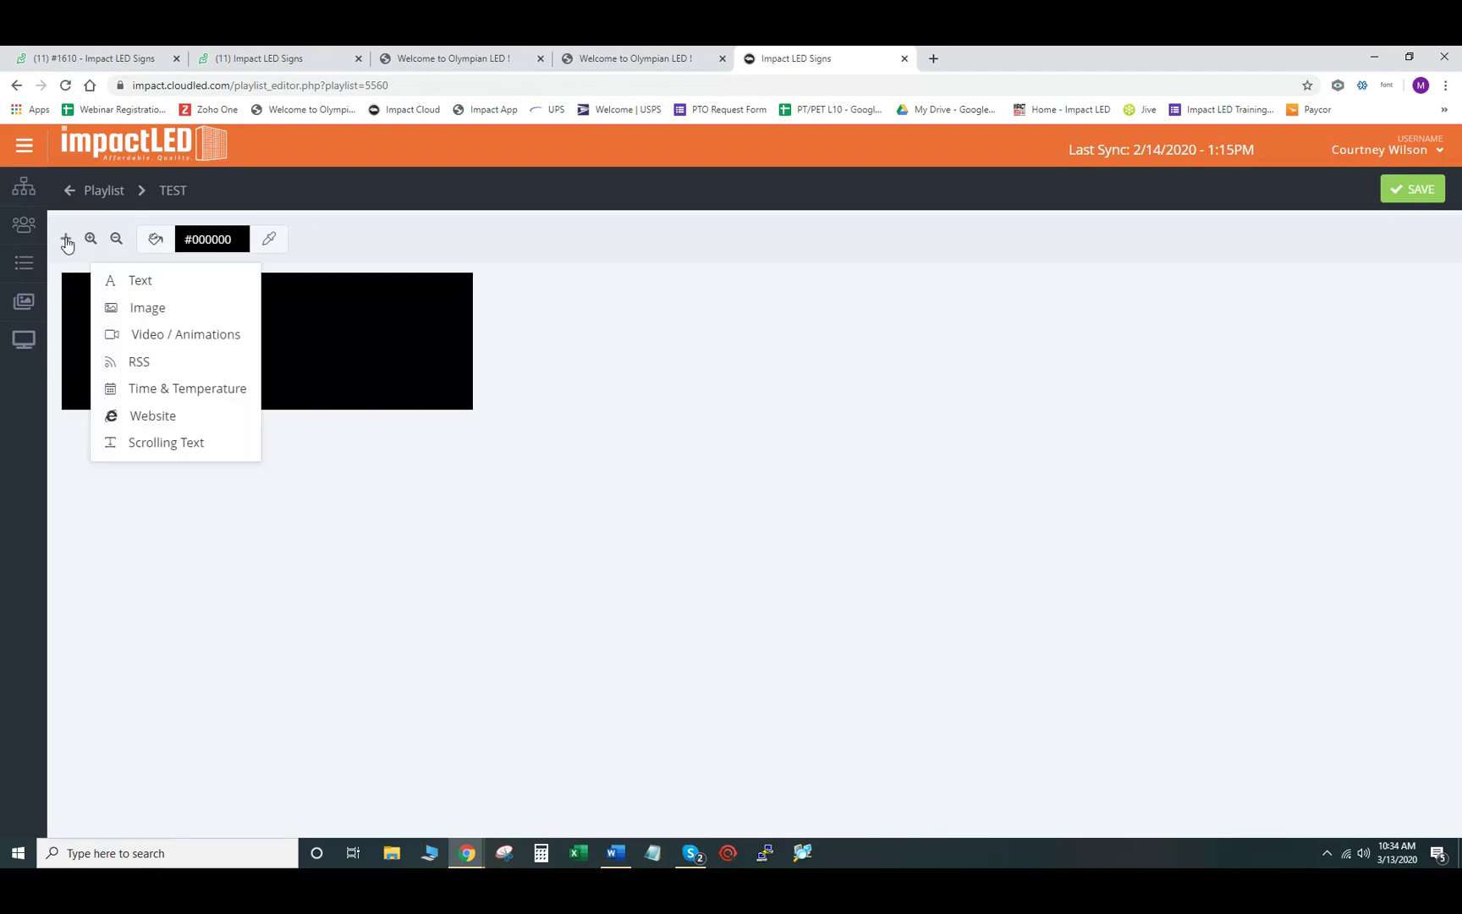
- Place the Happy Fourth of July clip from Holidays and Events and save it as Slide #5
click(182, 339)
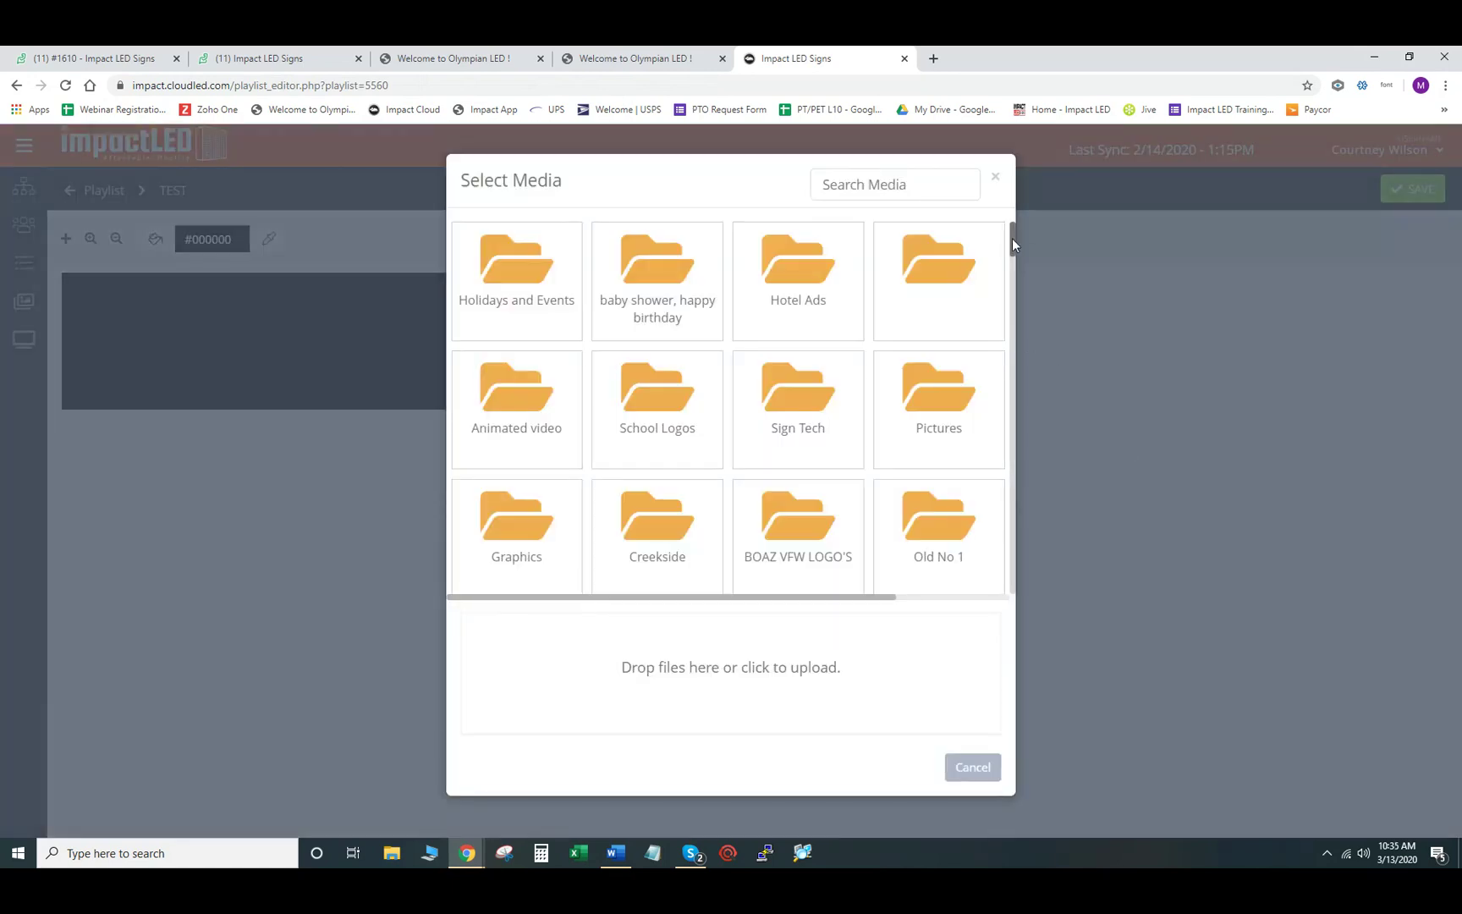
scroll(927, 406, down, 15)
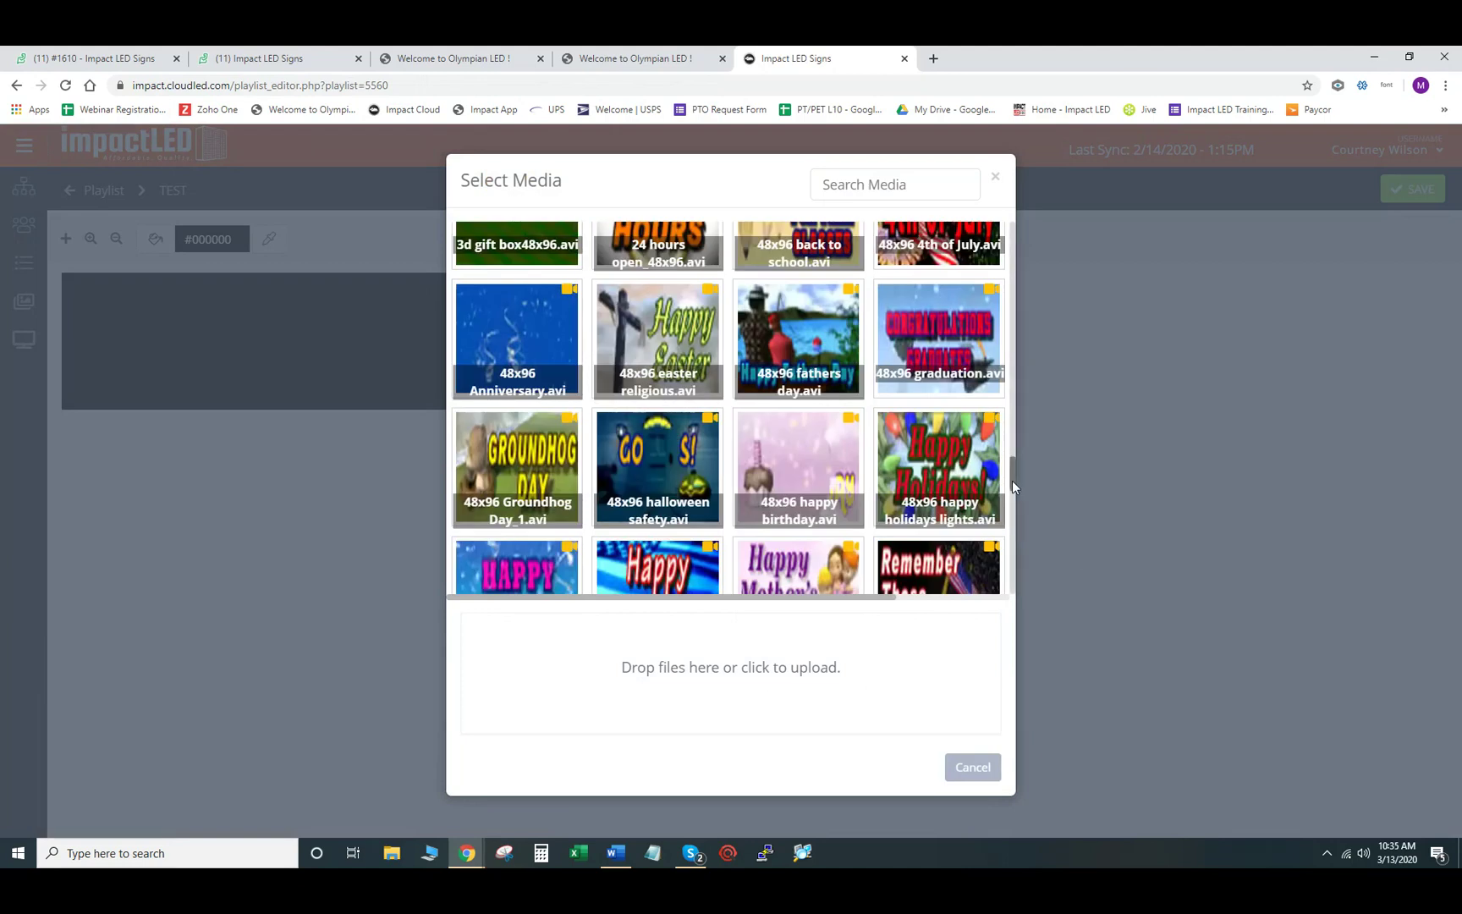
drag(1011, 480, 1005, 229)
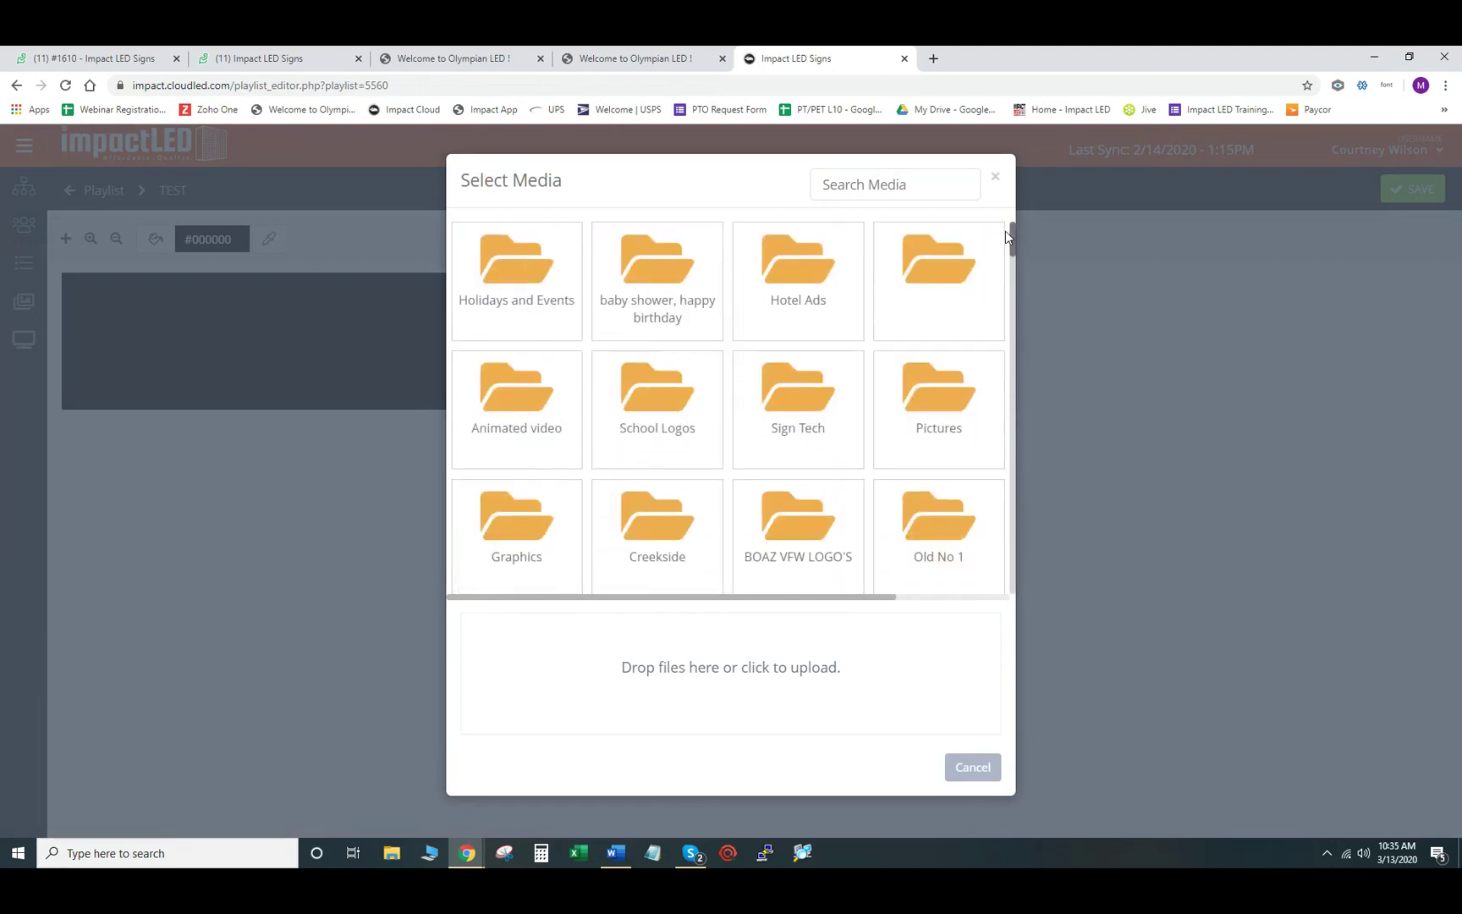
click(522, 273)
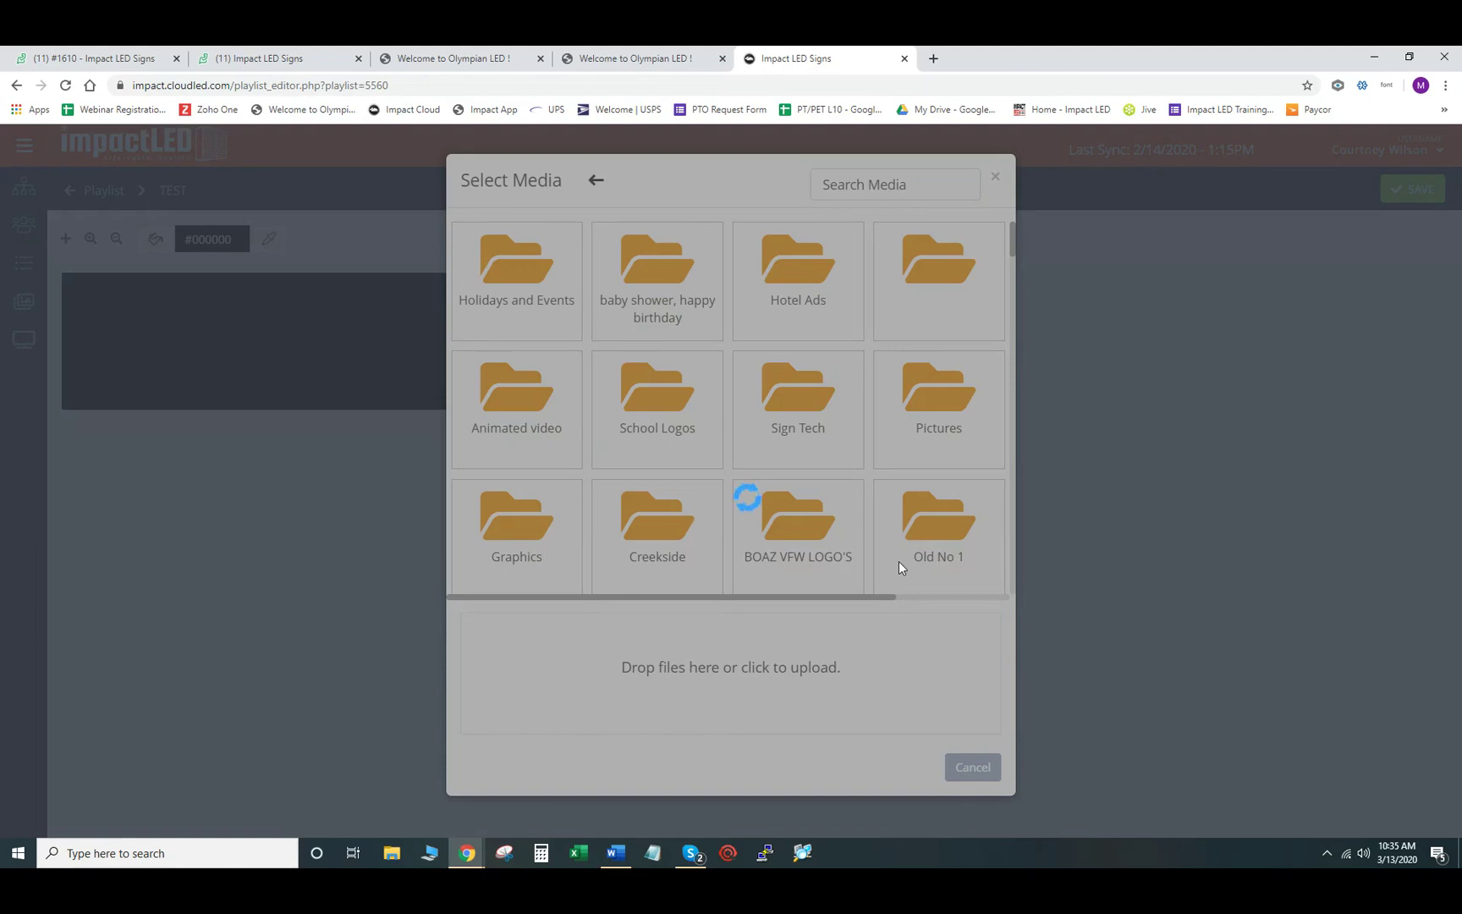
scroll(869, 434, down, 1)
scroll(869, 433, down, 8)
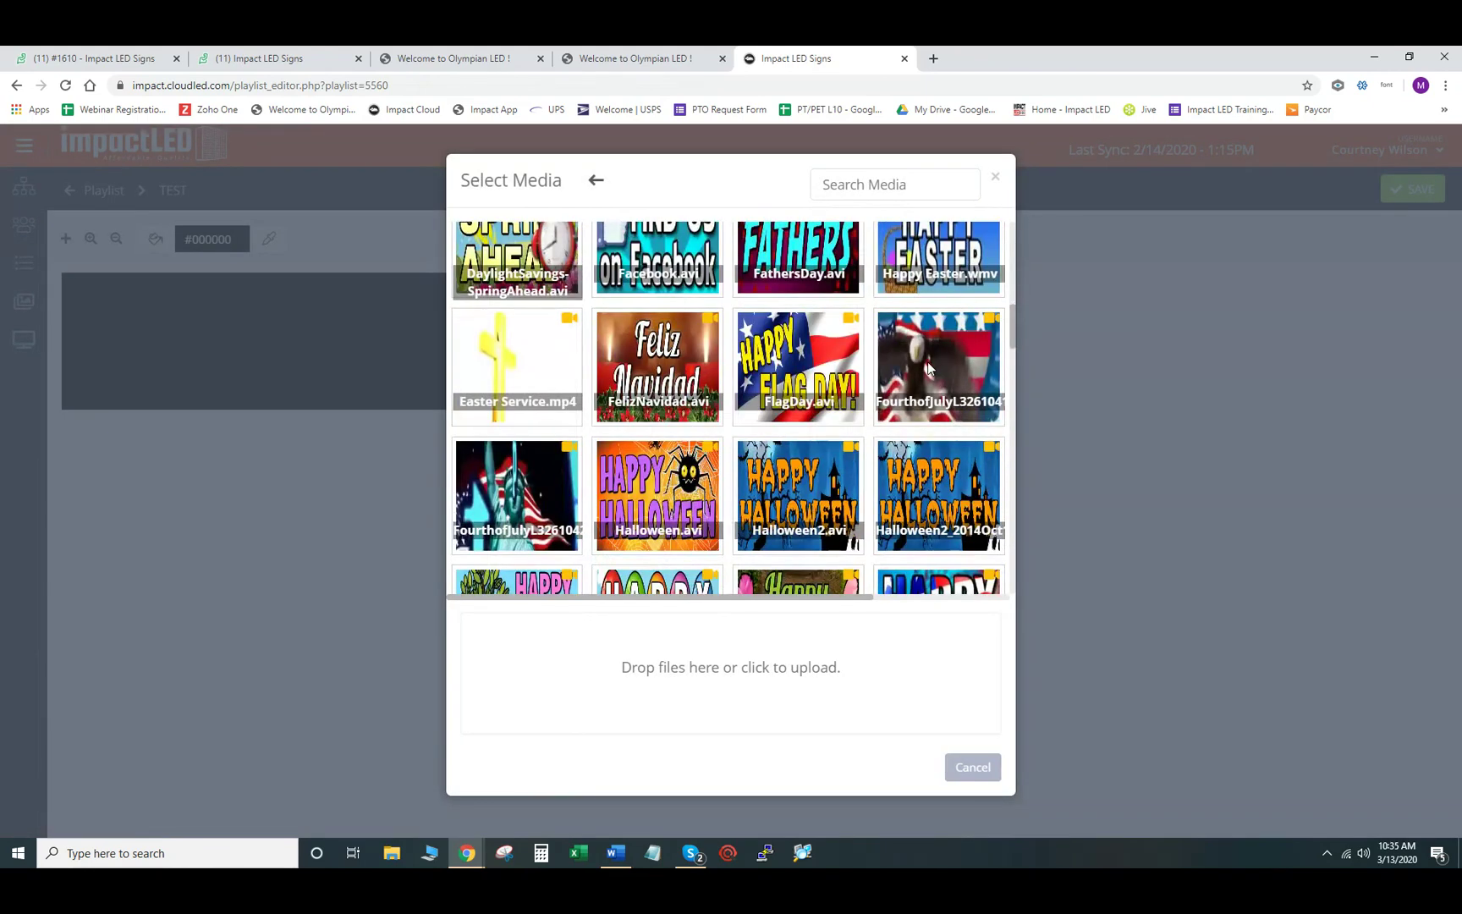
click(927, 362)
click(772, 535)
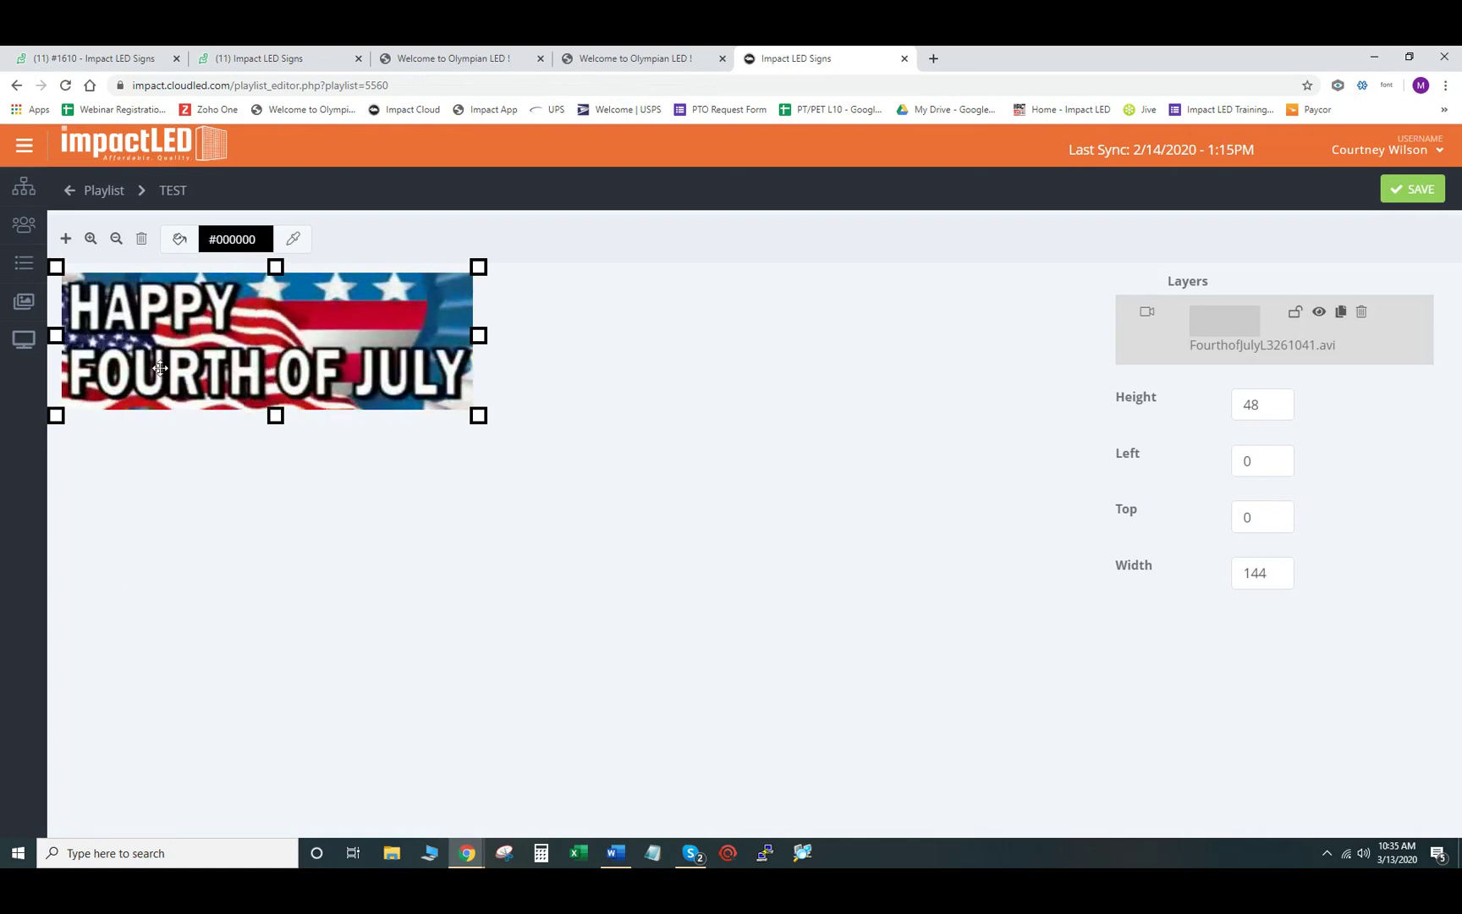
click(1418, 193)
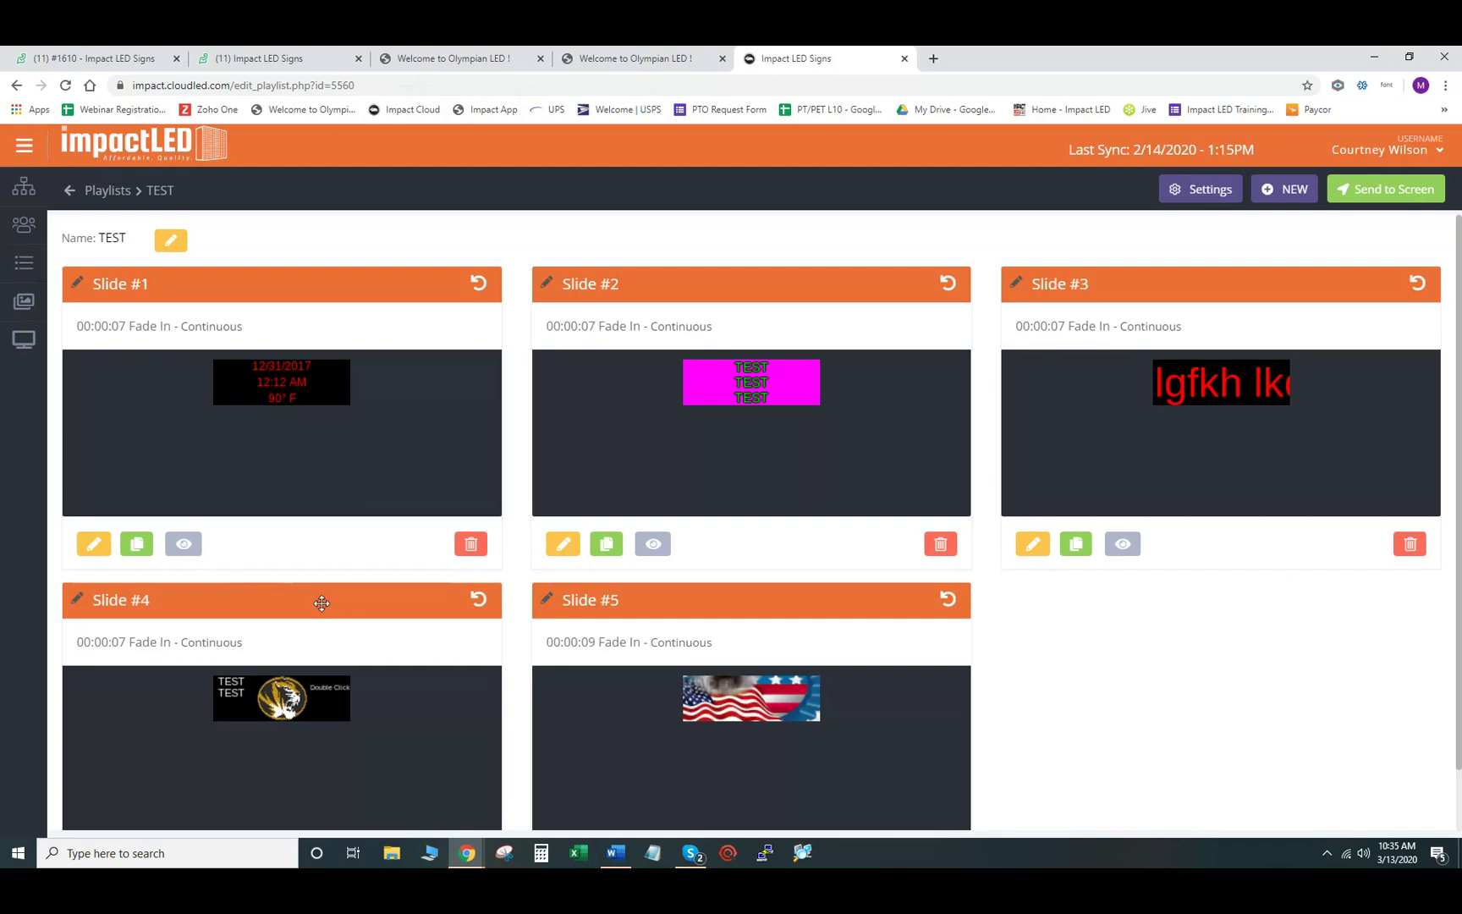
- Move the tiger slide from position 4 to position 2 and save the slide arrangement
drag(322, 603, 778, 287)
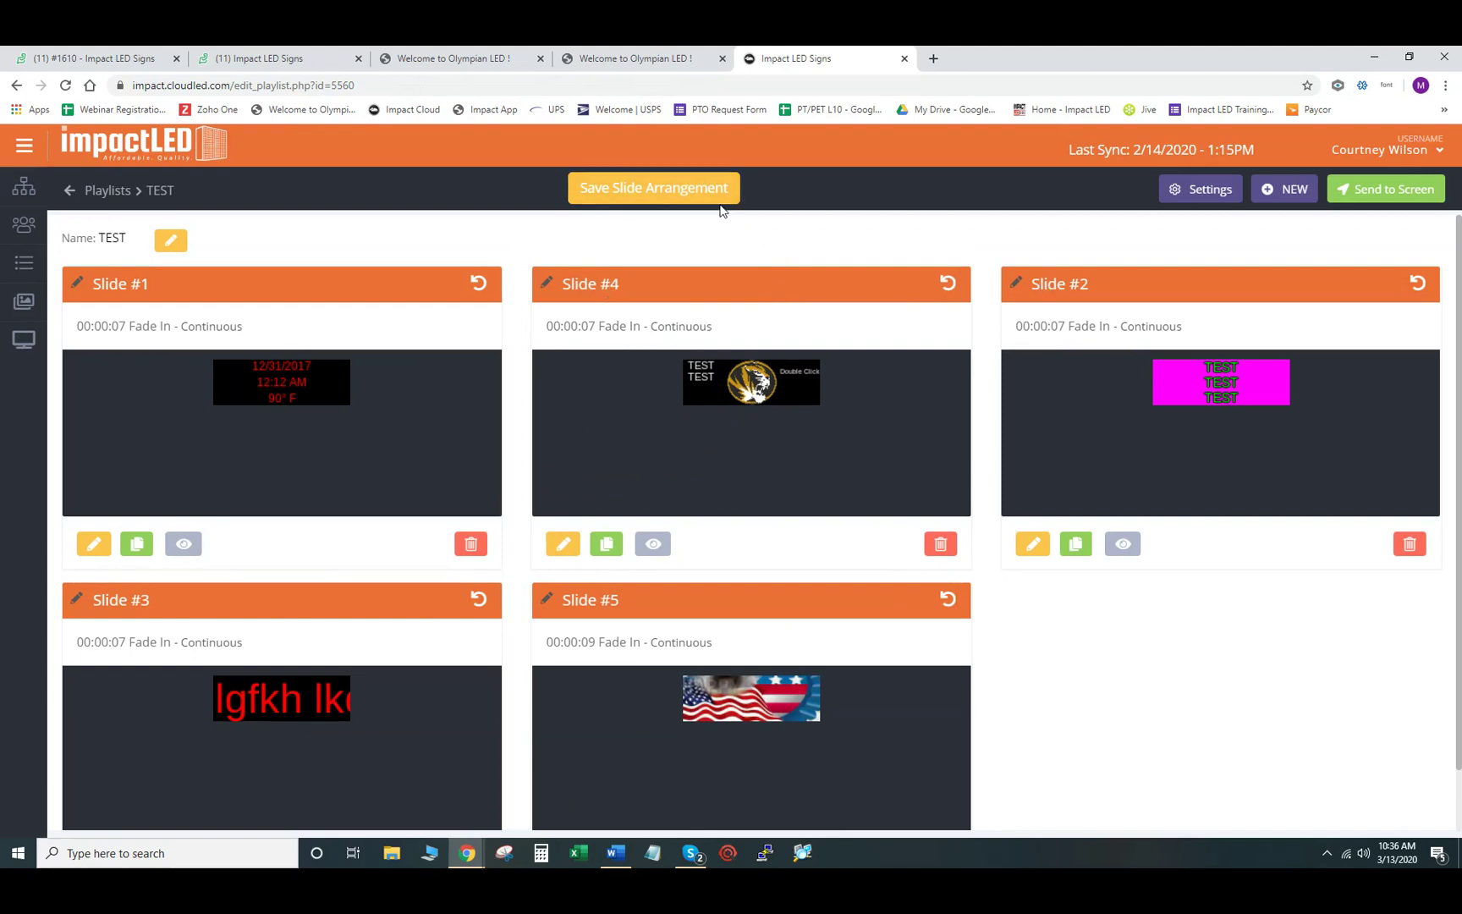
click(684, 187)
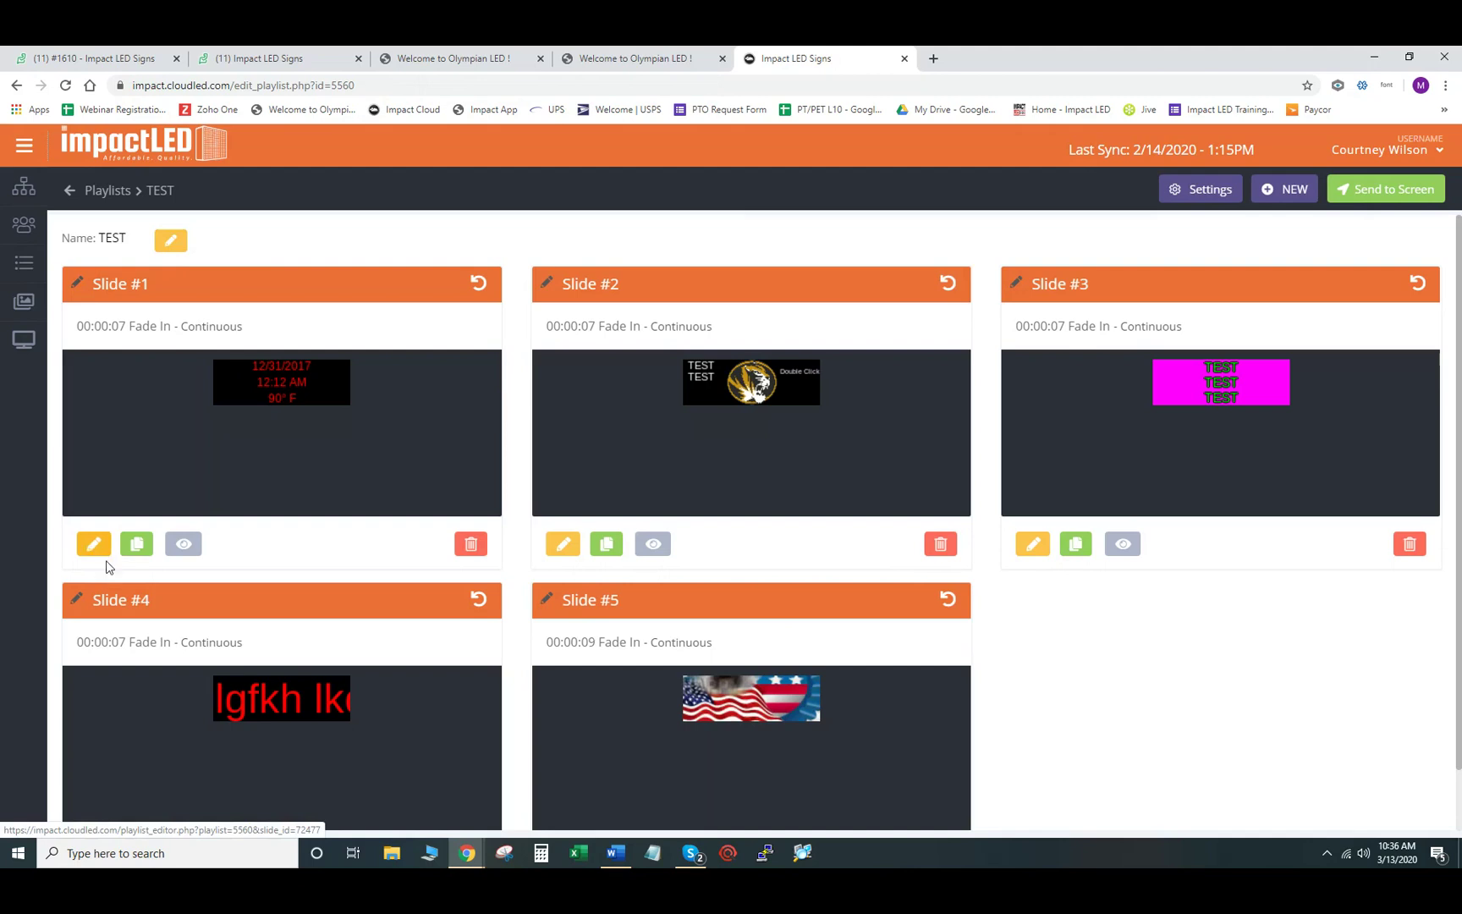
- Copy Slide #1, the date, time and temperature slide, into the TEST playlist
click(137, 544)
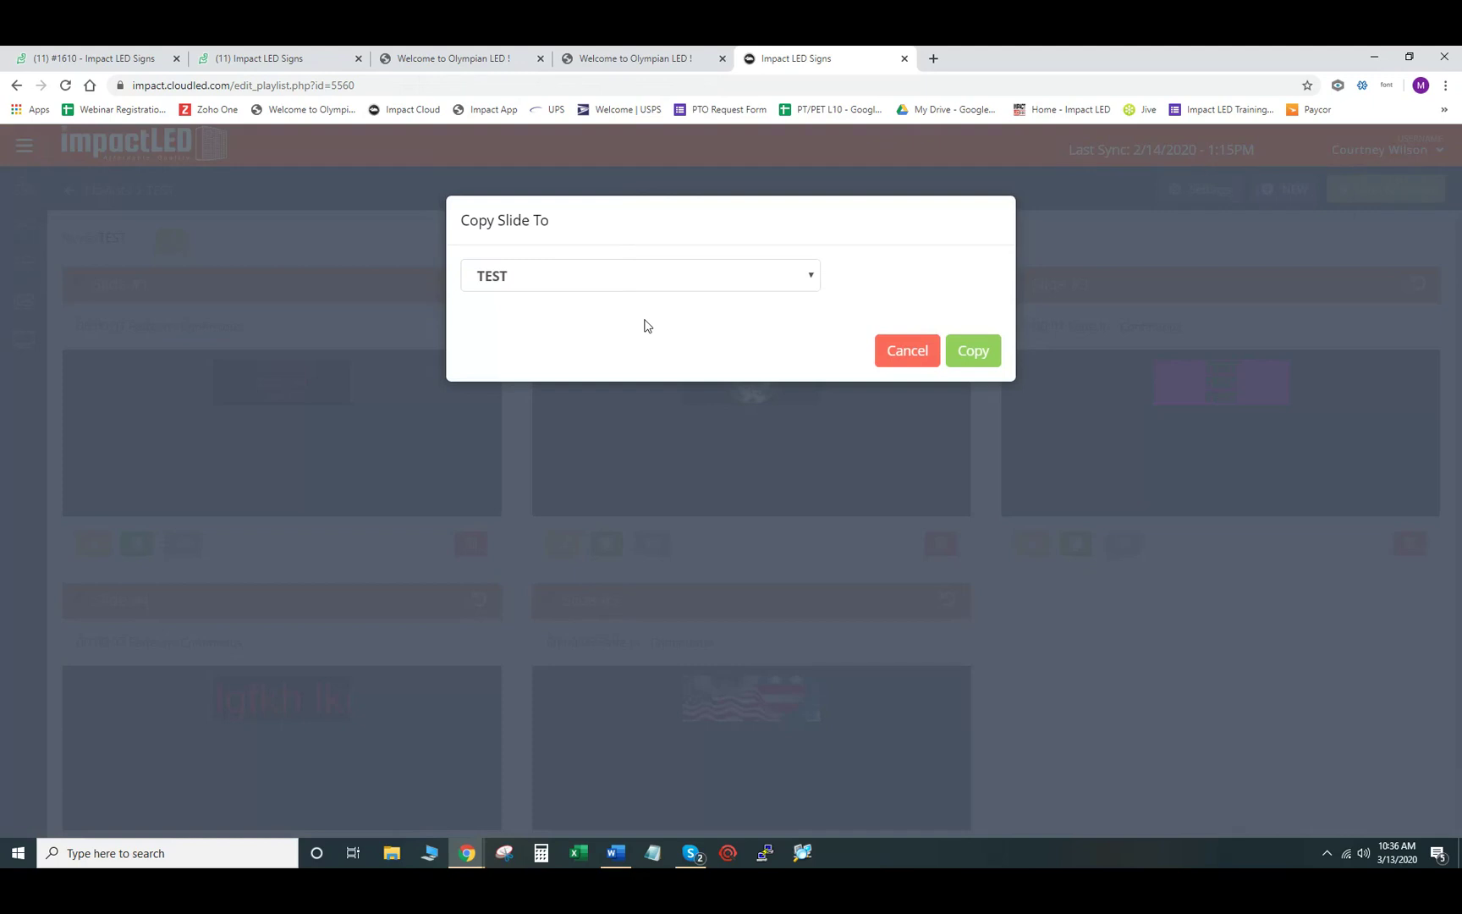
click(699, 280)
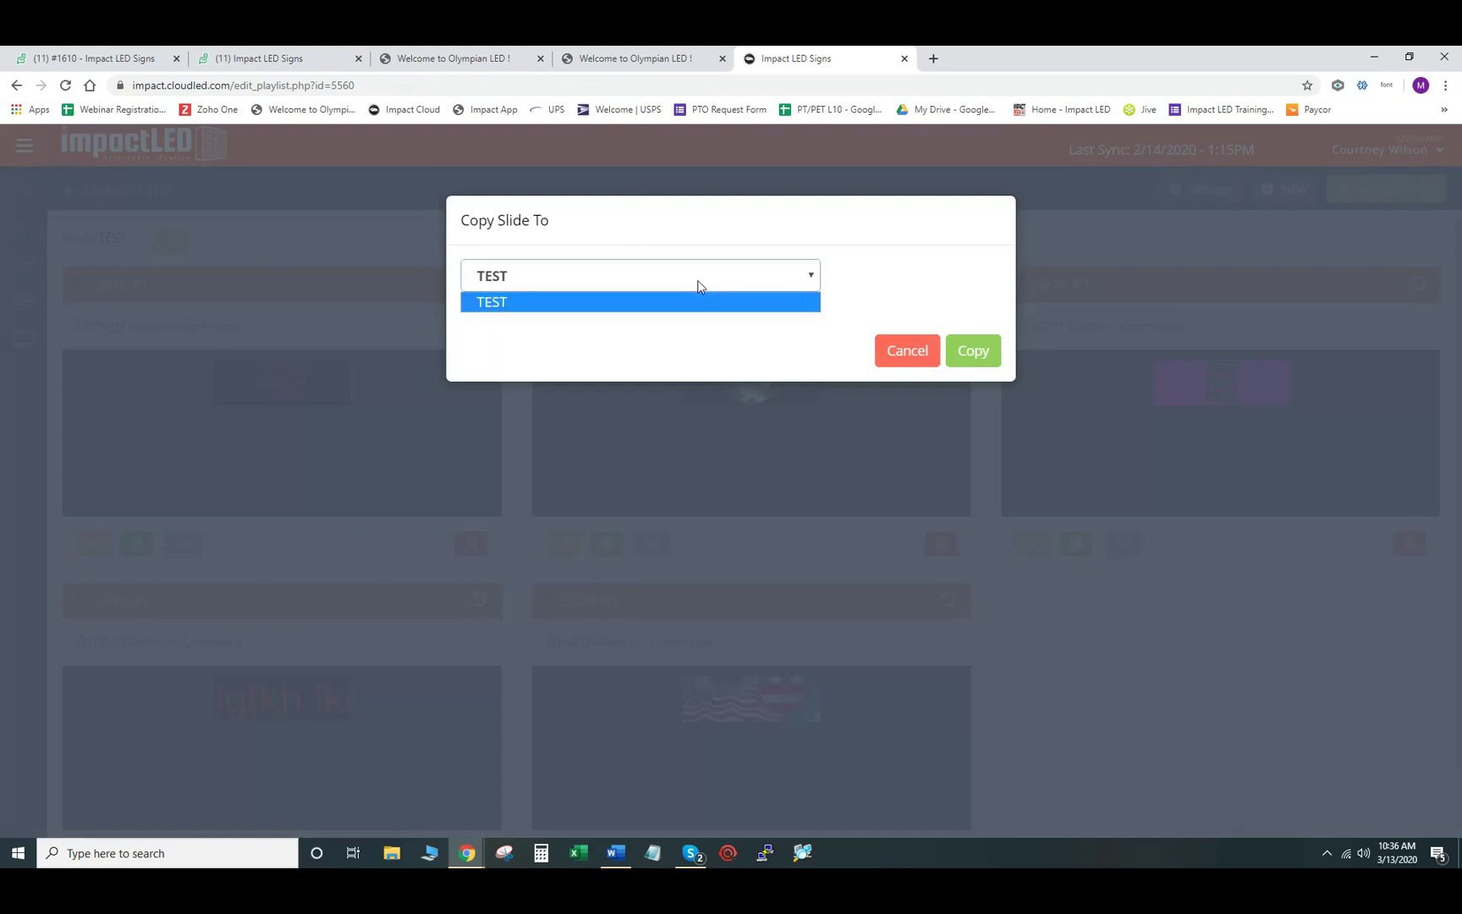
click(731, 334)
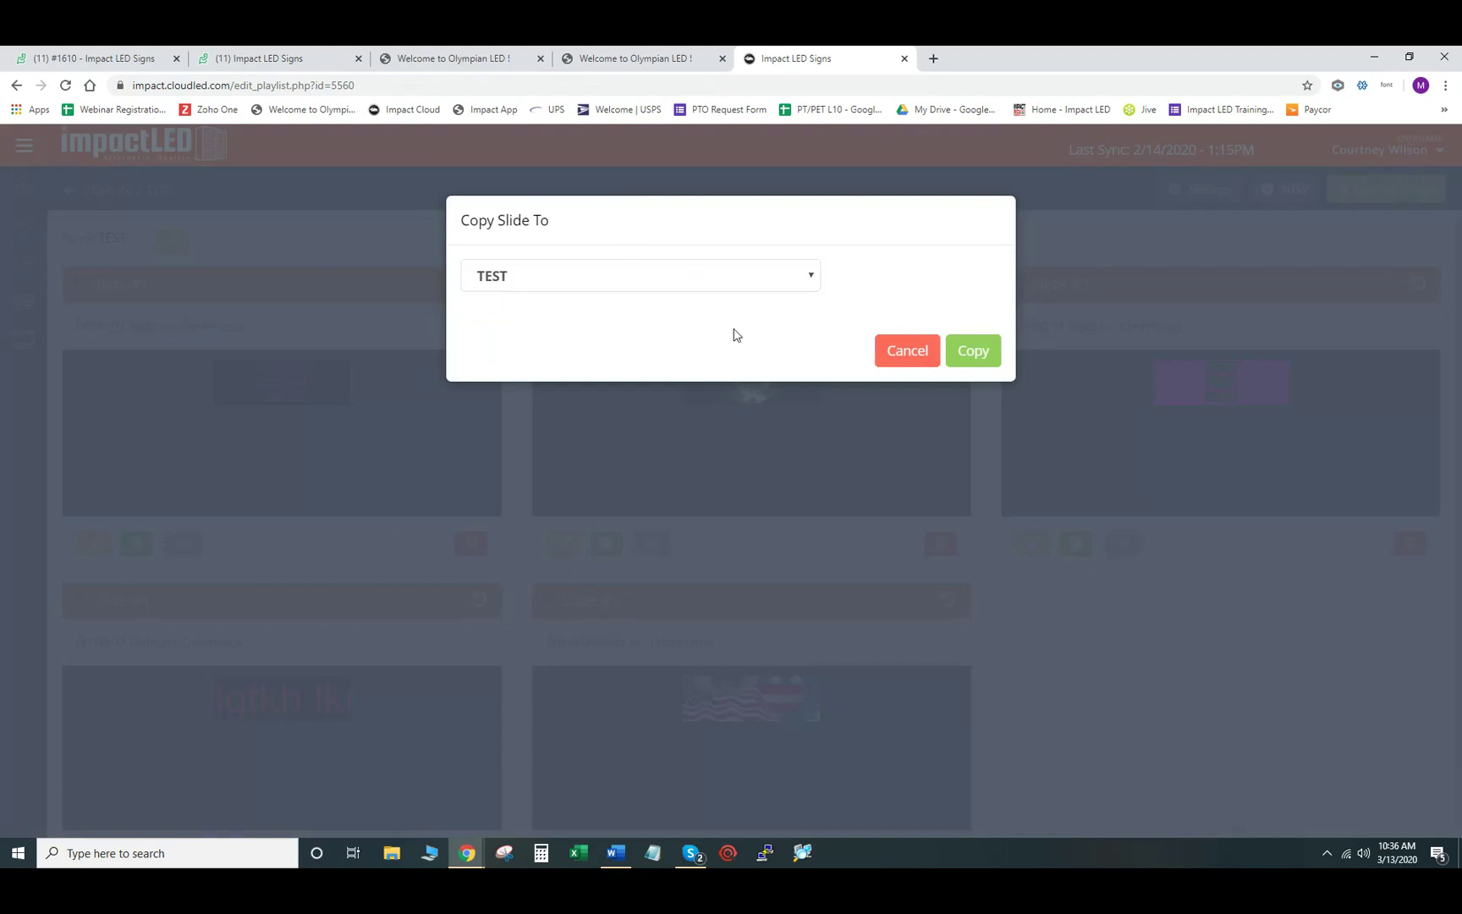
click(973, 351)
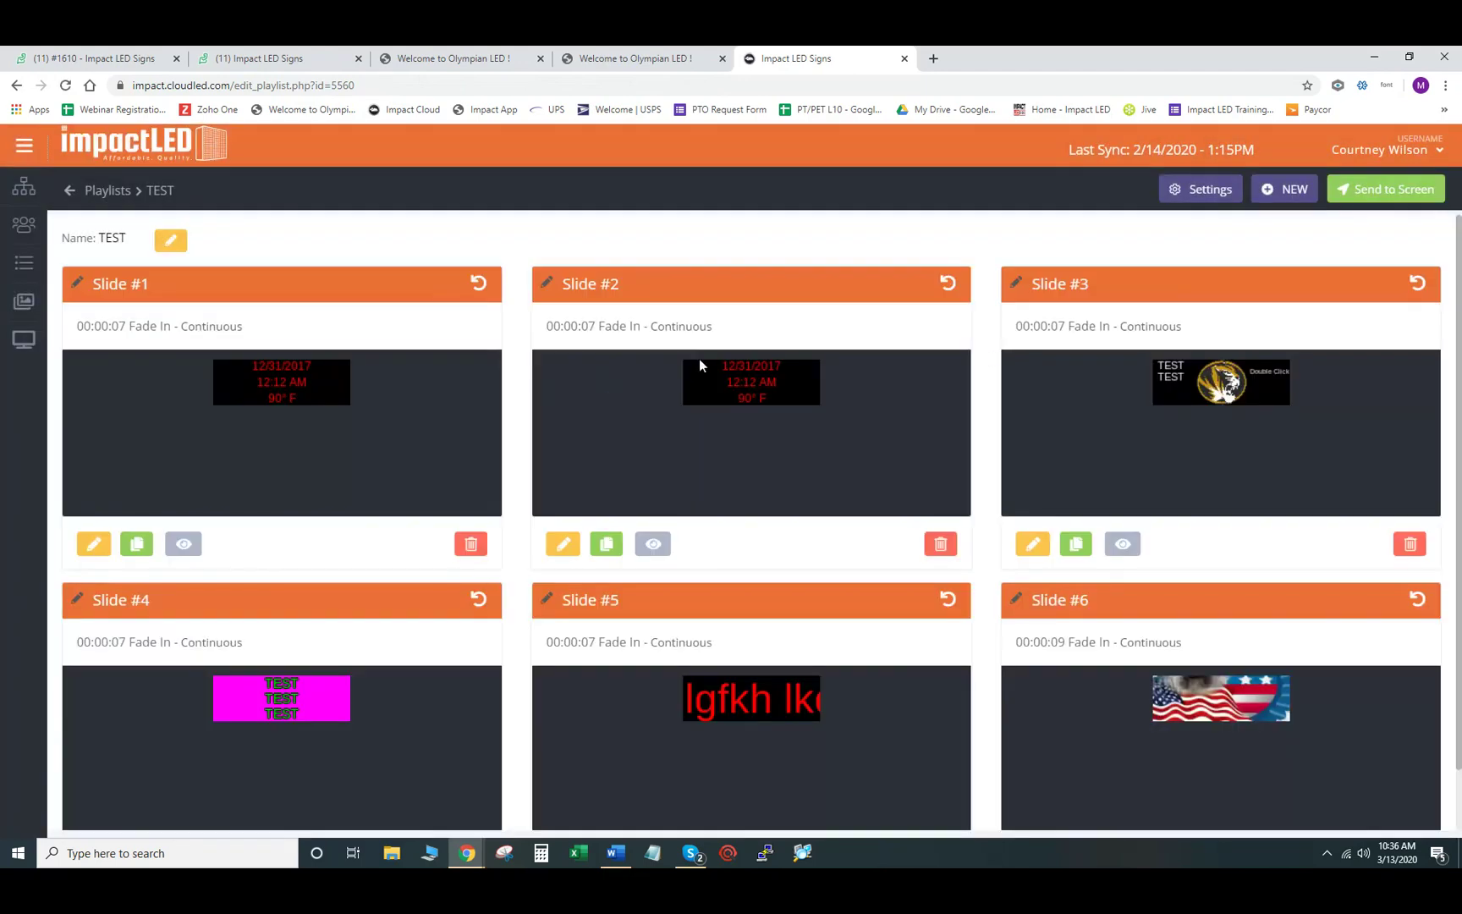
- Delete the duplicated date-and-temperature Slide #2 and confirm with OK
click(940, 545)
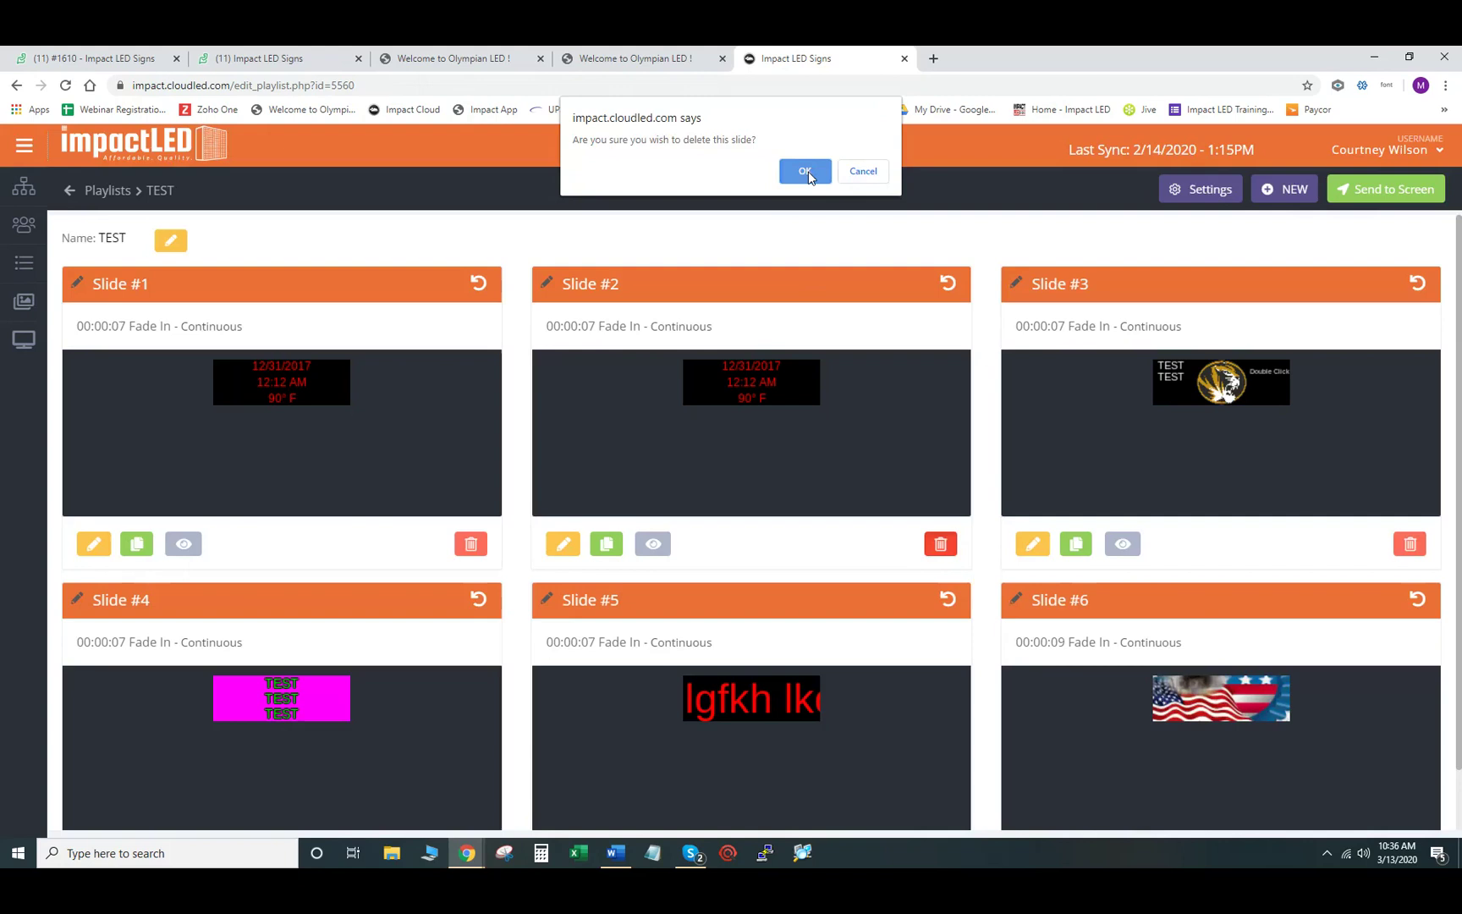
click(804, 170)
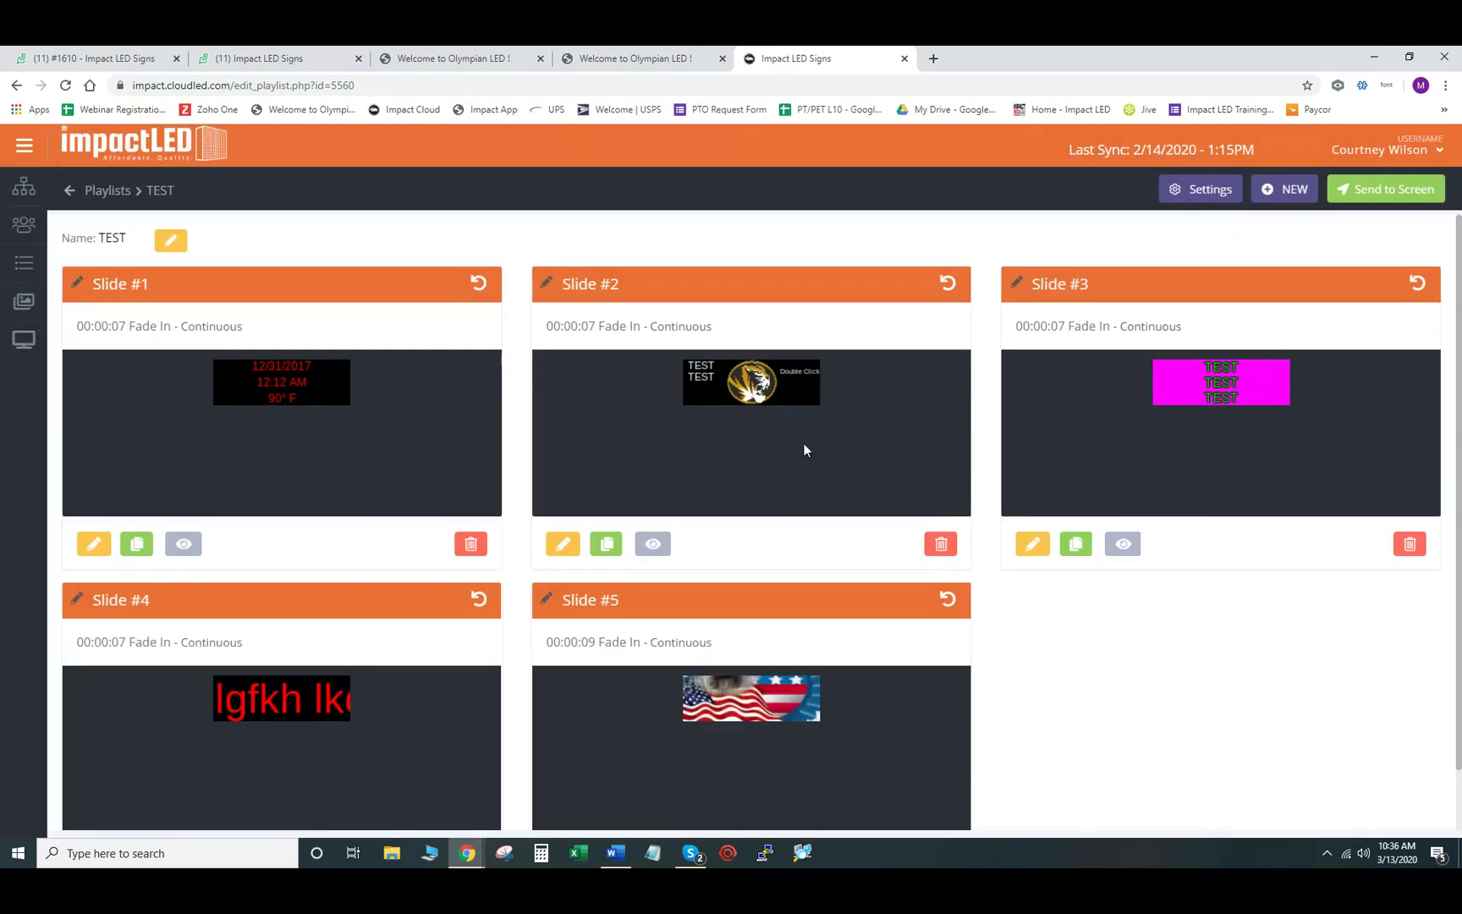
scroll(791, 445, down, 1)
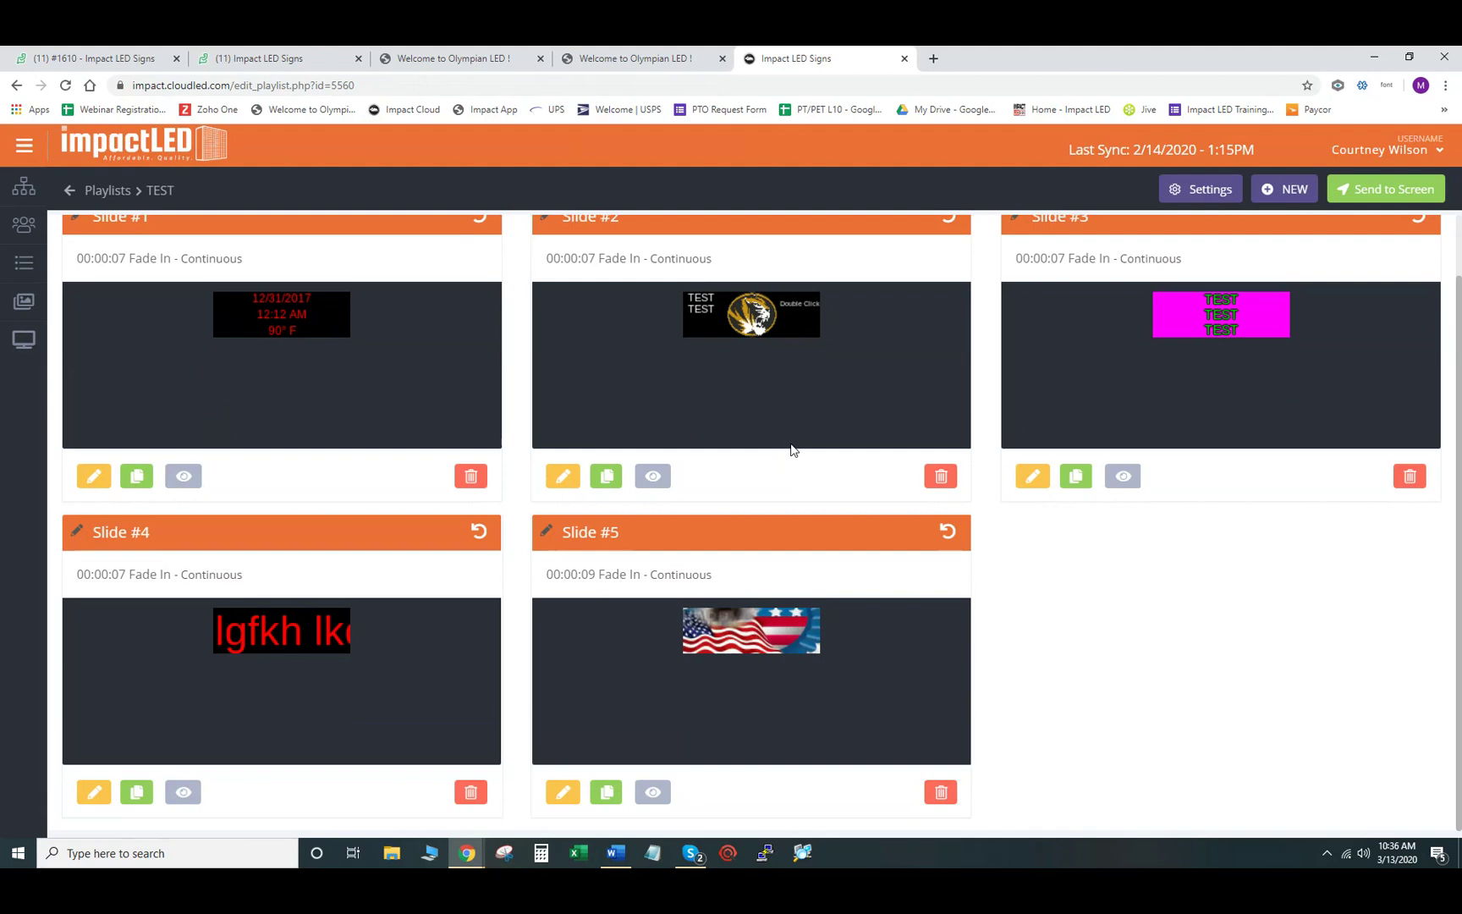
click(652, 793)
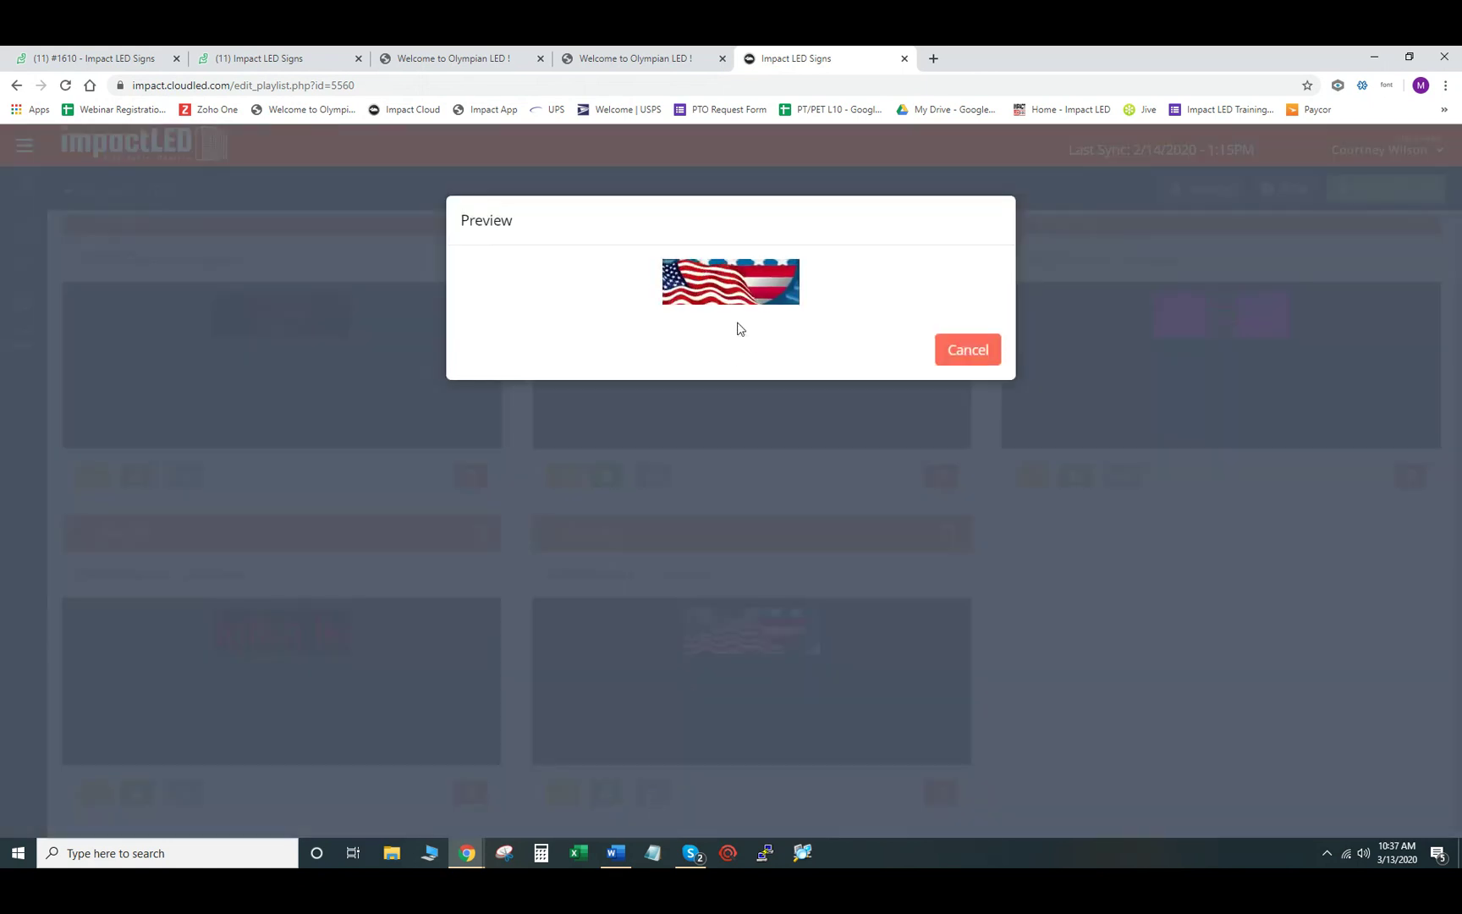
click(951, 351)
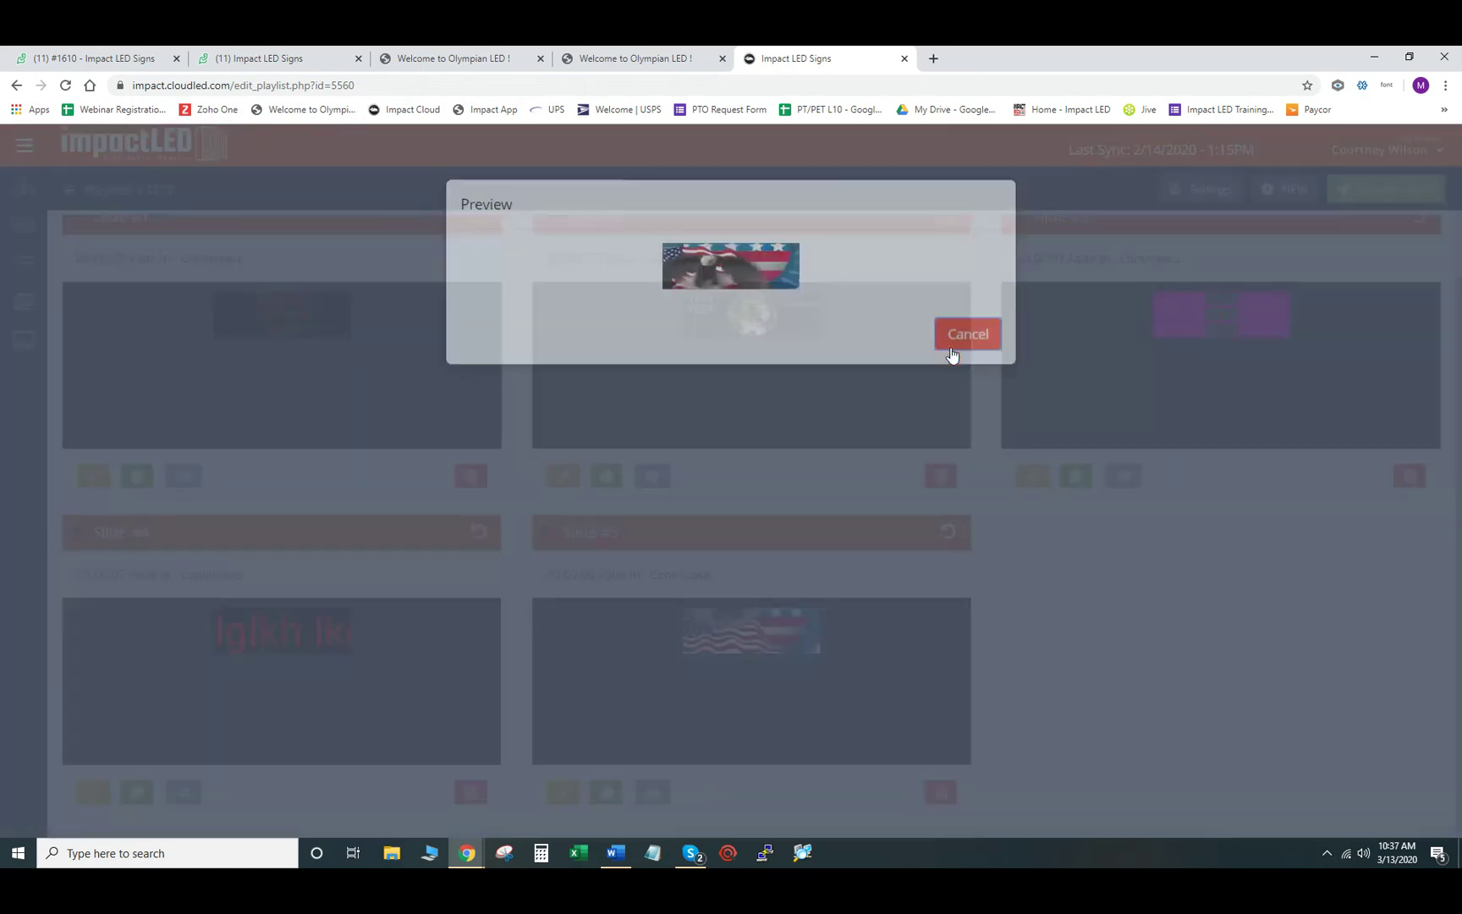
click(180, 798)
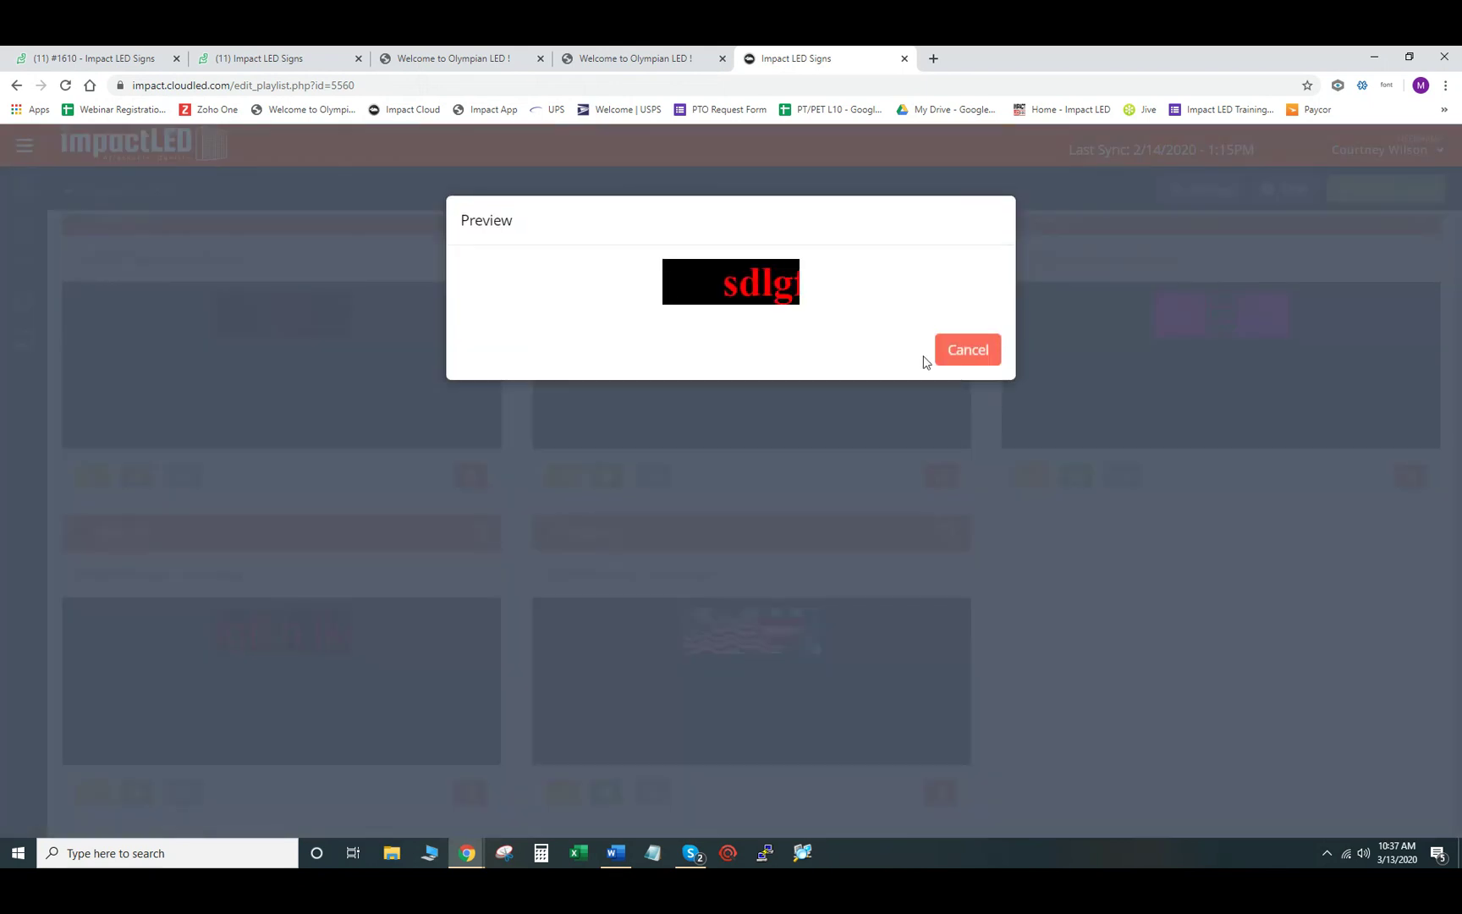
click(973, 355)
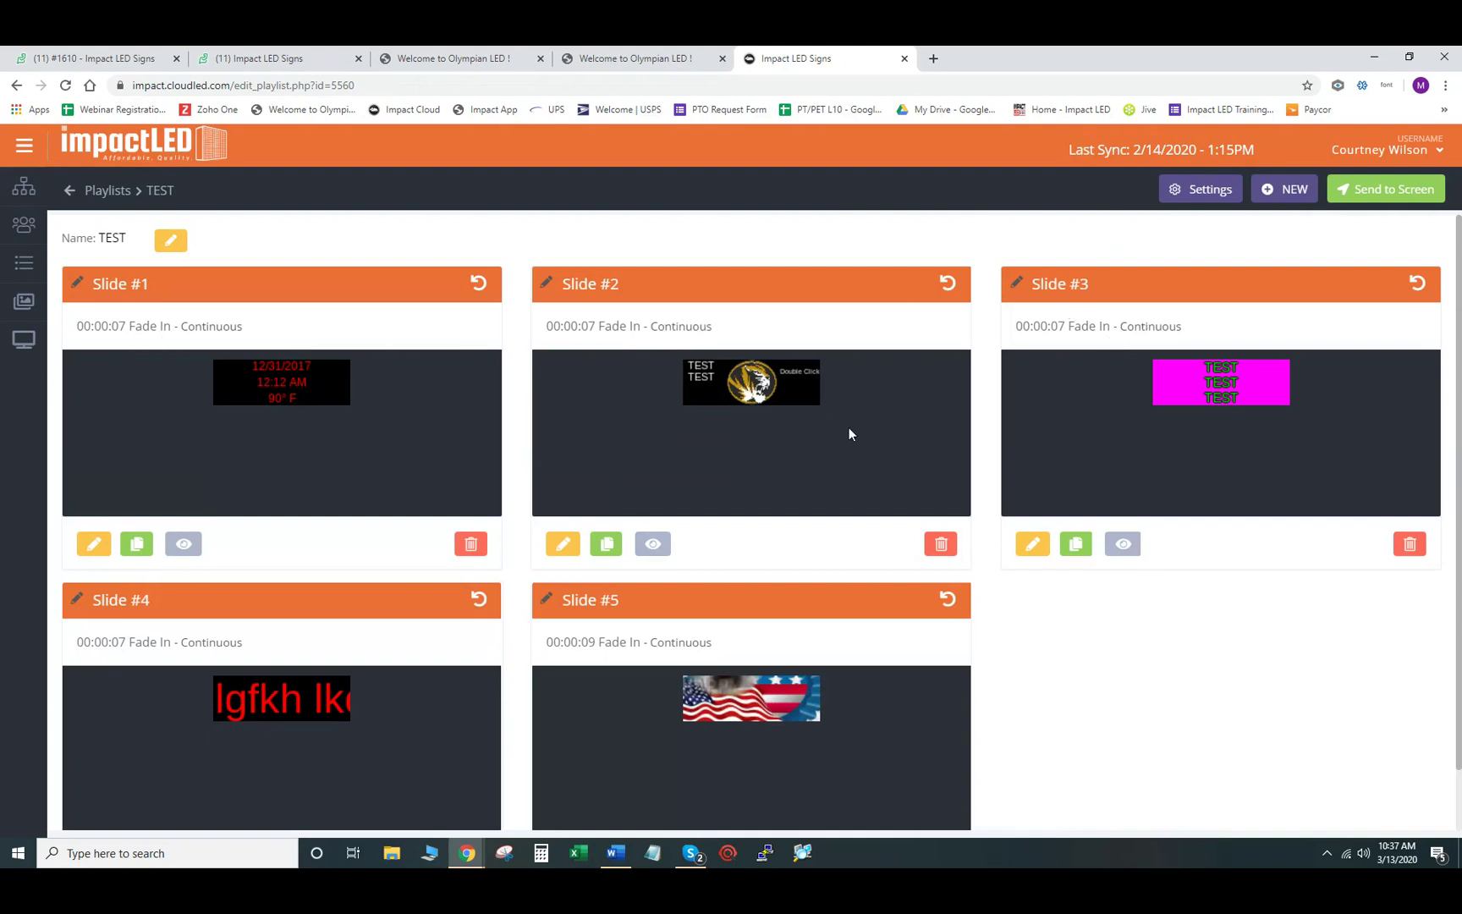
- Give Slide #2 a Fly In From Bottom Right transition at Normal speed and save it
click(949, 289)
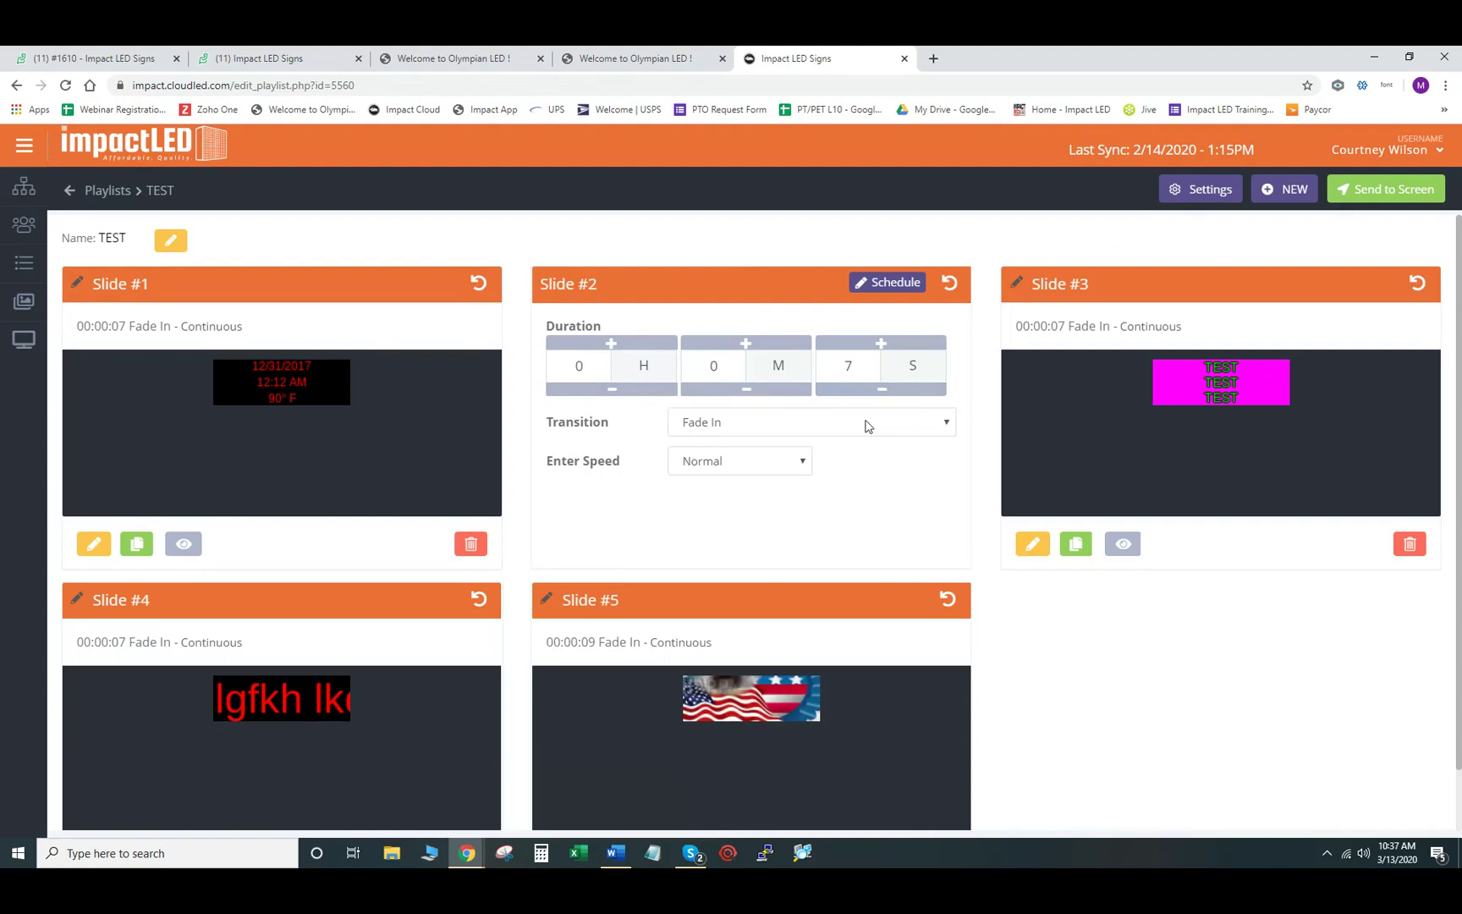
click(872, 430)
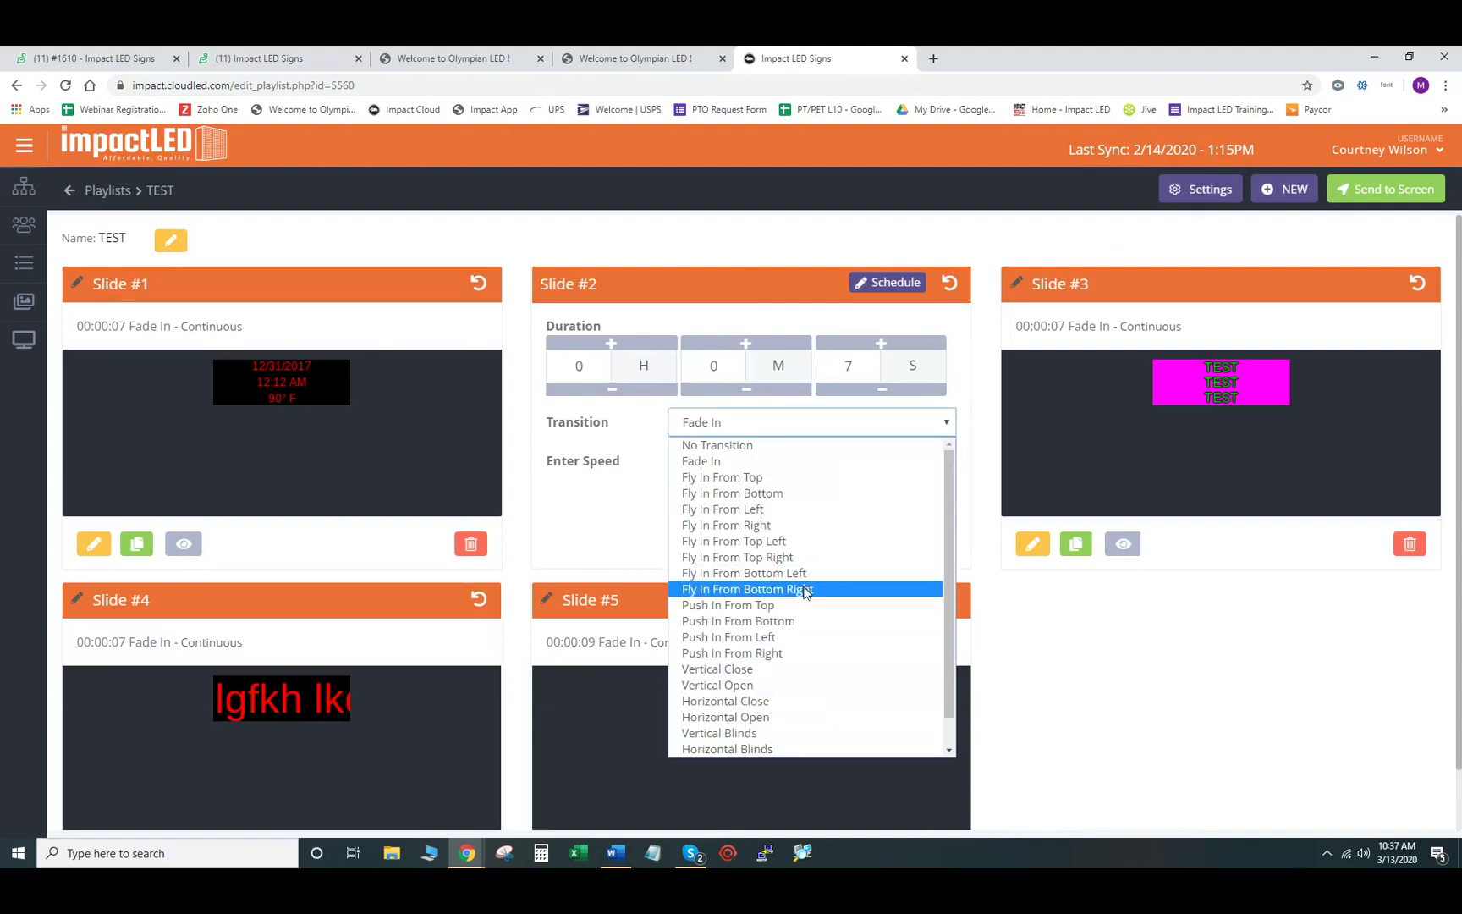
click(803, 589)
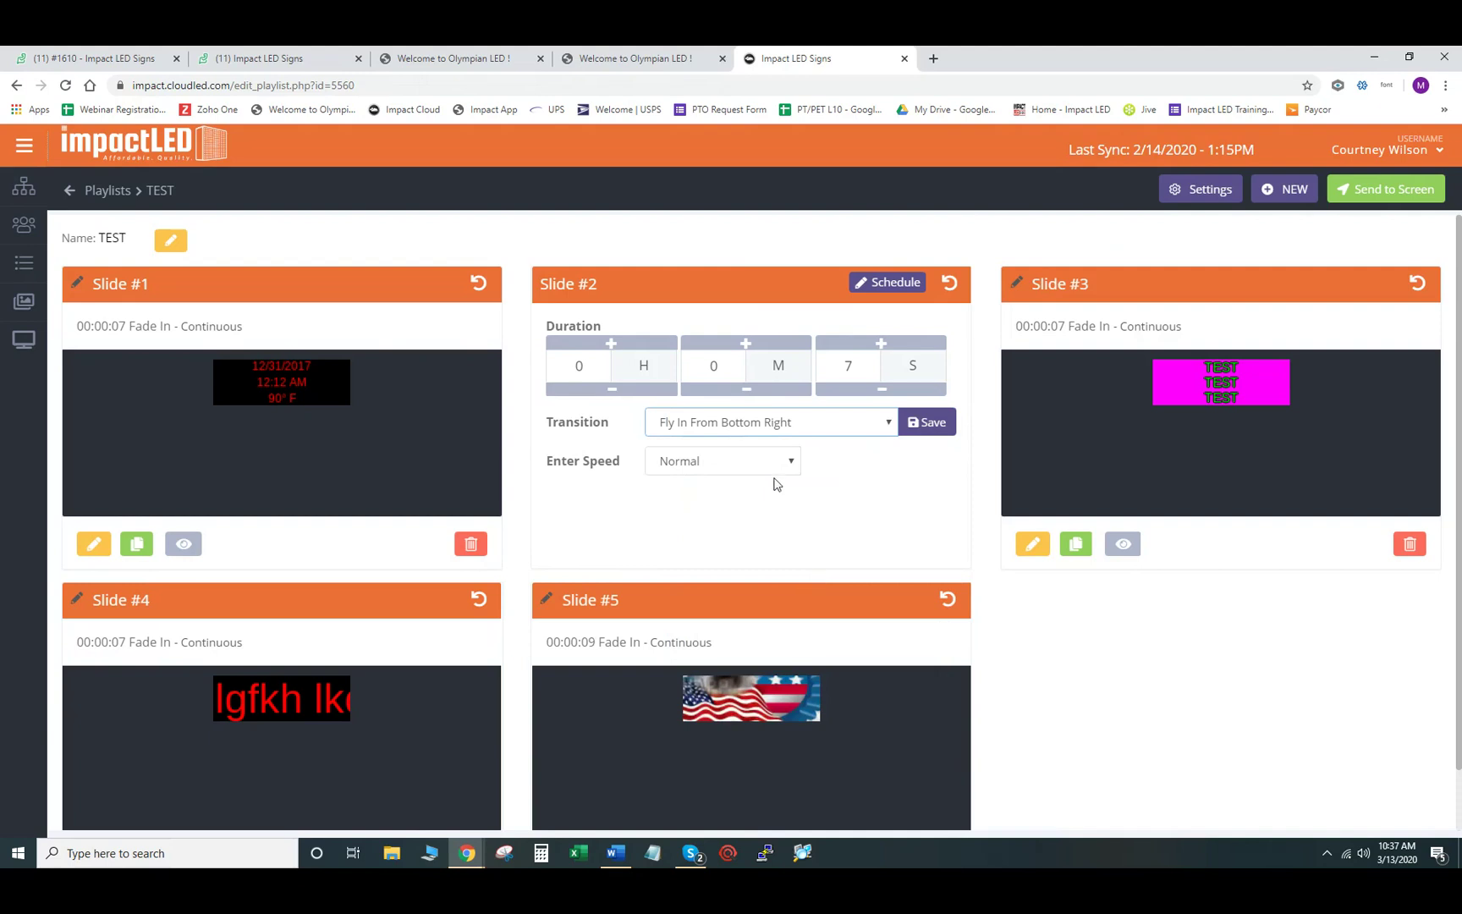
click(778, 468)
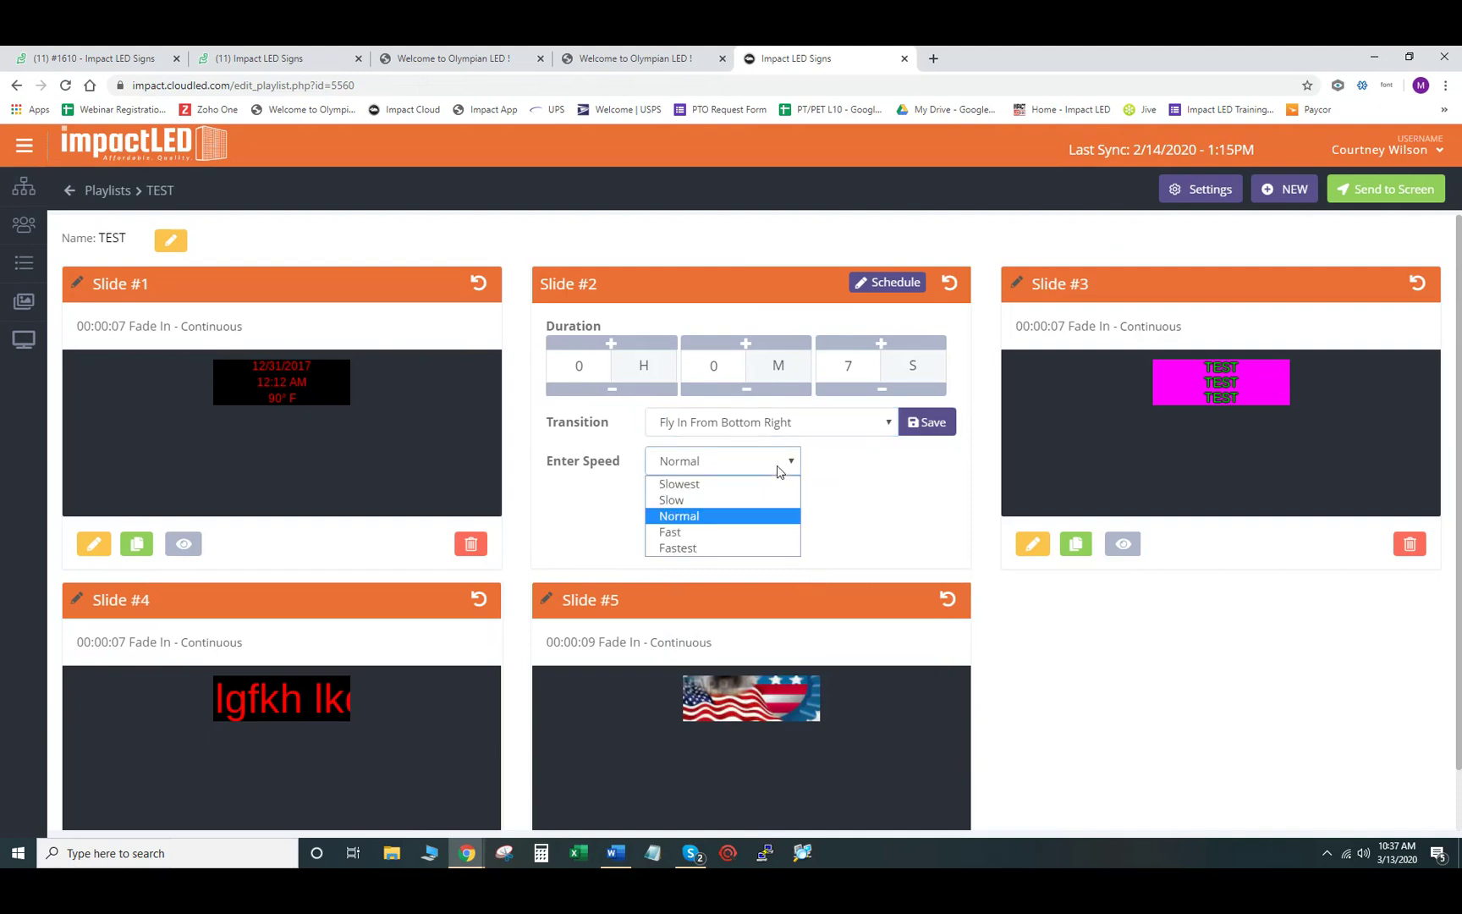
click(840, 484)
click(927, 429)
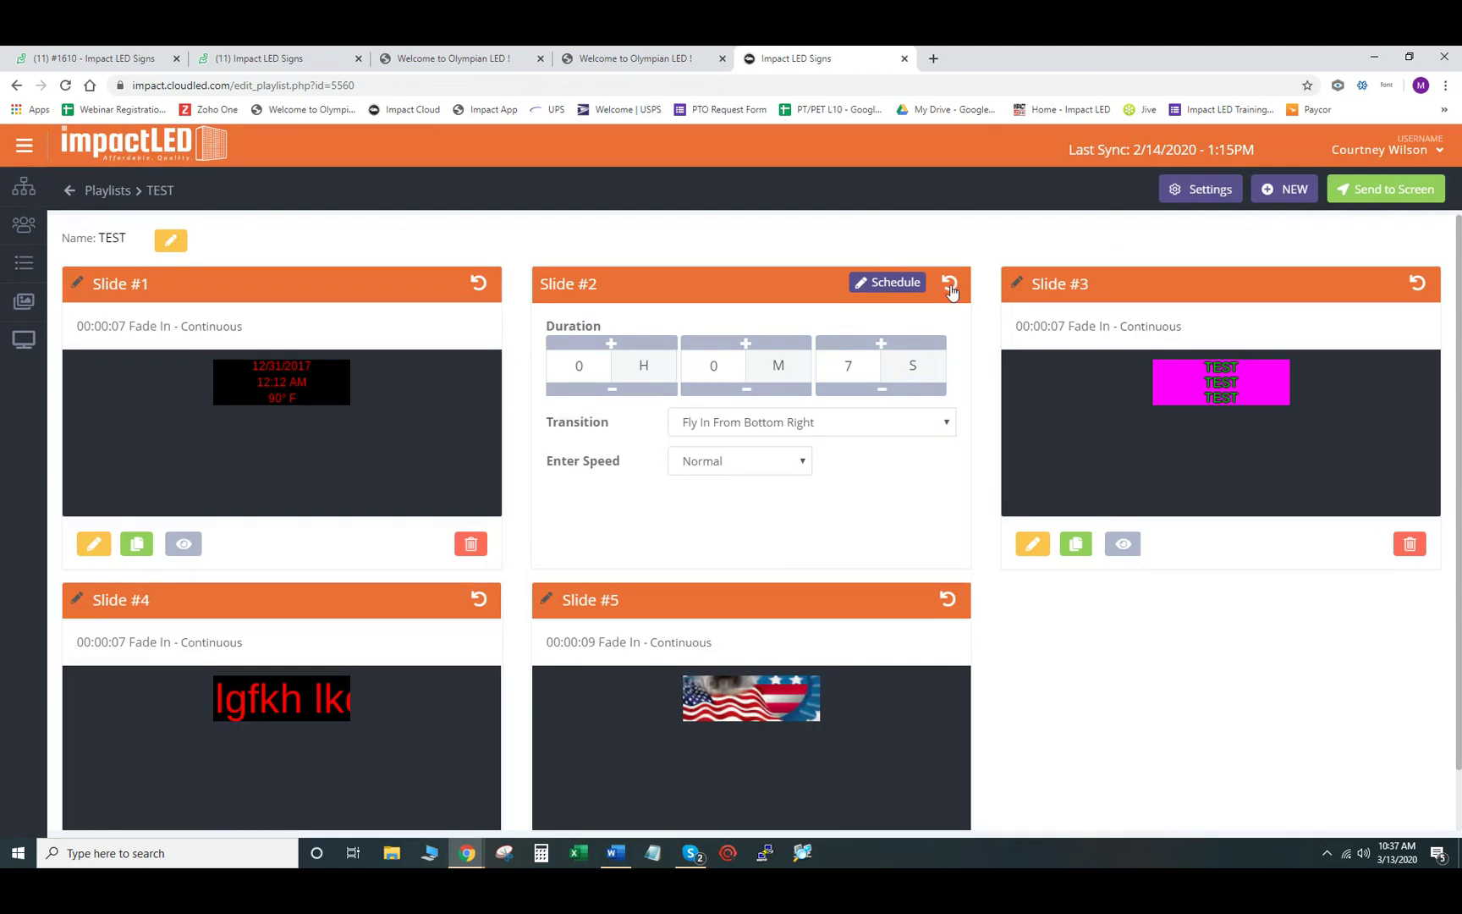
click(950, 286)
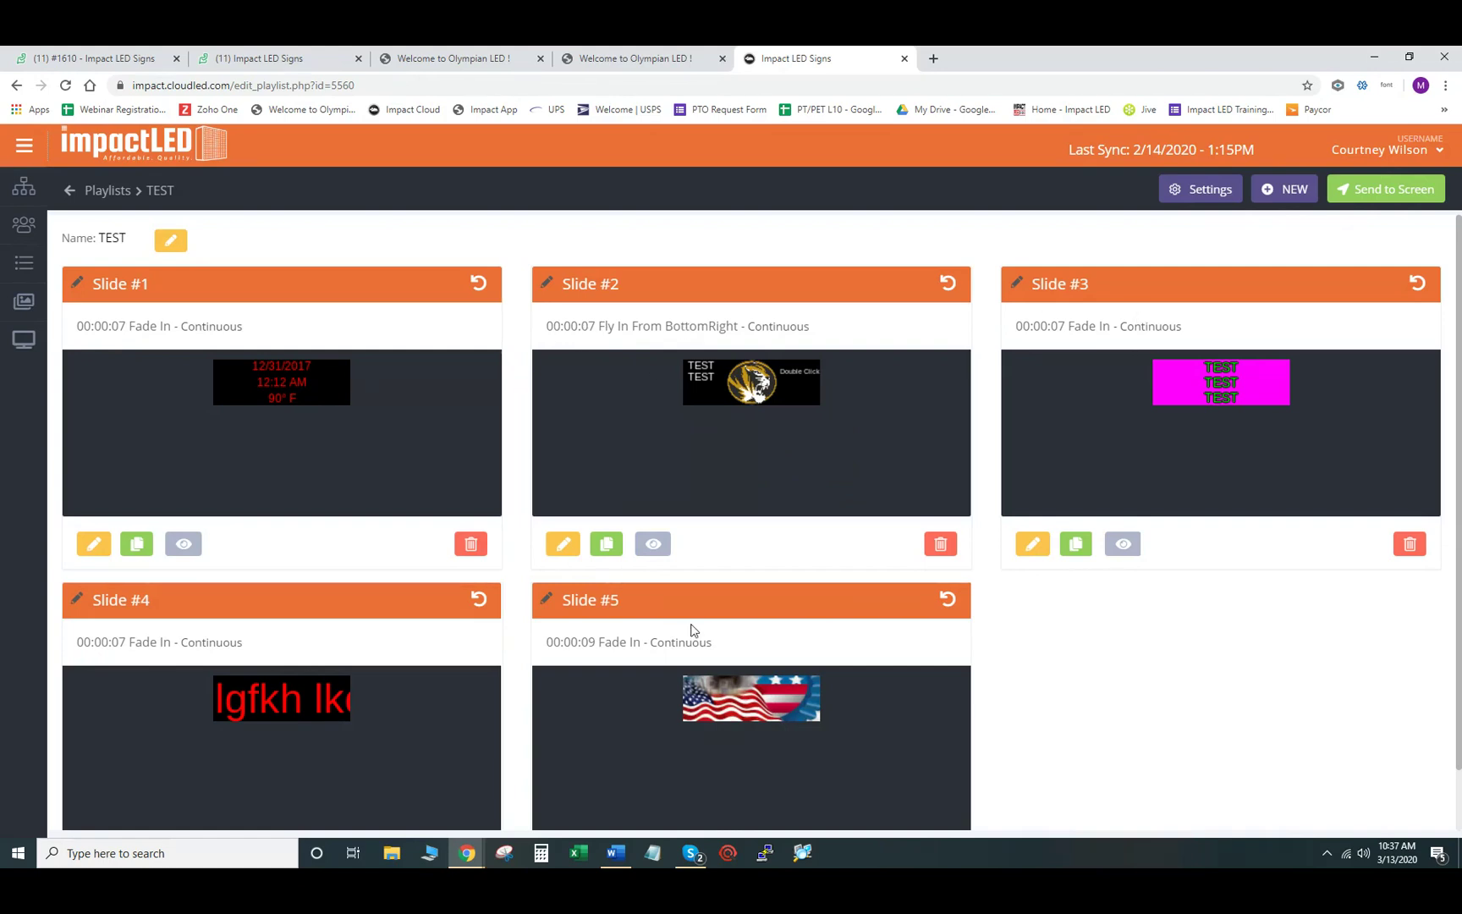
- Flip Slide #2's card to show its 7-second, Fly In From Bottom Right, Normal speed settings
scroll(709, 606, down, 1)
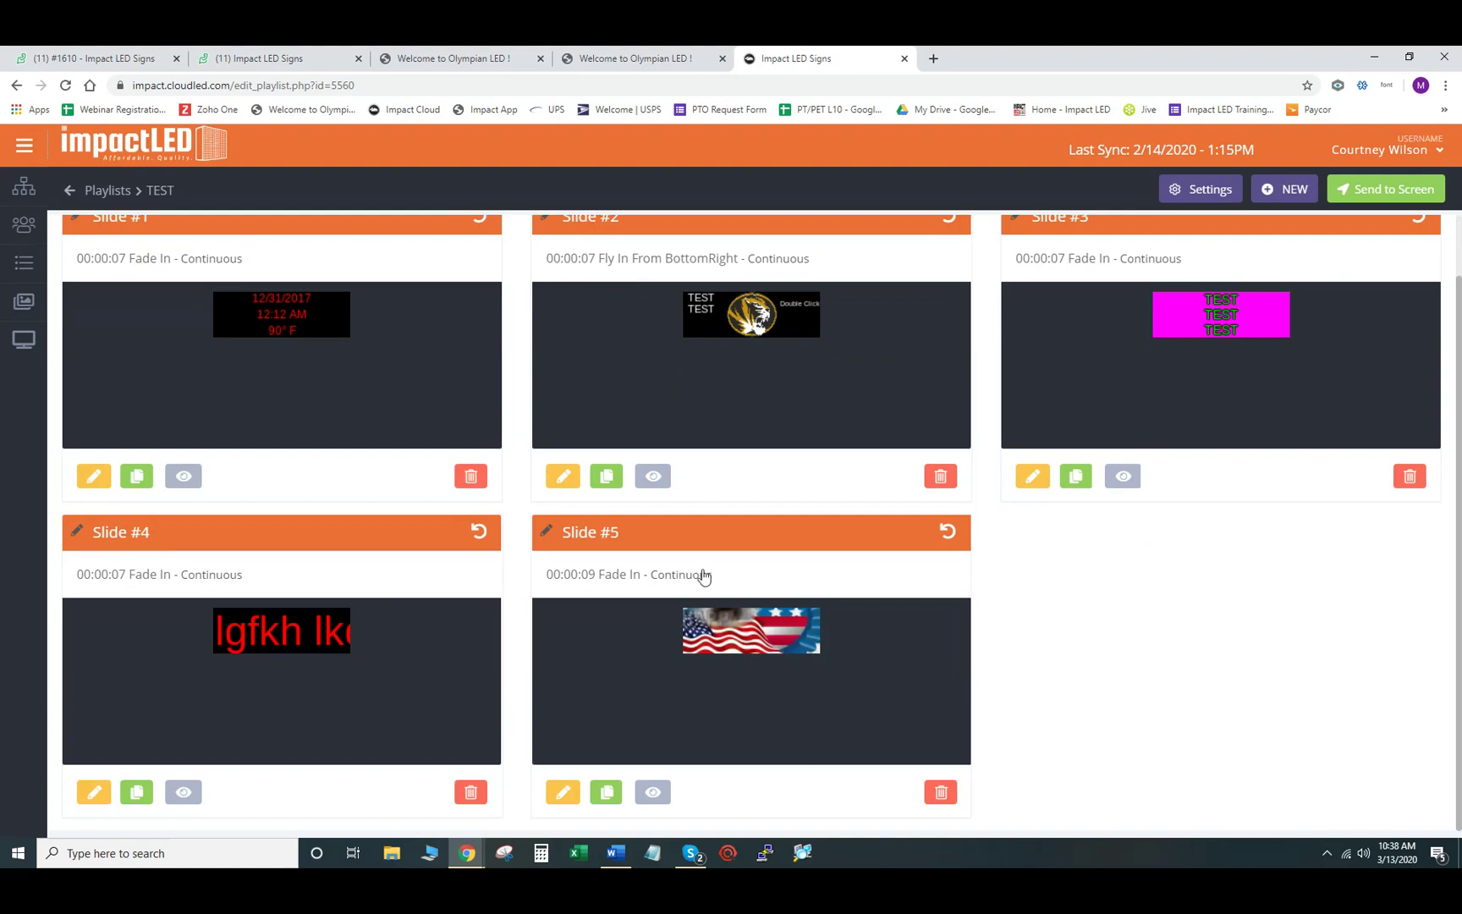
scroll(770, 580, up, 1)
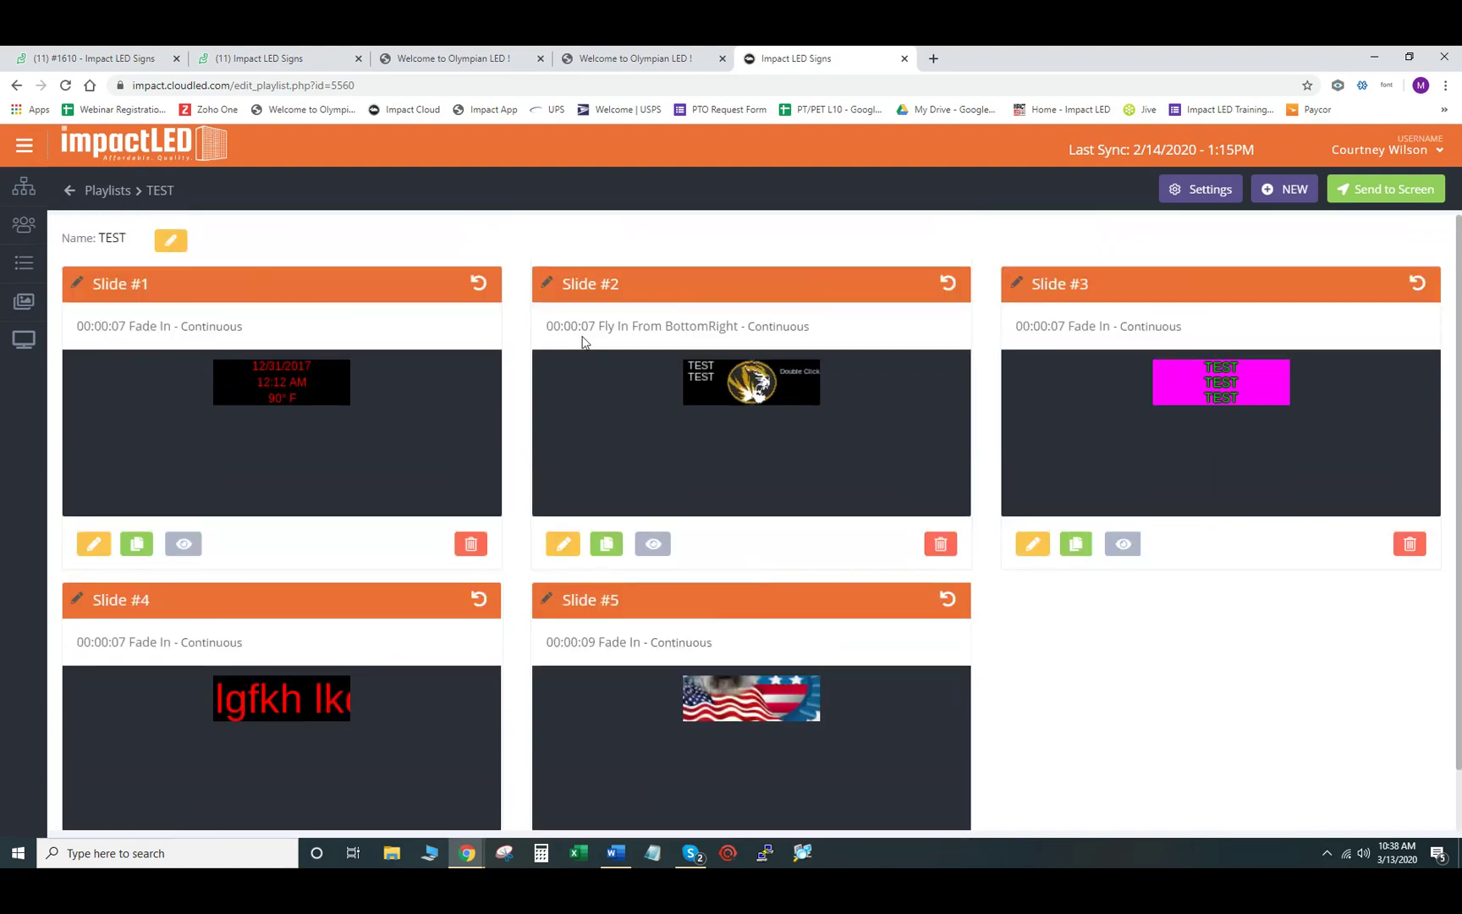
click(949, 284)
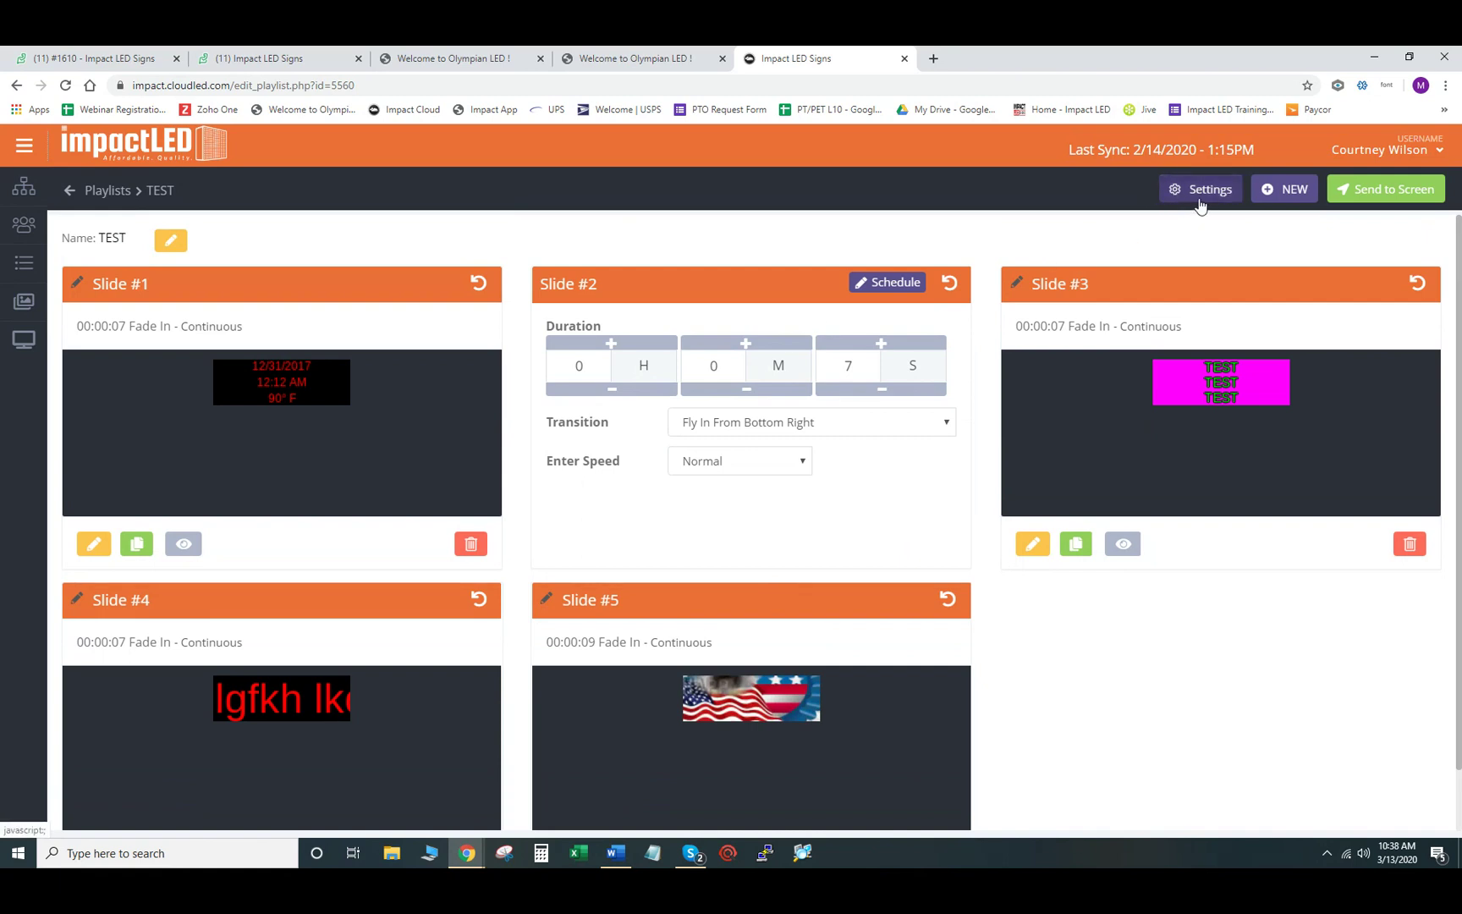
click(1199, 205)
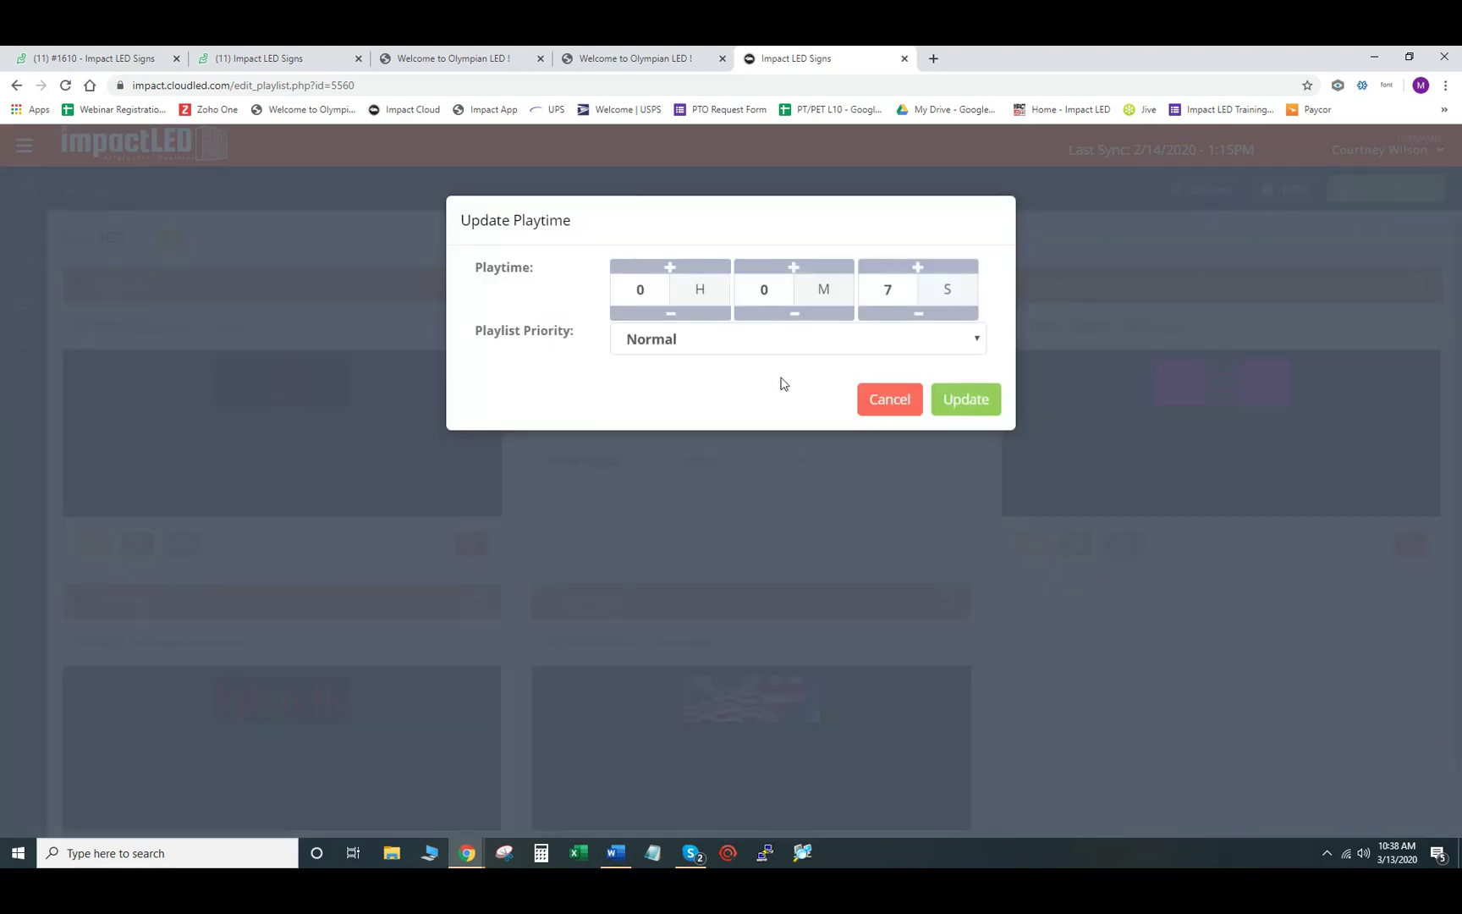
click(899, 403)
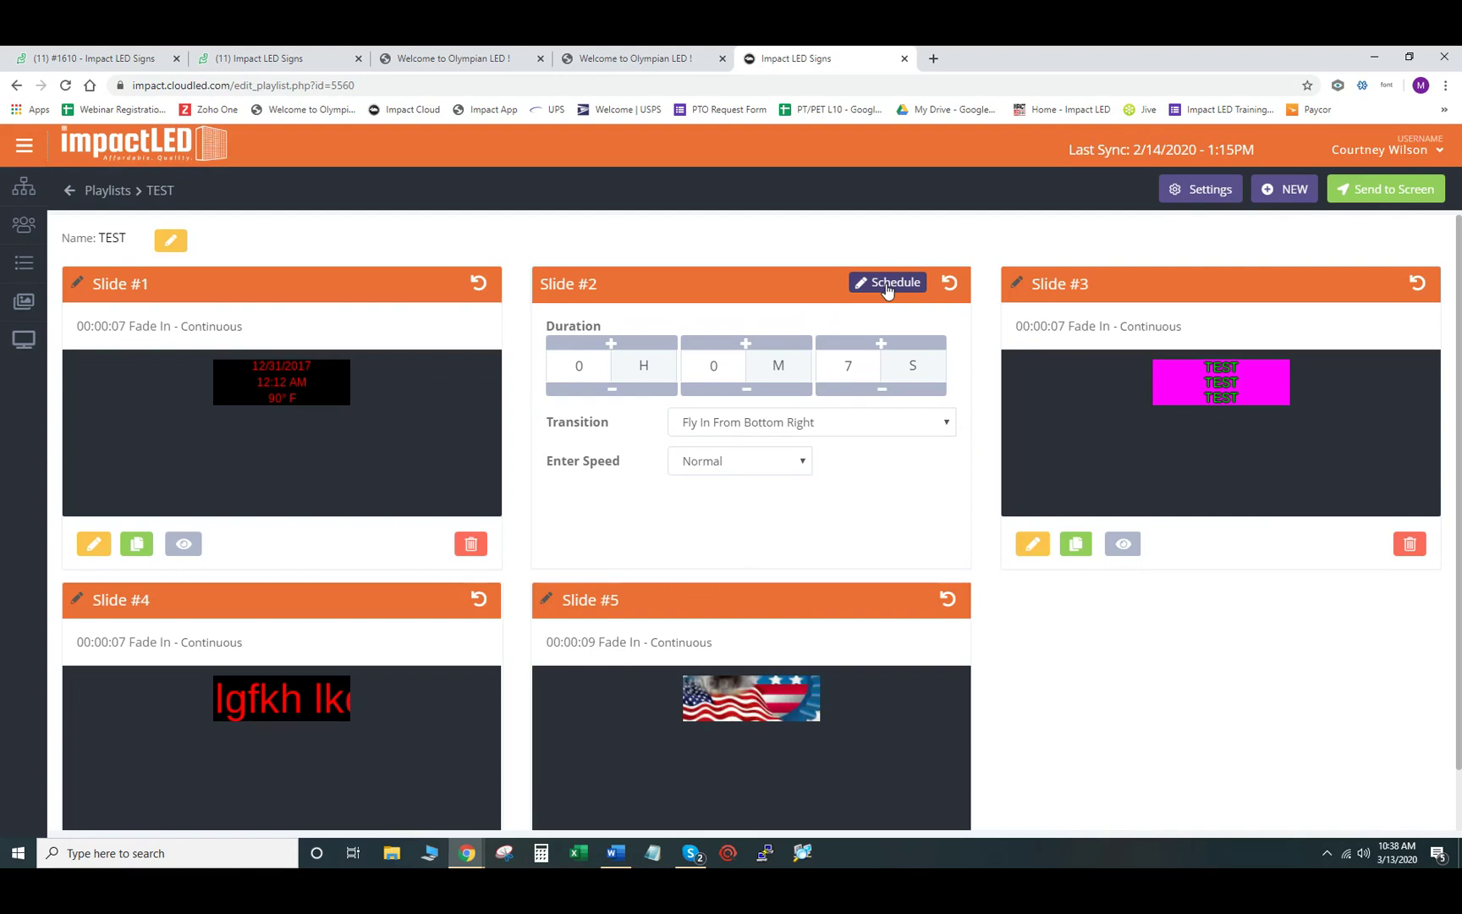
click(885, 285)
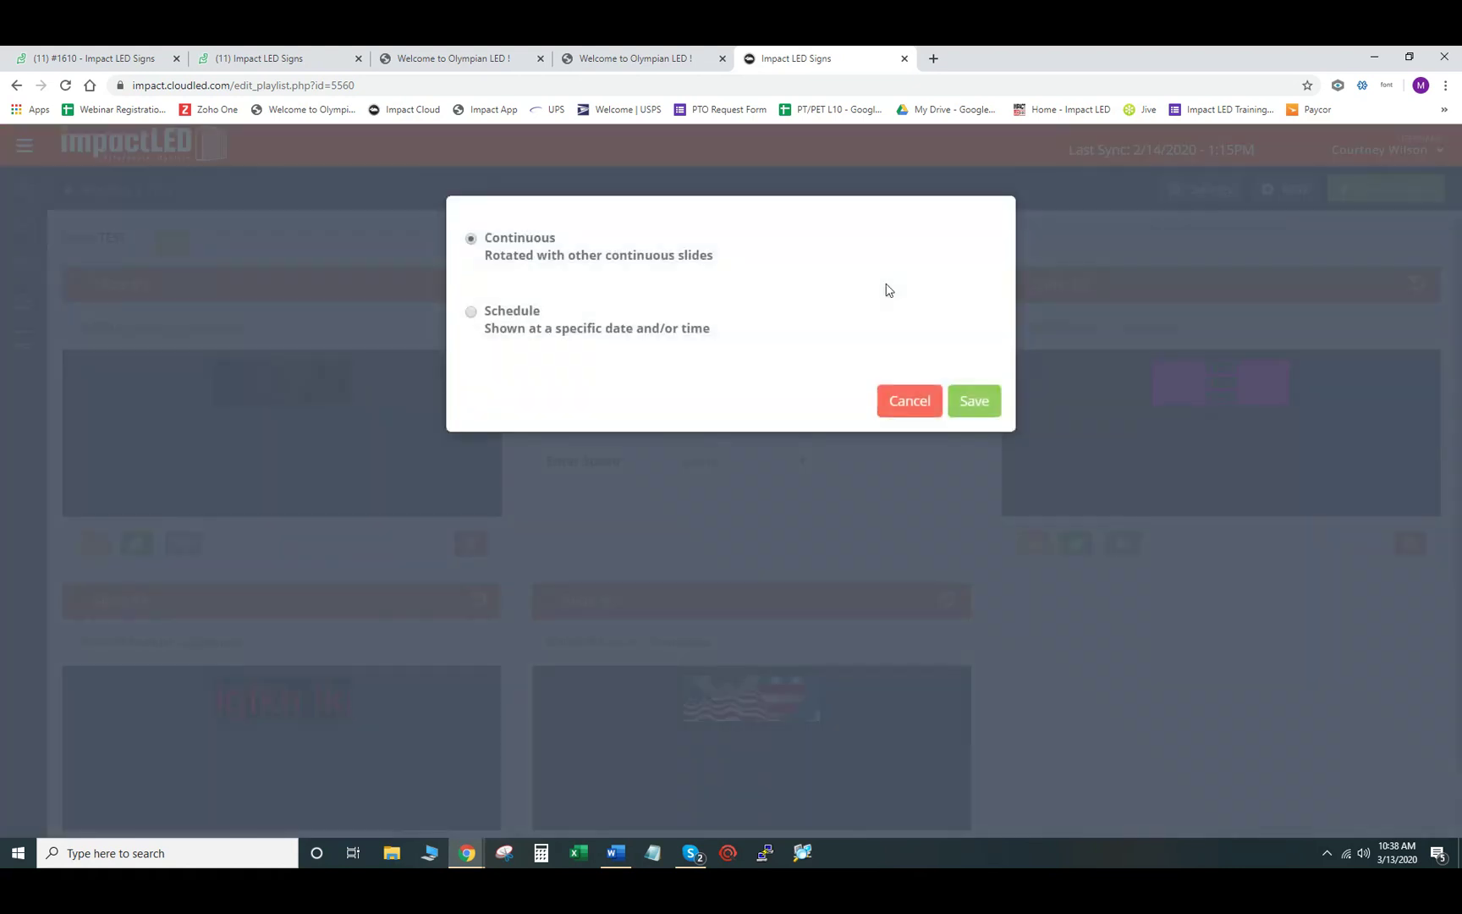
click(471, 312)
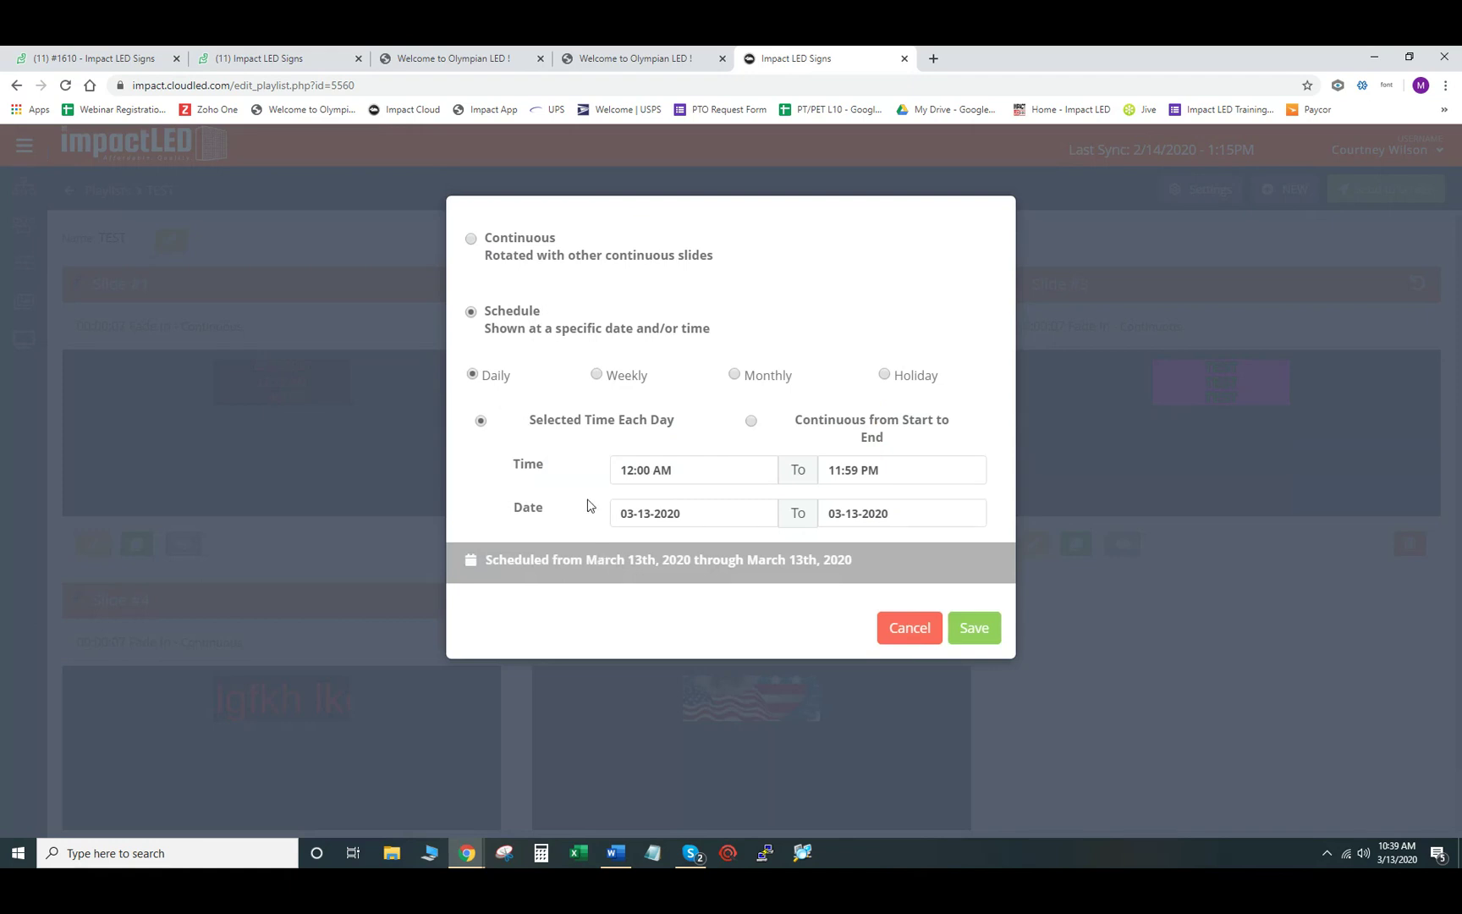
click(596, 375)
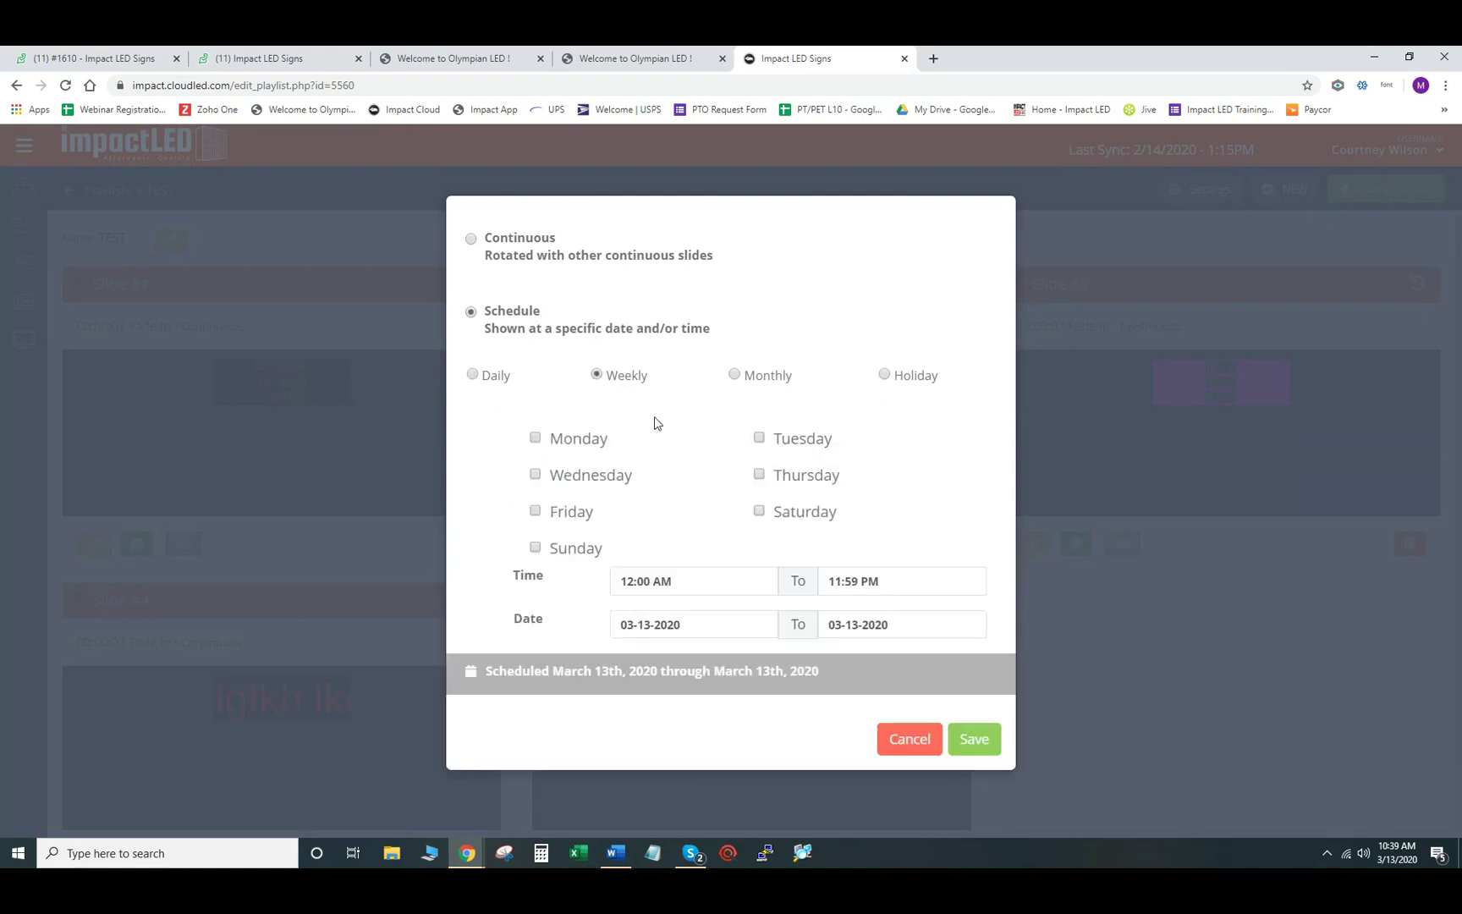
click(735, 375)
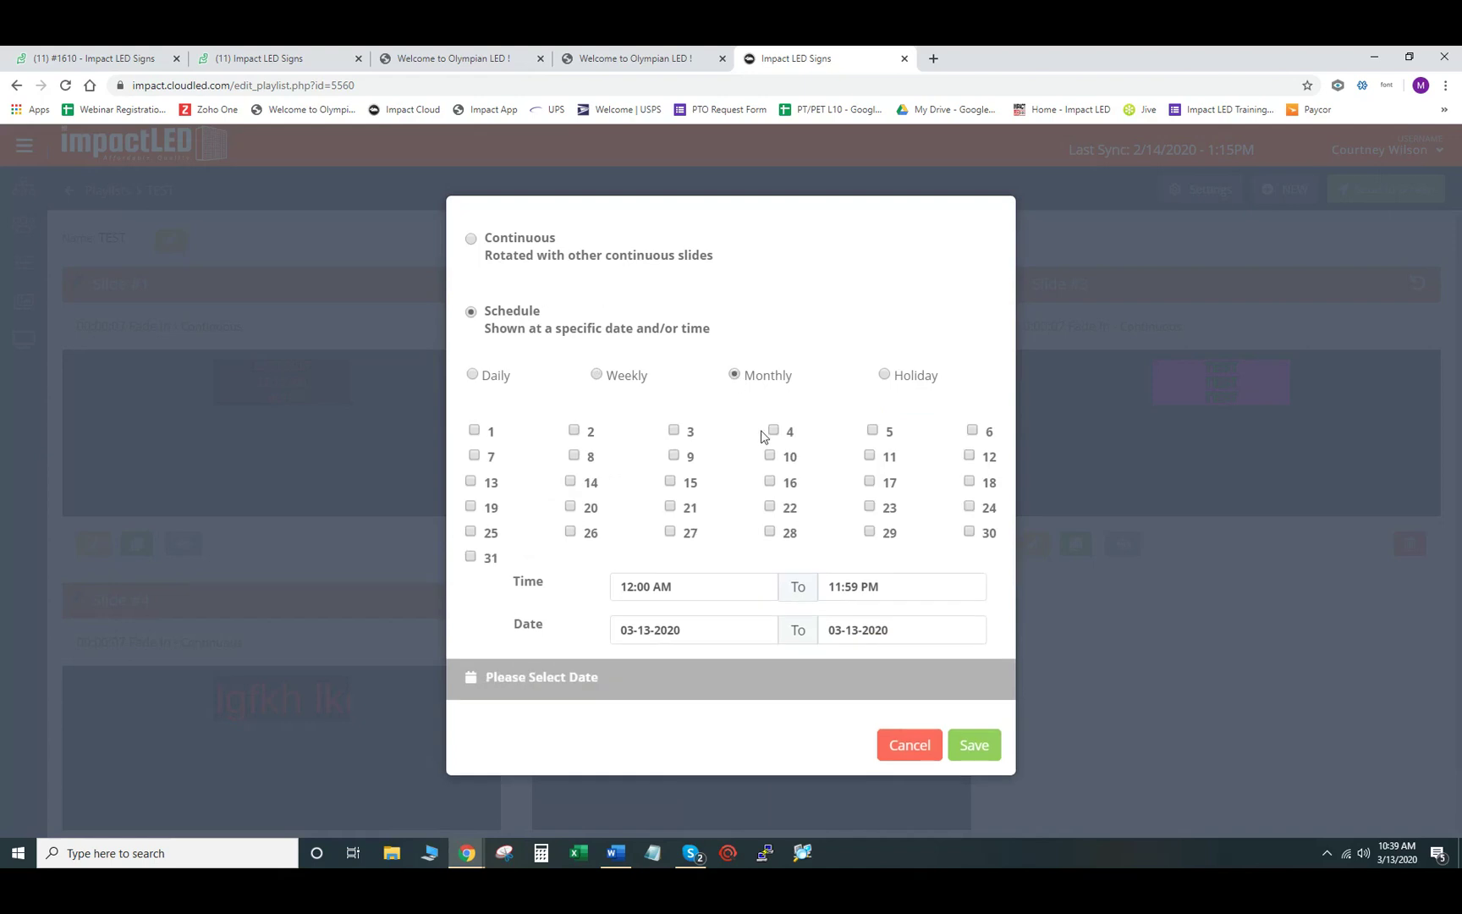
click(885, 375)
click(823, 440)
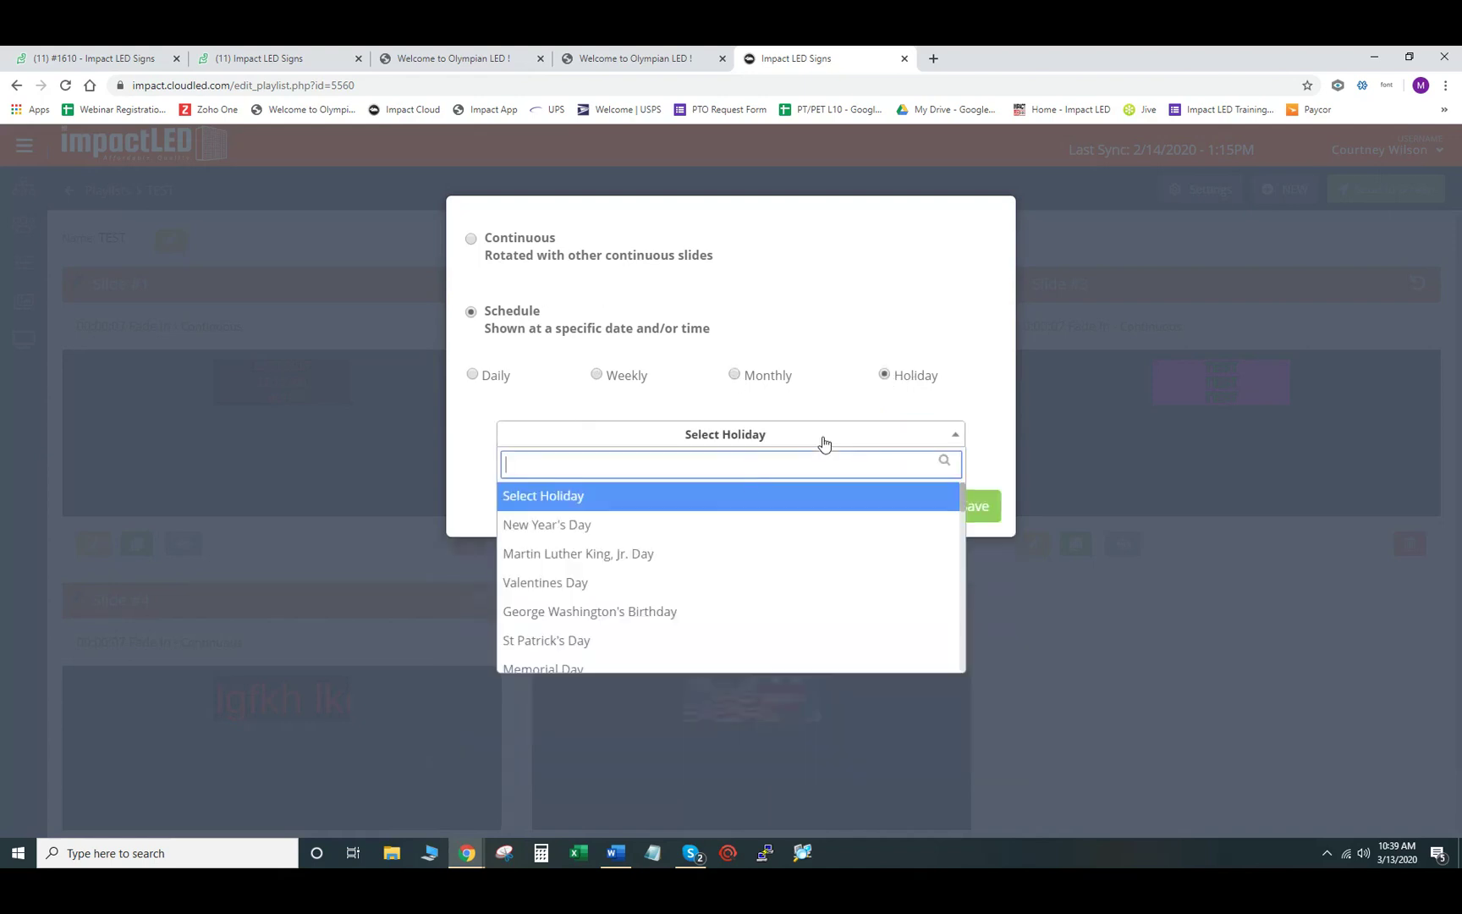
click(656, 528)
scroll(666, 522, down, 5)
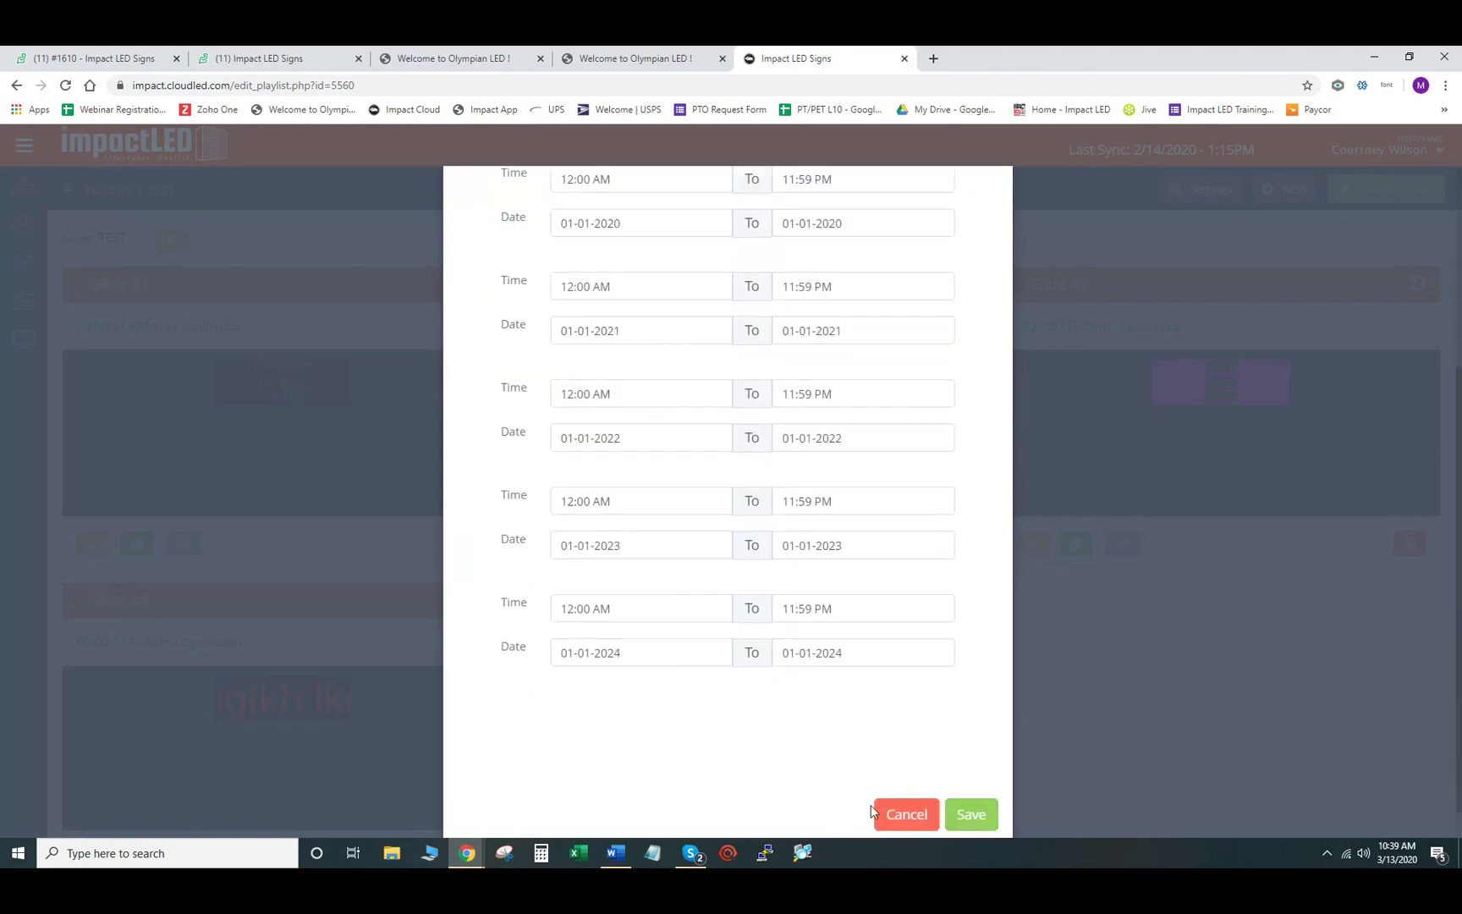
click(897, 814)
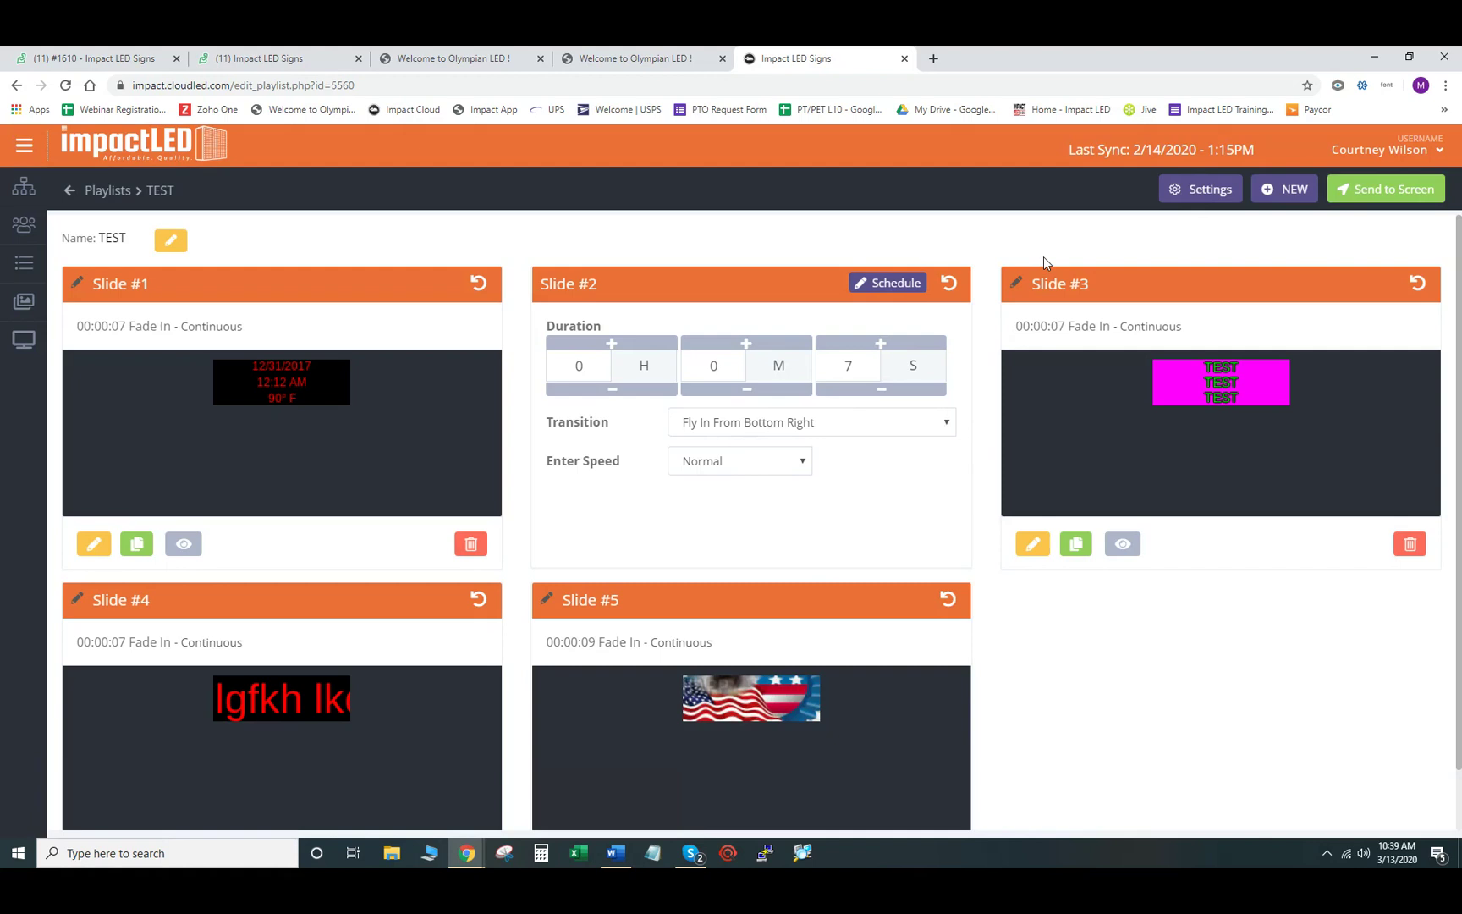
- Close Slide #2's settings, return to My Playlists, and reopen TEST (48 X 144)
click(951, 286)
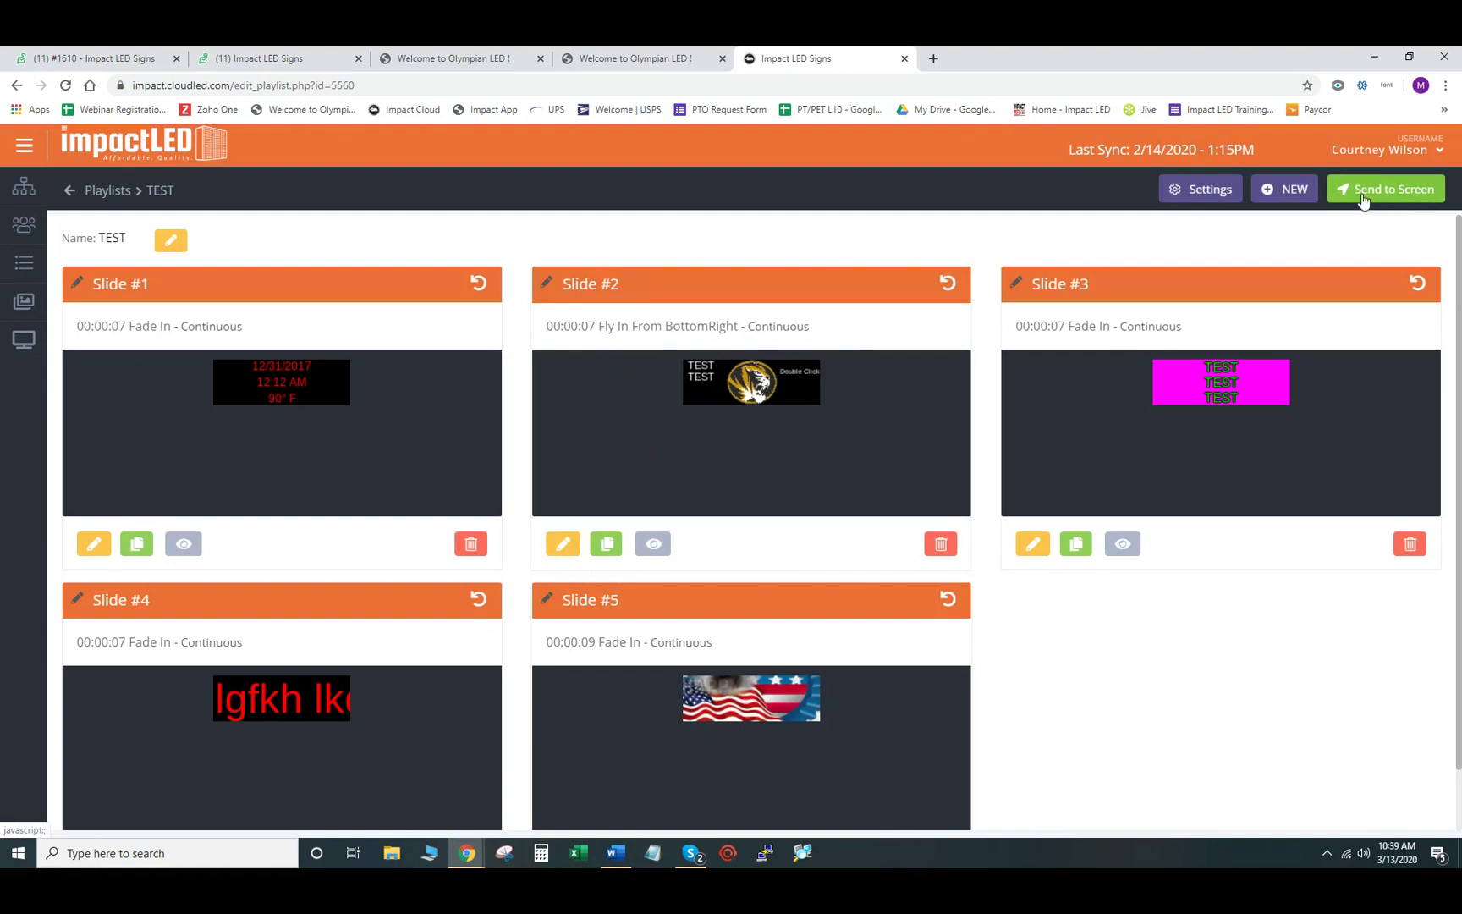
click(71, 193)
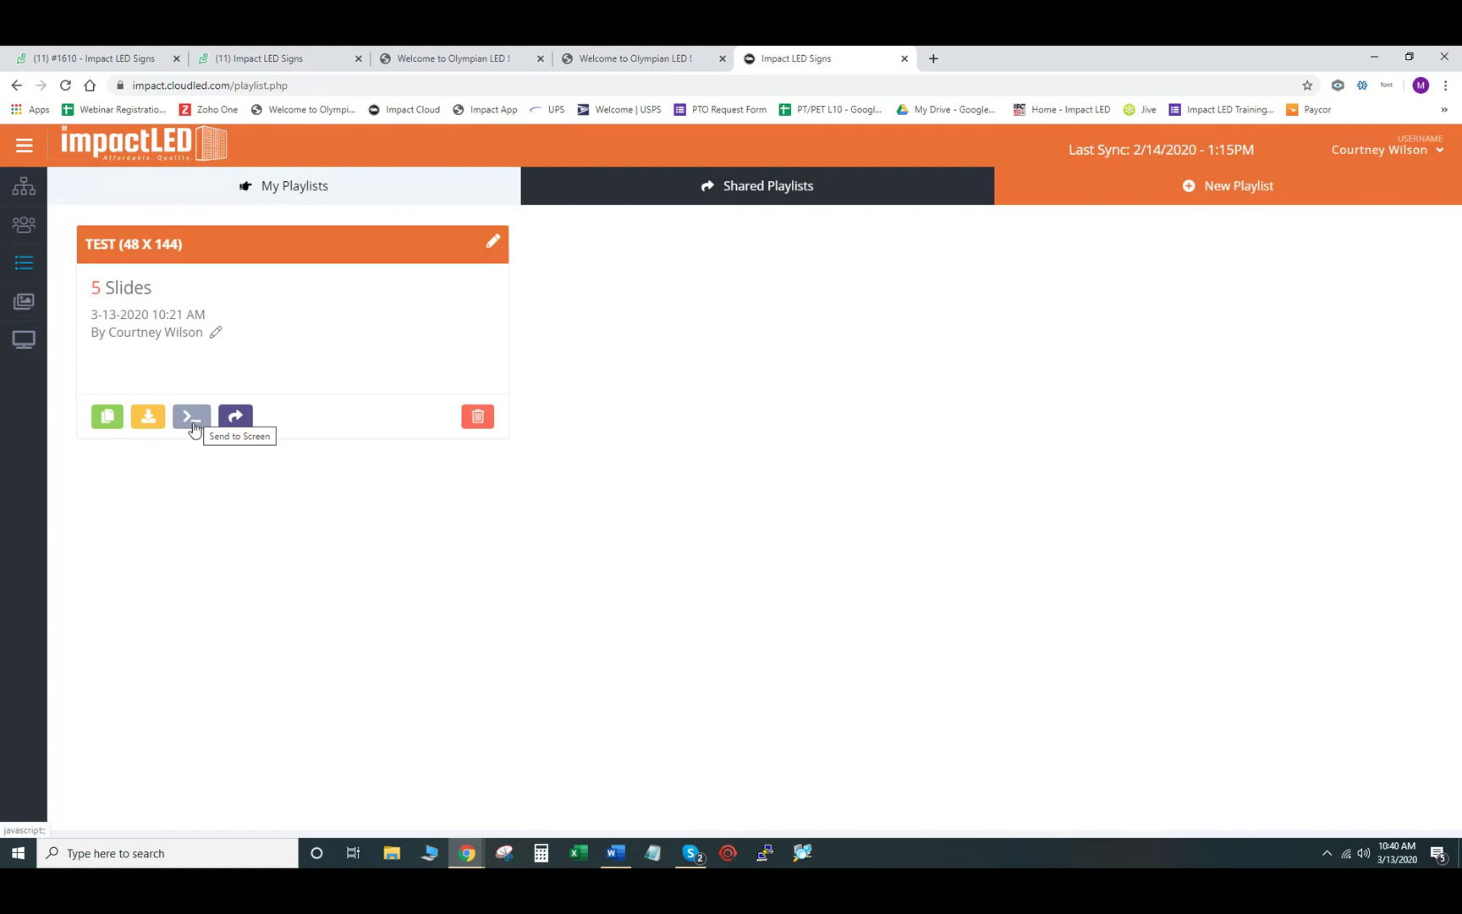
click(99, 250)
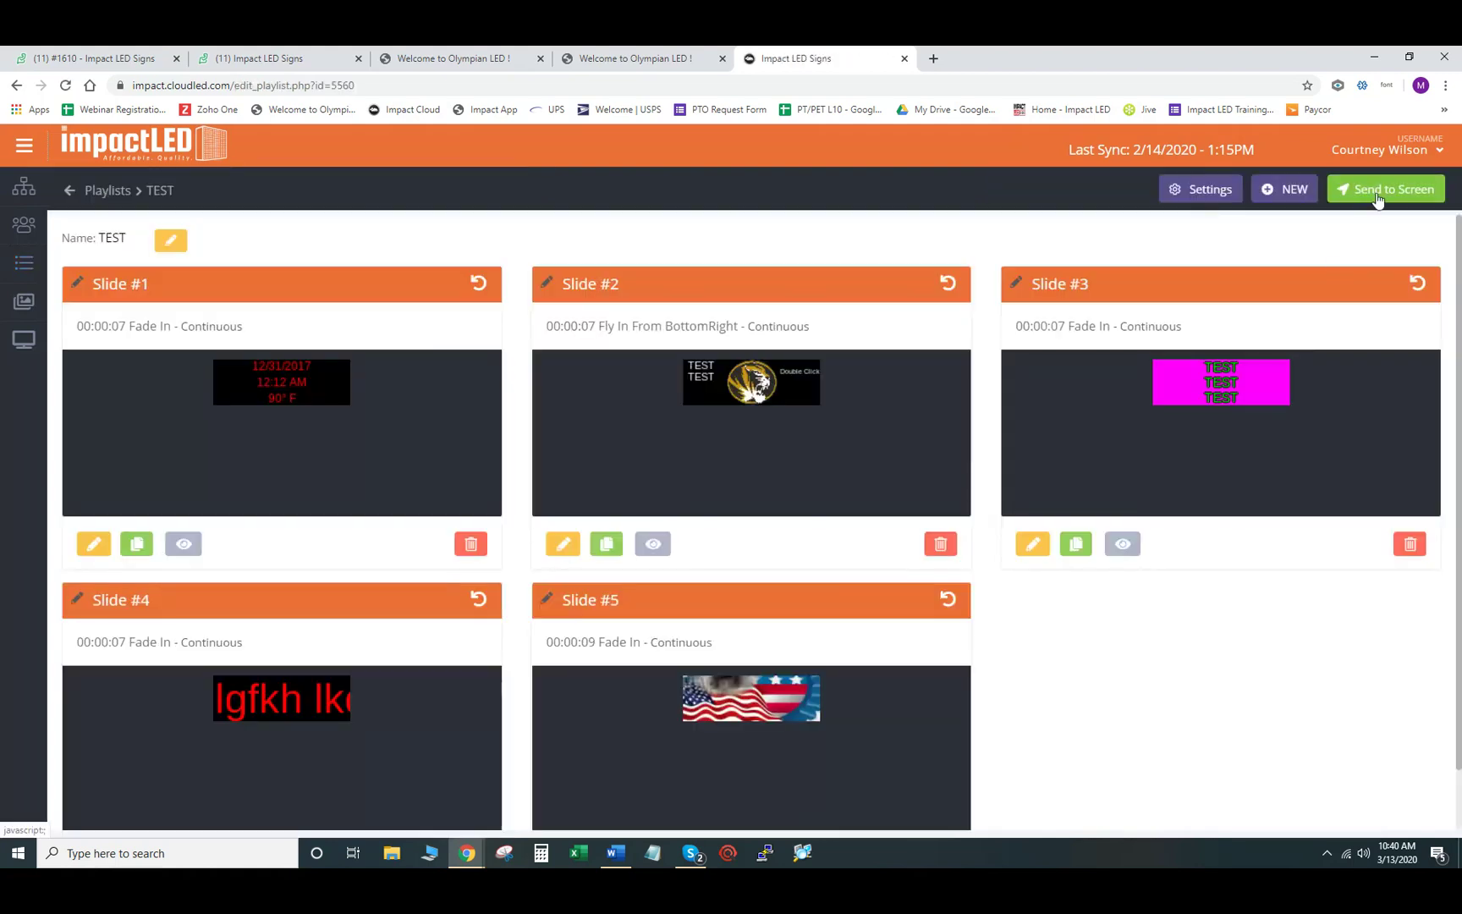
click(1377, 191)
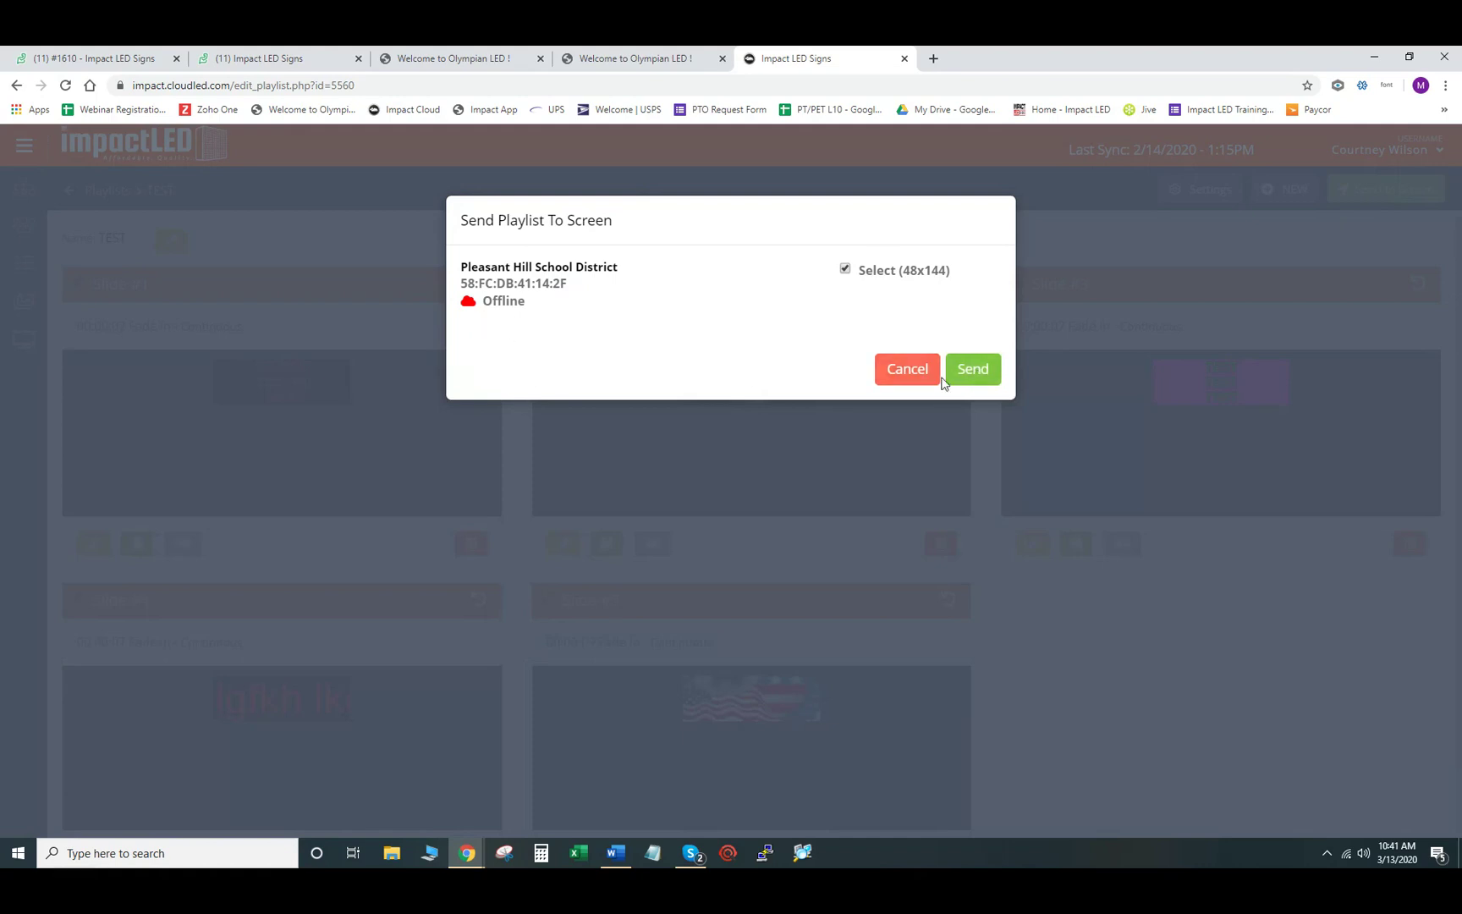
click(907, 369)
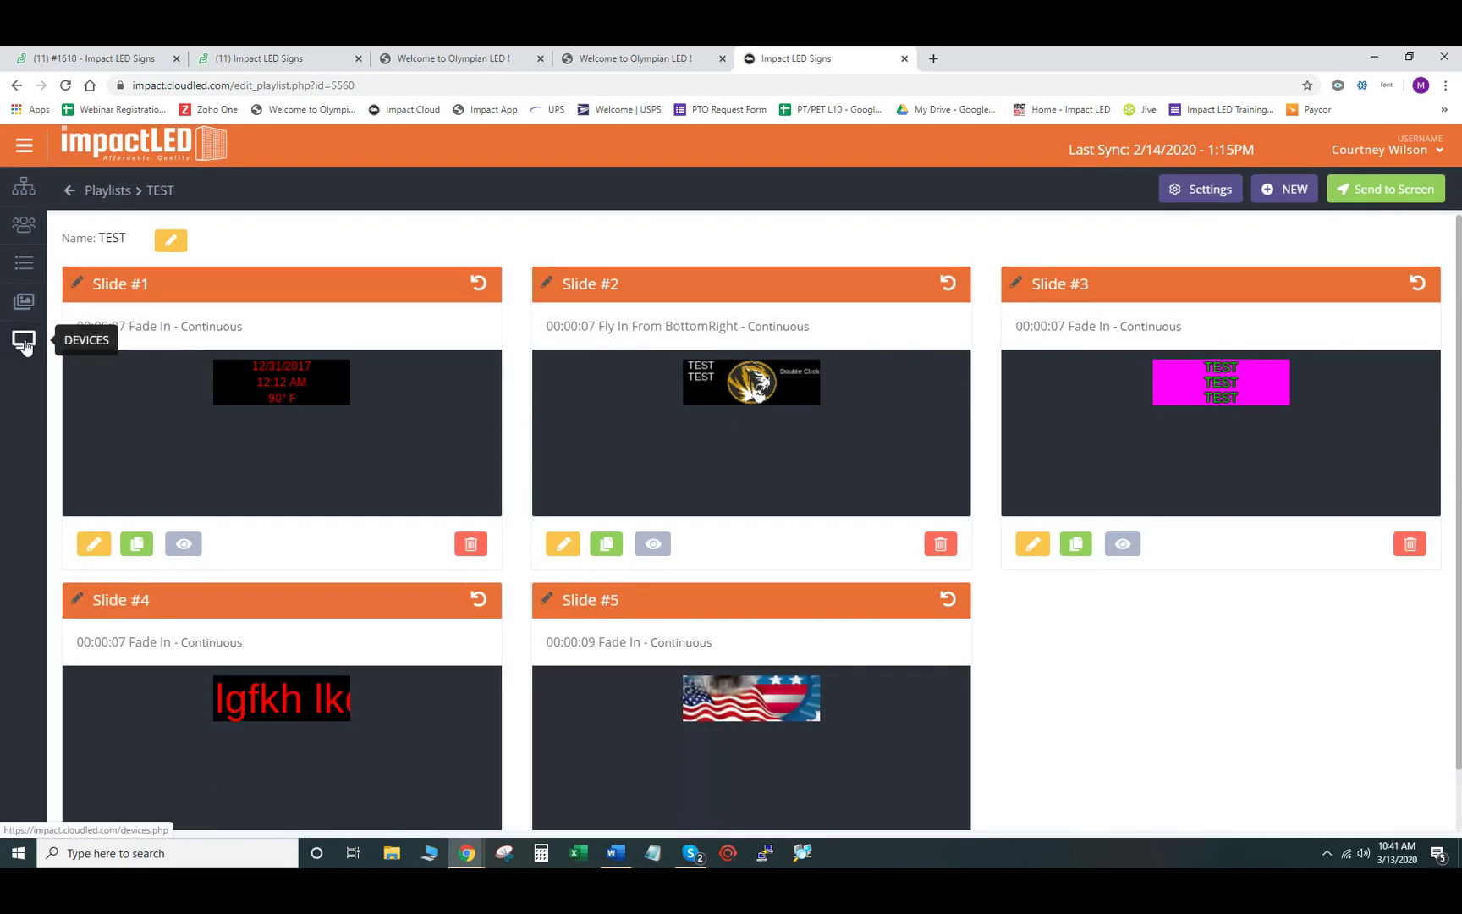
- Go to the Devices page from the left sidebar
click(24, 345)
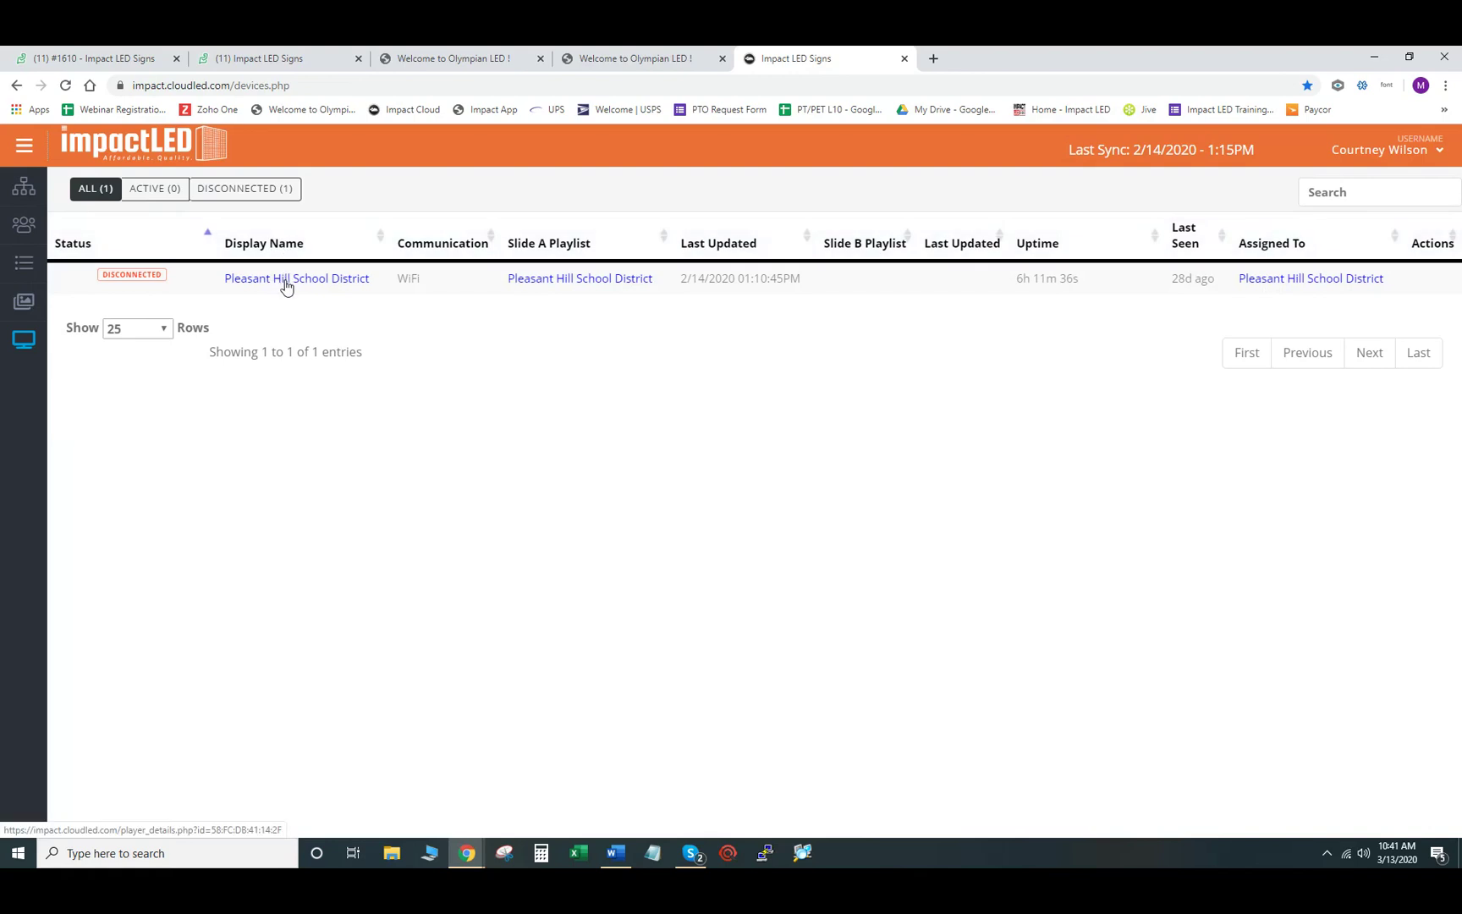
- Open the Pleasant Hill School District terminal details and review its hardware status
click(286, 280)
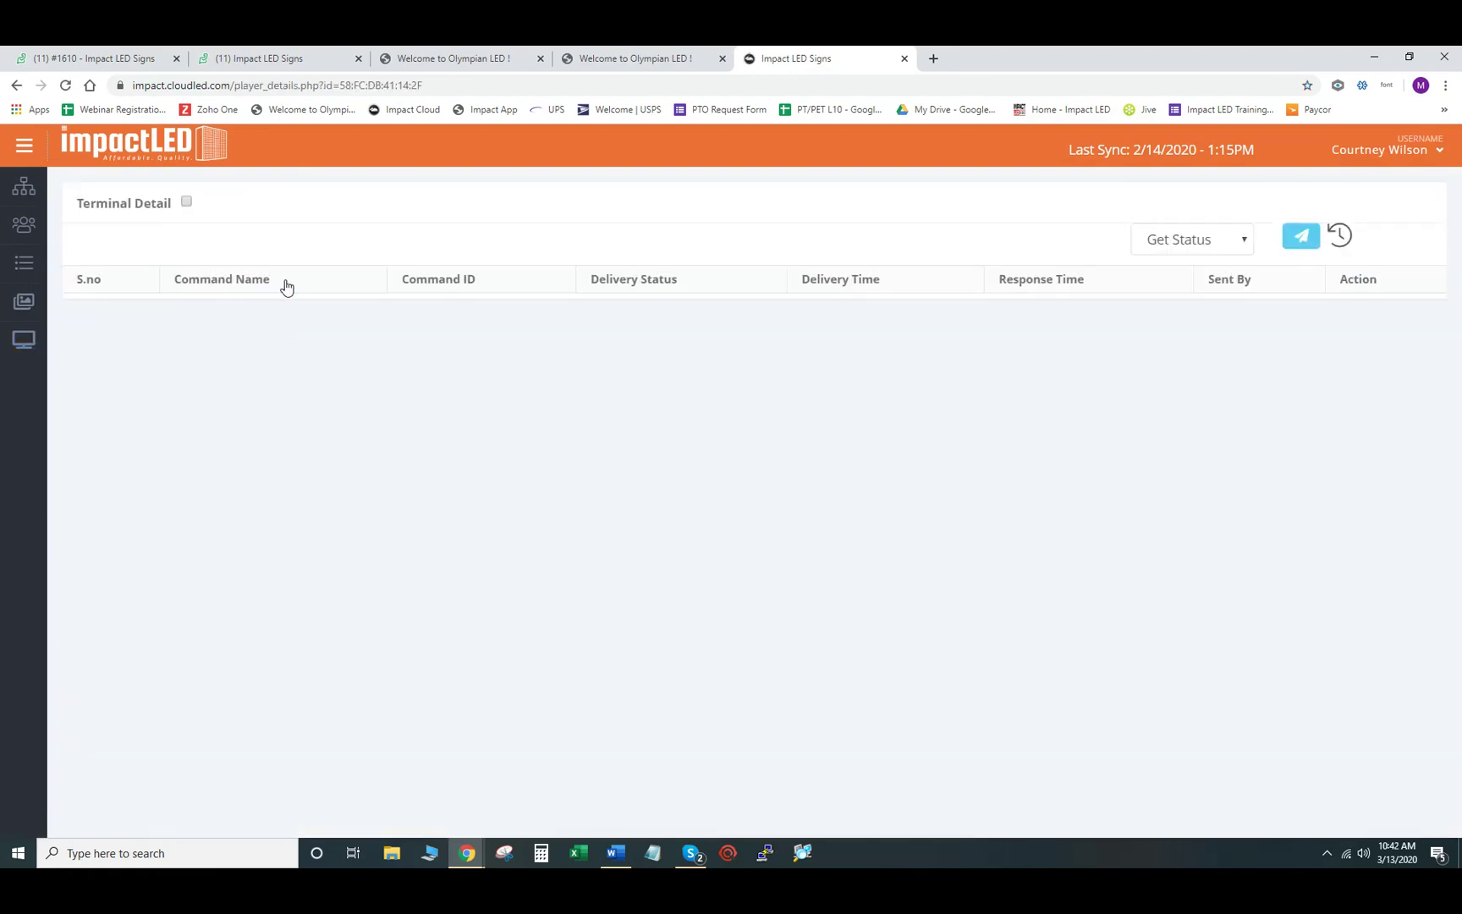
scroll(320, 350, down, 3)
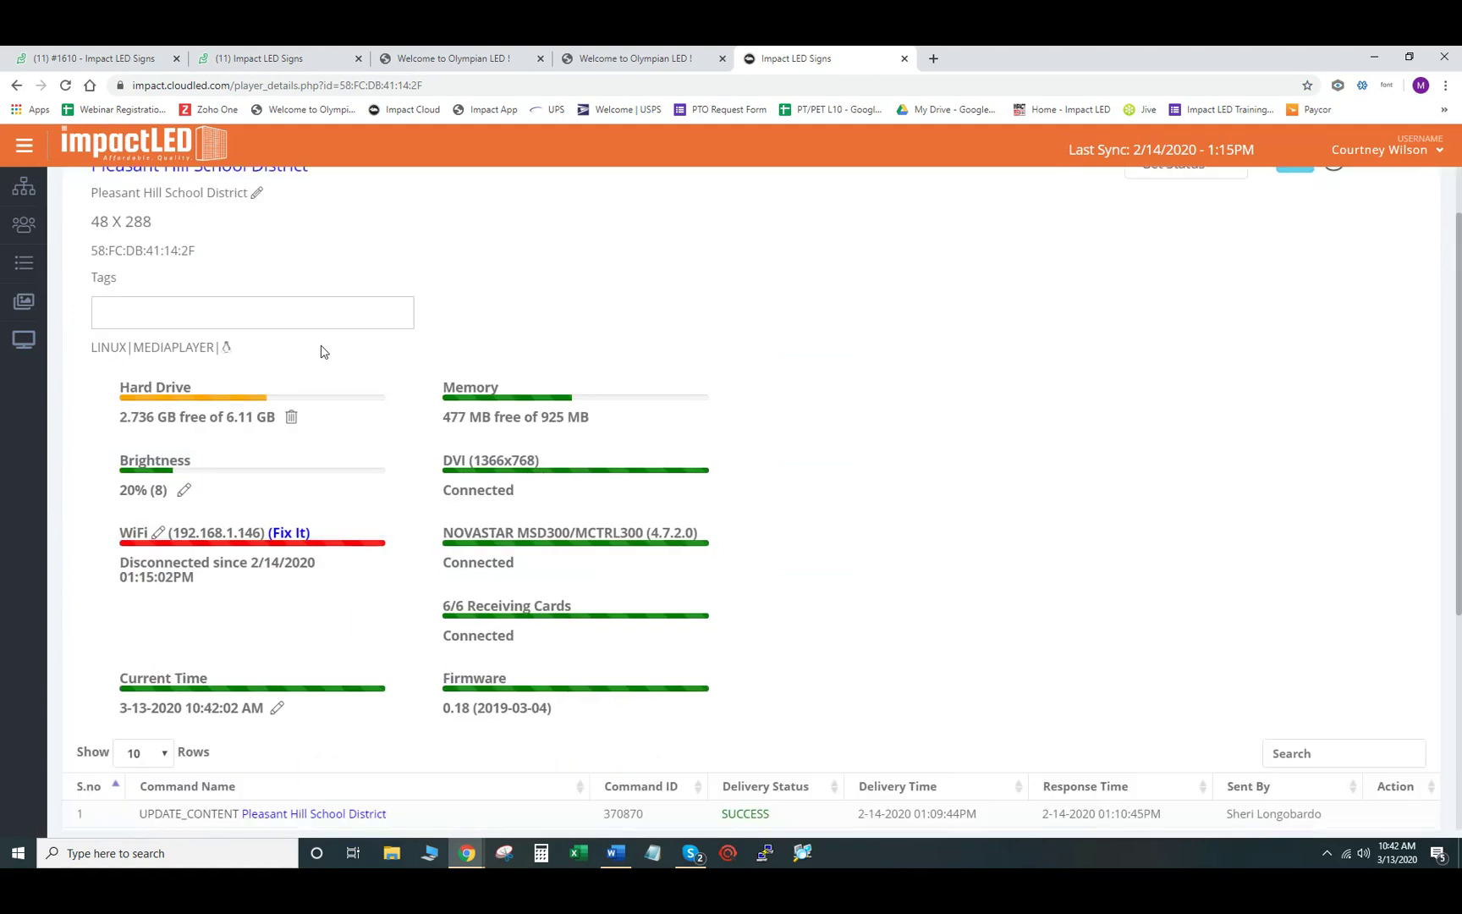
scroll(321, 350, down, 2)
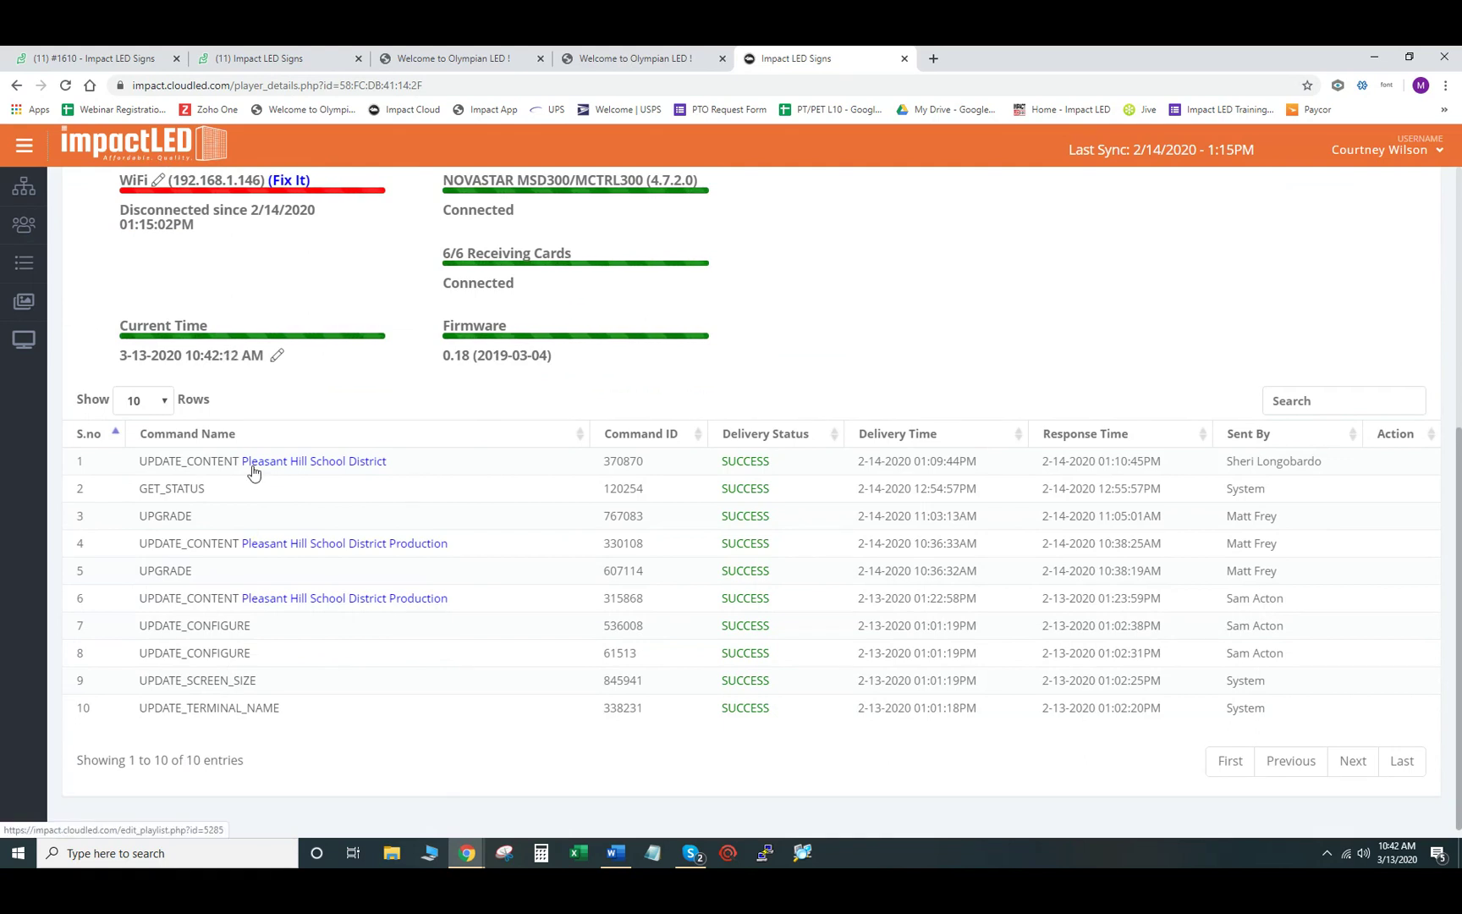
scroll(360, 518, up, 1)
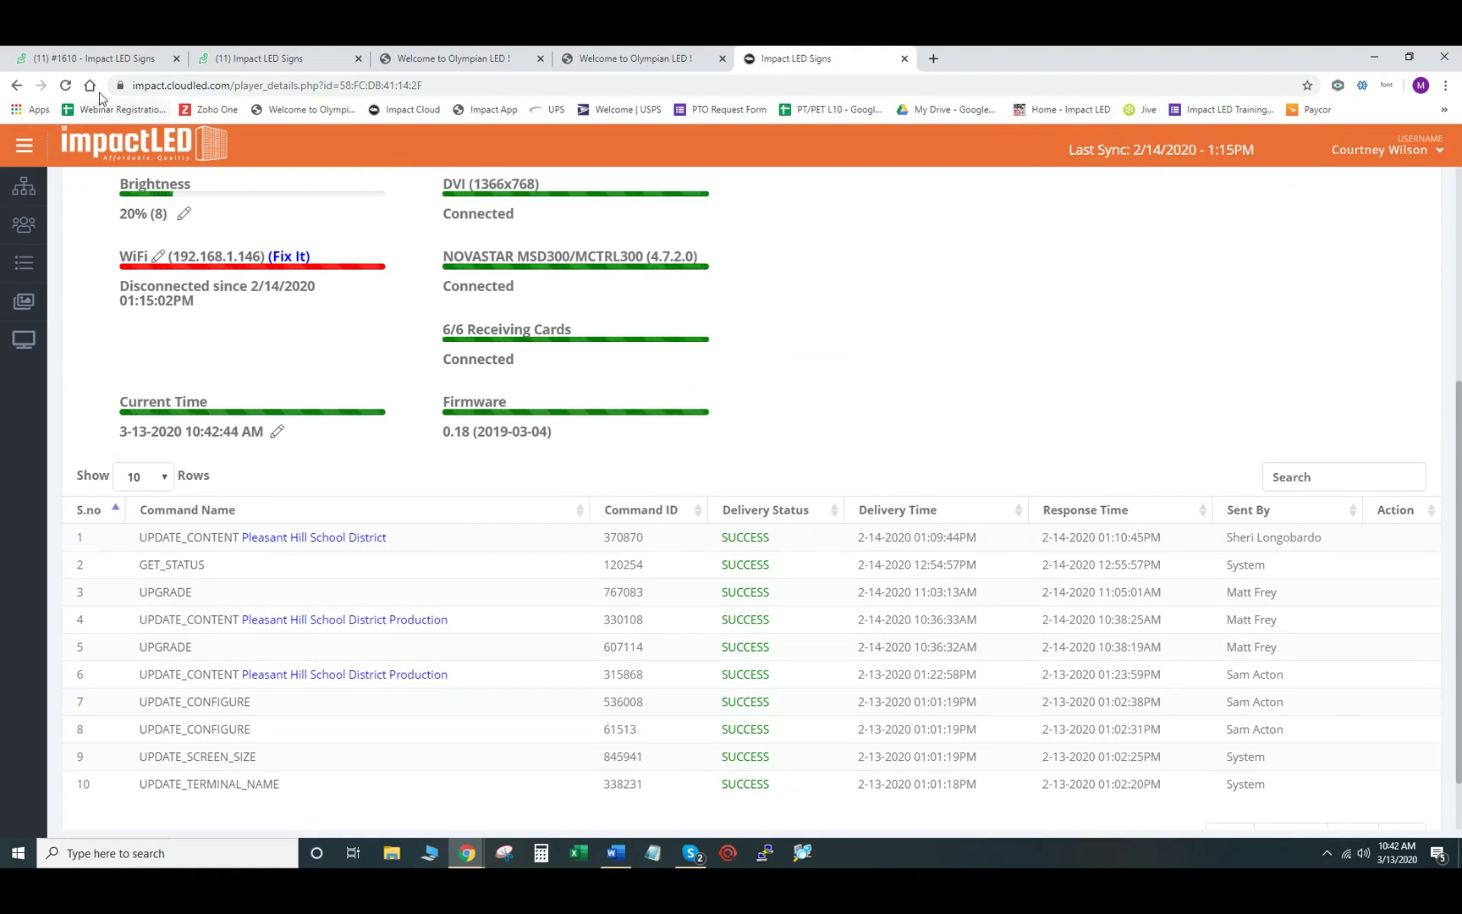
- Reload the Terminal Detail page and review the WiFi status, firmware 0.18 and command history
click(68, 86)
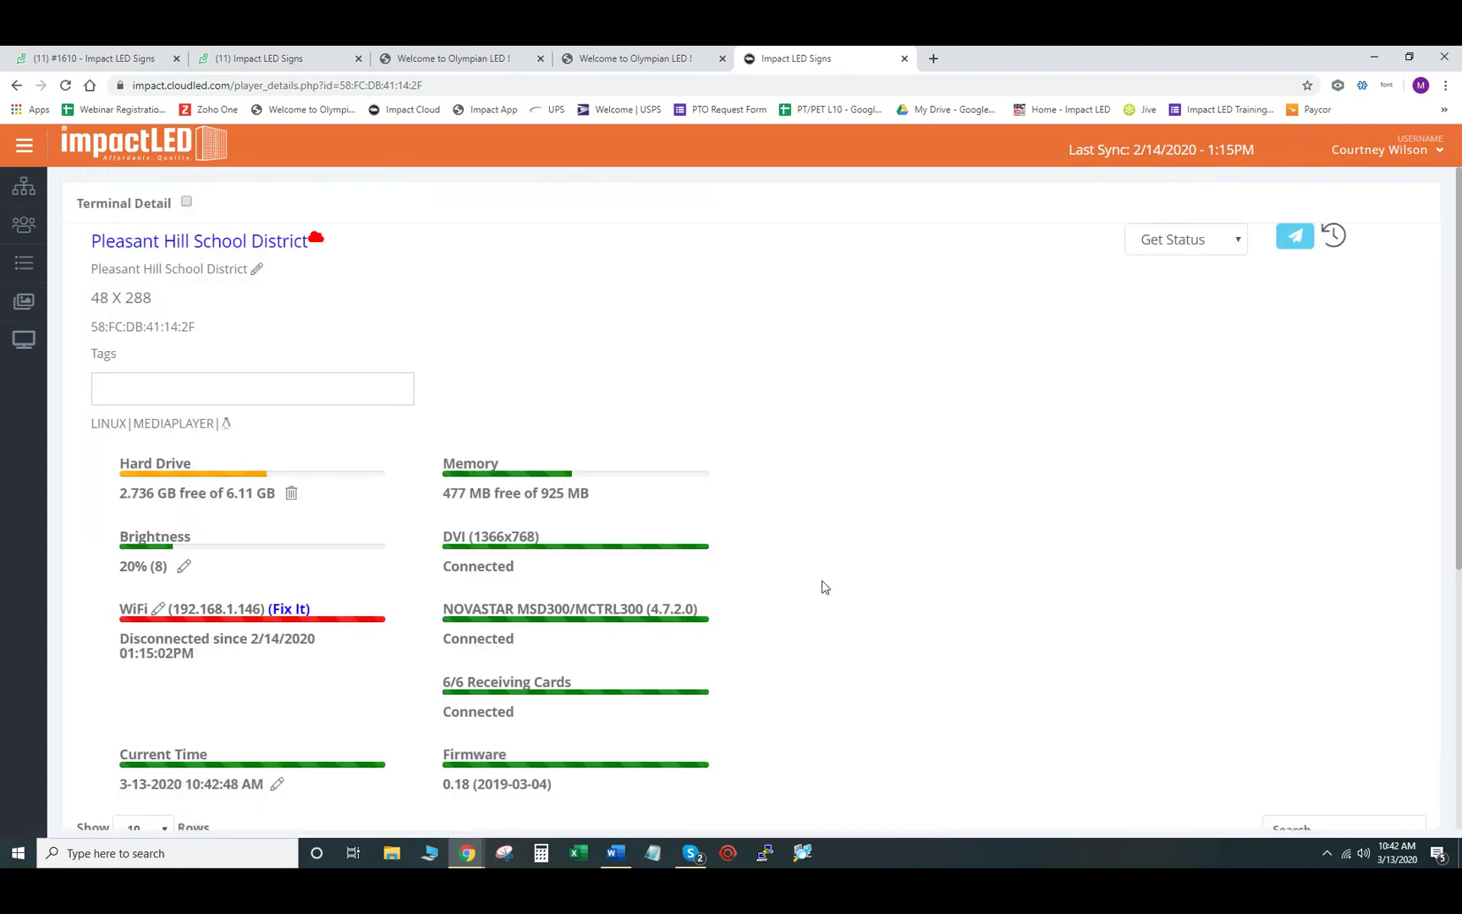
scroll(819, 578, down, 1)
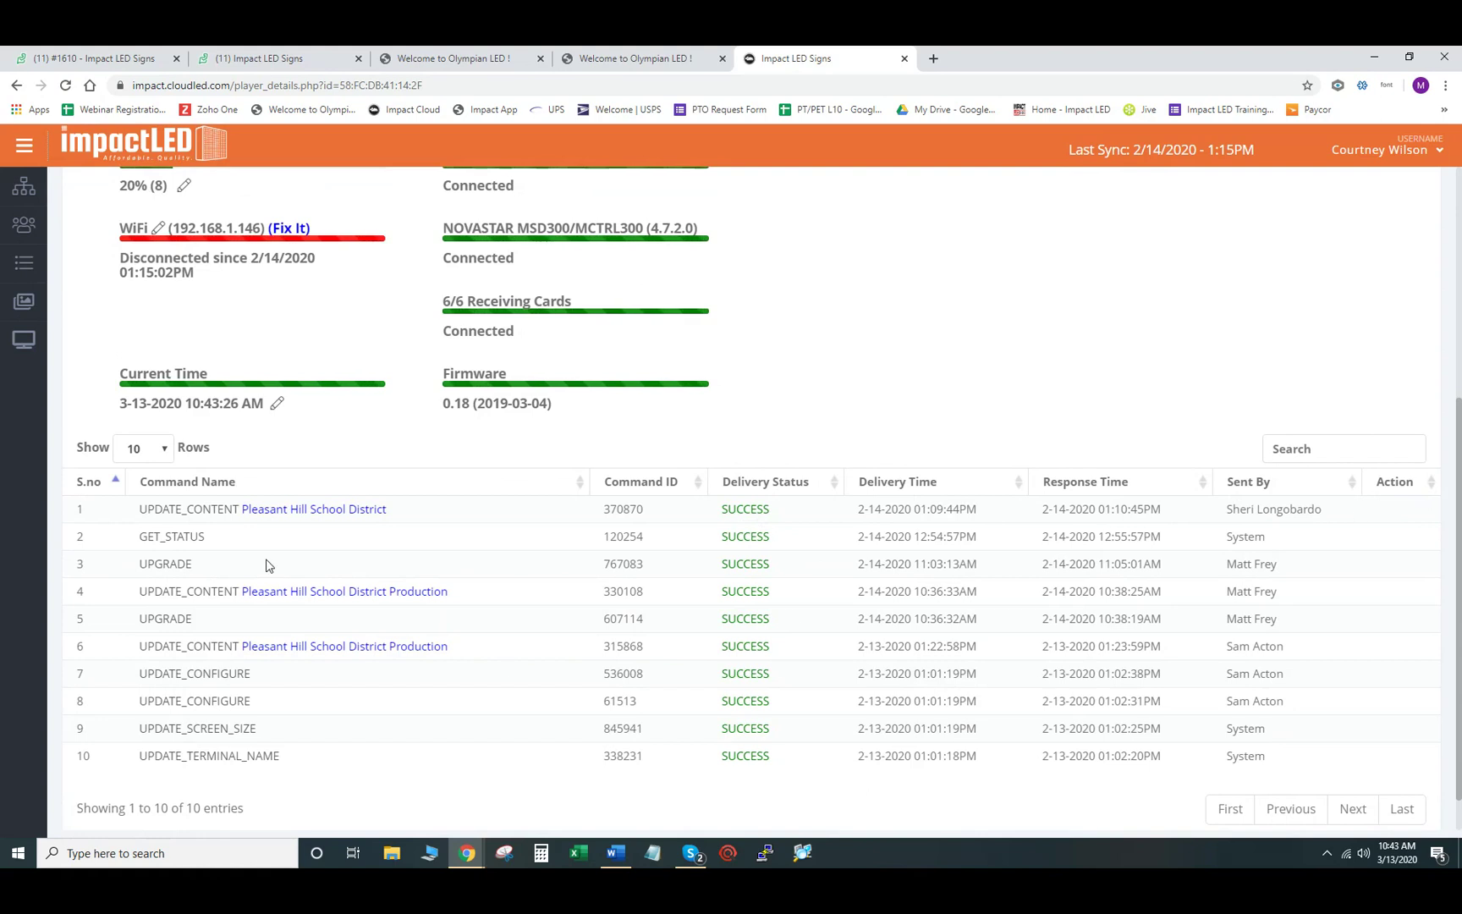
scroll(388, 542, up, 1)
scroll(388, 544, up, 1)
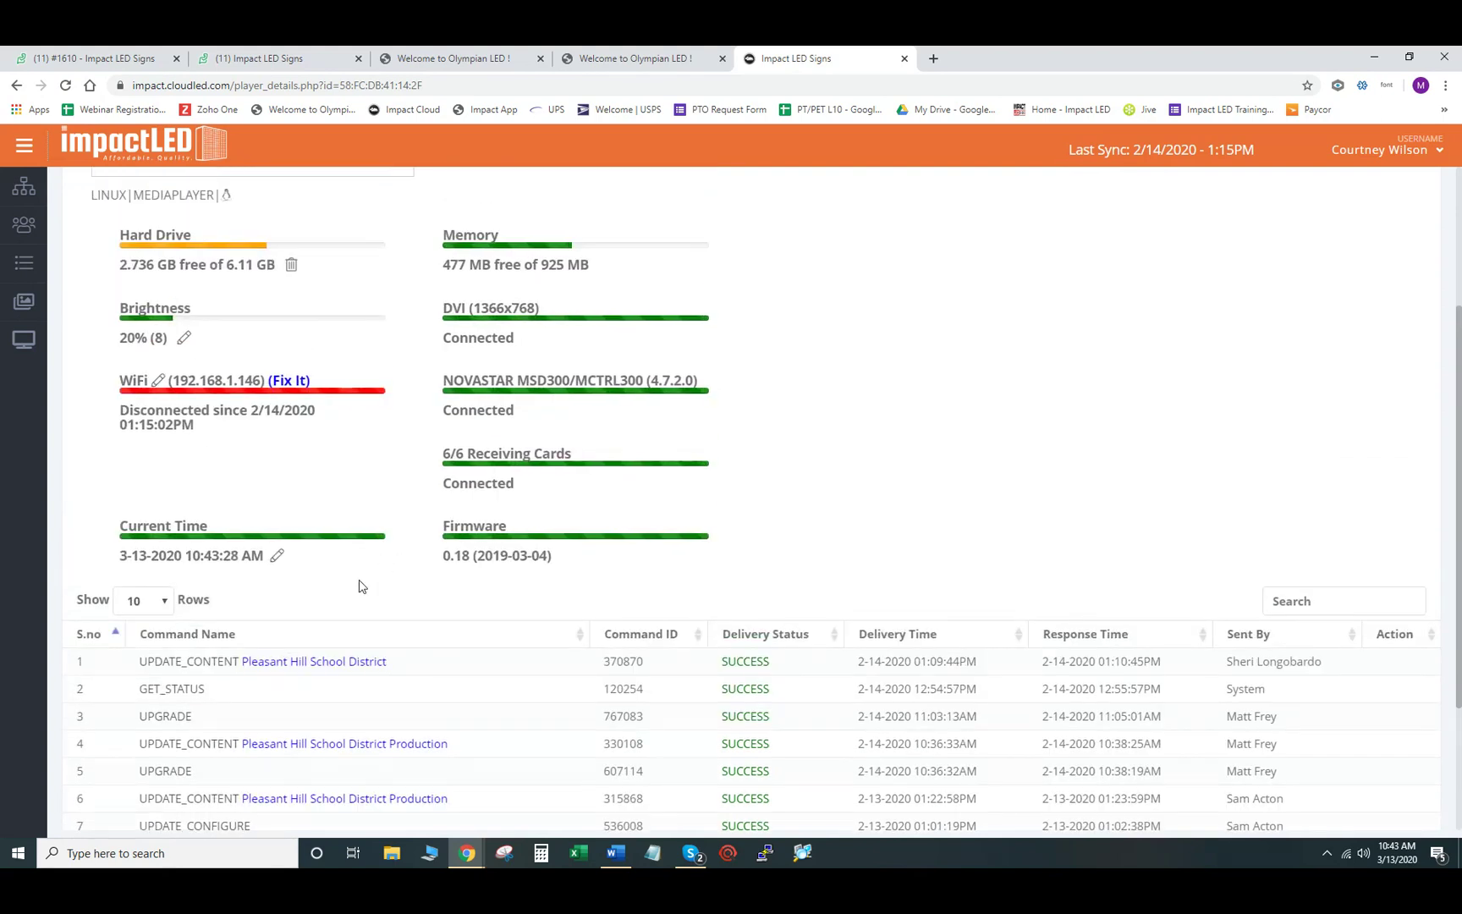
click(278, 557)
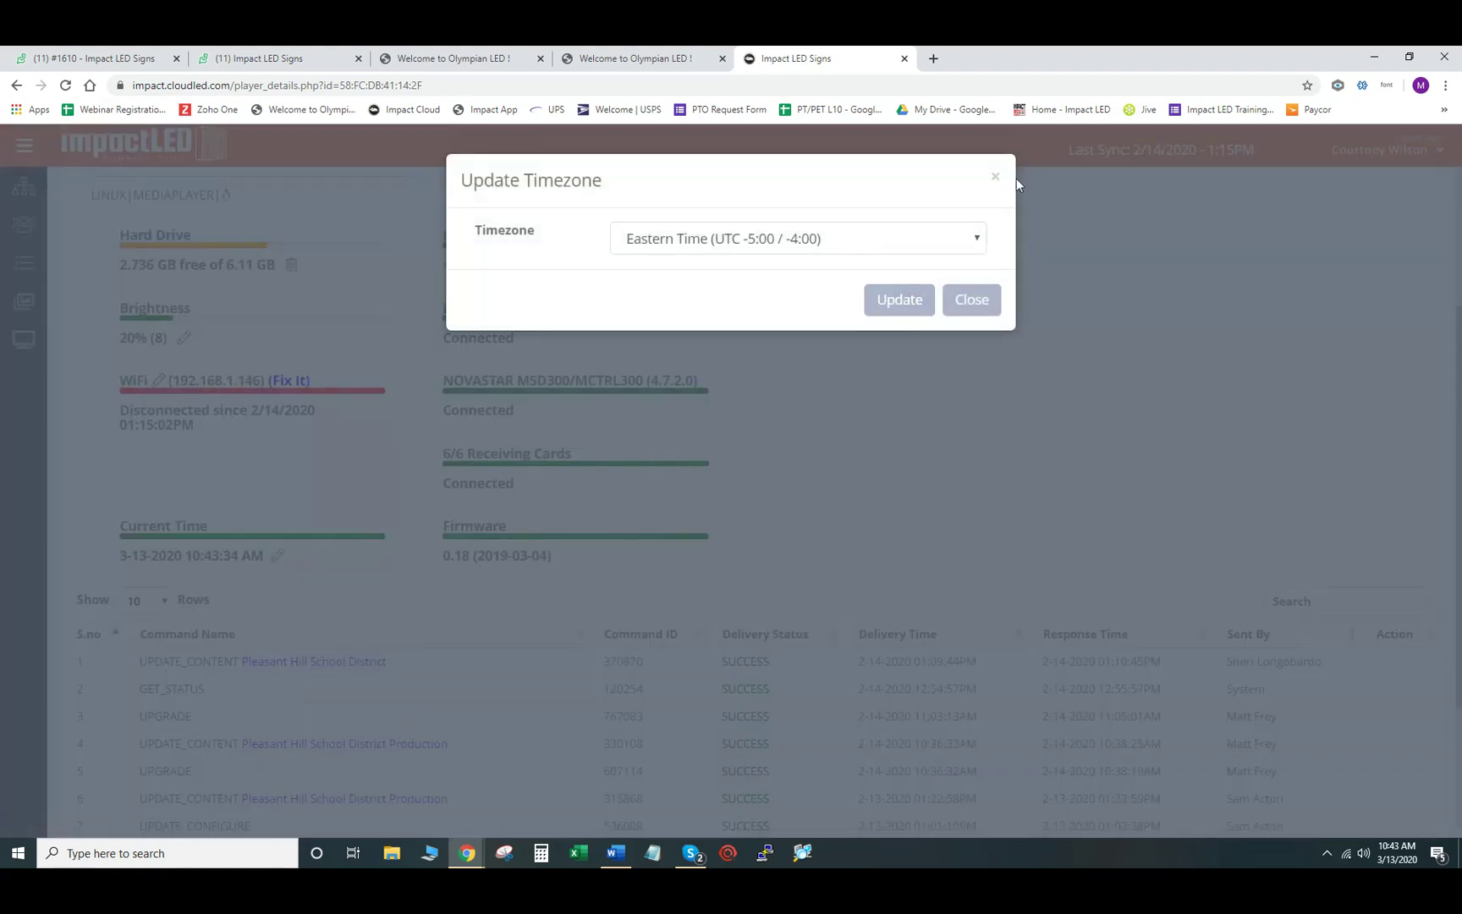
click(995, 177)
scroll(380, 581, down, 1)
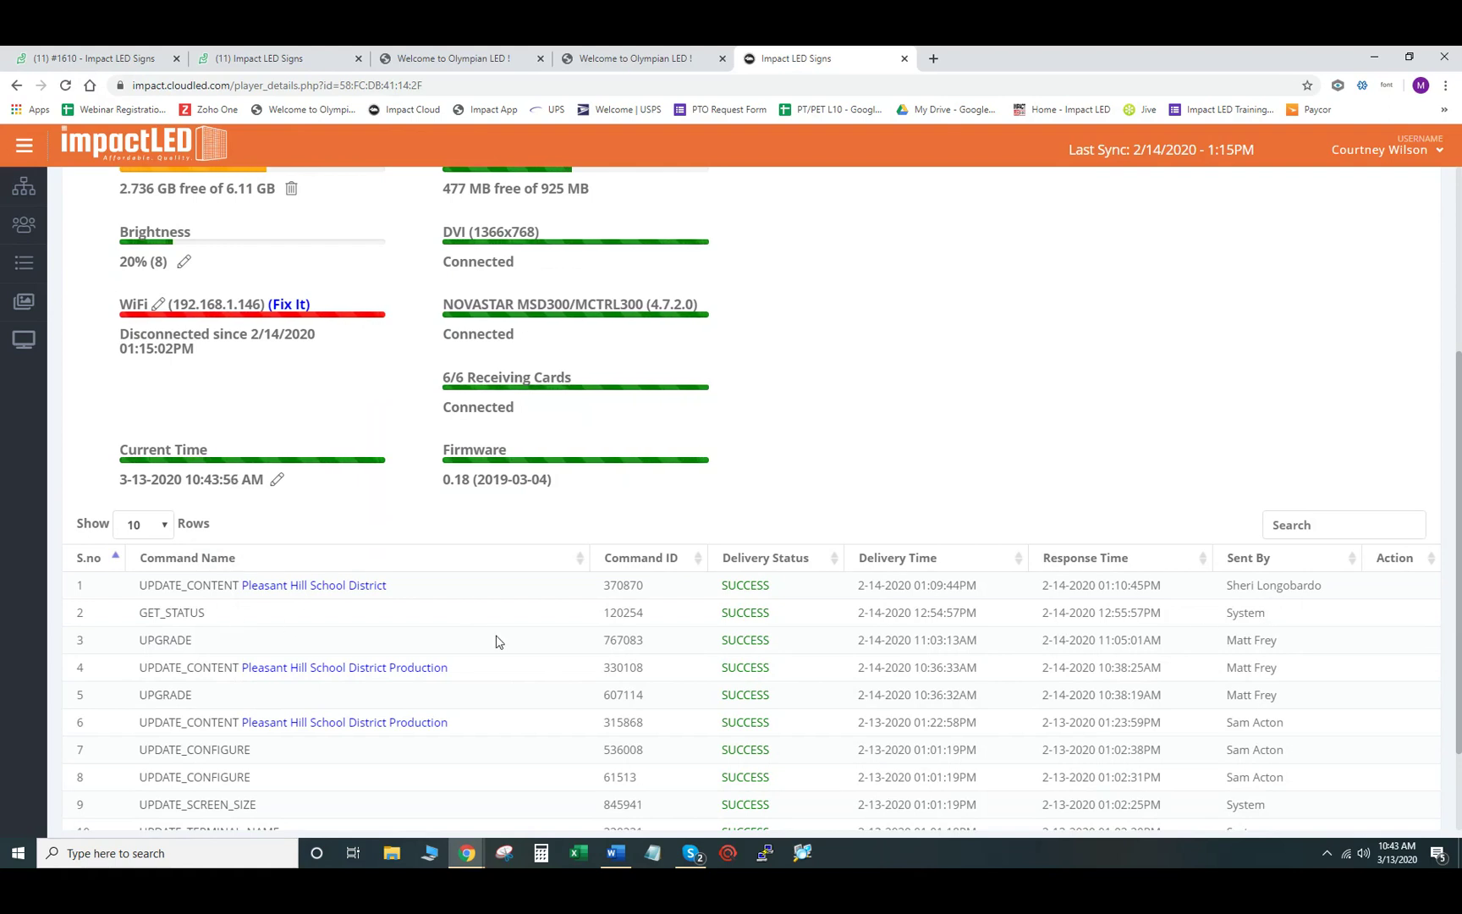
scroll(496, 640, up, 1)
scroll(317, 557, up, 1)
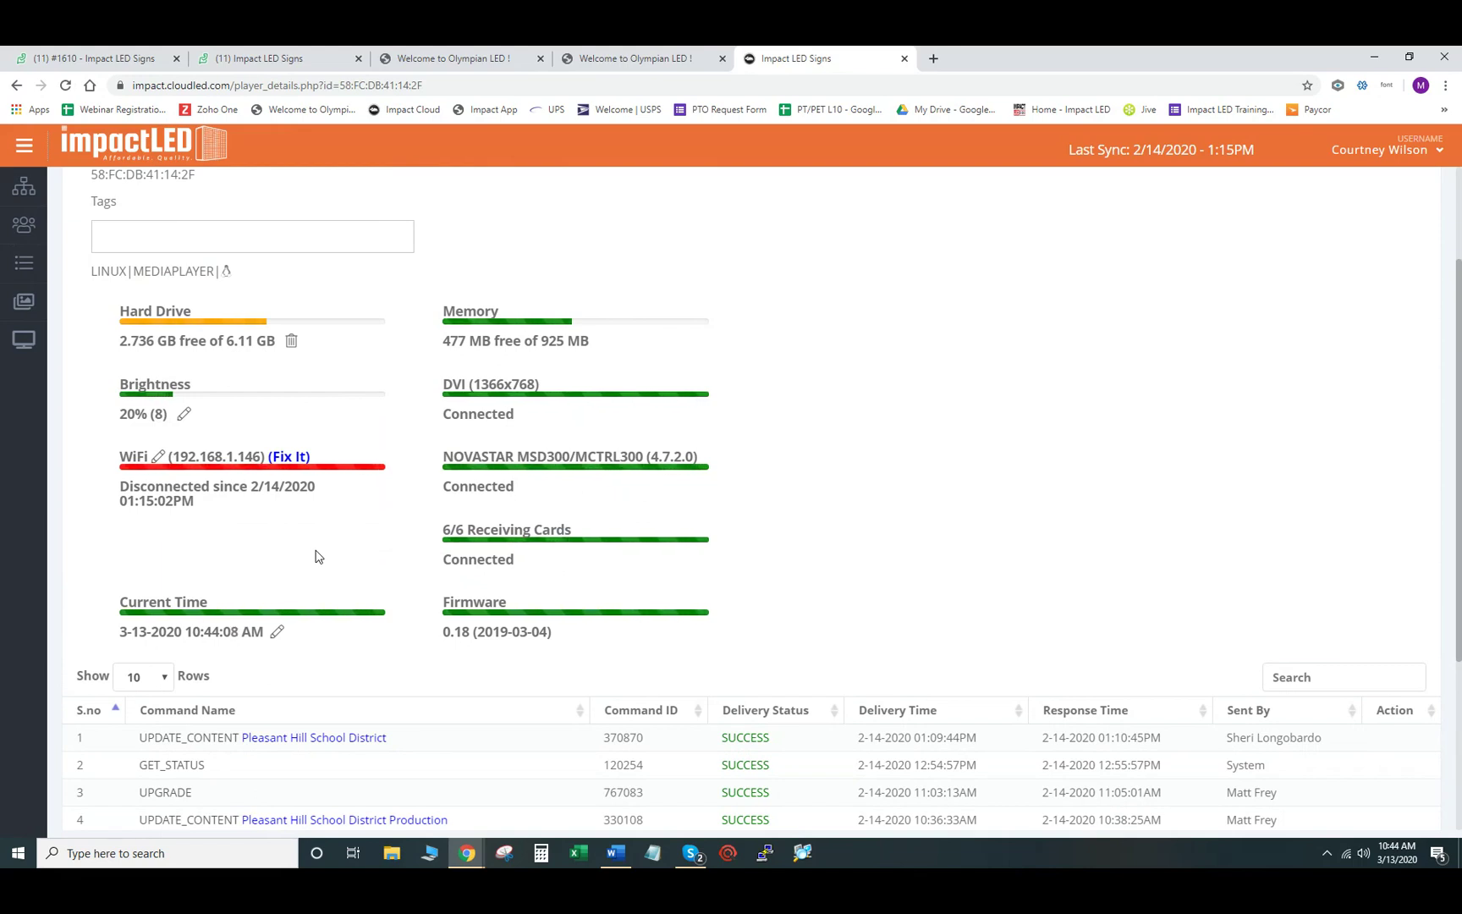
- Switch the screen's brightness to Schedule mode and add two schedule rows
click(184, 414)
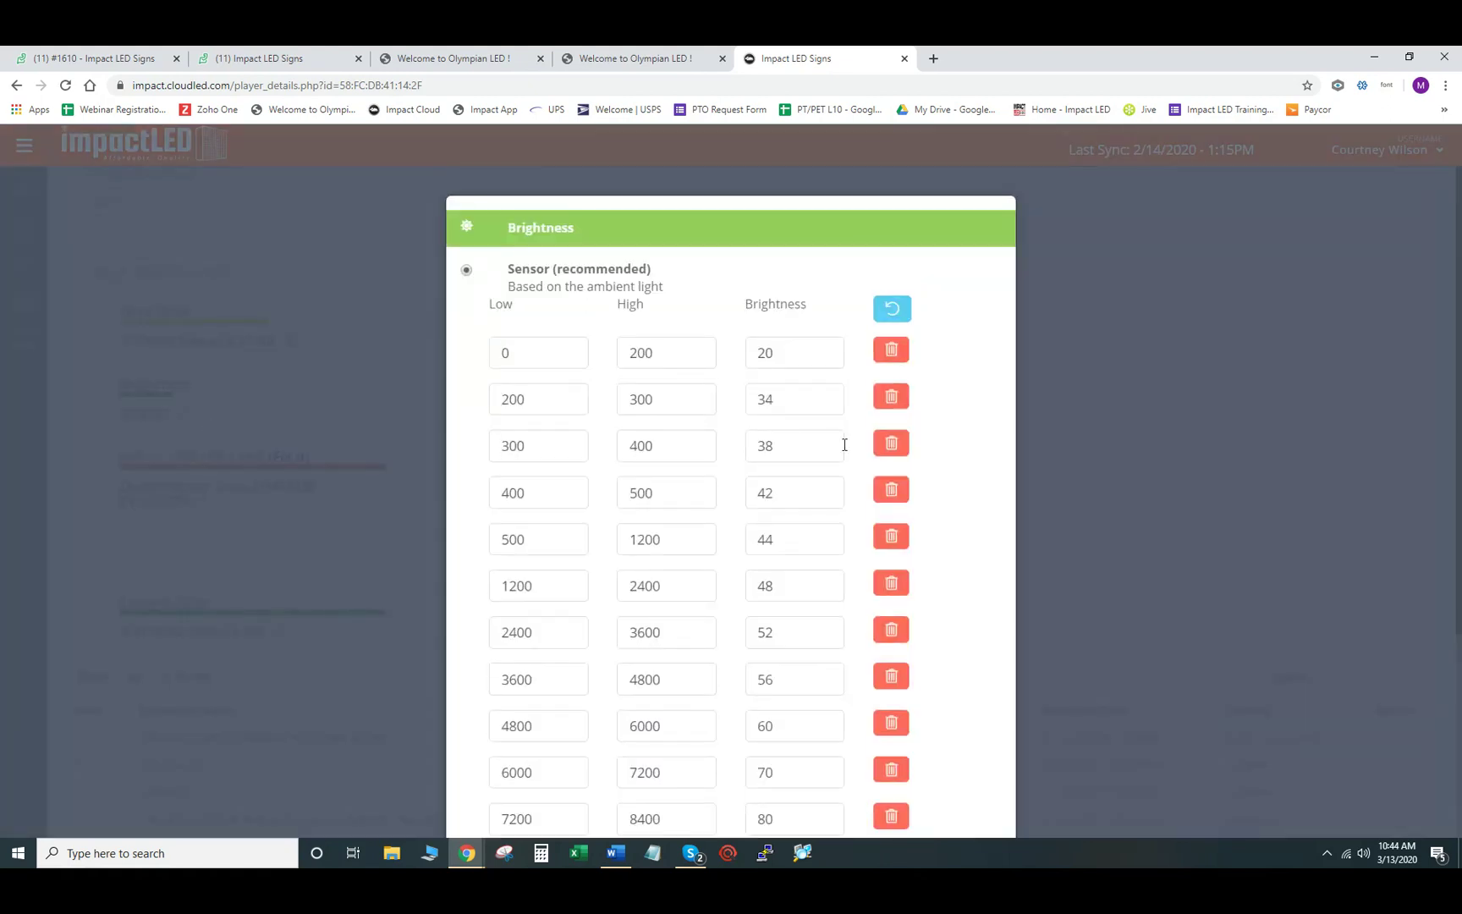
scroll(845, 444, down, 3)
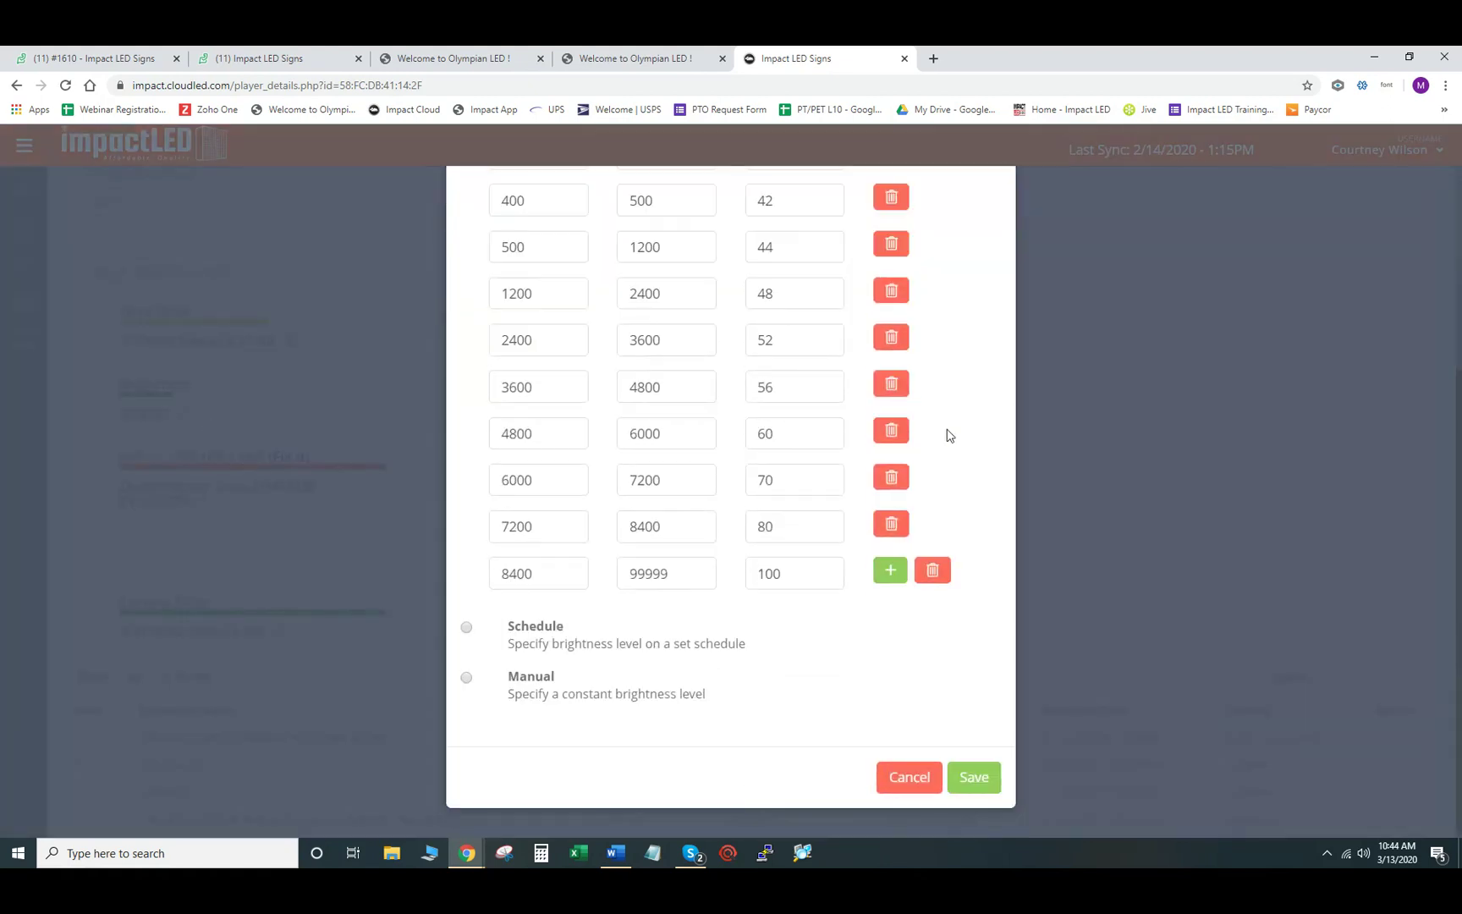
click(466, 631)
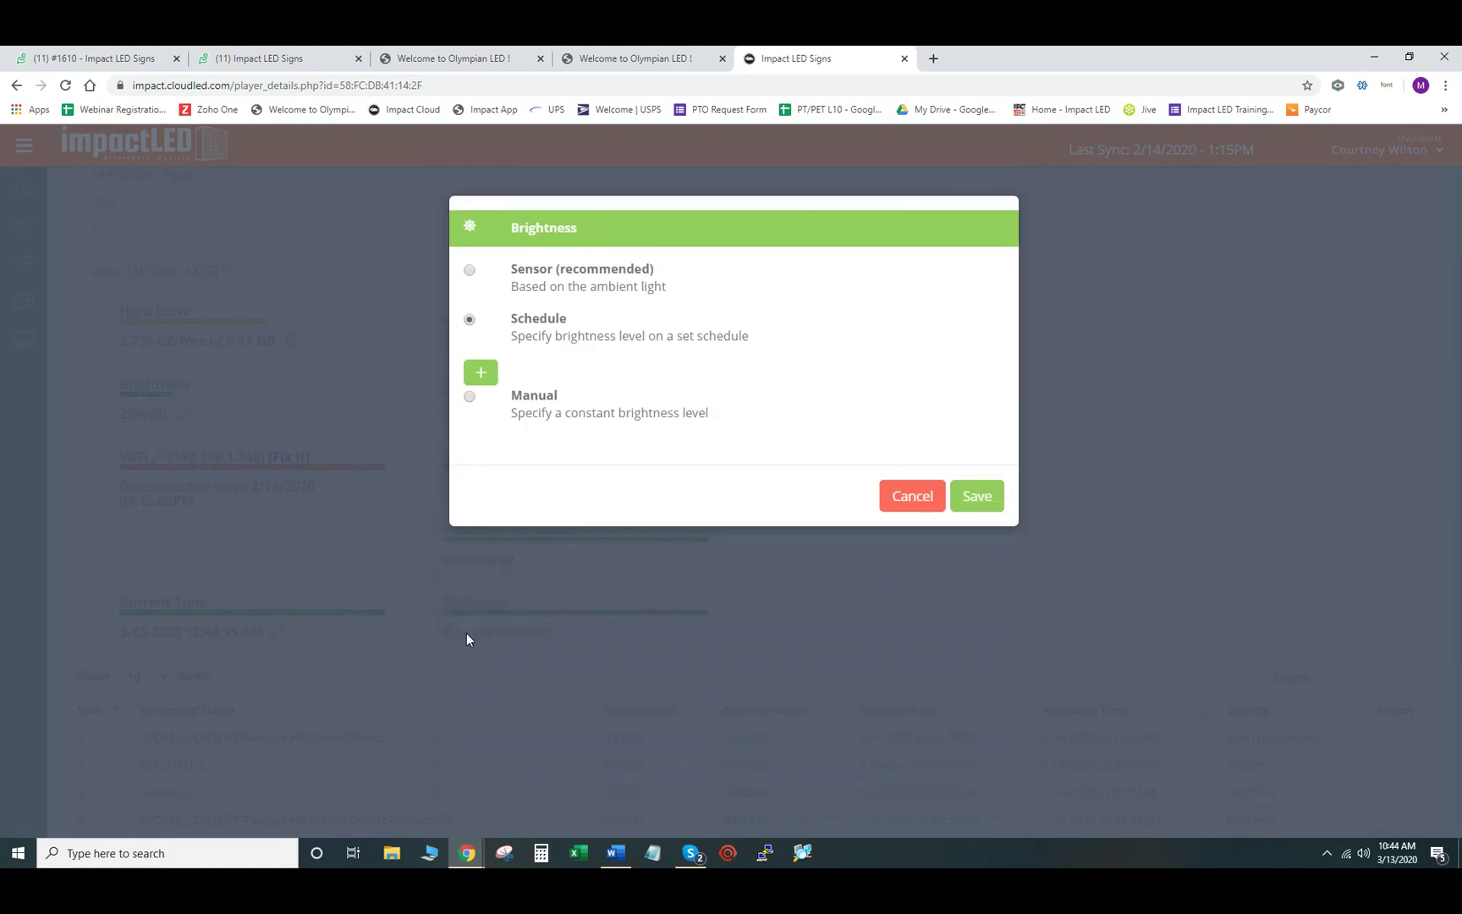
click(485, 380)
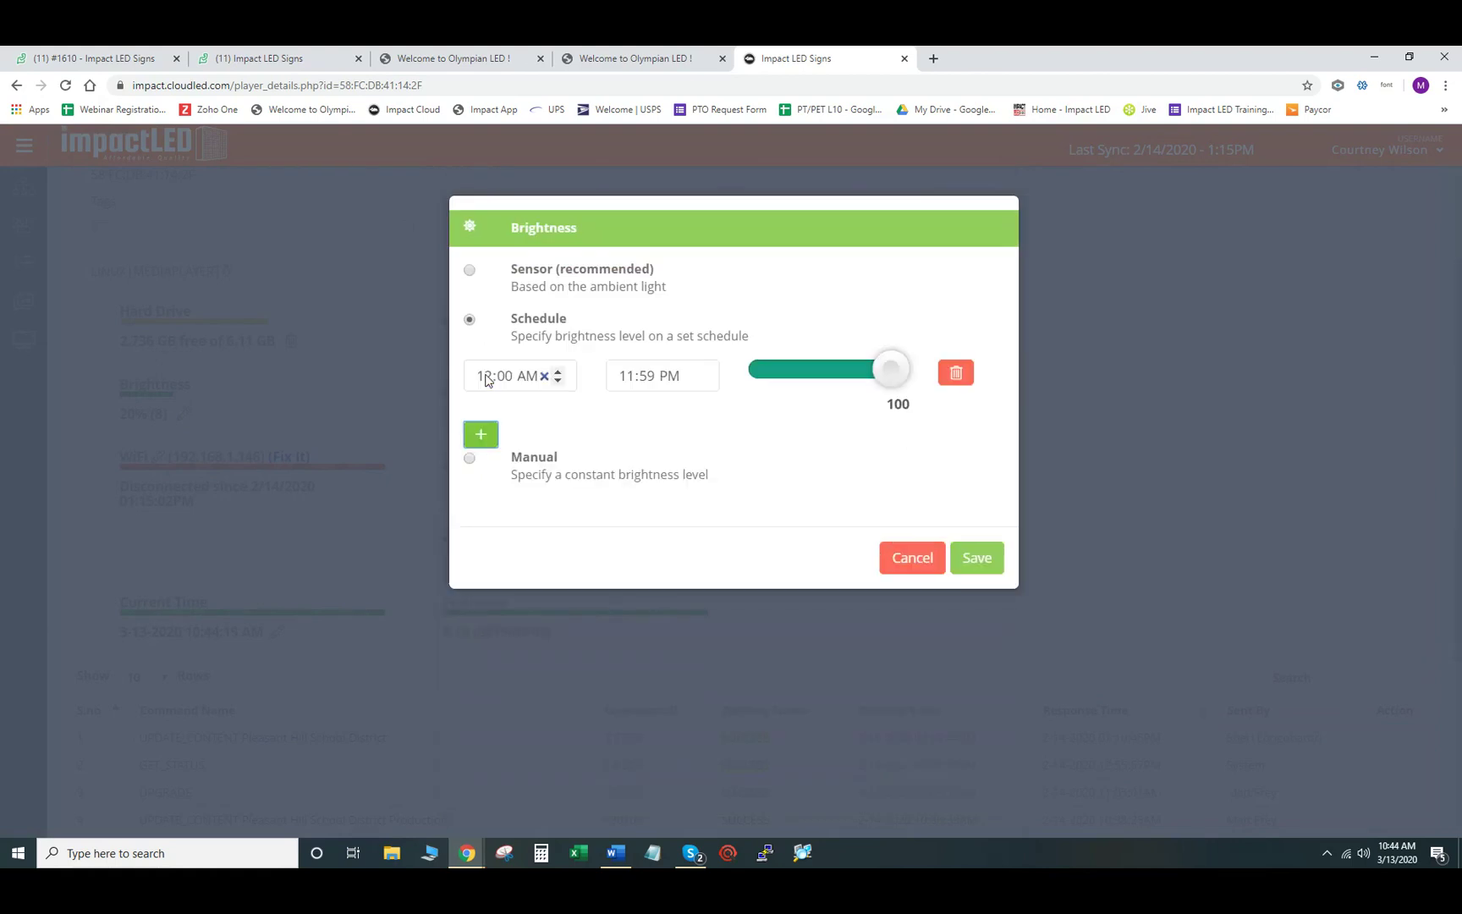
click(482, 432)
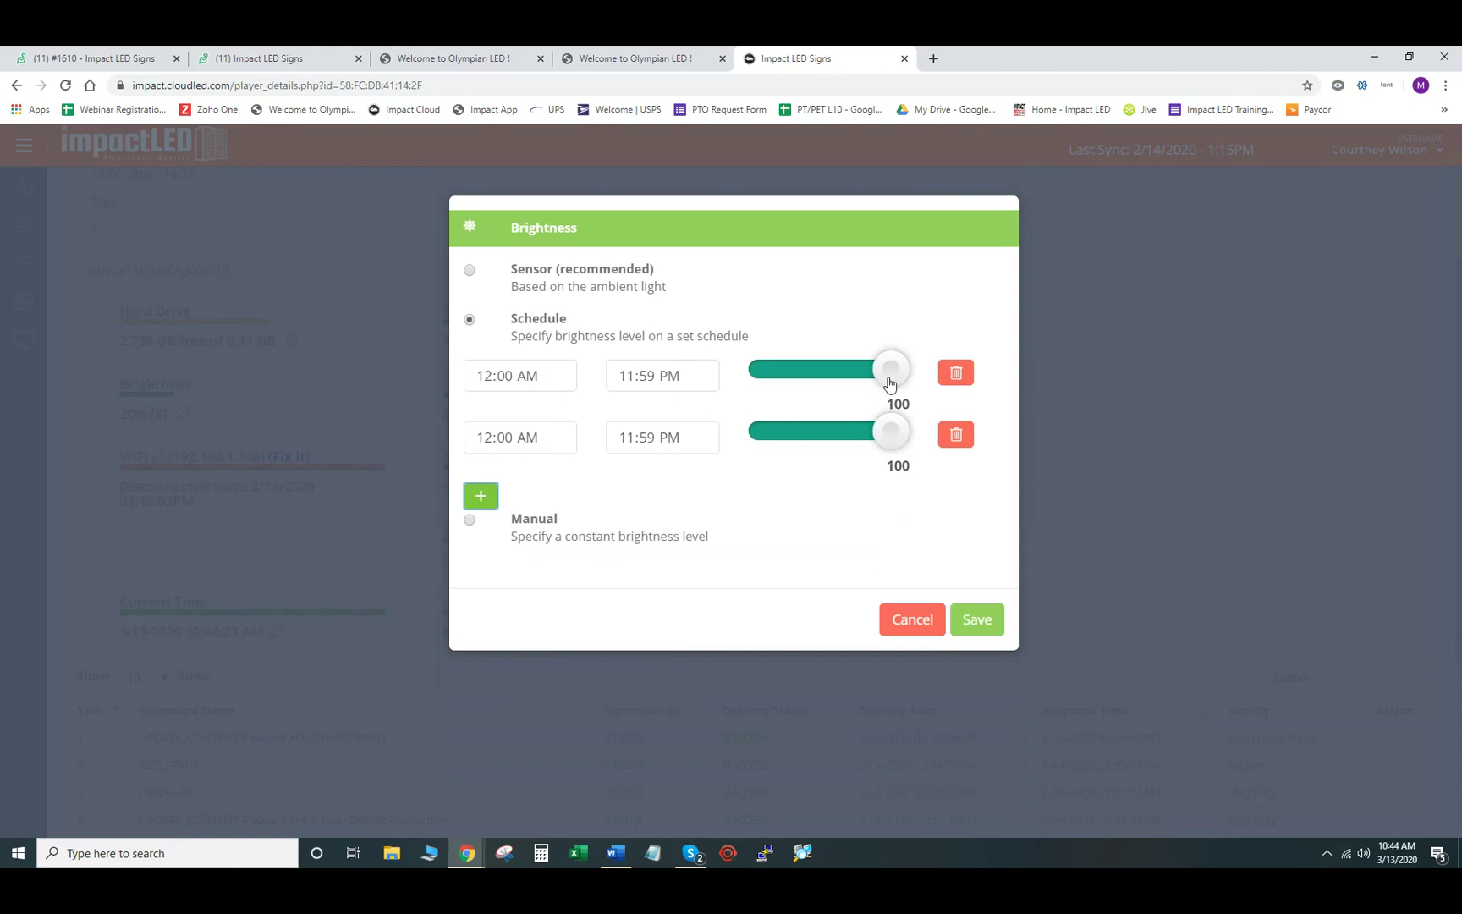
- Set the two schedule rows to 82 and 37, then cancel so brightness stays at 20%
drag(892, 380, 870, 385)
drag(886, 439, 812, 447)
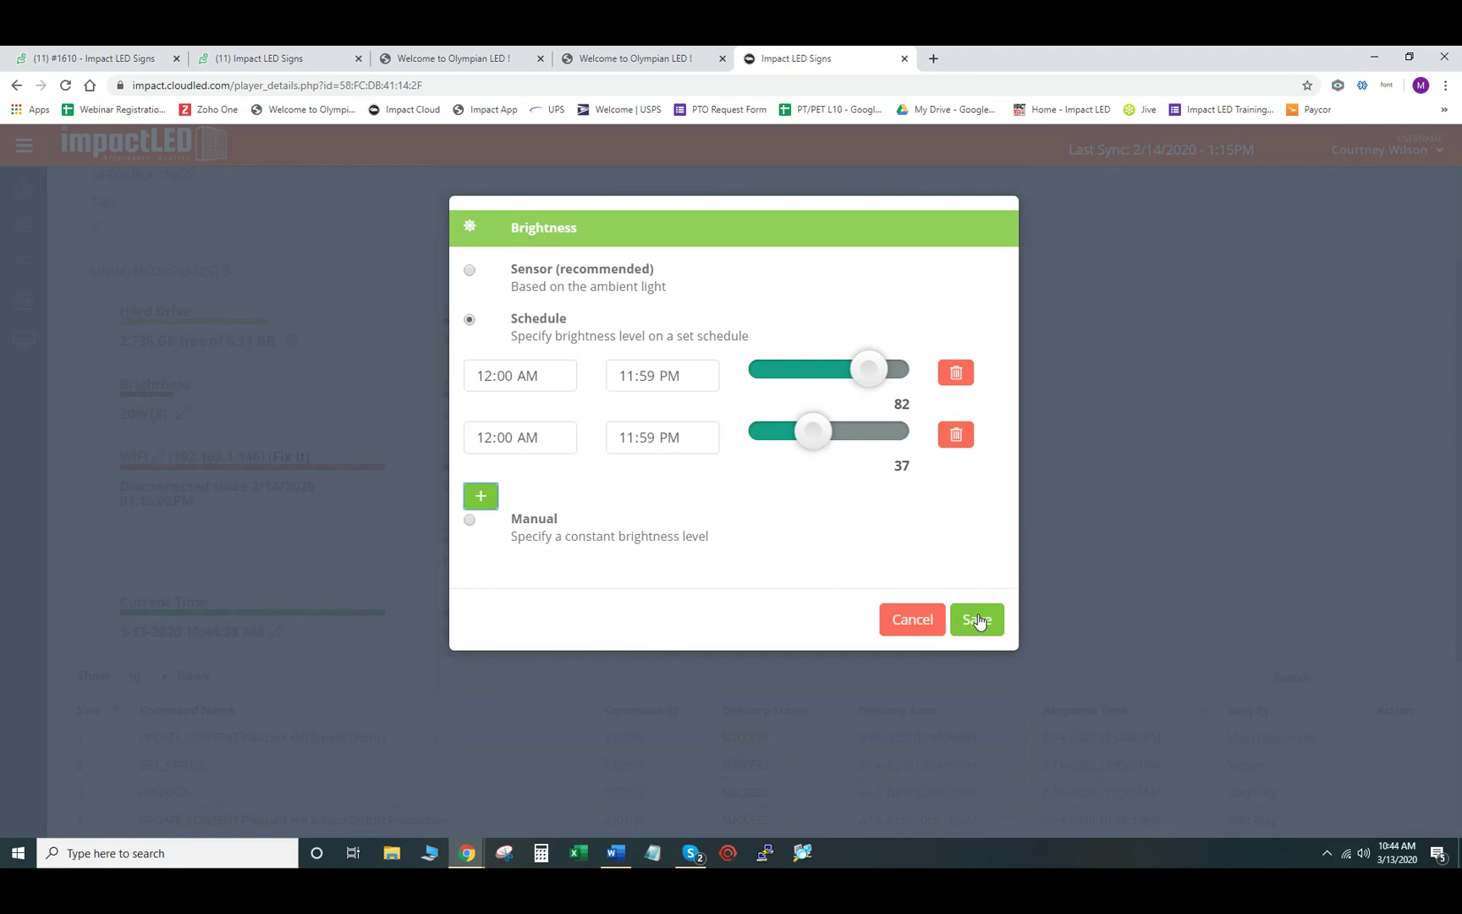
click(908, 622)
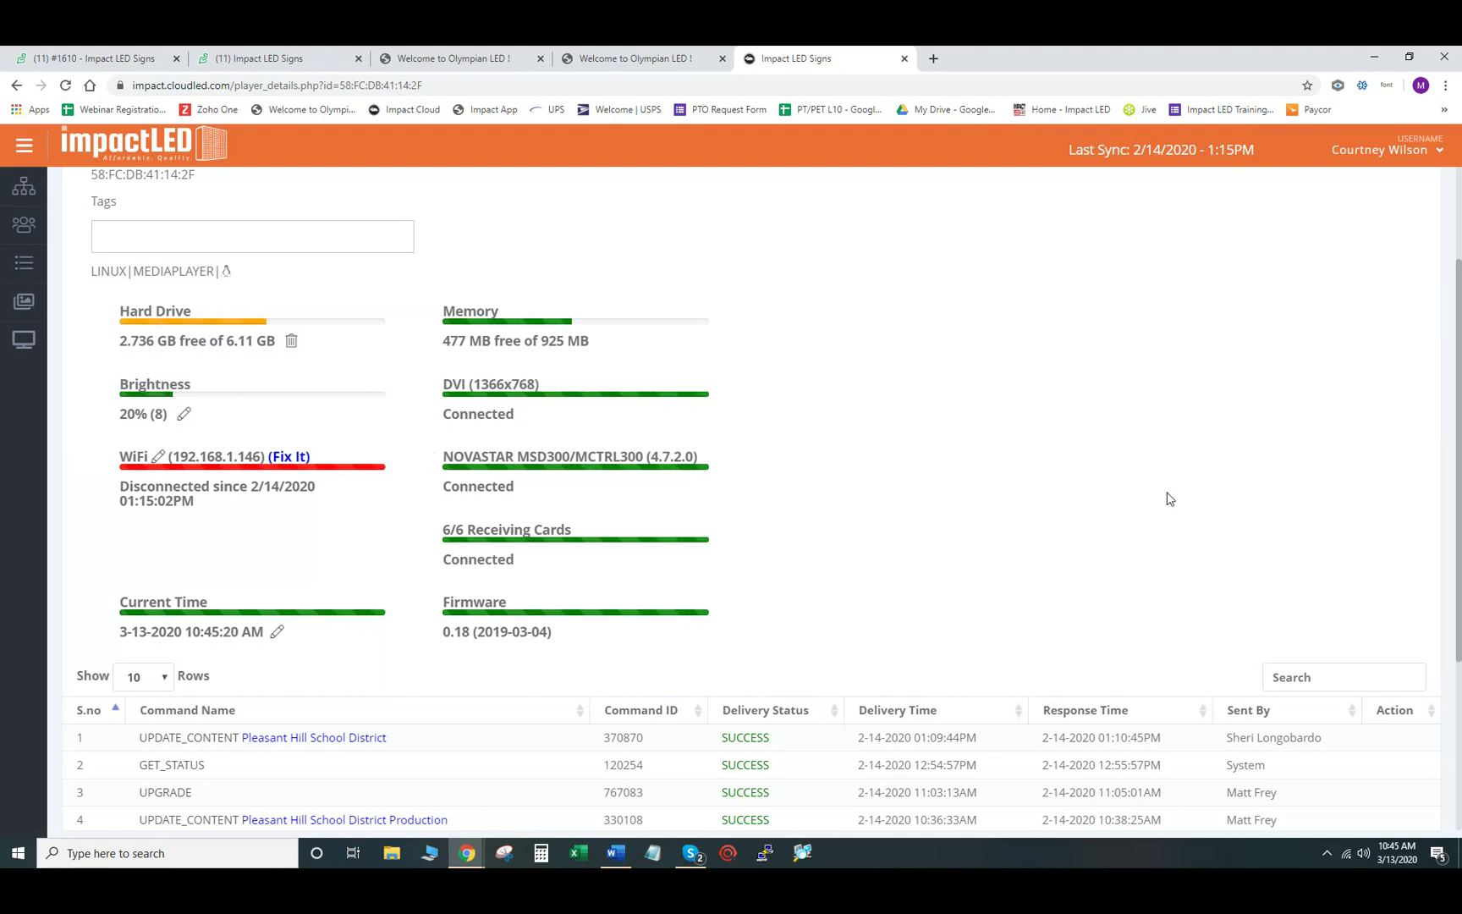
scroll(1165, 497, up, 2)
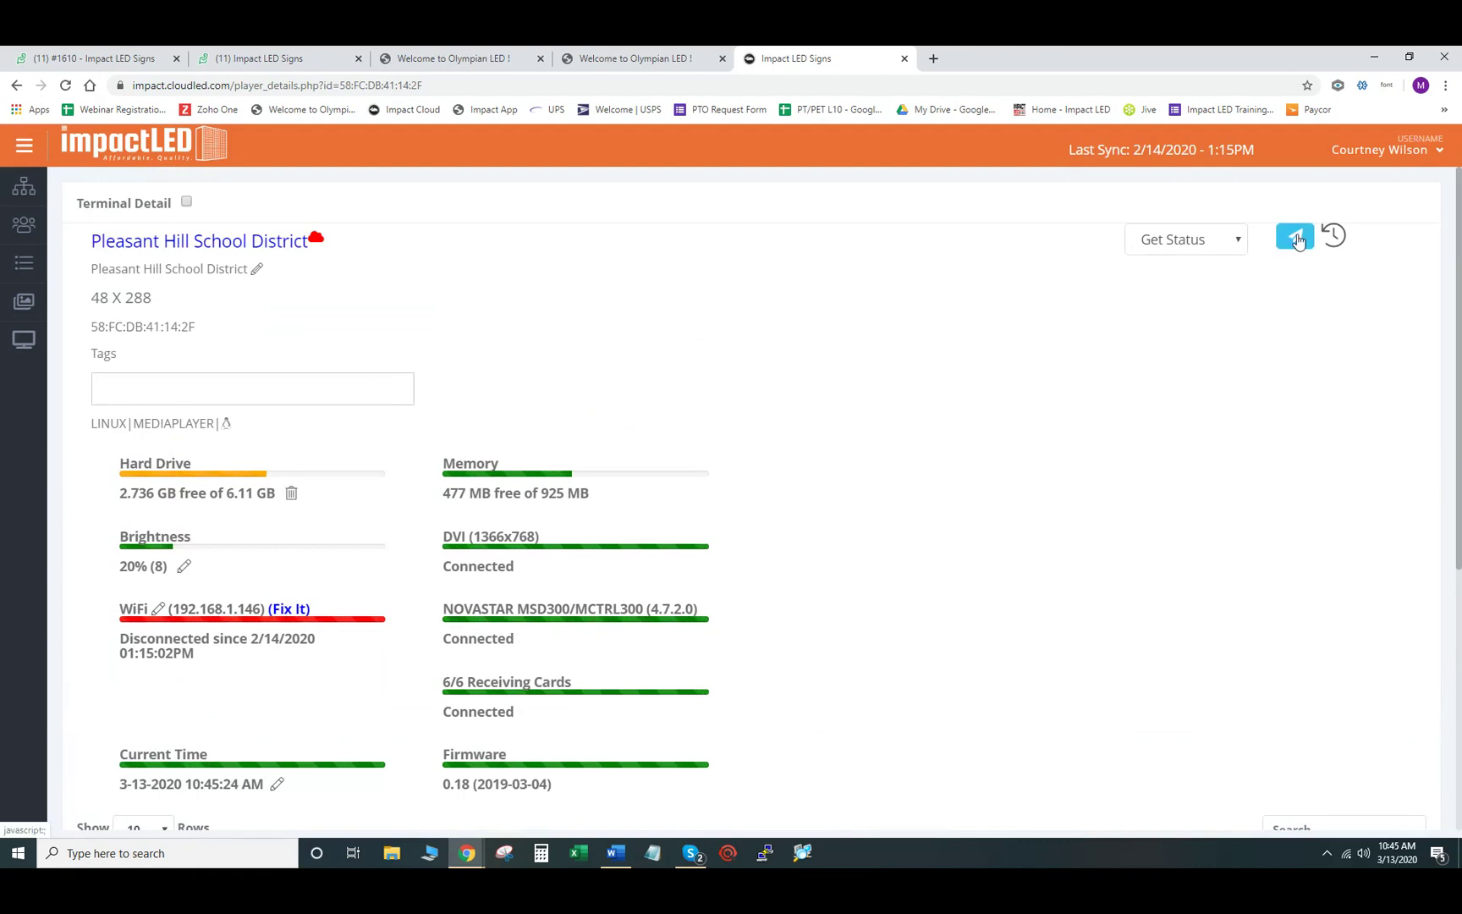
- Browse the device command list, picking Reboot and then Delete Content without sending either
click(1240, 243)
click(1196, 286)
click(1238, 243)
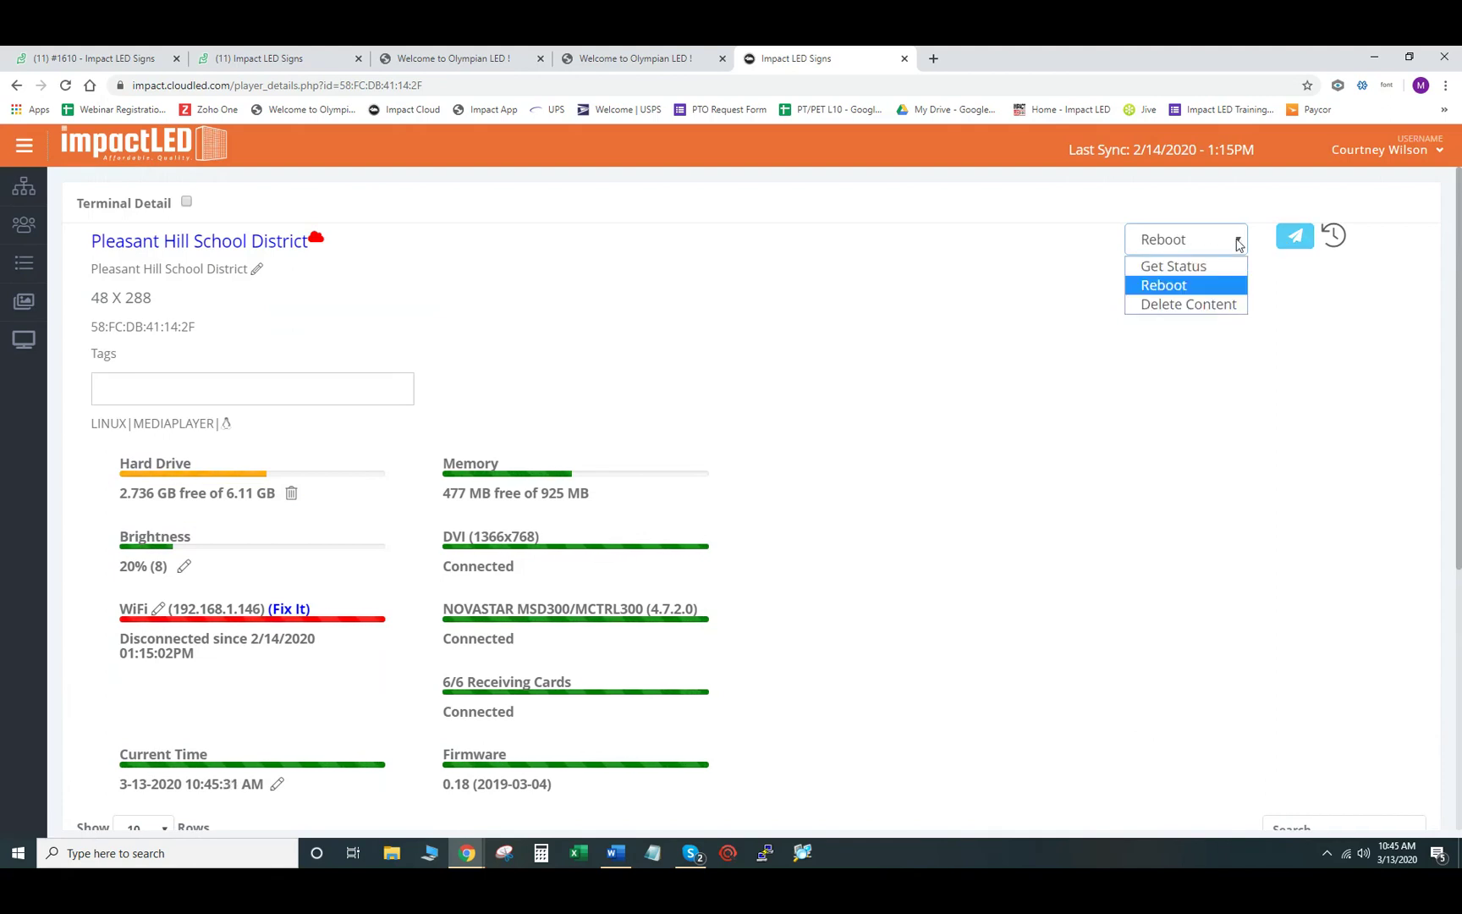
click(1194, 306)
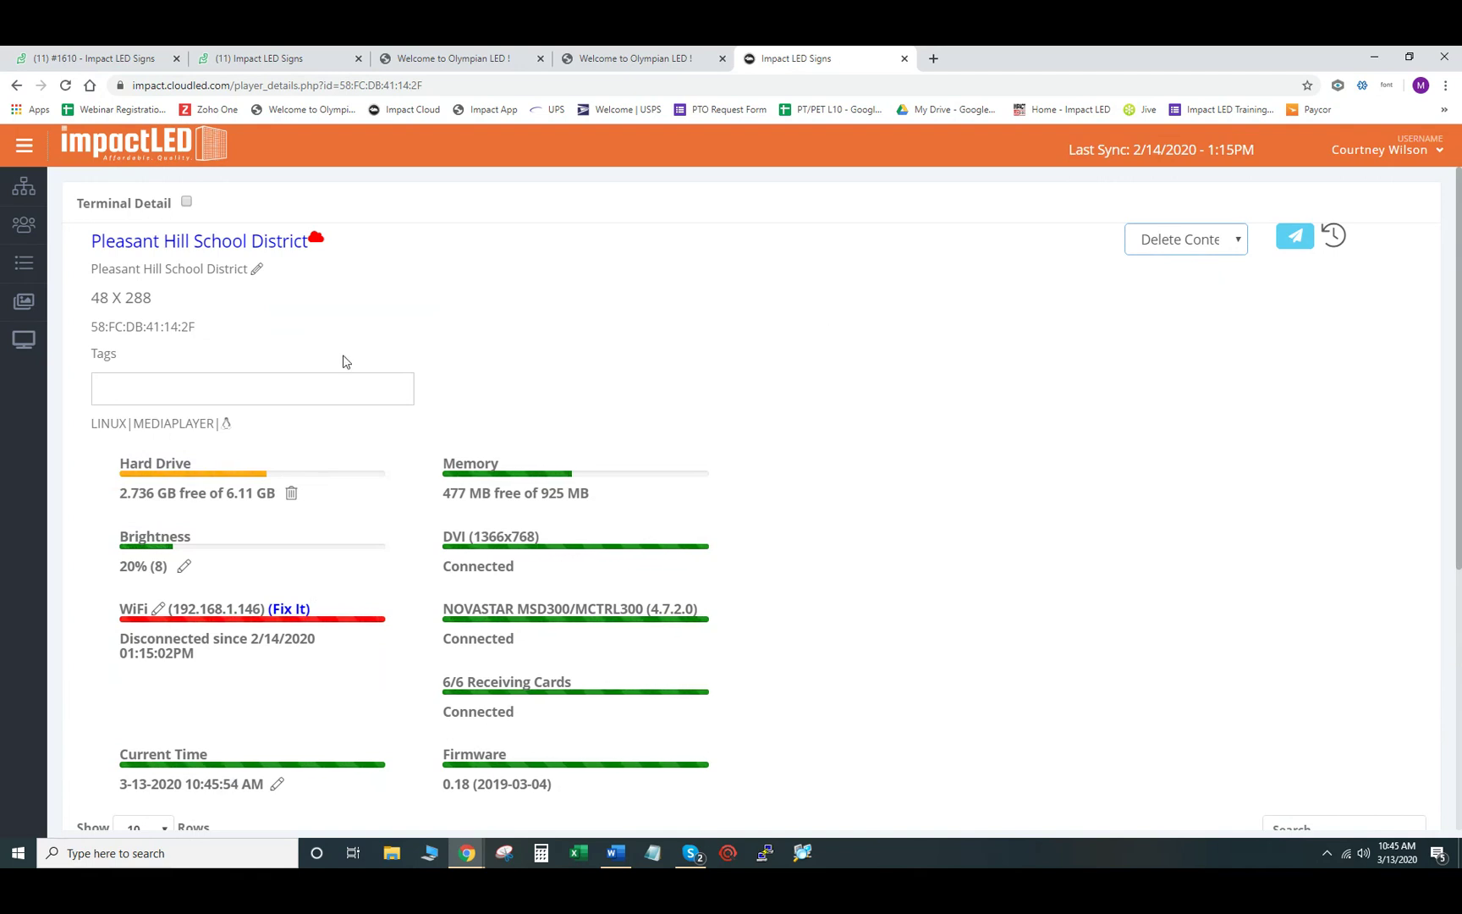
- Return to the devices list
scroll(593, 329, down, 2)
scroll(592, 330, down, 2)
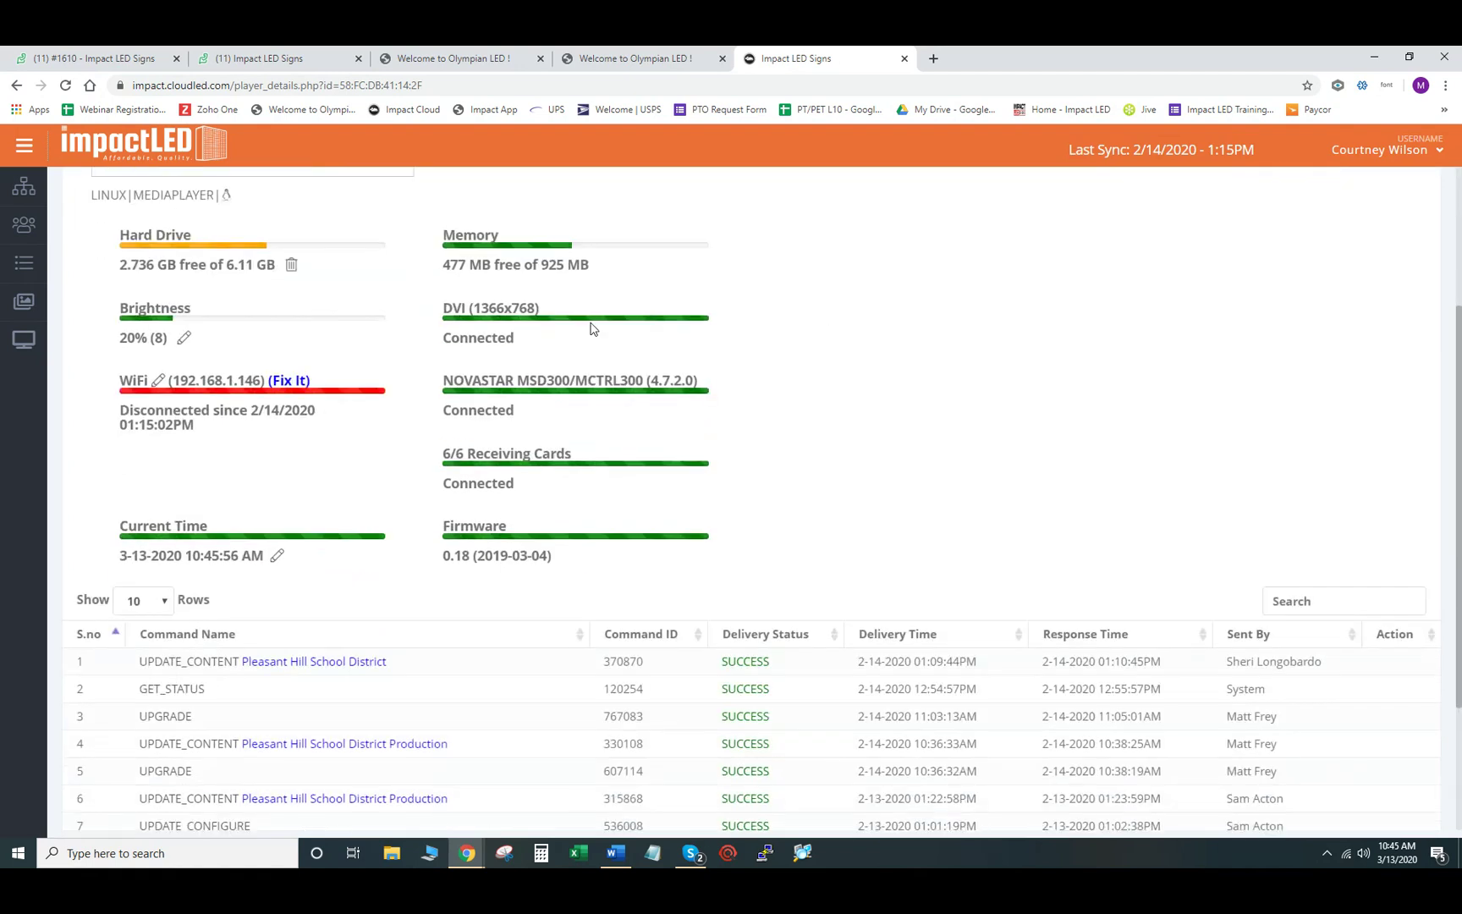
click(24, 343)
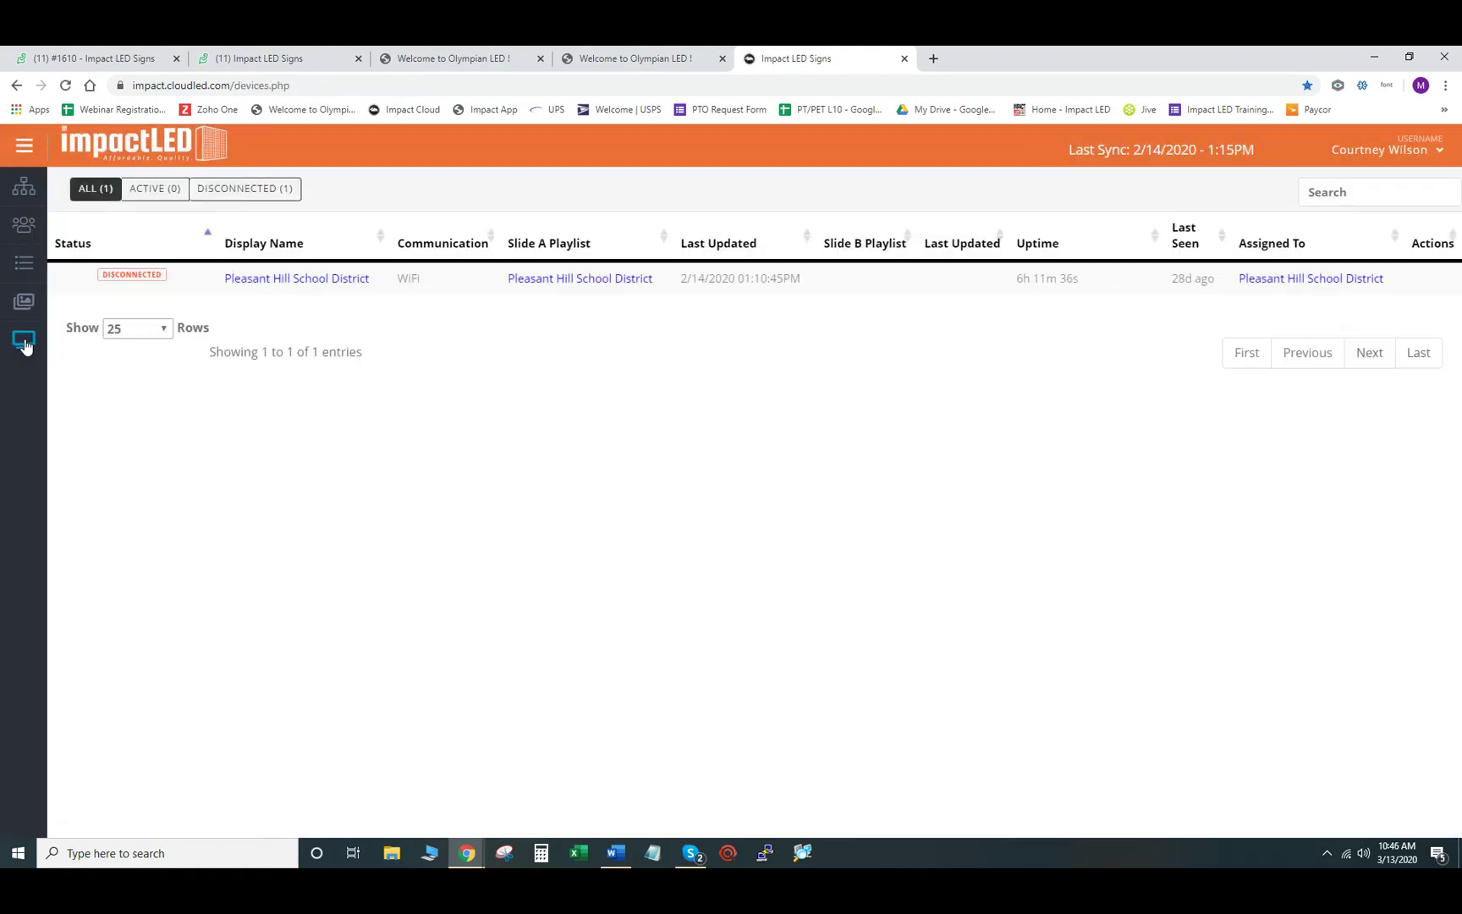
- Open the TEST playlist from the Playlist page and start a new slide
click(24, 265)
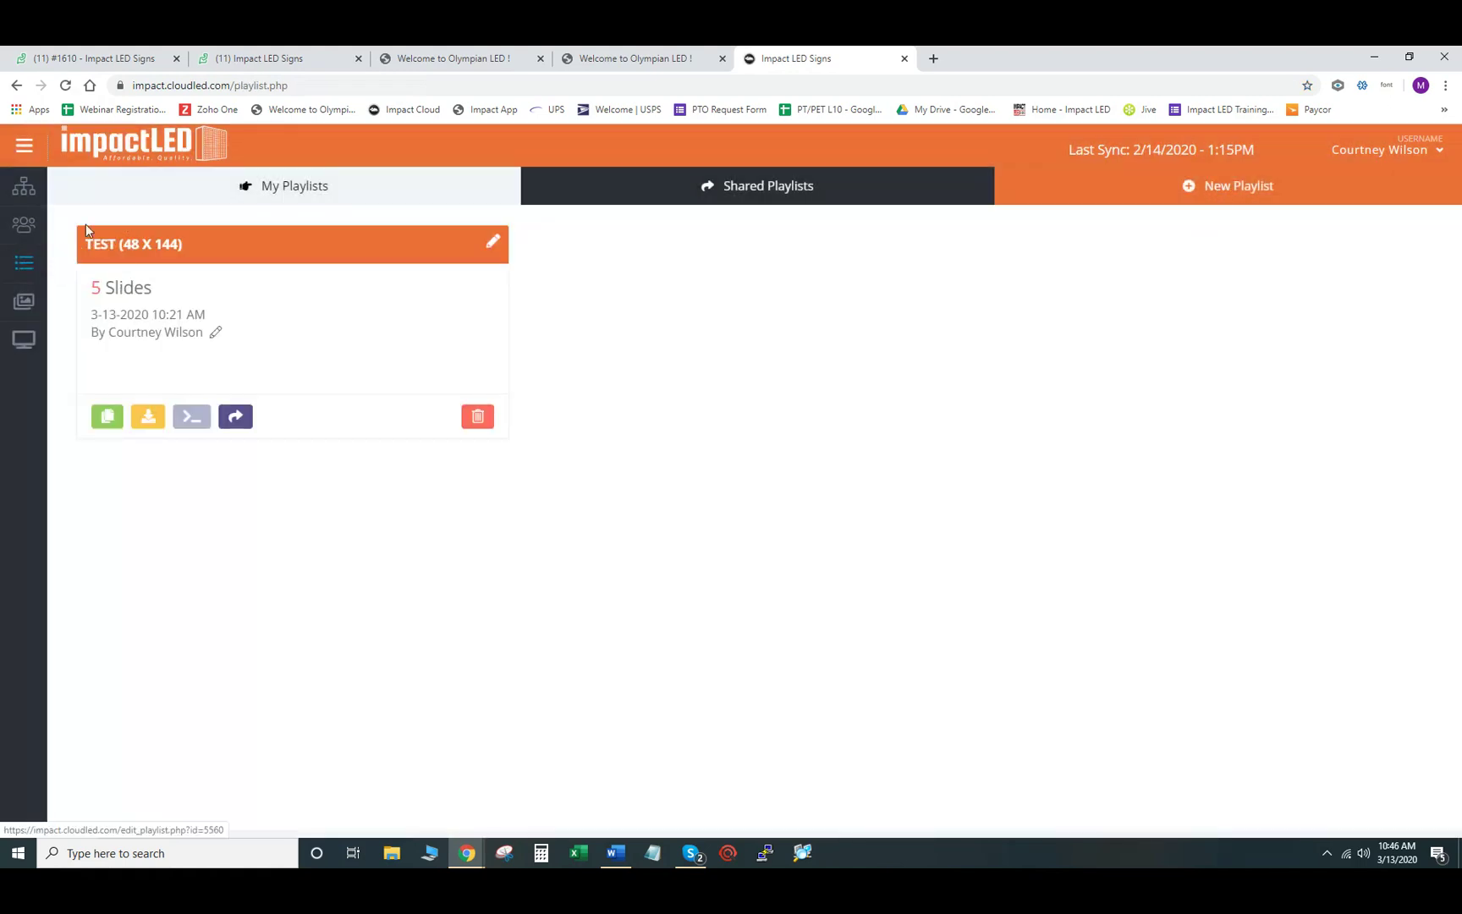
click(94, 256)
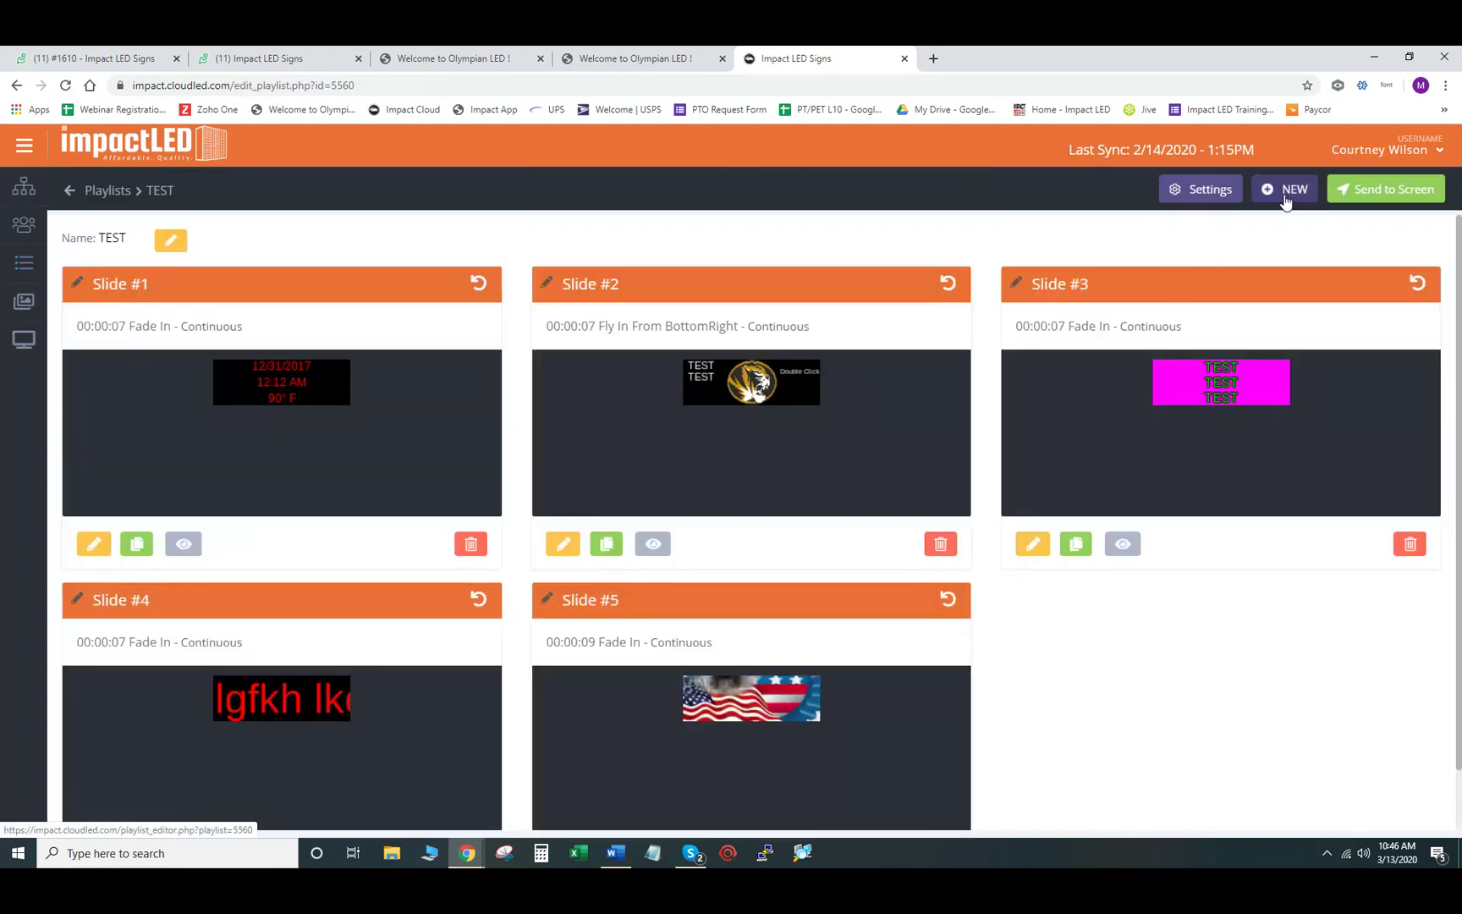
click(1284, 193)
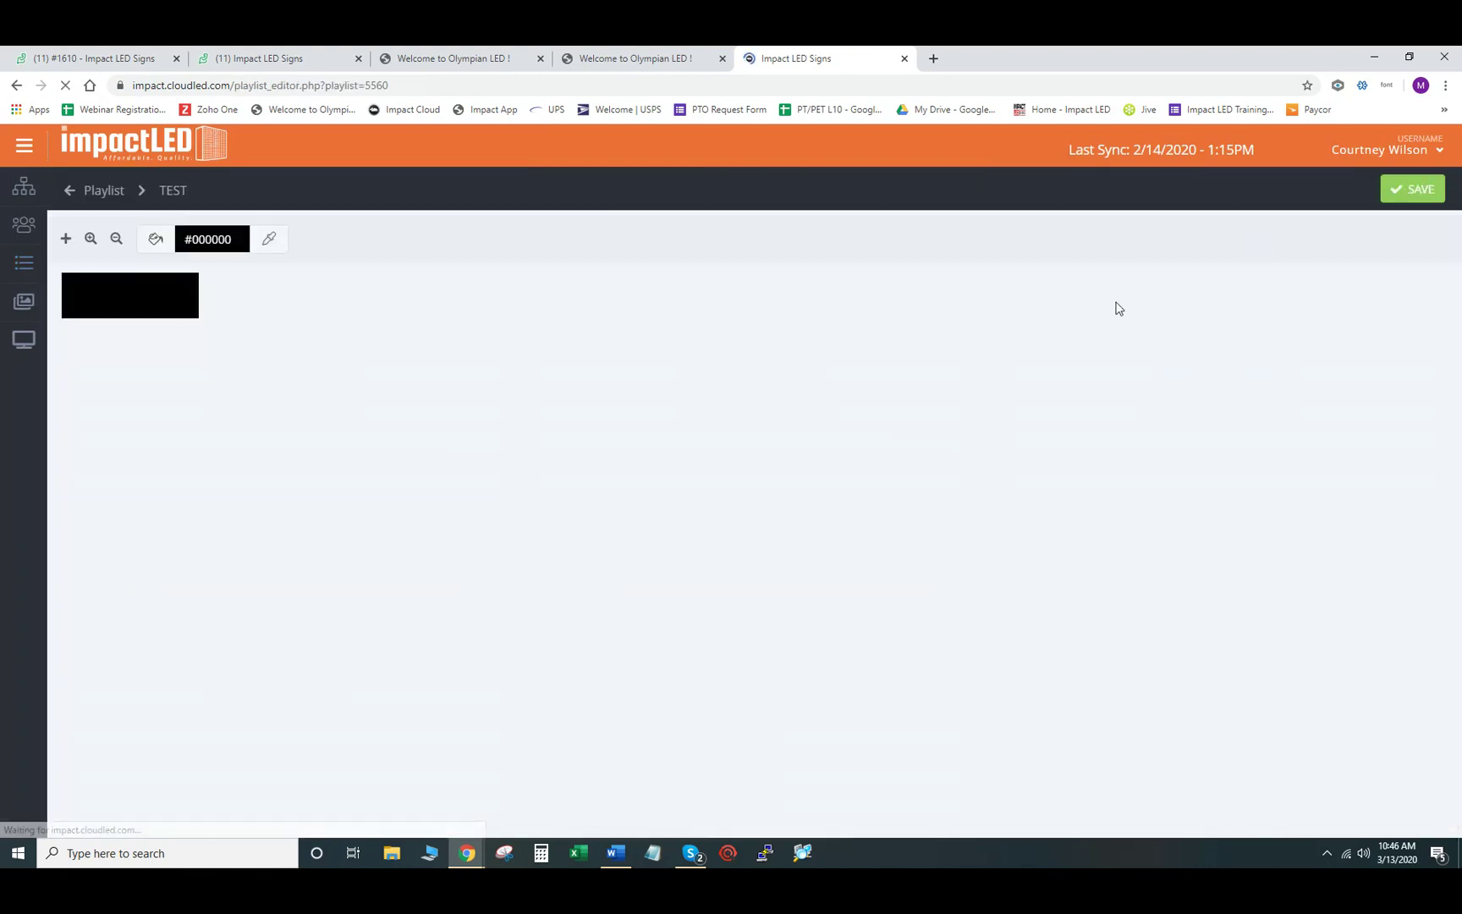
- Zoom in on the slide canvas, view the Add Object types, then return to the TEST overview
click(89, 240)
click(90, 241)
click(89, 240)
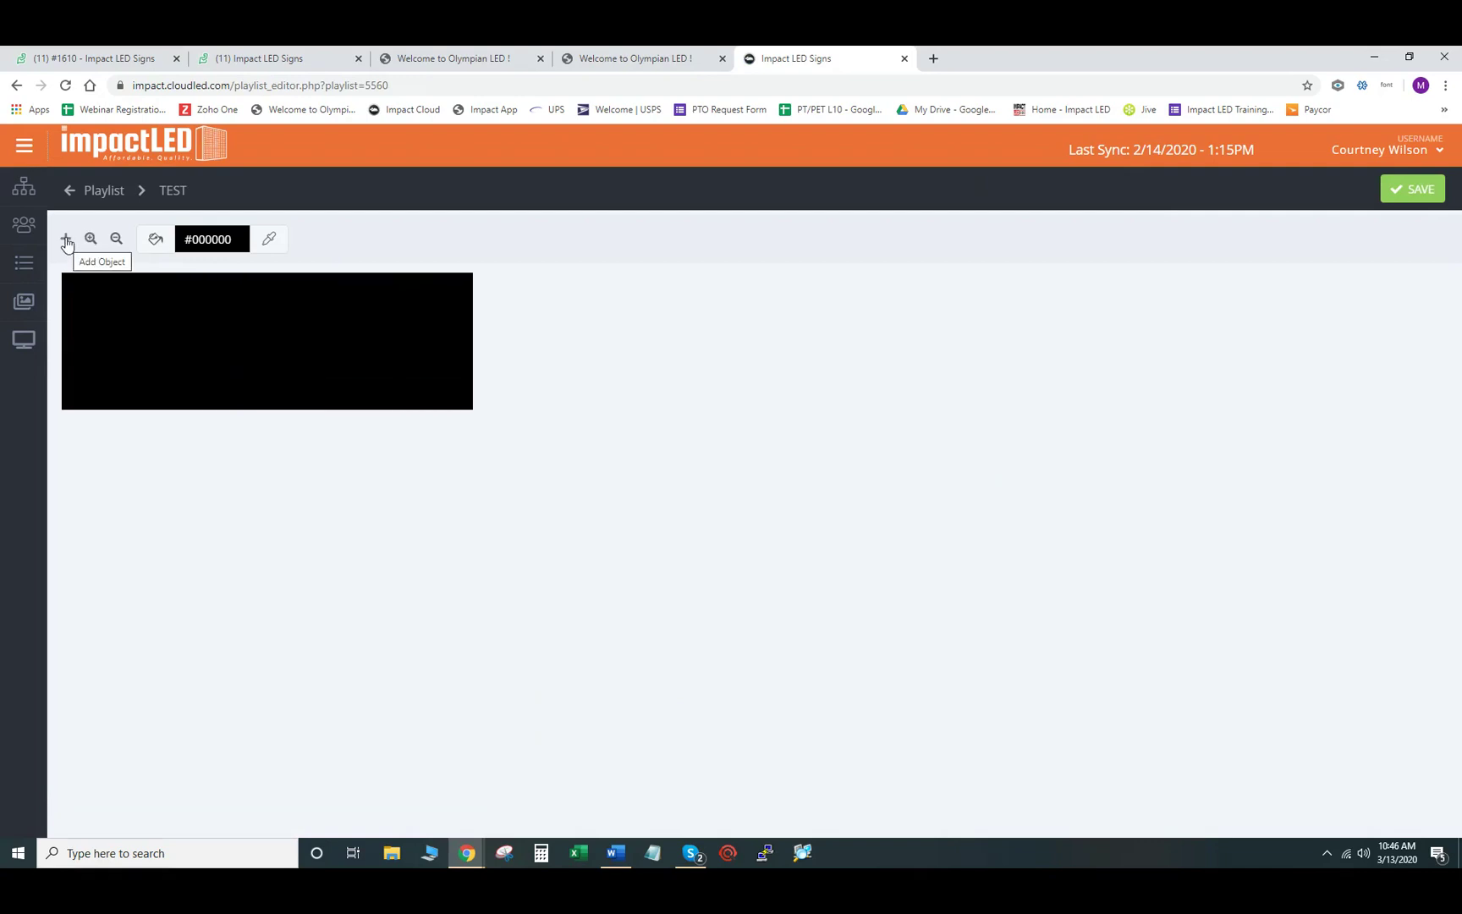
click(65, 240)
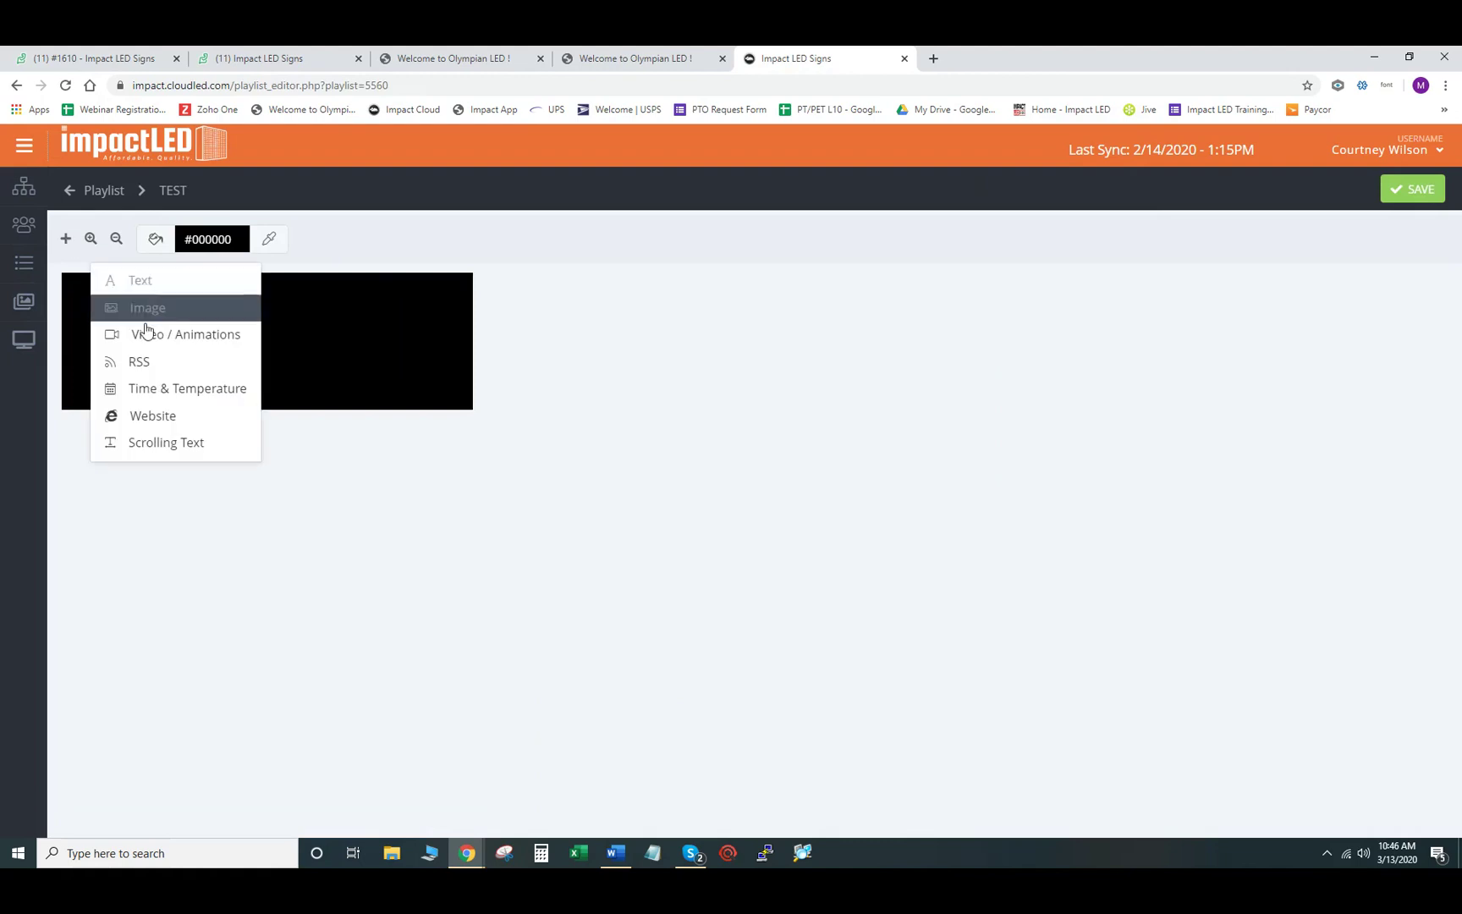
click(406, 236)
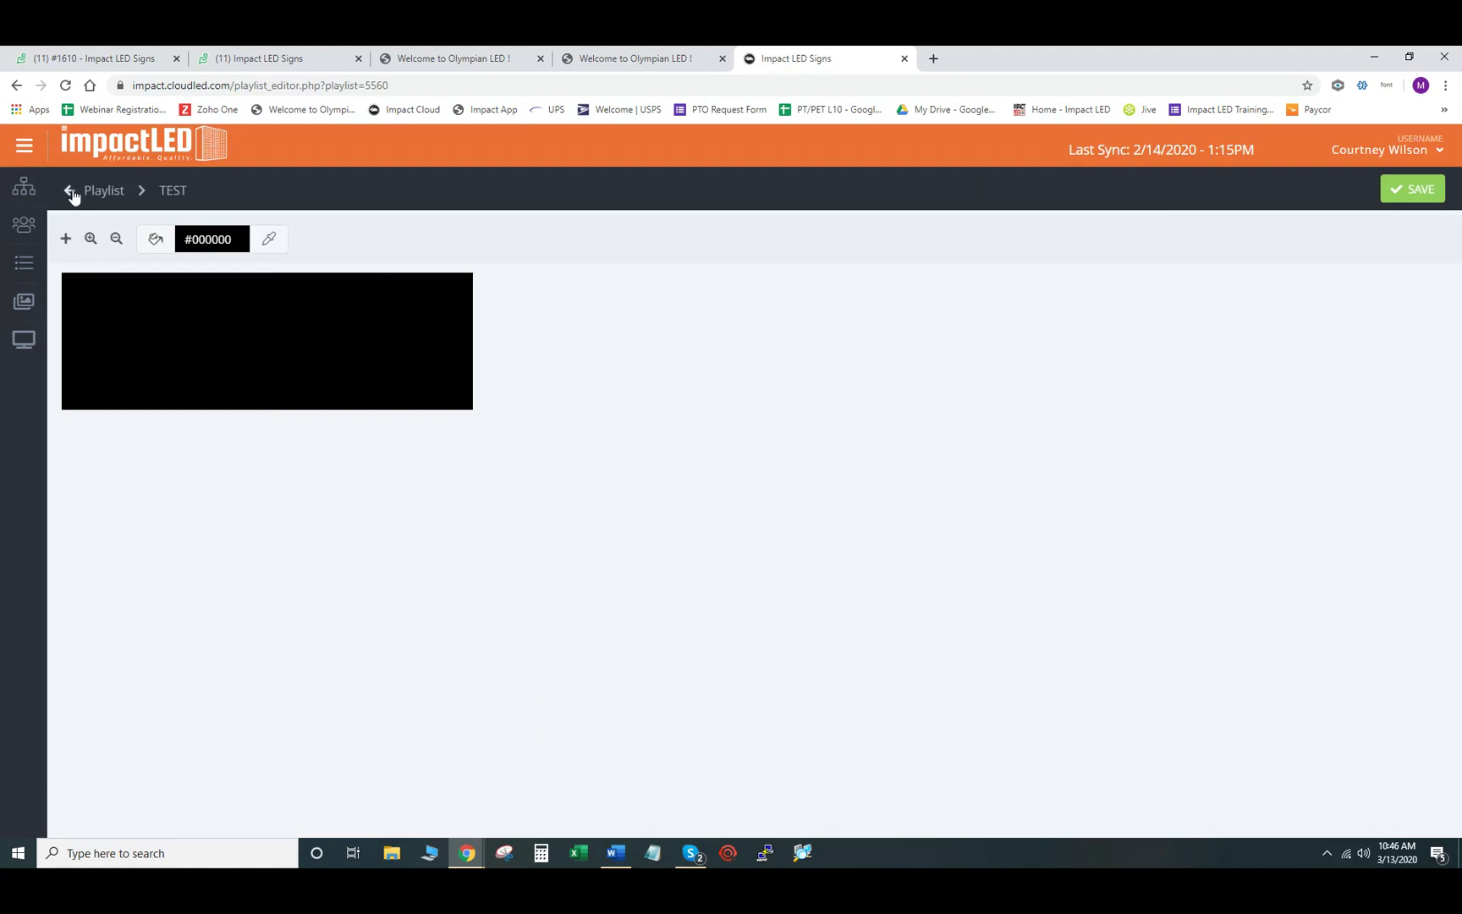
click(71, 192)
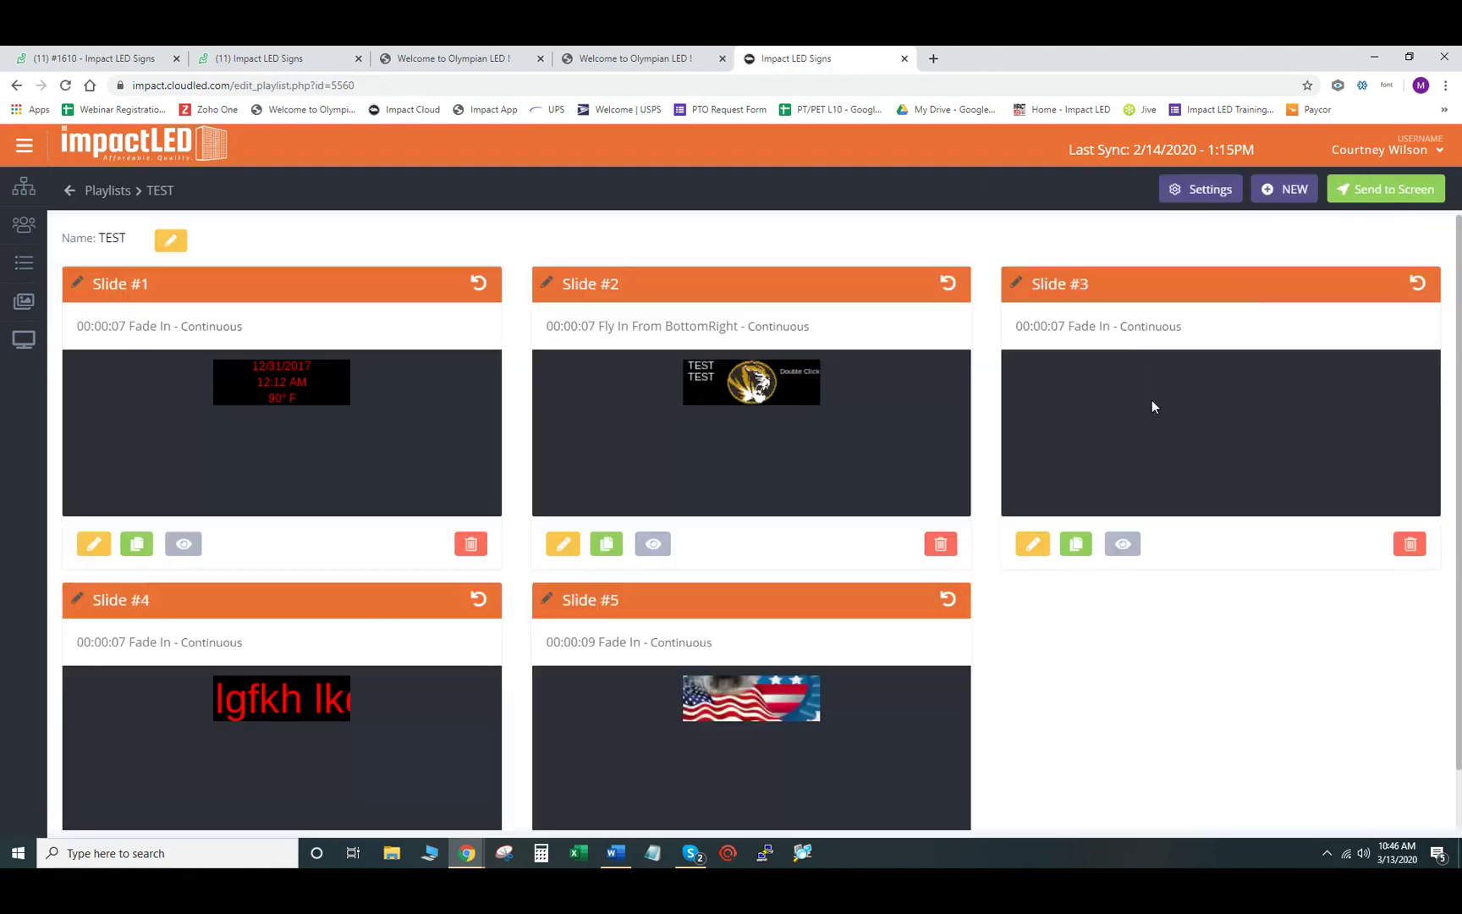
- Open Send to Screen, cancel it, and go back to the devices list
click(1373, 191)
click(900, 371)
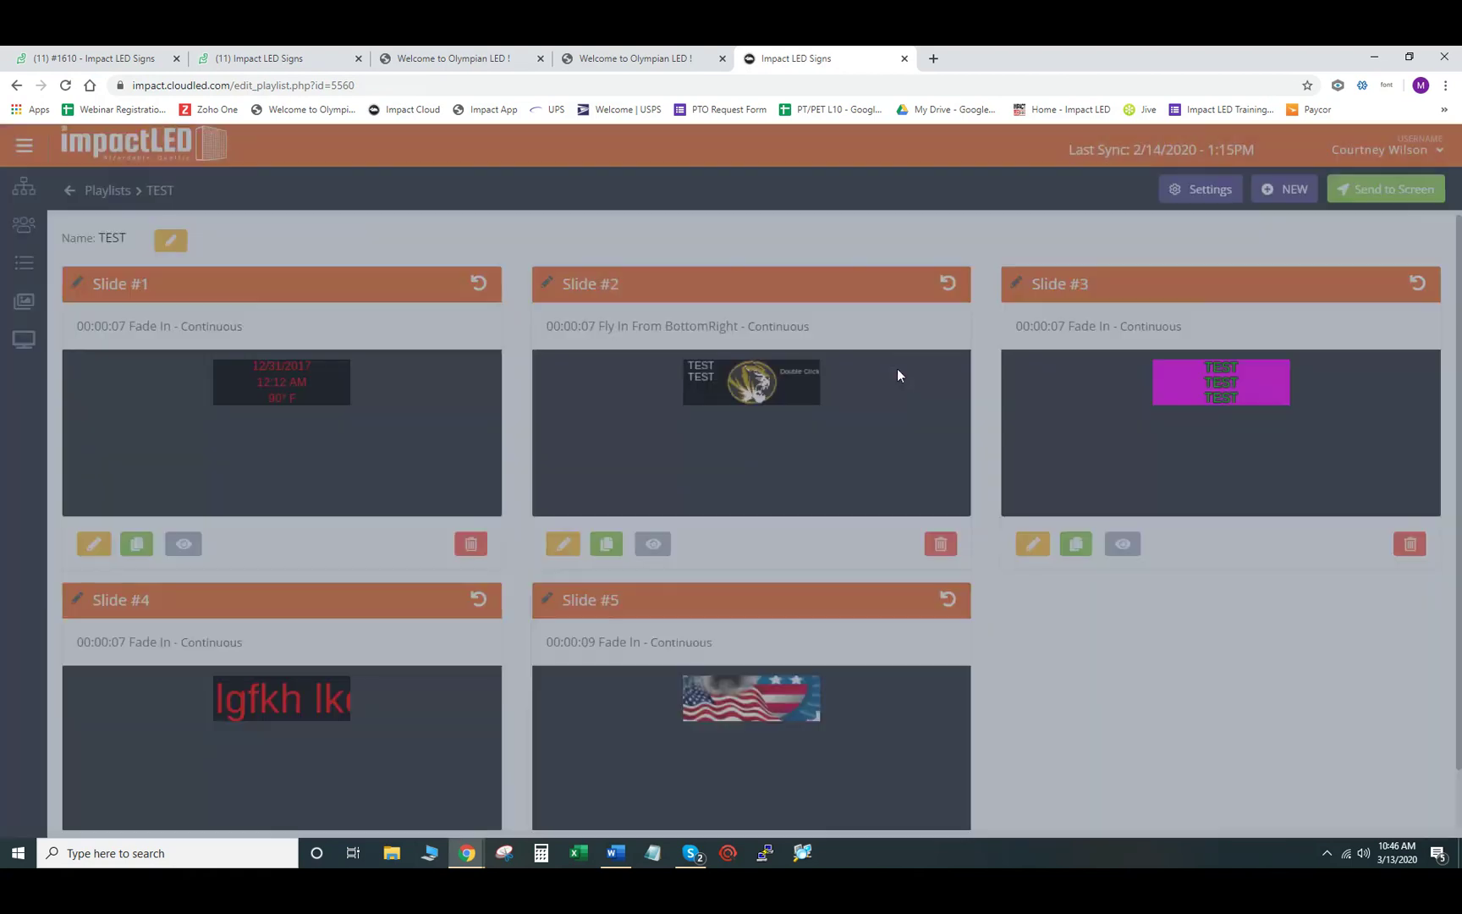
click(23, 342)
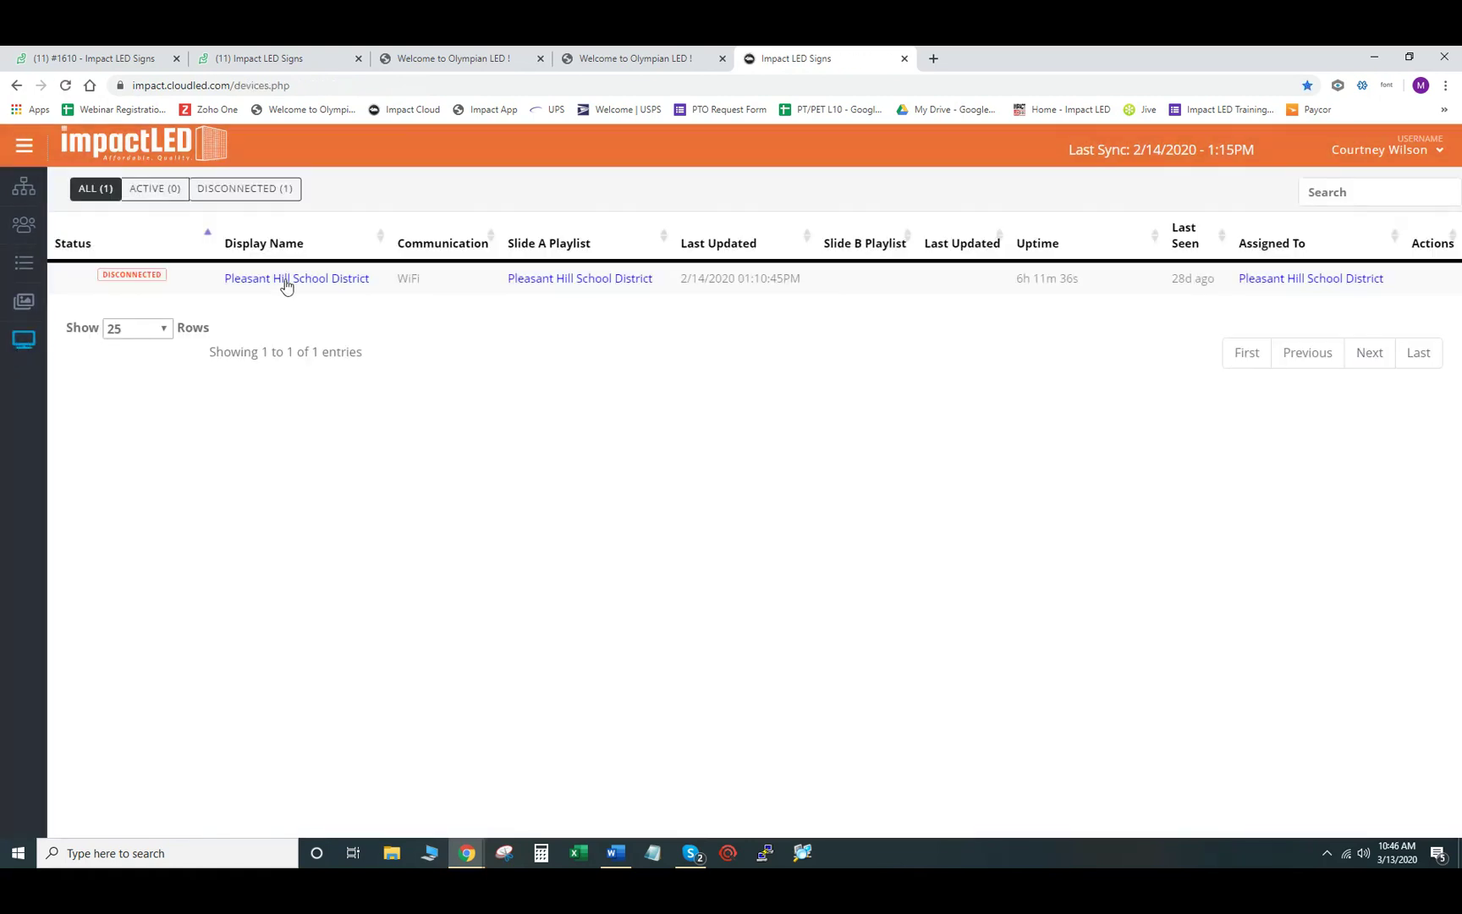
- View the Pleasant Hill School District display details, then switch to Impact Contact Info.docx in Word
click(288, 280)
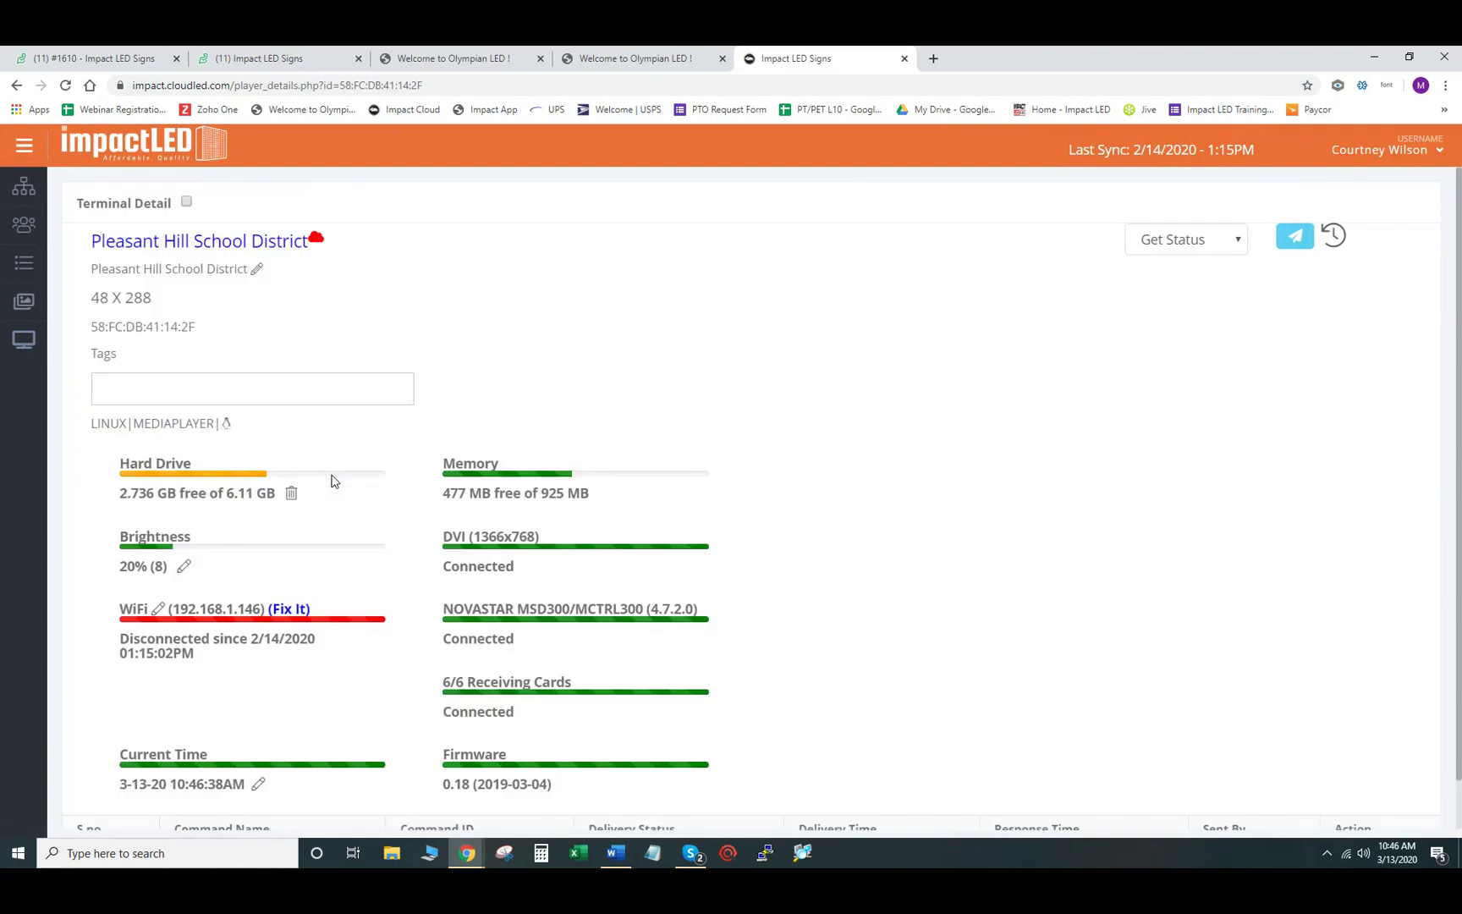
scroll(546, 446, down, 2)
scroll(545, 446, down, 3)
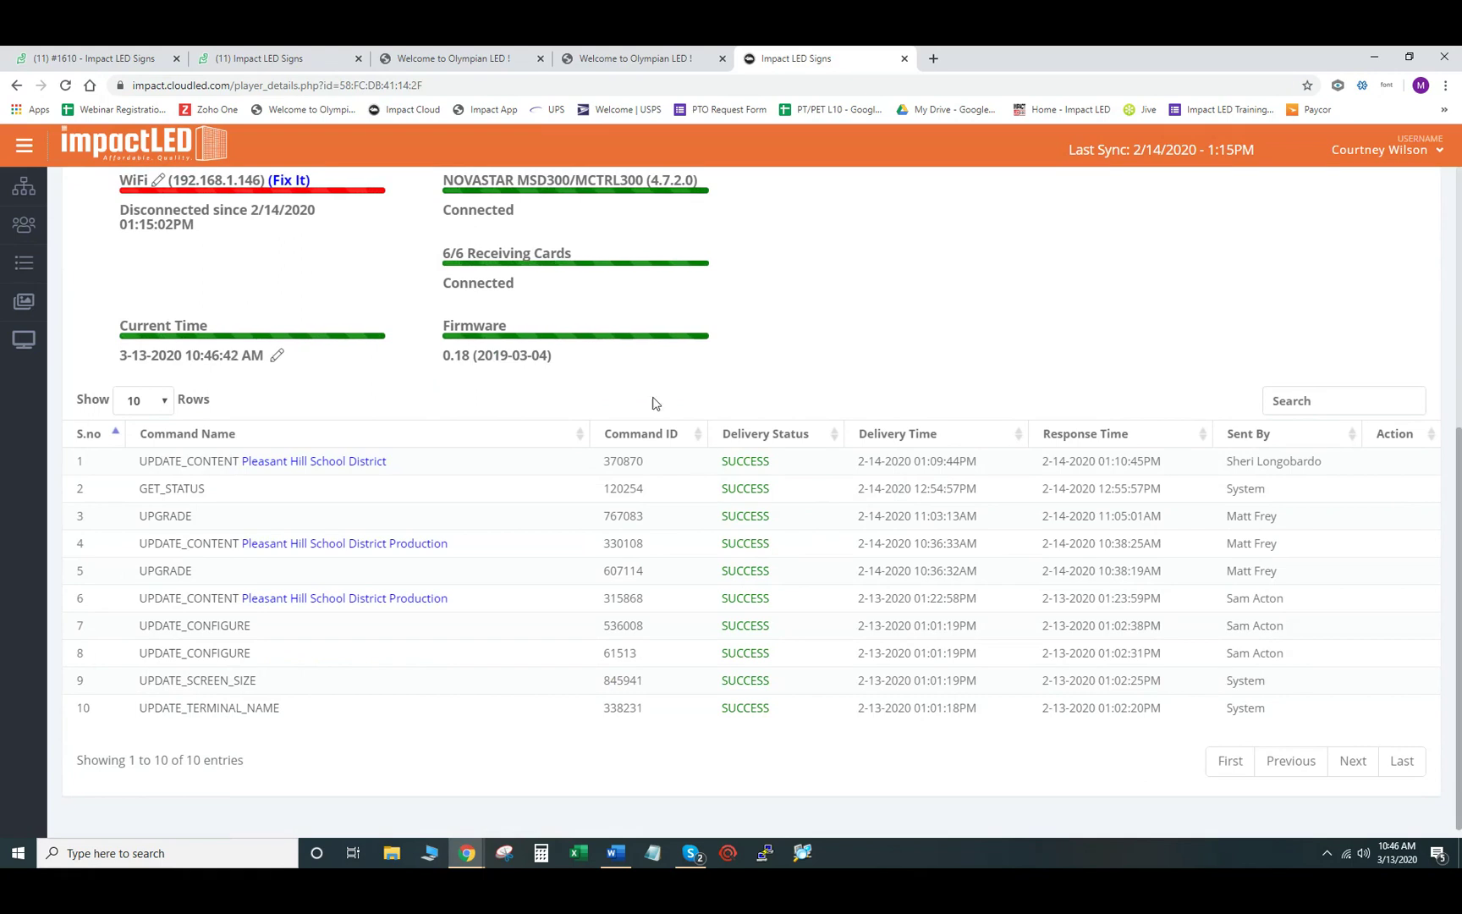
scroll(398, 402, up, 2)
scroll(408, 443, up, 3)
scroll(410, 443, down, 3)
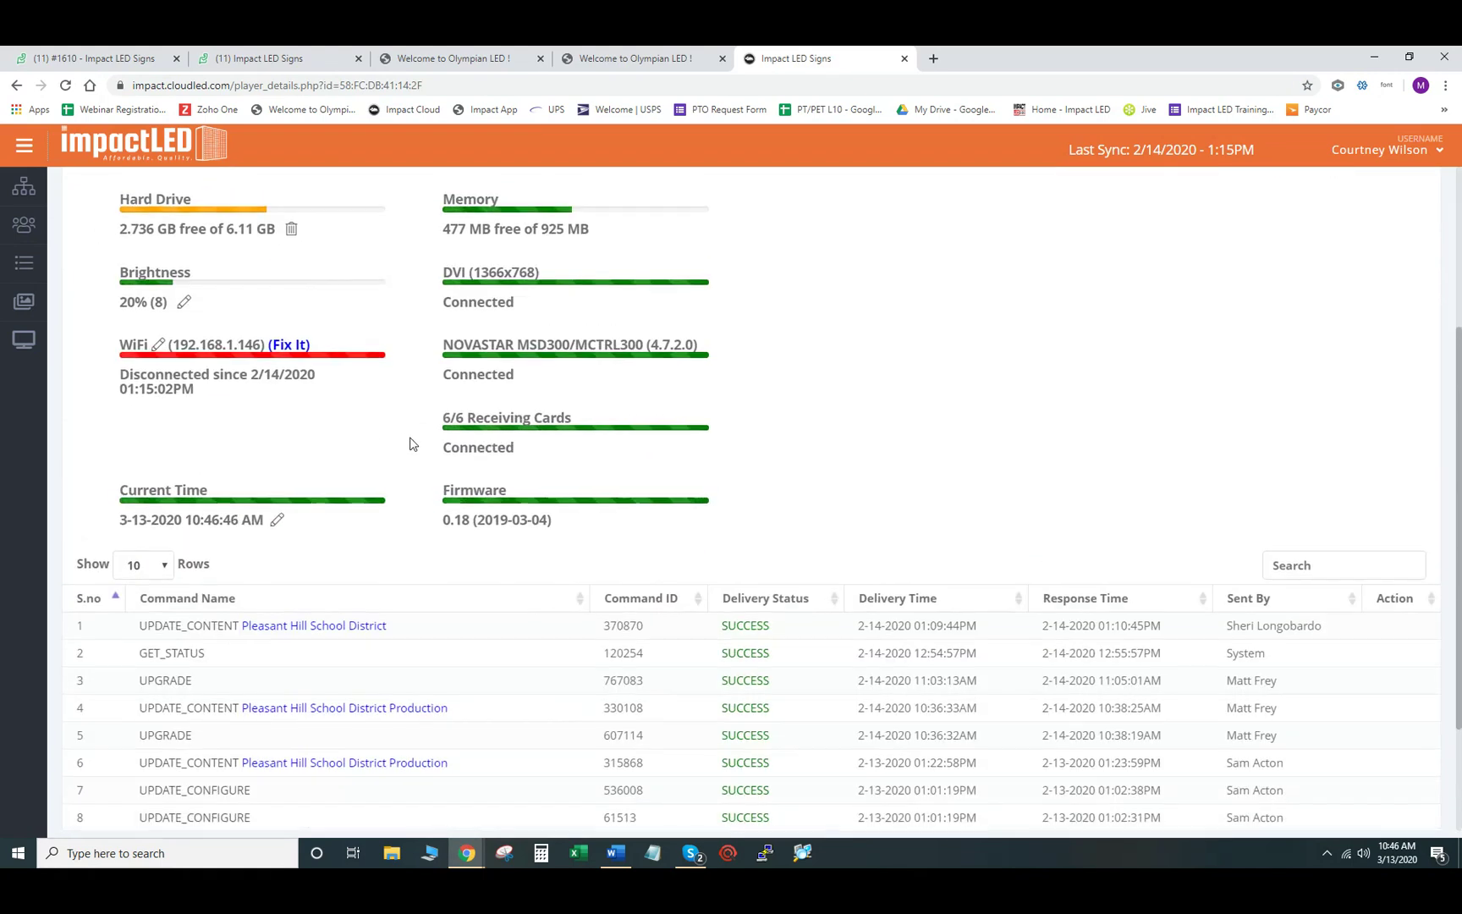
scroll(412, 443, up, 3)
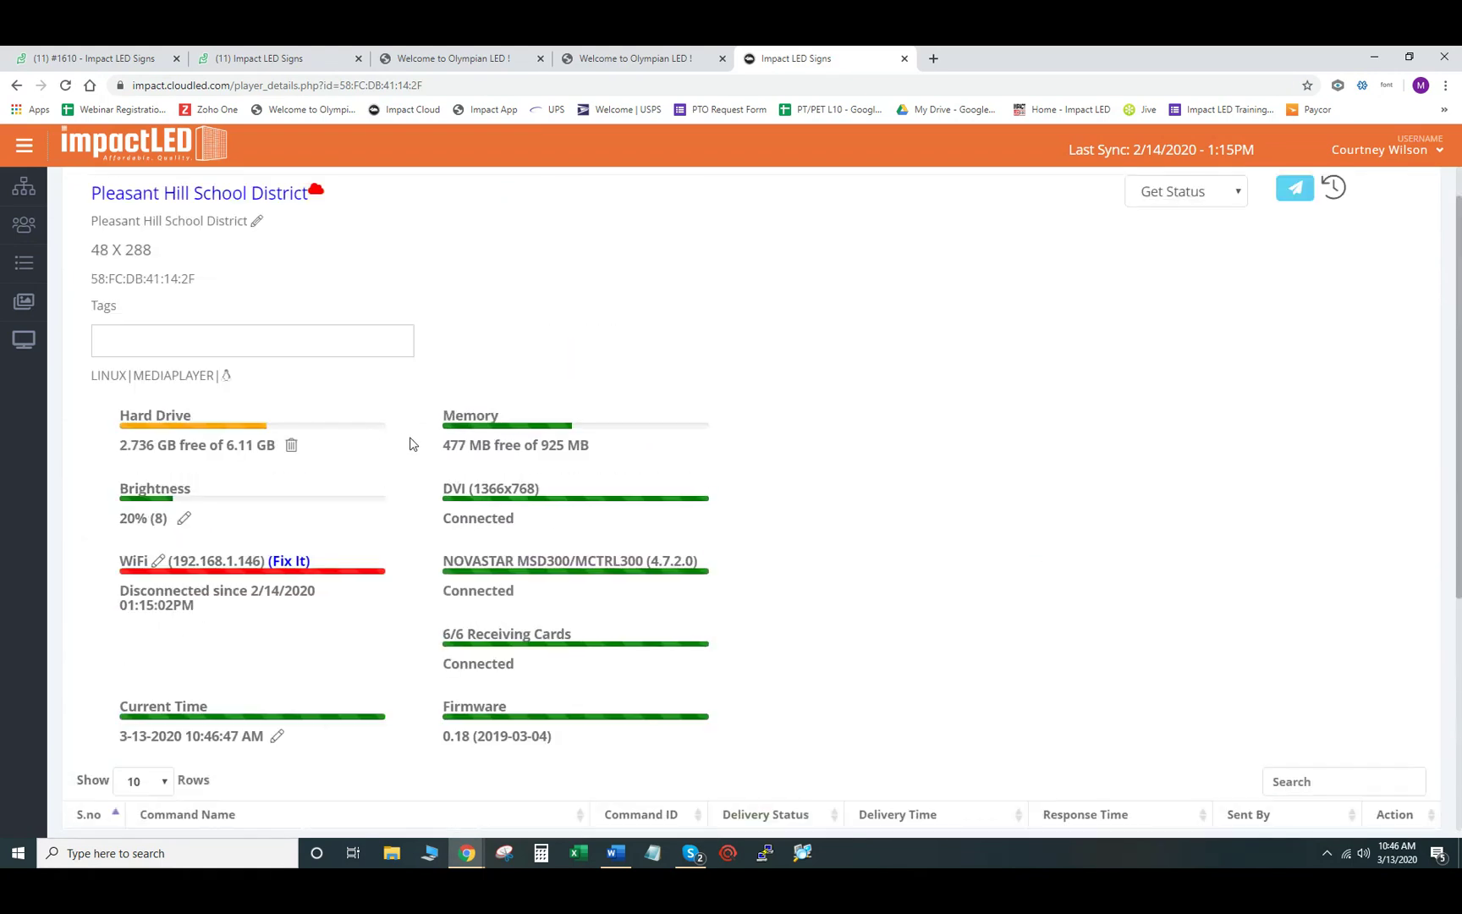
click(616, 856)
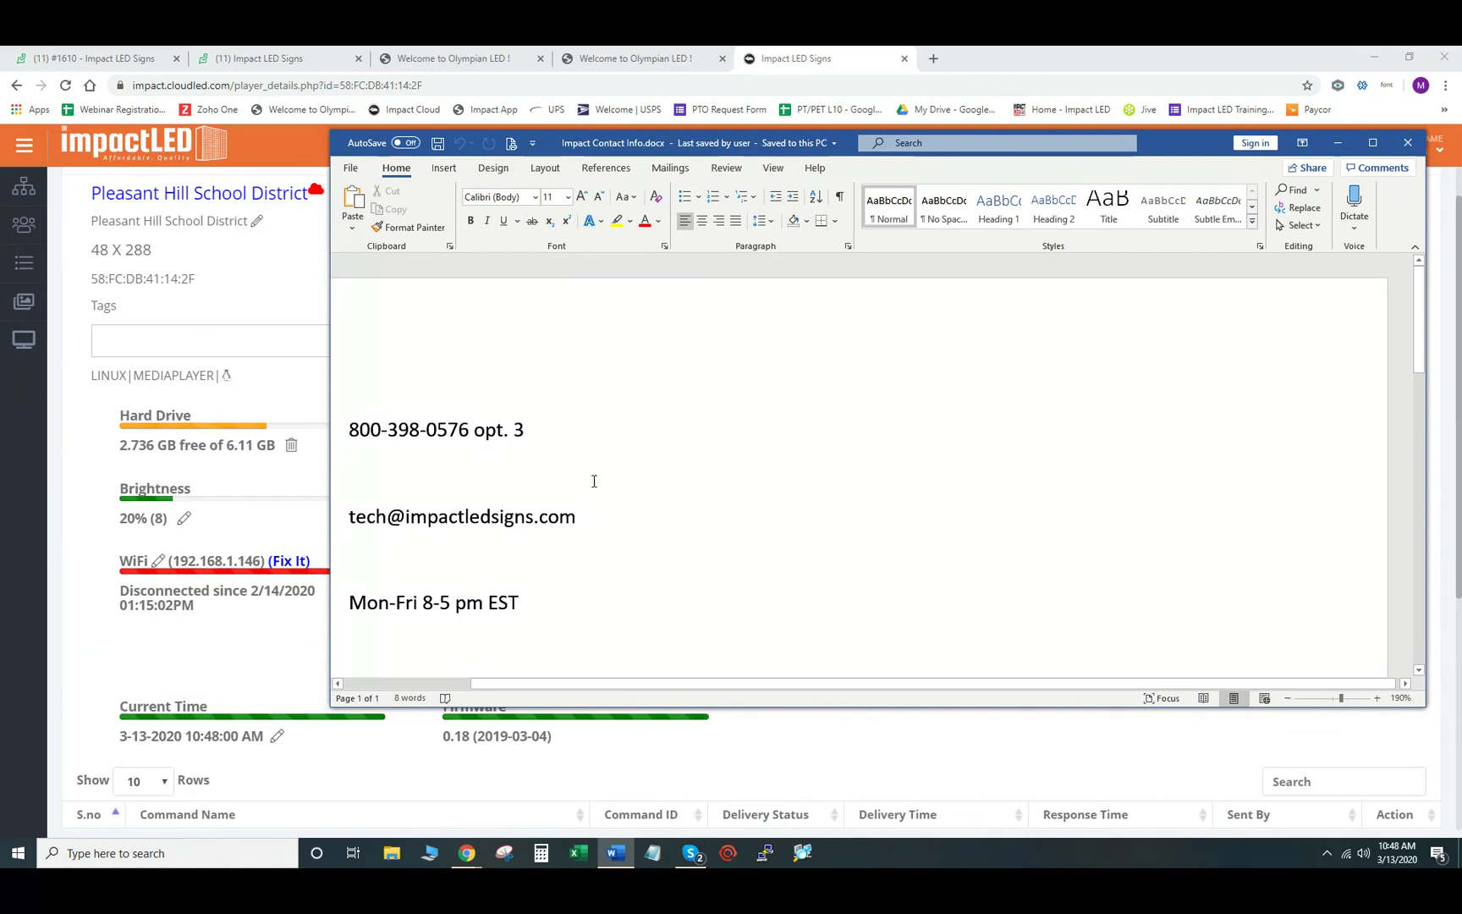
- Minimize the Impact Contact Info.docx window to reveal the display details
click(1337, 147)
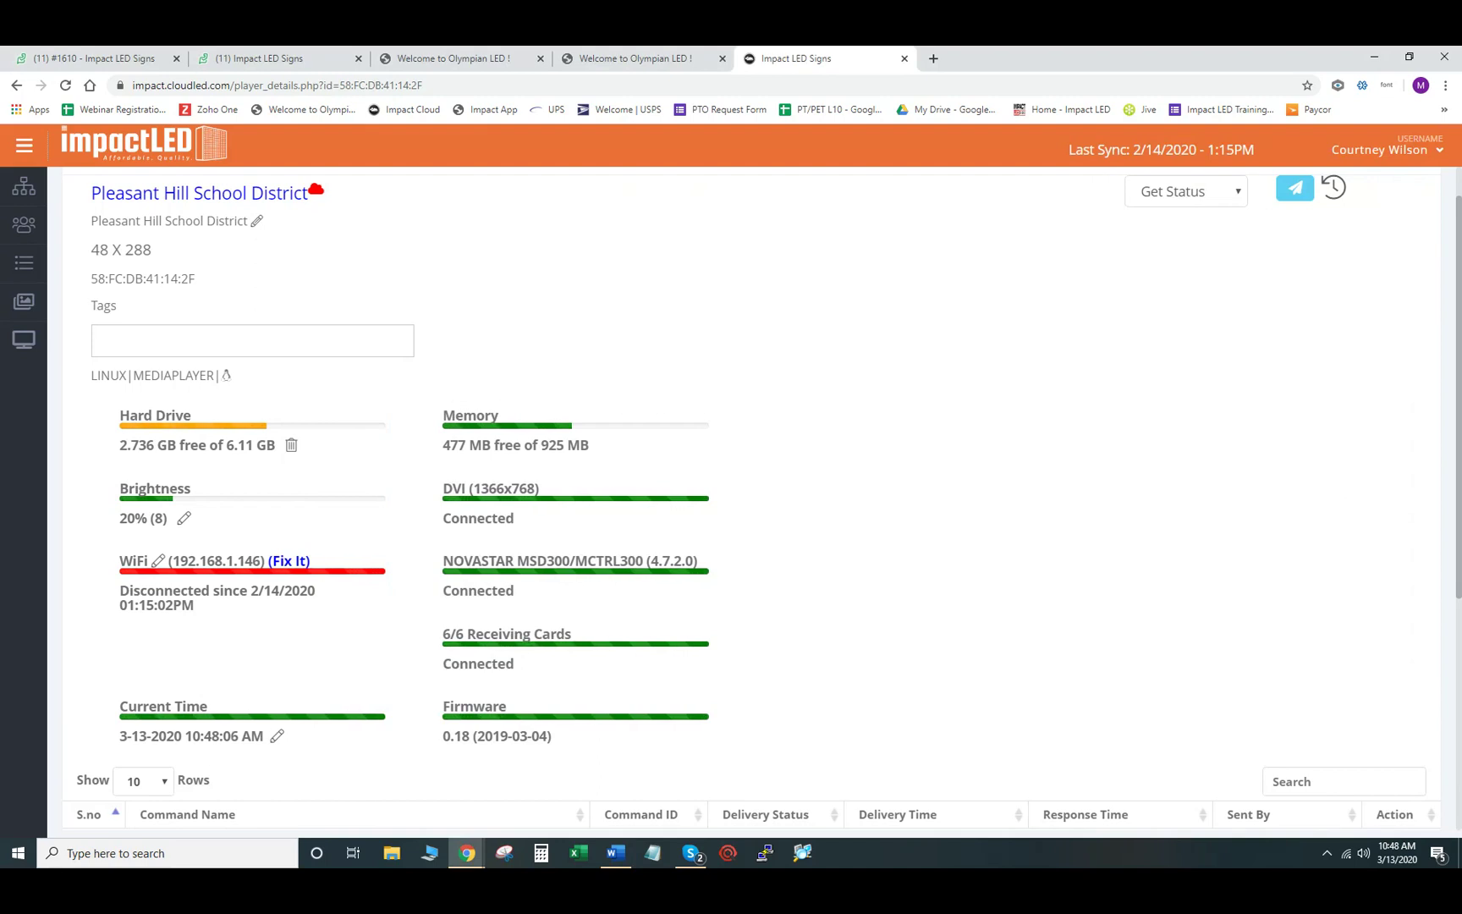